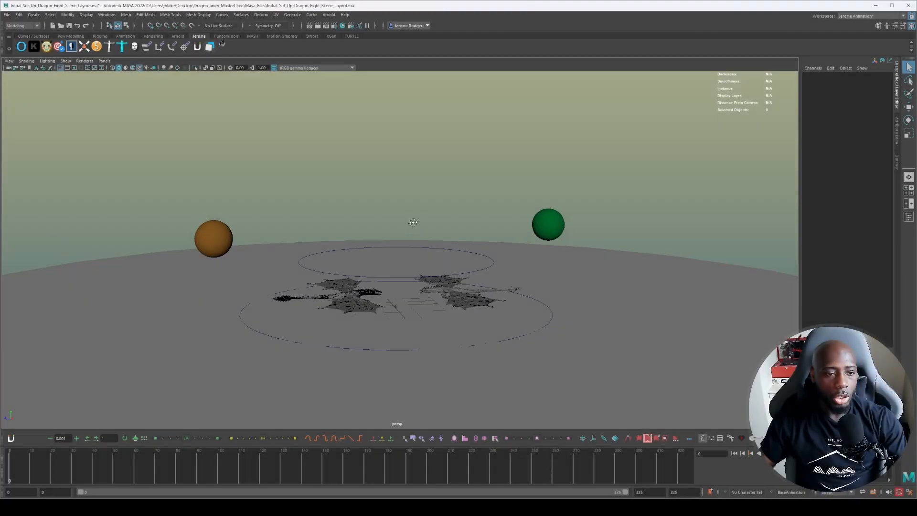
Select the raised circular master control, the orange placement sphere and the green placement sphere in turn to examine their channels.
alt+drag(412, 221, 366, 274)
scroll(397, 219, up, 5)
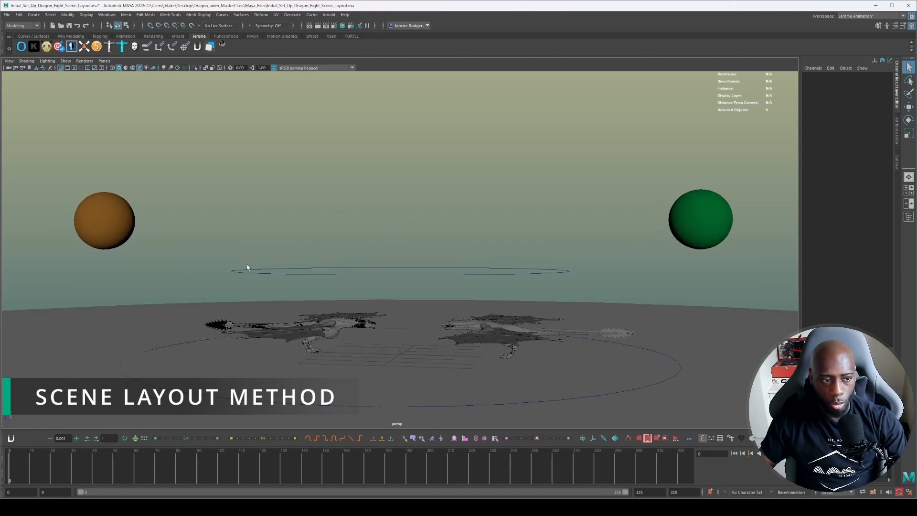
click(272, 272)
key(e)
drag(268, 234, 270, 282)
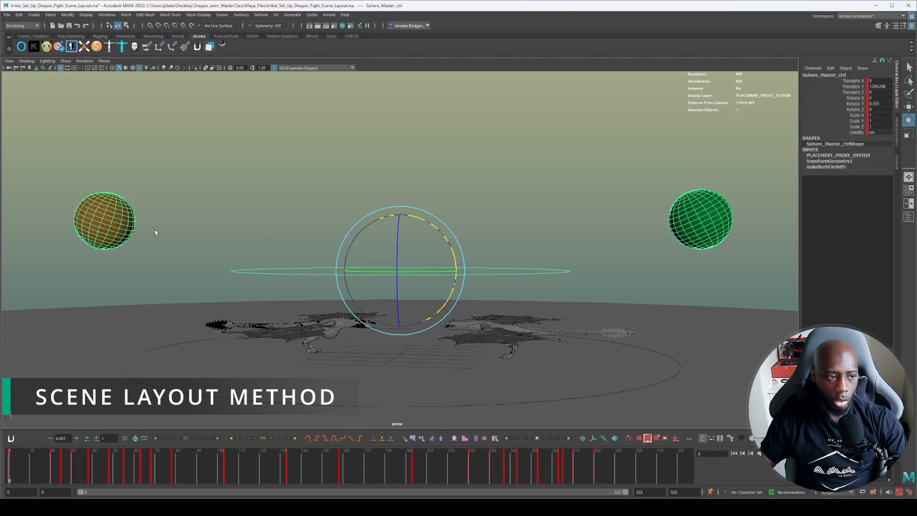
click(93, 227)
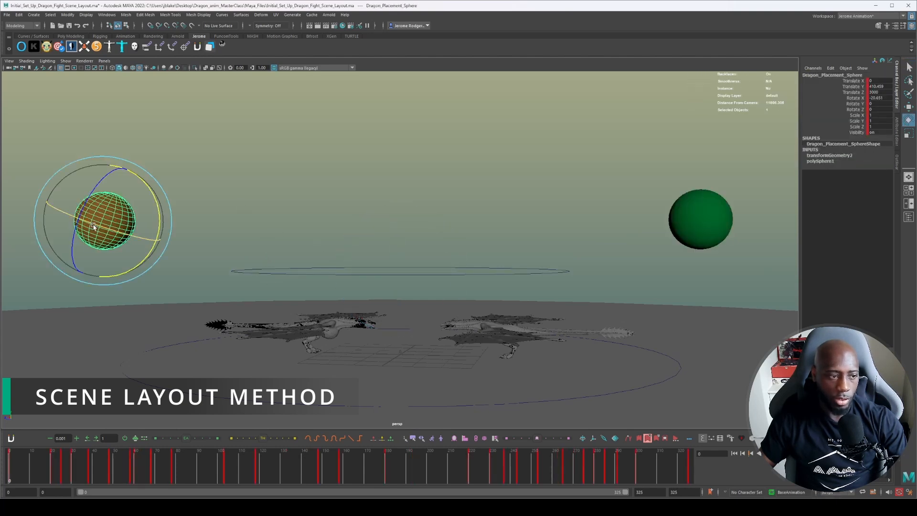
click(697, 214)
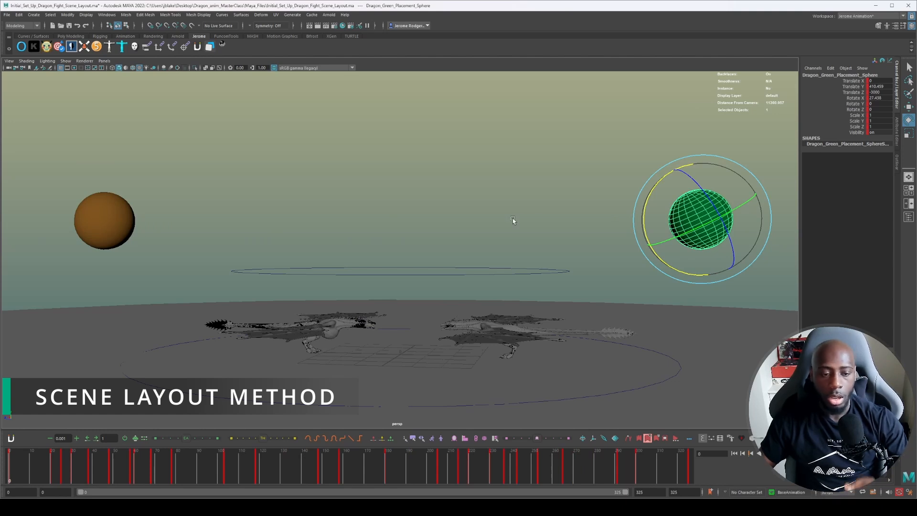
click(492, 194)
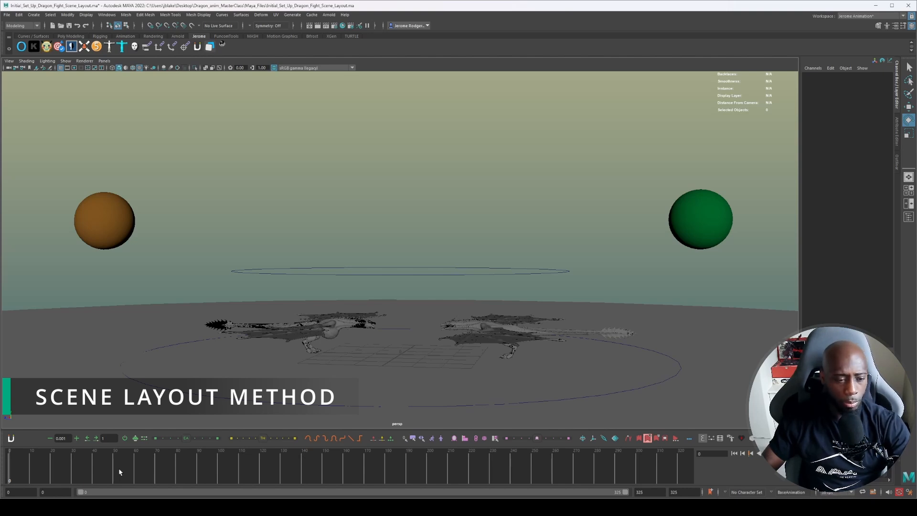
Return to the first frame and select the orange and green dragons' body meshes in turn to inspect them.
drag(119, 471, 2, 464)
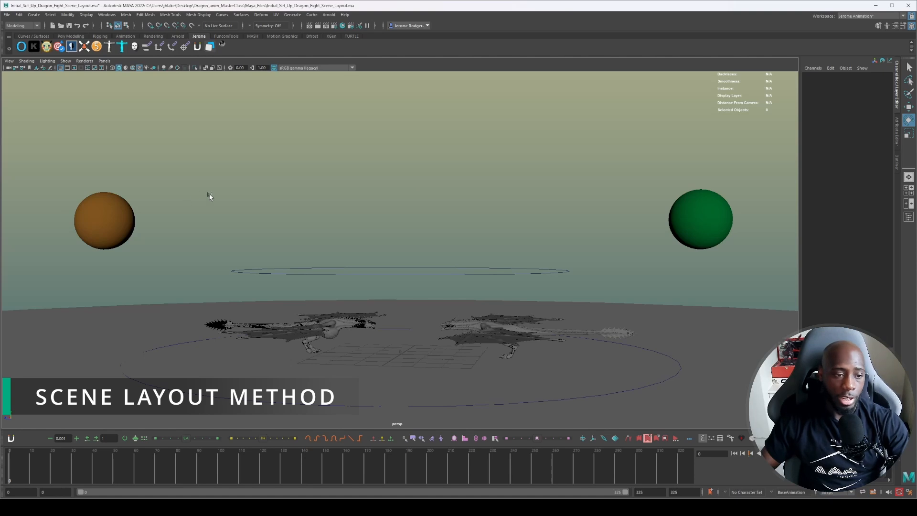
click(331, 323)
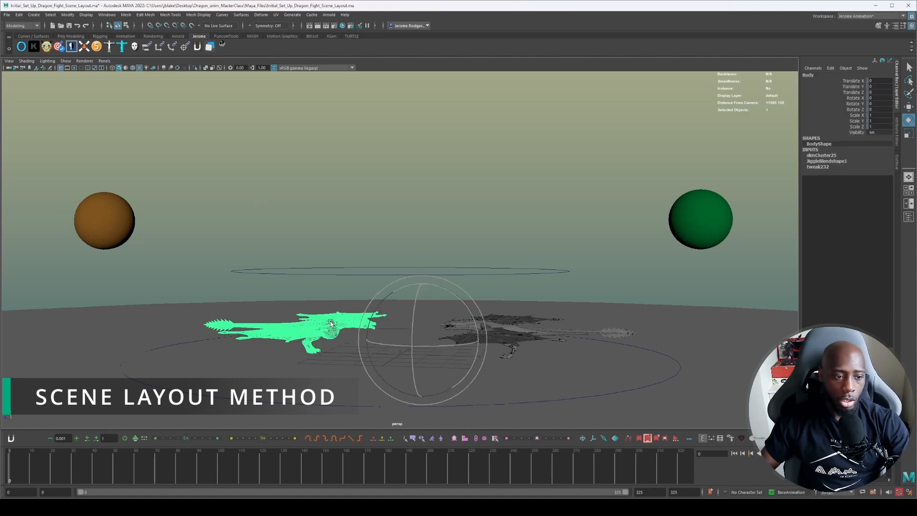
click(342, 226)
click(331, 325)
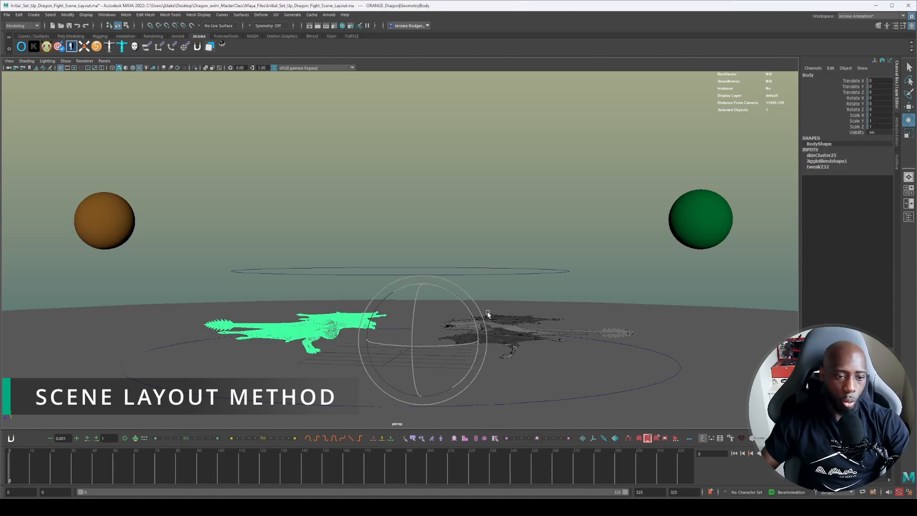
click(503, 327)
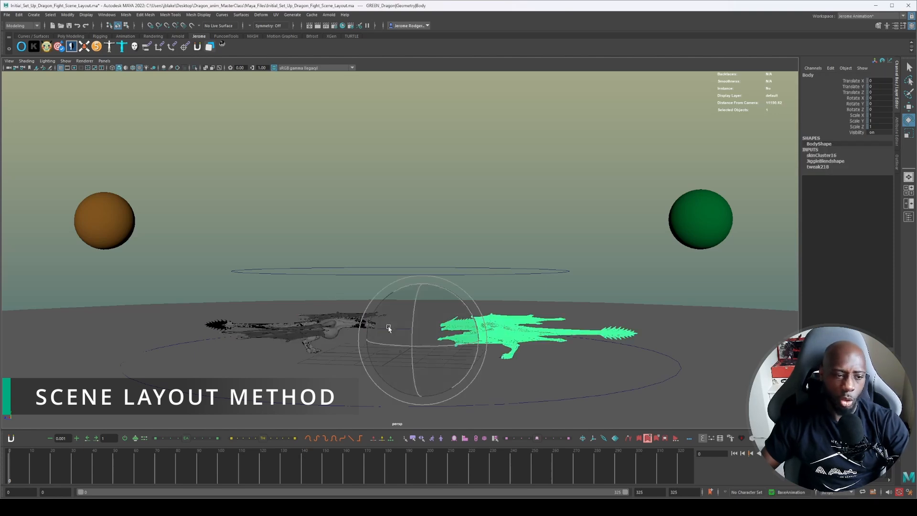
click(329, 326)
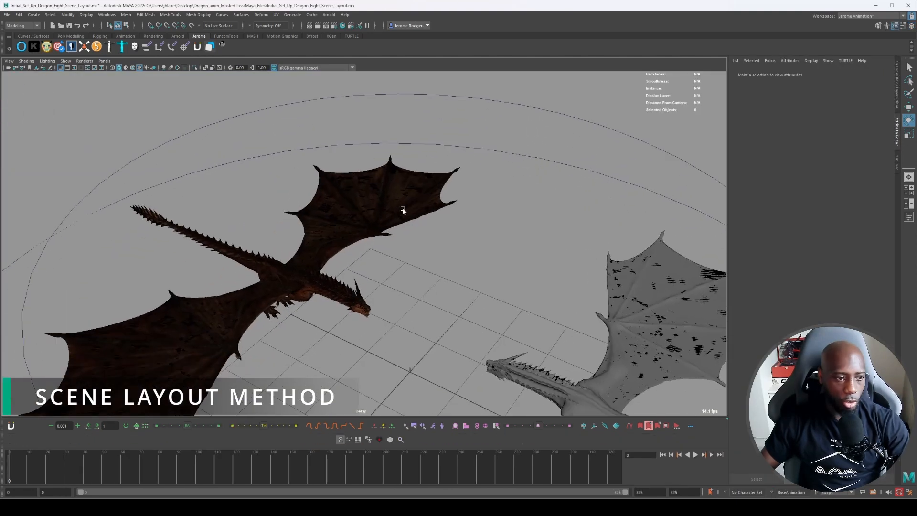
Examine both dragons, their placement spheres and the circular controls from several angles and distances.
alt+drag(403, 210, 482, 261)
scroll(526, 312, down, 1)
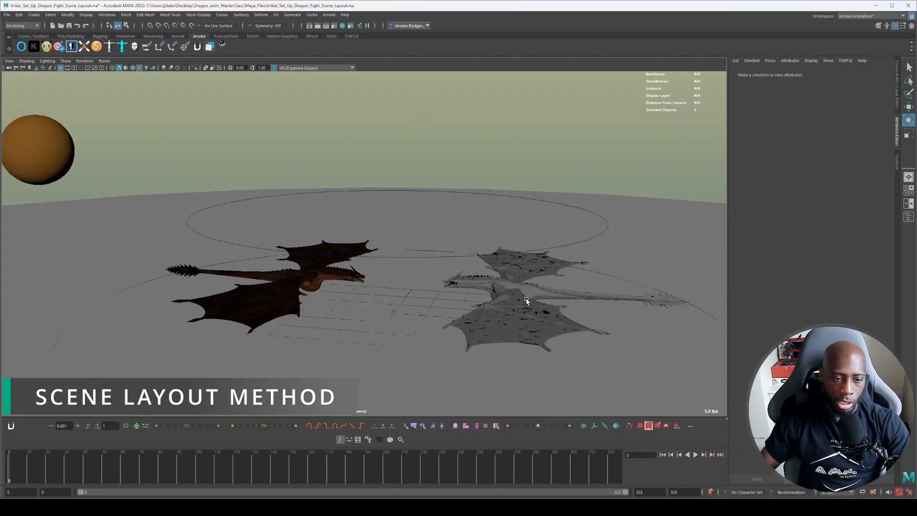
scroll(514, 291, down, 1)
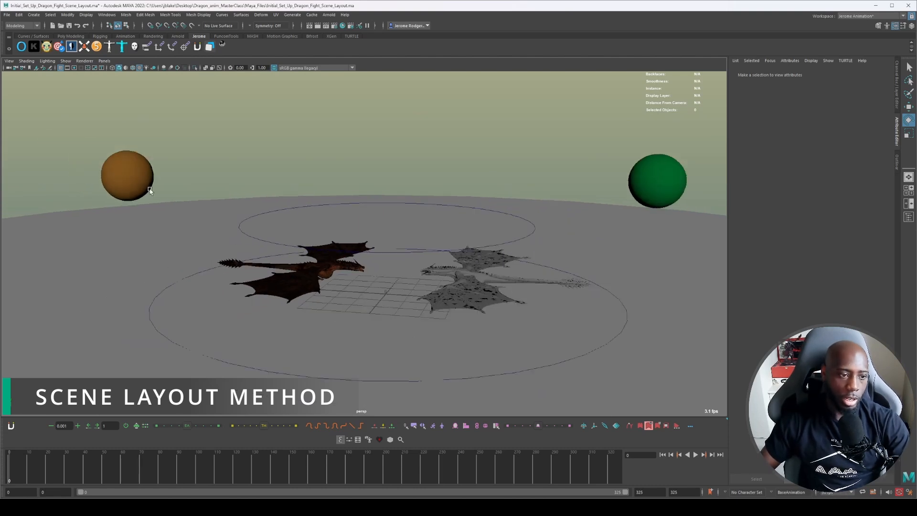
scroll(318, 282, up, 2)
alt+drag(314, 282, 248, 285)
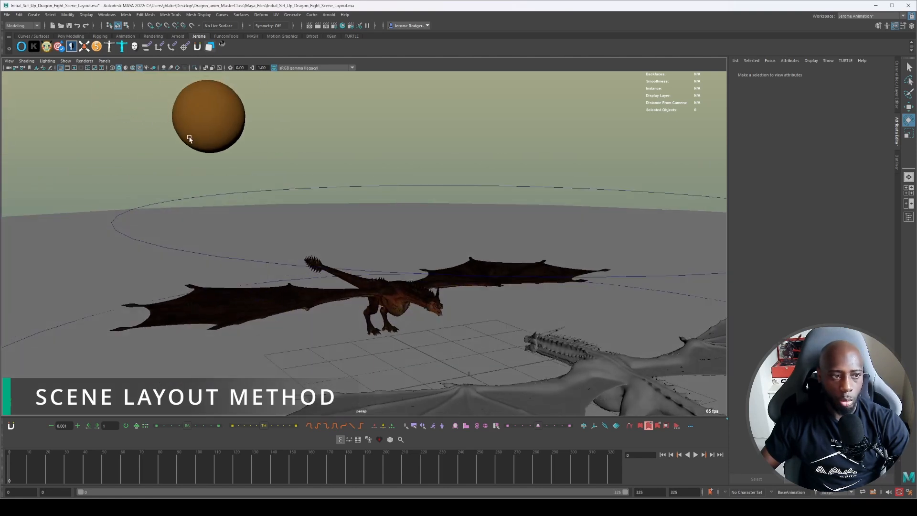
scroll(188, 136, down, 3)
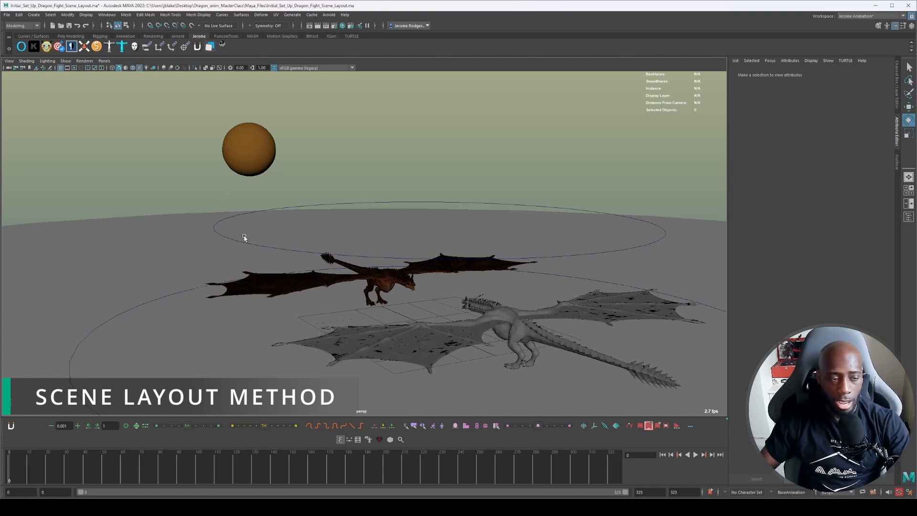
alt+drag(244, 237, 376, 169)
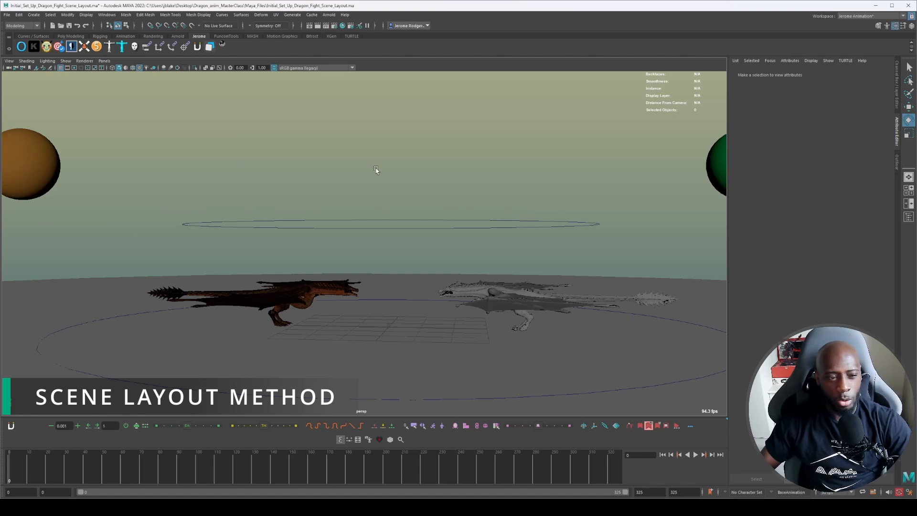
scroll(376, 170, down, 5)
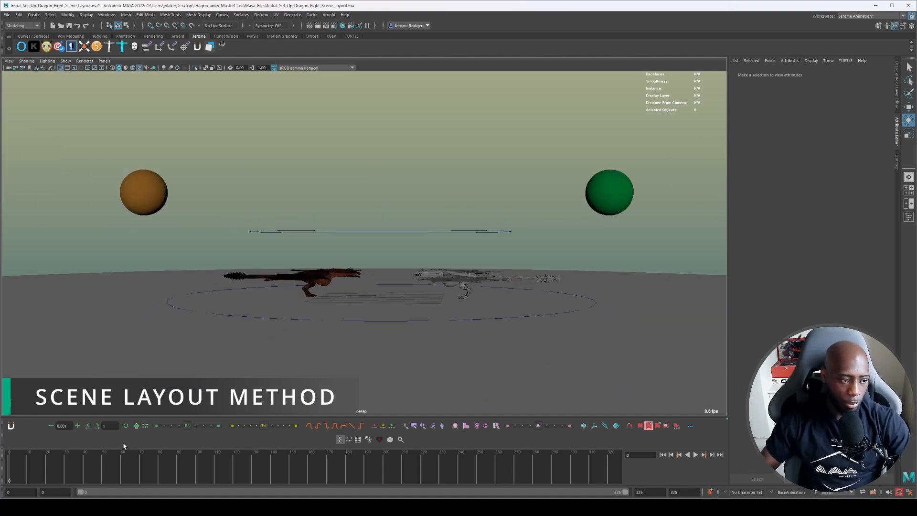
Play the sphere animation from the start and examine the orange and green spheres' paths from several angles.
drag(1, 447, 2, 448)
alt+drag(237, 192, 231, 193)
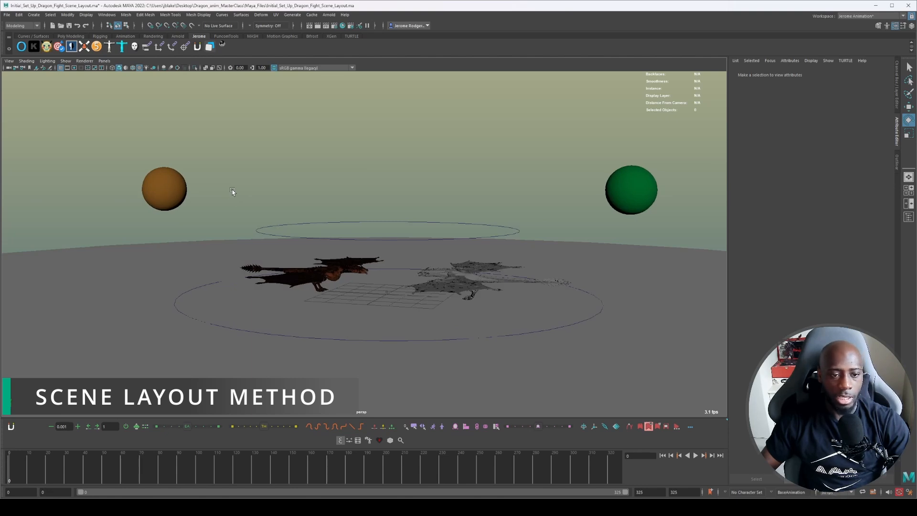
key(alt+v)
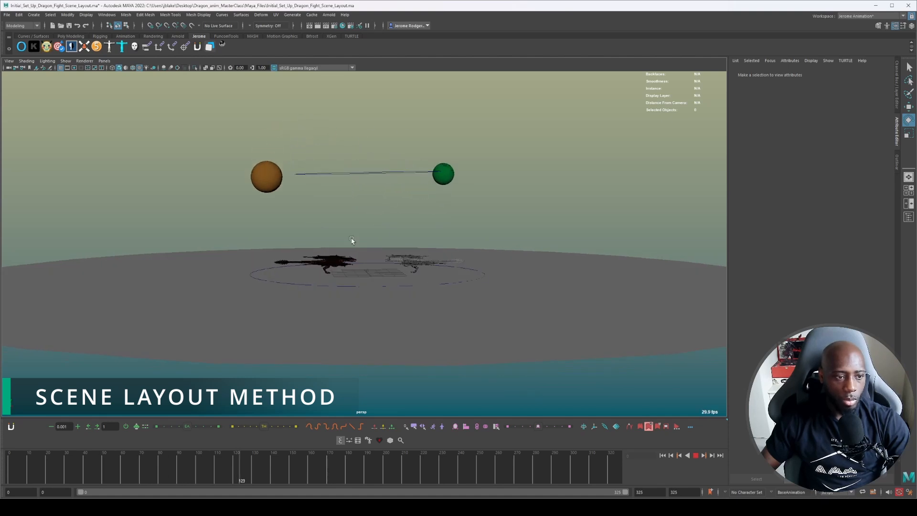
click(9, 472)
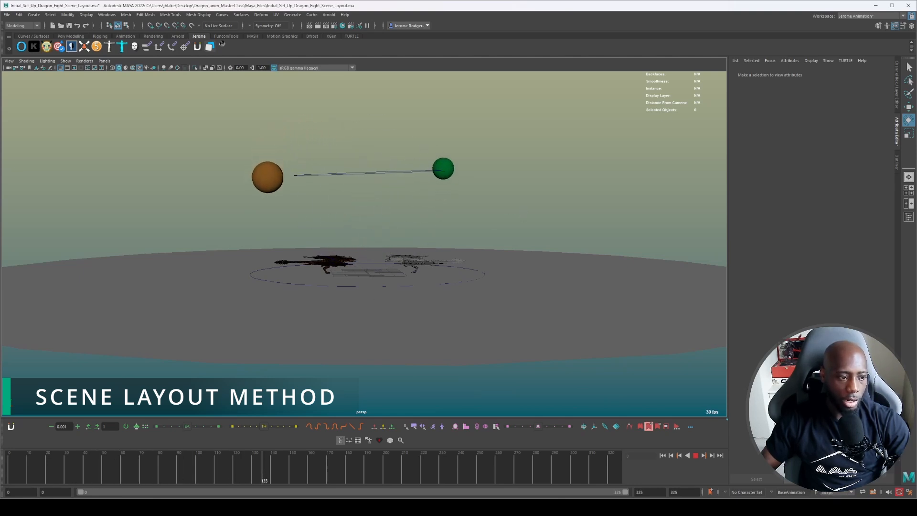
click(103, 473)
click(103, 474)
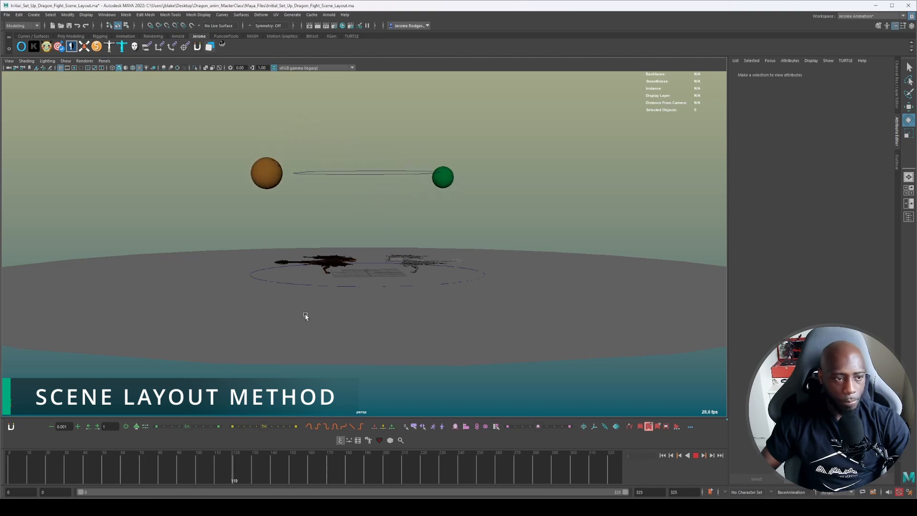
alt+drag(416, 228, 382, 243)
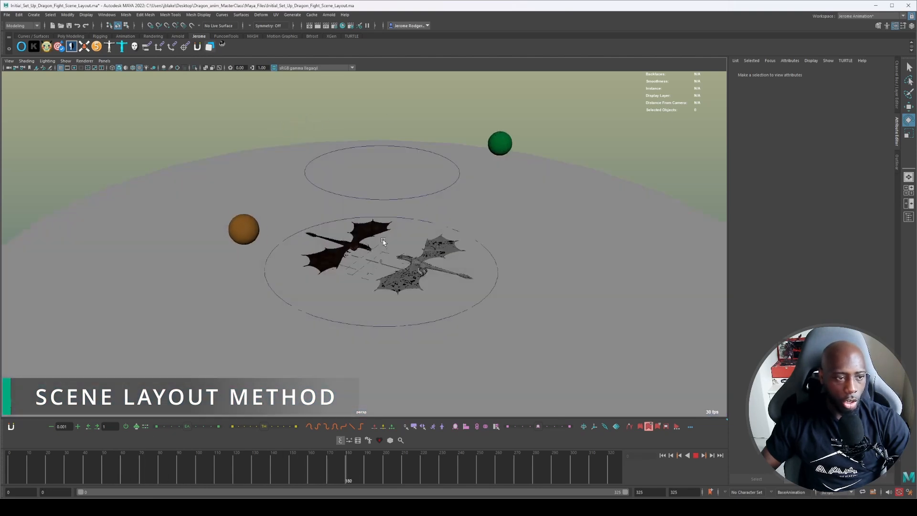
alt+drag(508, 179, 489, 182)
alt+drag(352, 202, 371, 205)
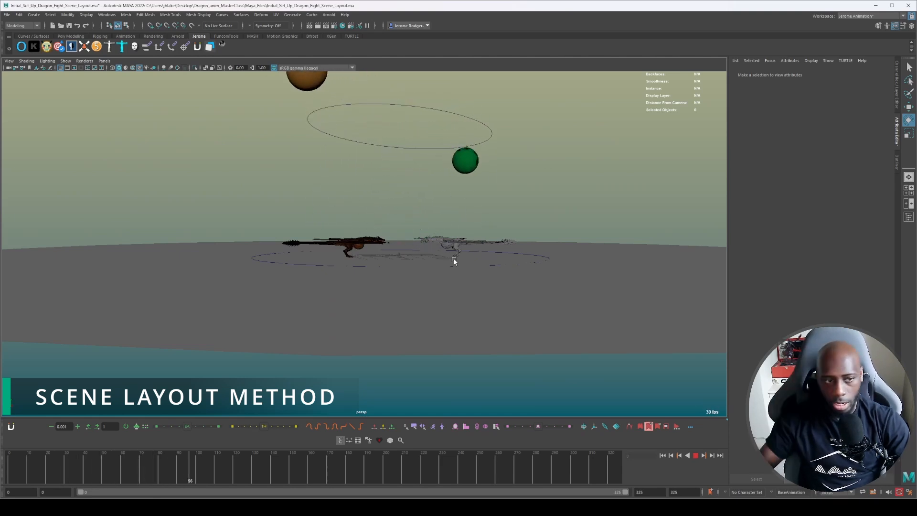
alt+drag(452, 258, 457, 278)
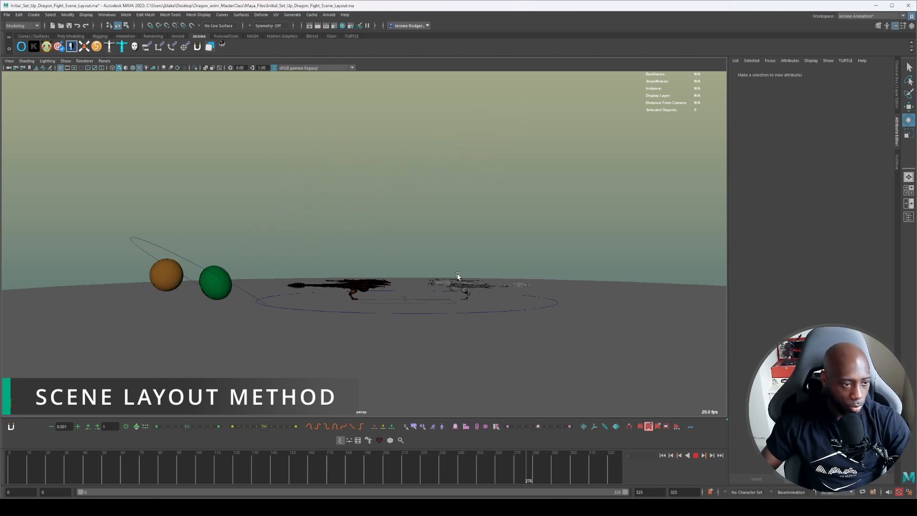
key(alt+v)
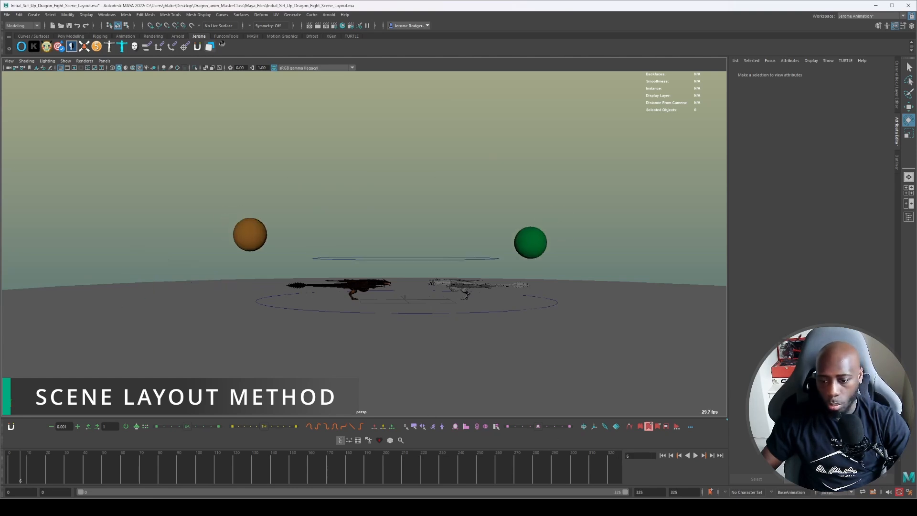
Replay the sphere layout animation and scrub through to about frame 311 to review the spheres' motion.
key(alt+Tab)
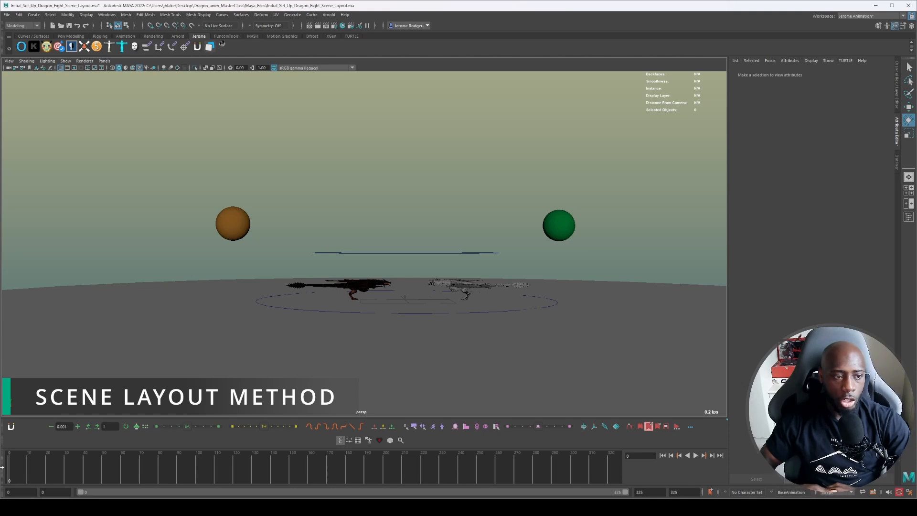
key(alt+v)
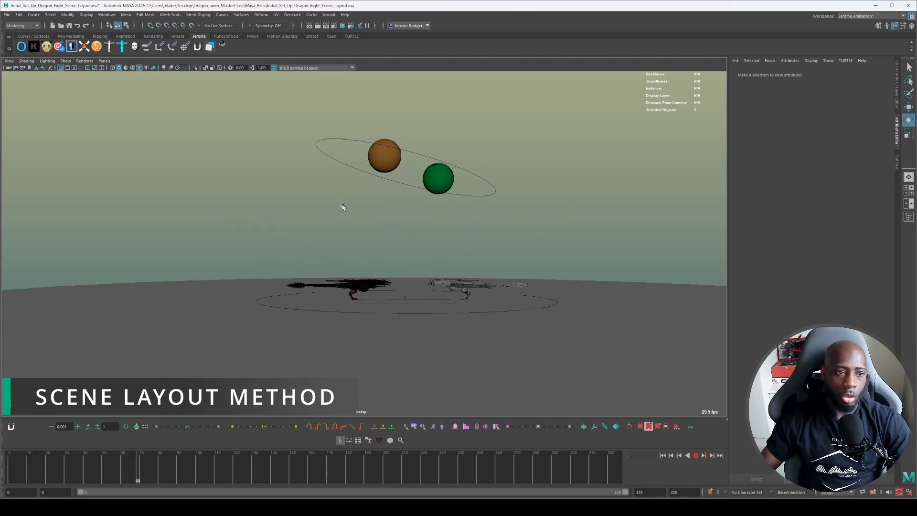
scroll(296, 233, up, 3)
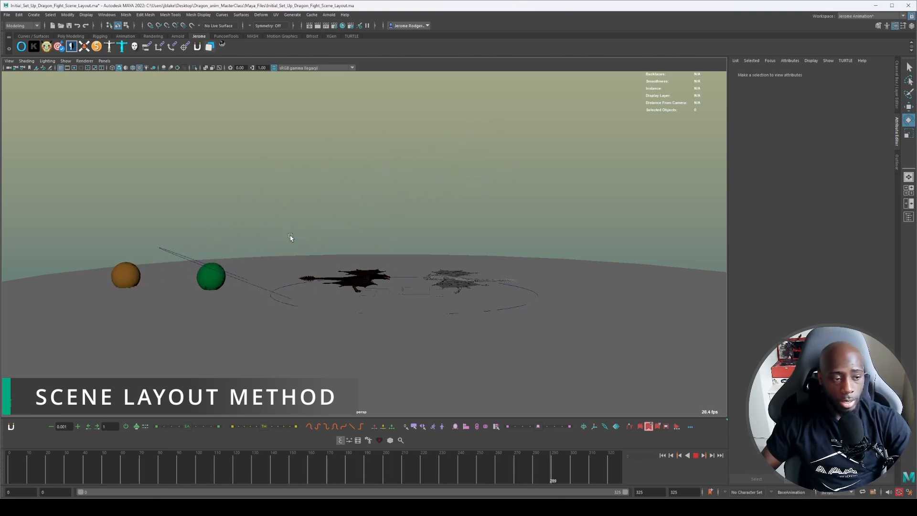
drag(343, 468, 590, 470)
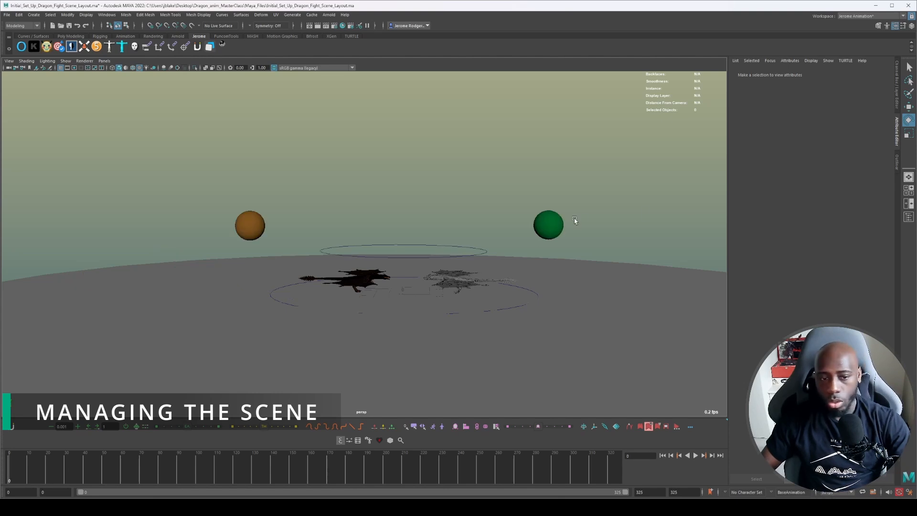
scroll(574, 218, up, 3)
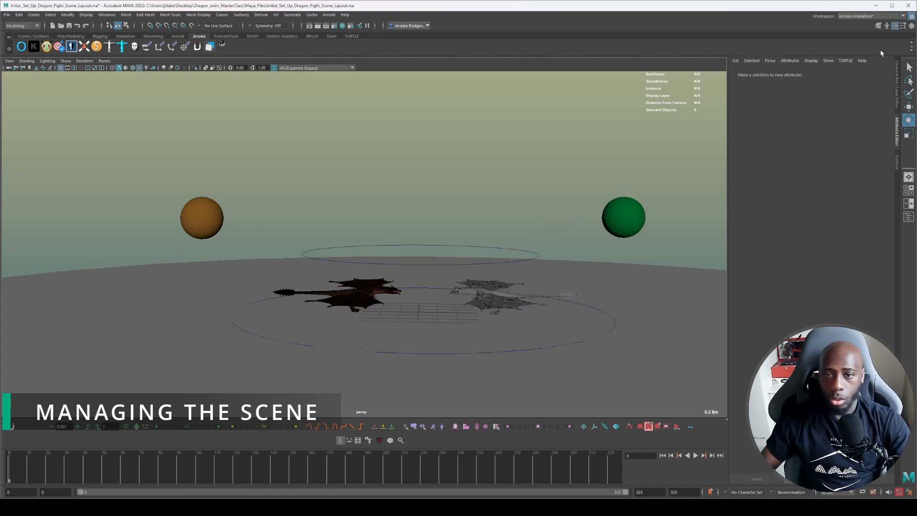
Show the channel controls and both dragons' rig controls, and inspect the two rigs up close.
click(895, 75)
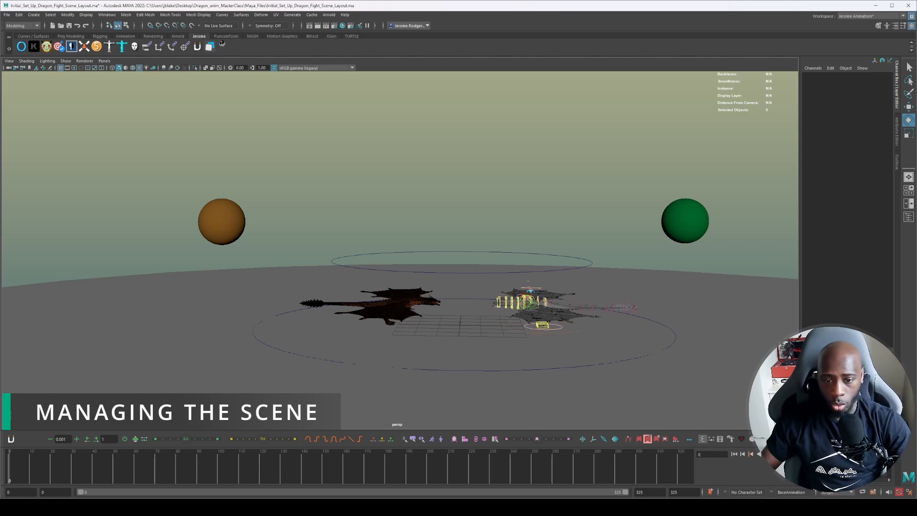
alt+drag(484, 168, 442, 184)
alt+right_drag(442, 184, 464, 187)
alt+drag(466, 187, 498, 98)
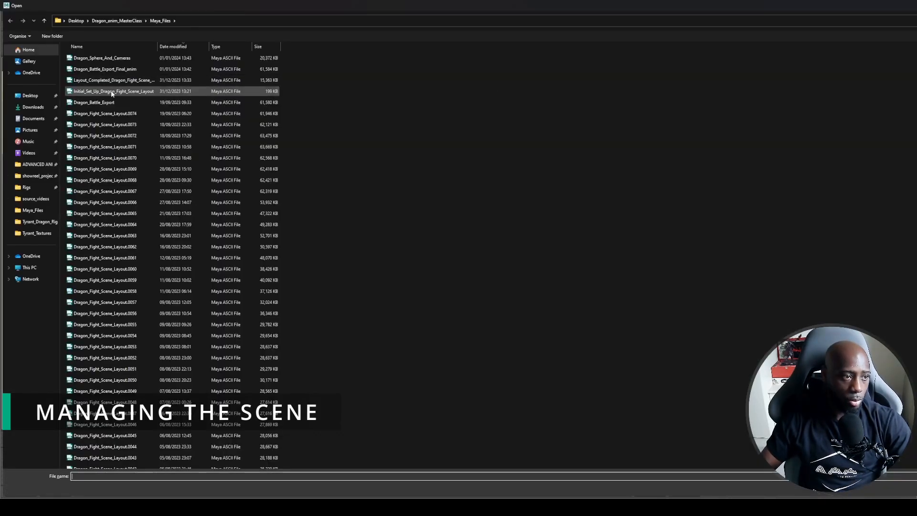
Open the scene Dragon_Battle_Export_Final_anim without saving changes to the current layout, and hide the Outliner.
click(111, 69)
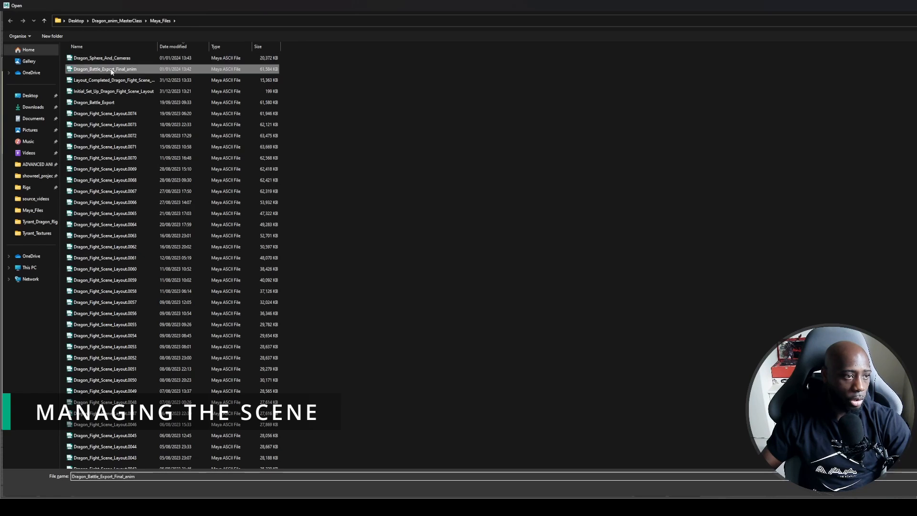
key(Return)
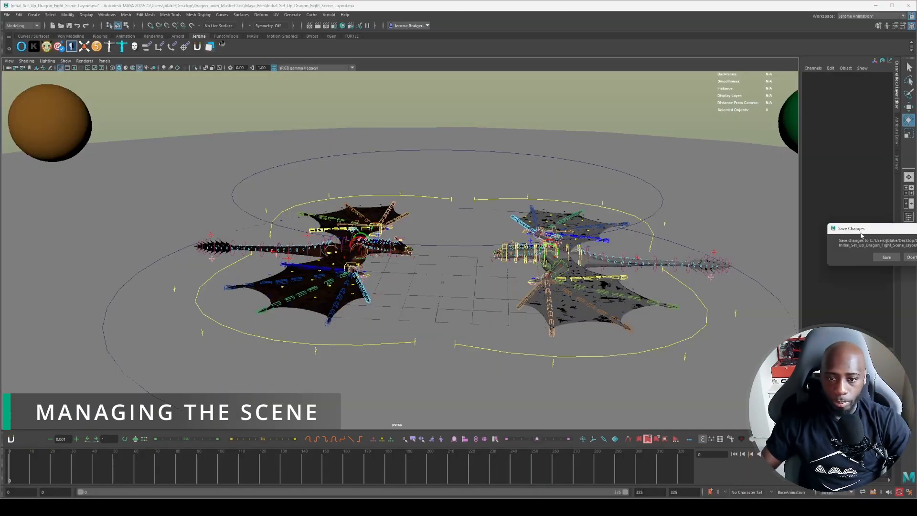
drag(859, 234, 393, 252)
click(449, 275)
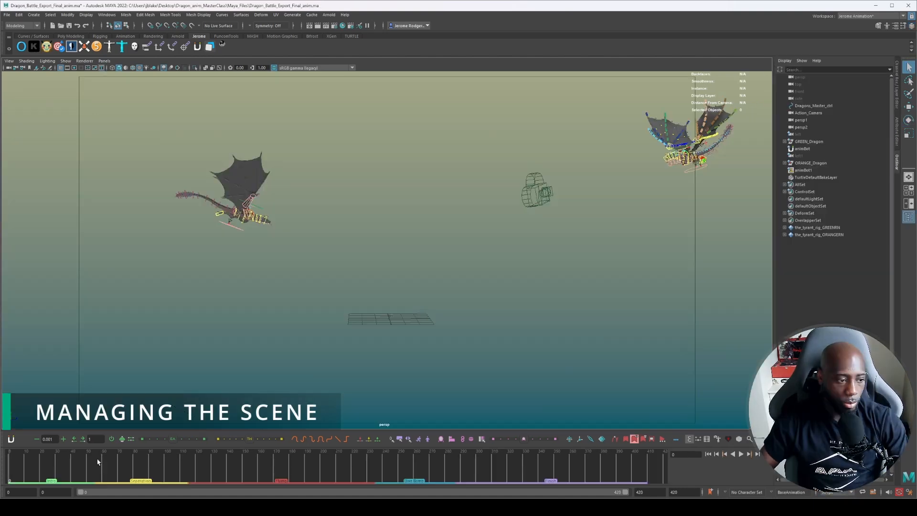
click(900, 160)
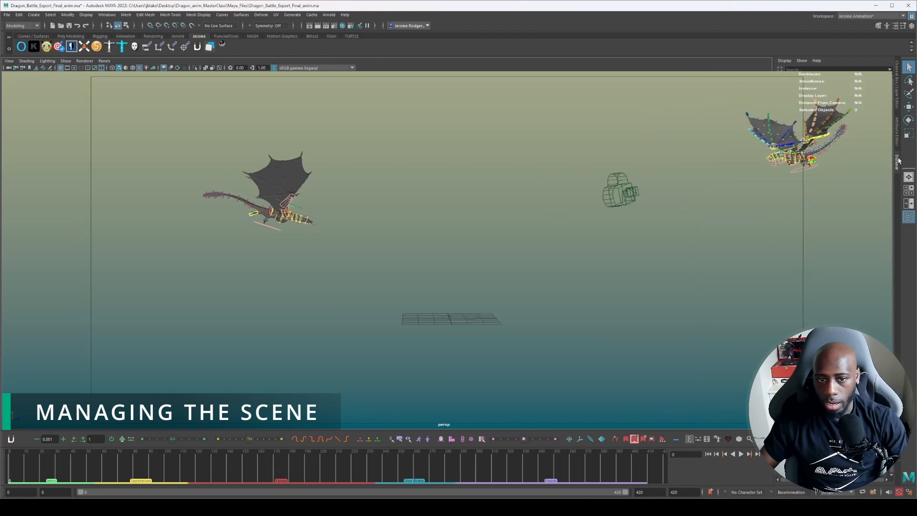
Scrub to frame 47 and inspect the two dragons and their rig controls up close from several angles.
drag(15, 471, 97, 478)
scroll(308, 267, up, 3)
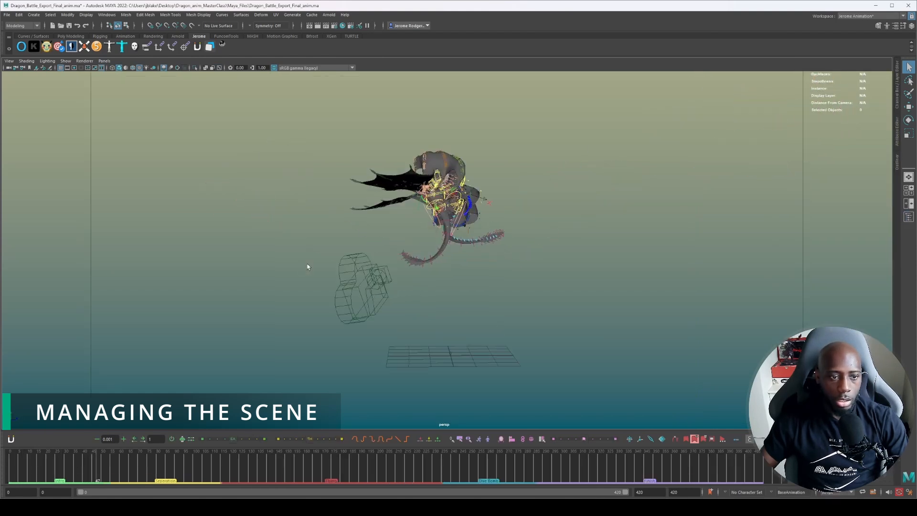
scroll(308, 266, up, 6)
alt+drag(408, 238, 549, 227)
alt+middle_drag(549, 227, 531, 273)
alt+drag(531, 273, 475, 246)
alt+drag(487, 198, 385, 240)
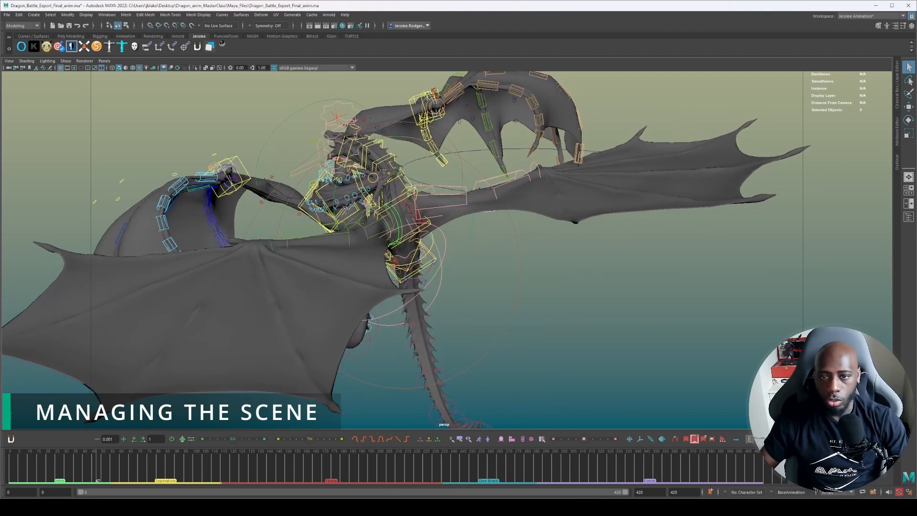
Show the channel and layer controls, and play the dragon battle animation onward from frame 47.
click(896, 98)
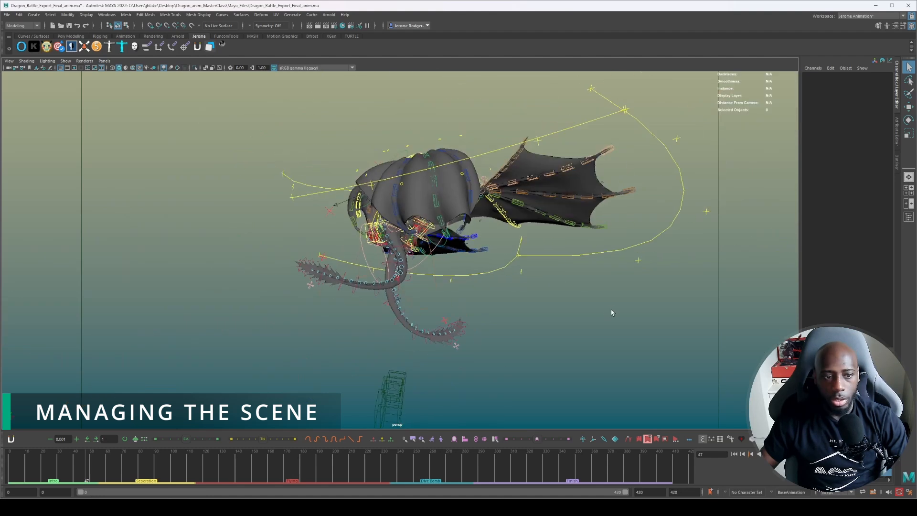
alt+drag(612, 311, 642, 326)
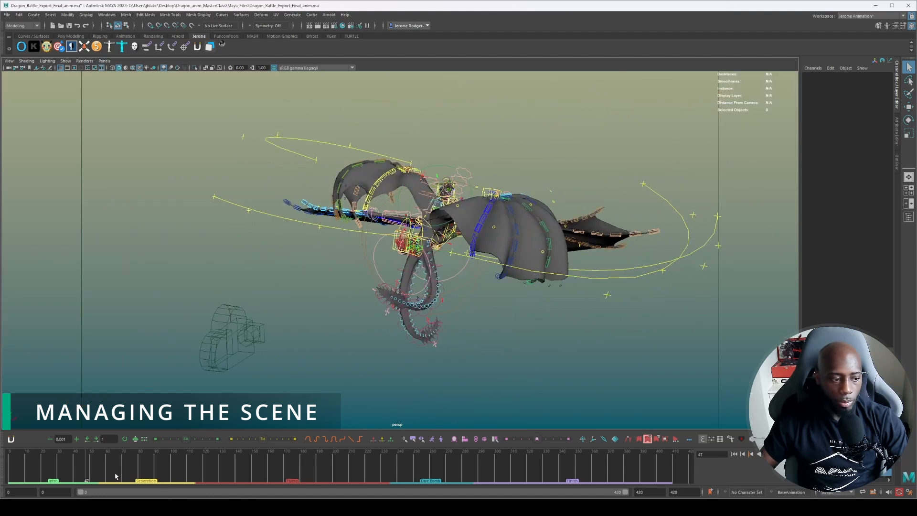
key(alt+v)
key(alt+v)
scroll(452, 217, down, 5)
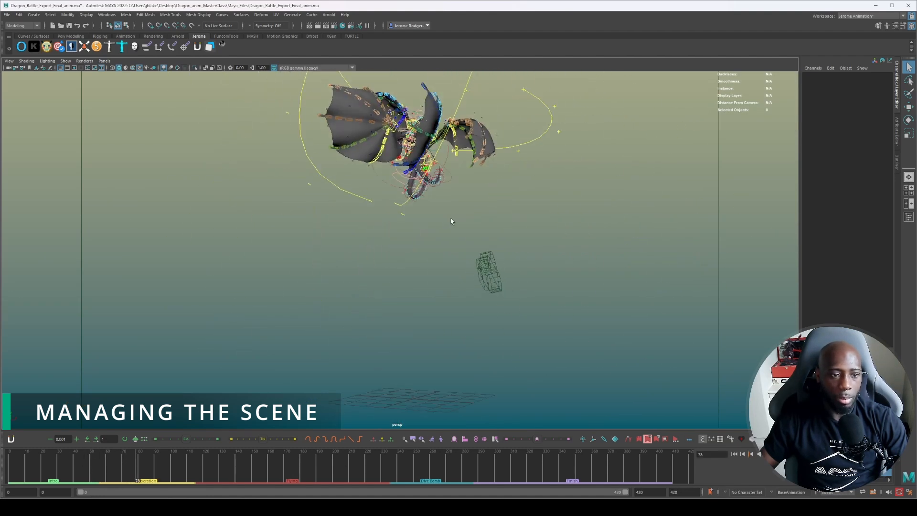
key(alt+v)
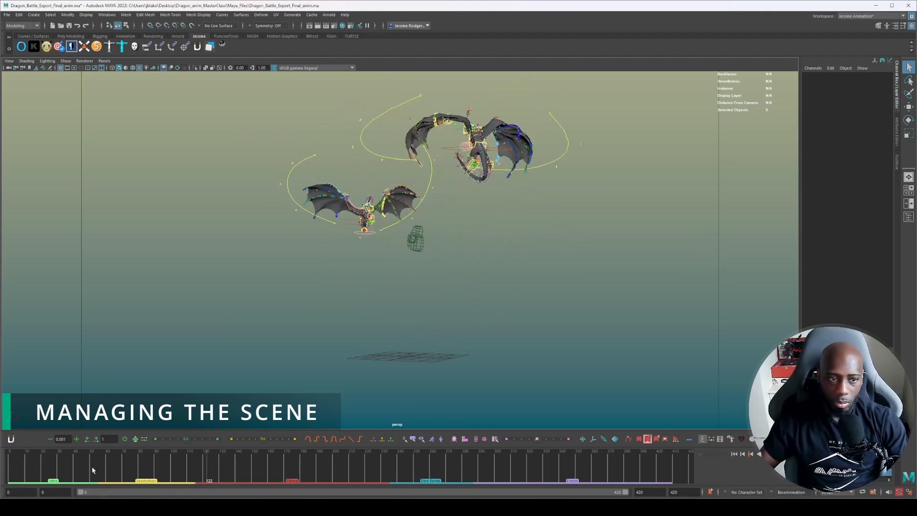
Toggle the rig controls' visibility during playback and review the dragons' flight from a wider view up to frame 402.
alt+drag(226, 376, 256, 380)
key(alt+1)
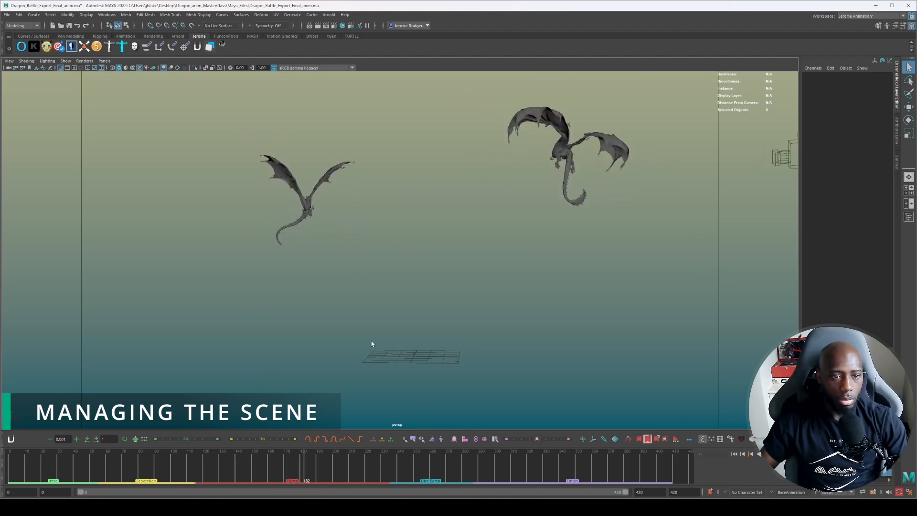
alt+drag(430, 342, 351, 331)
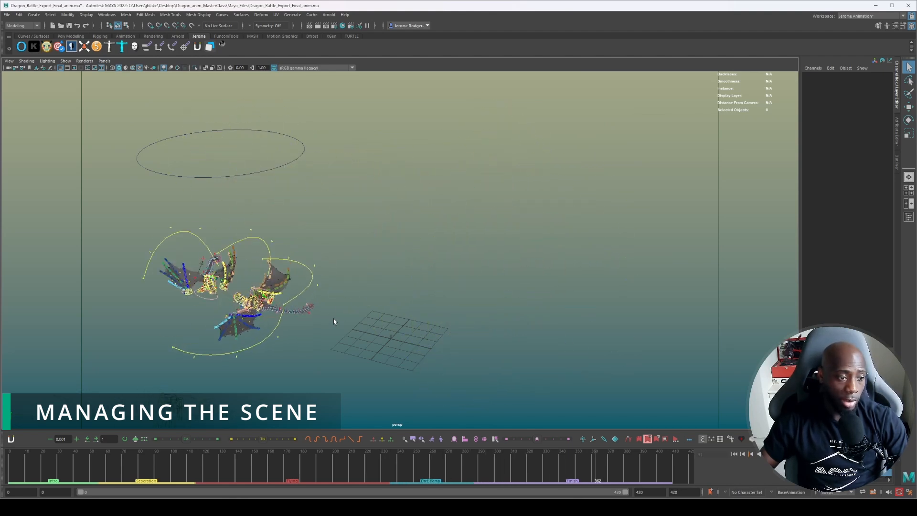
key(alt+1)
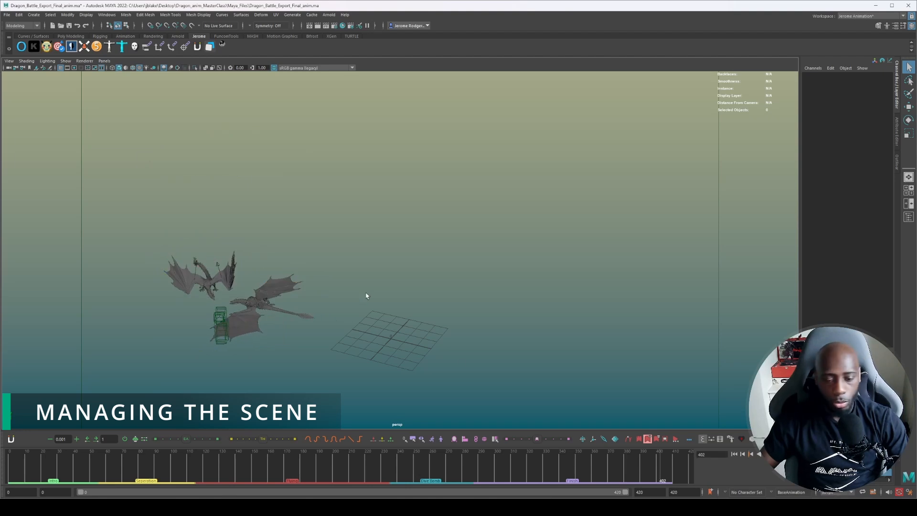
alt+middle_drag(419, 294, 581, 193)
Return to frame 0, scrub to frame 37, show the rig controls again and inspect both dragons up close.
drag(117, 469, 13, 456)
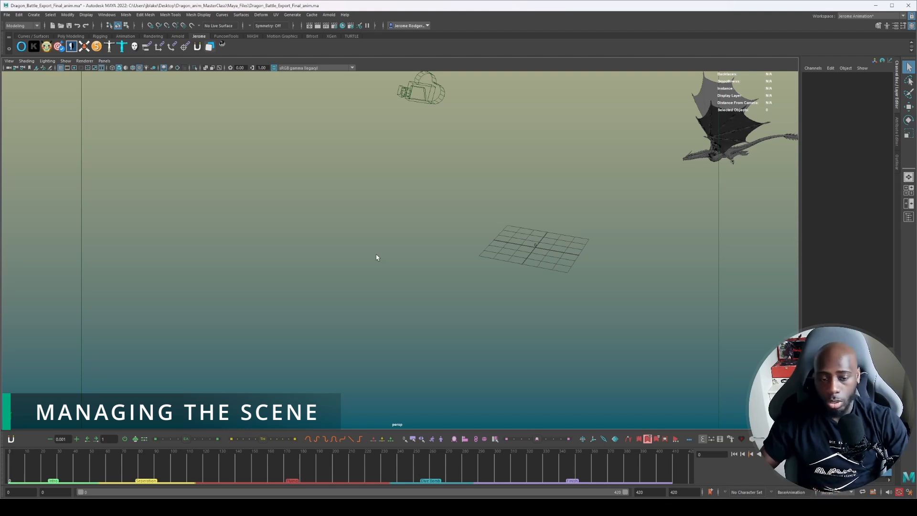
drag(19, 473, 71, 466)
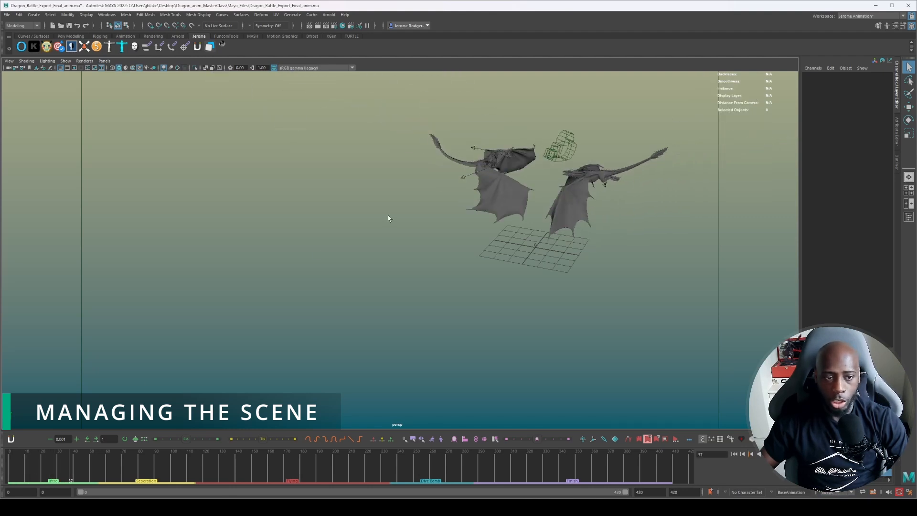
alt+right_drag(387, 215, 429, 215)
key(alt+1)
alt+middle_drag(440, 211, 214, 374)
alt+drag(319, 306, 357, 280)
alt+right_drag(357, 280, 442, 229)
alt+drag(437, 250, 310, 303)
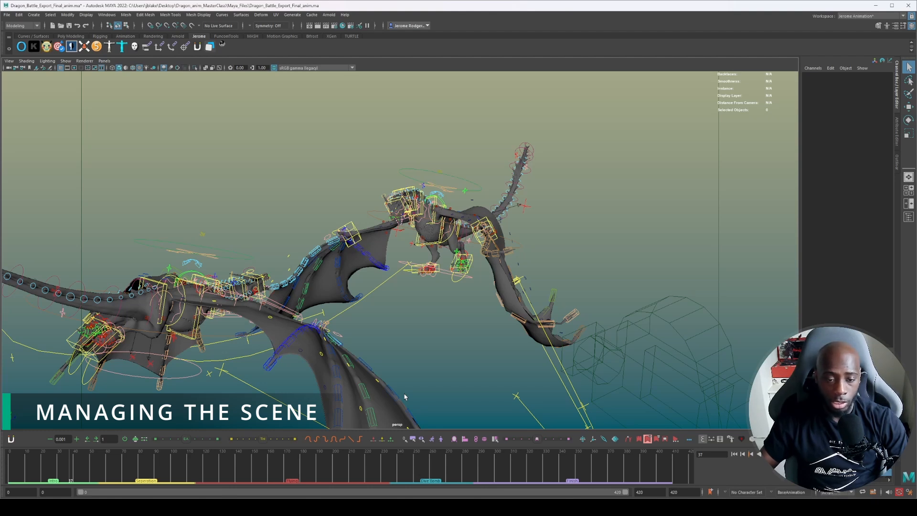
Toggle the rig controls off and on, and select the orange dragon's body mesh.
key(alt+1)
key(alt+1)
alt+drag(609, 248, 494, 246)
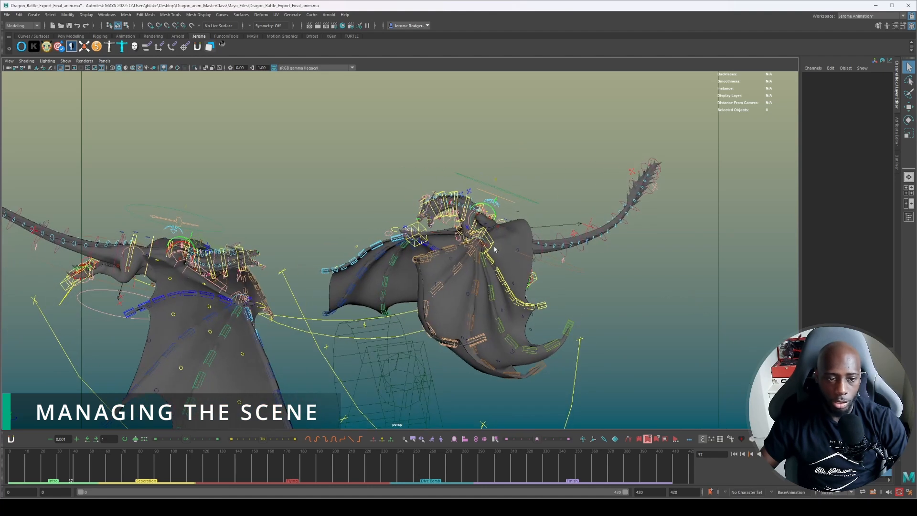
click(495, 241)
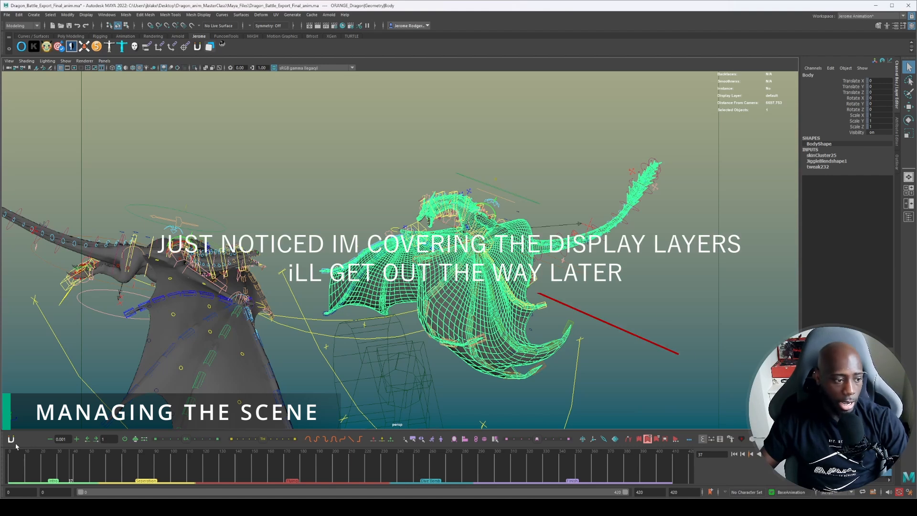
Go back to frame 0, zoom in on the green dragon and select its MainExtra5 control.
click(8, 461)
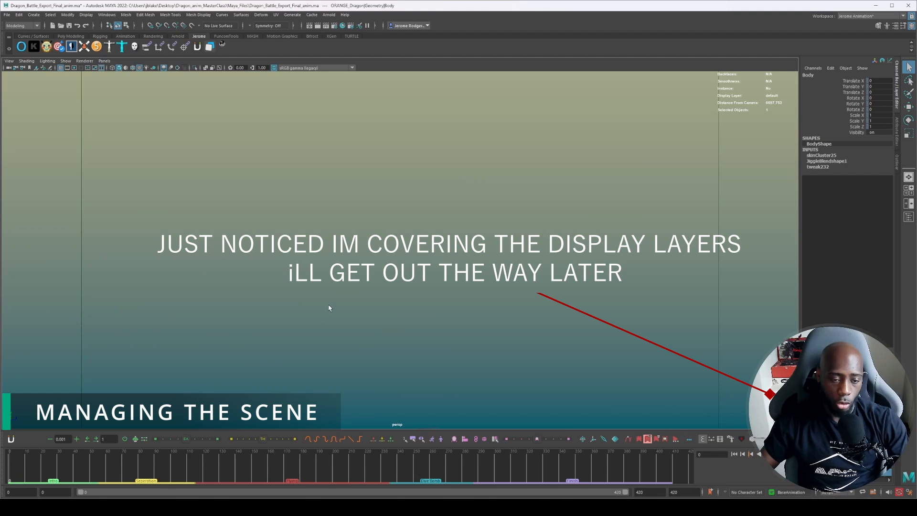
scroll(341, 302, down, 5)
alt+middle_drag(286, 245, 487, 237)
alt+drag(487, 238, 375, 217)
scroll(370, 213, up, 6)
scroll(319, 185, up, 4)
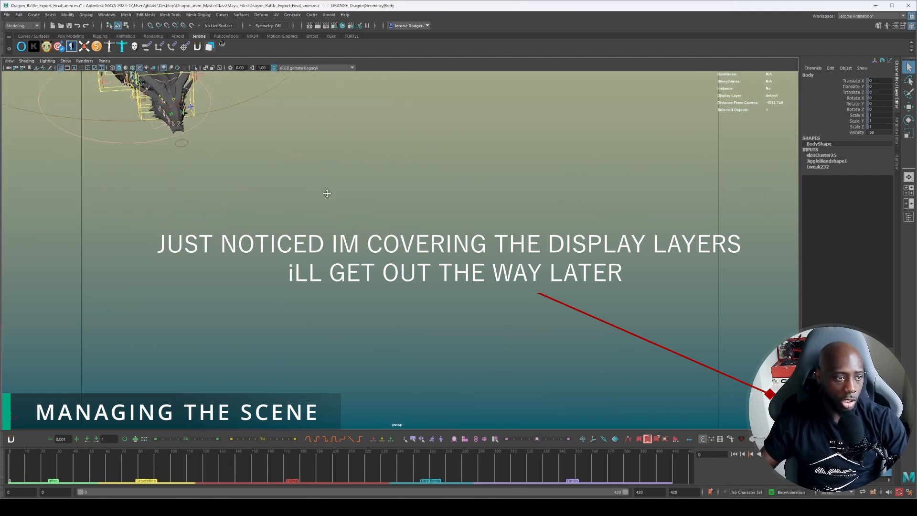
alt+middle_drag(327, 191, 382, 282)
drag(344, 233, 373, 301)
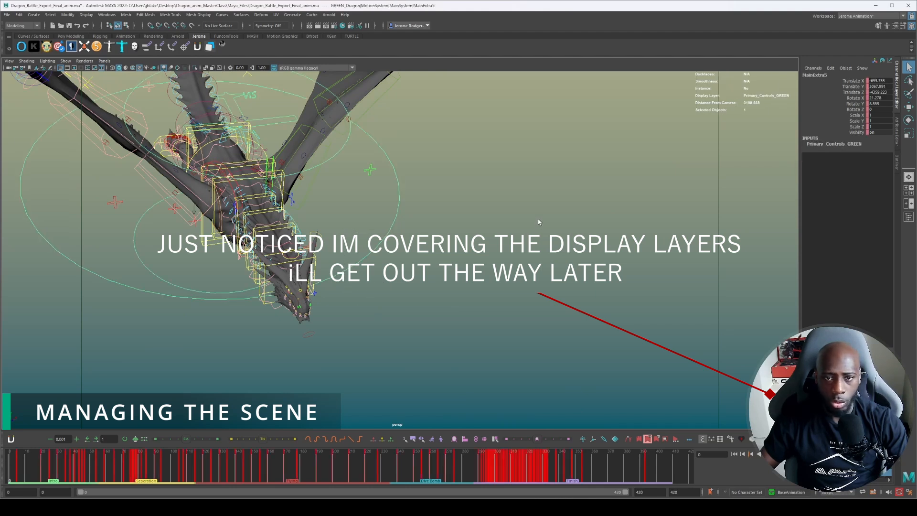
Clear the selection and examine the green dragon's body, neck and tail controls from the side.
scroll(546, 307, down, 5)
click(455, 279)
alt+drag(455, 279, 724, 269)
alt+middle_drag(479, 305, 544, 260)
scroll(545, 260, up, 5)
alt+drag(540, 261, 585, 254)
scroll(572, 255, up, 5)
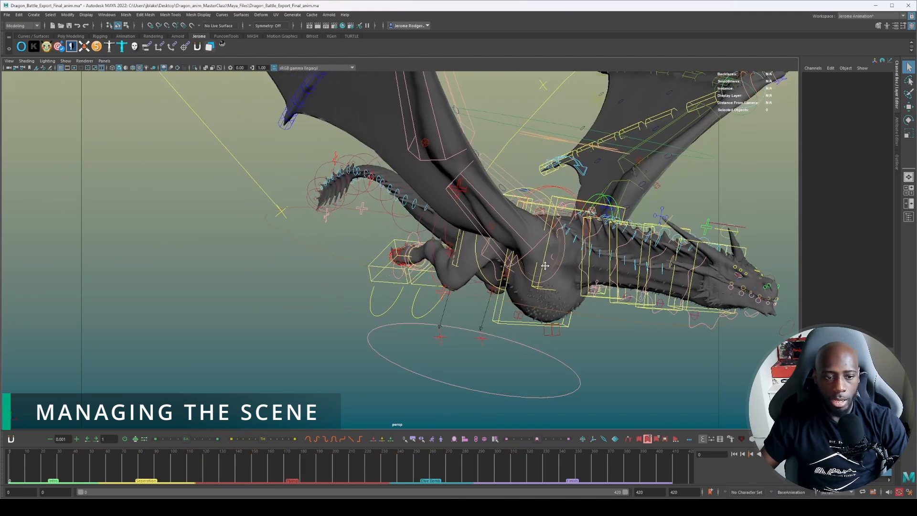
Select the green dragon's secondary neck-fat control beneath the head, try moving it and undo the change.
alt+middle_drag(544, 261, 452, 260)
alt+drag(452, 261, 480, 300)
alt+right_drag(480, 301, 538, 365)
alt+drag(538, 335, 507, 371)
click(516, 355)
key(w)
key(ctrl+z)
Hide the green dragon's secondary controls and examine the primary controls from several angles.
alt+drag(401, 322, 334, 314)
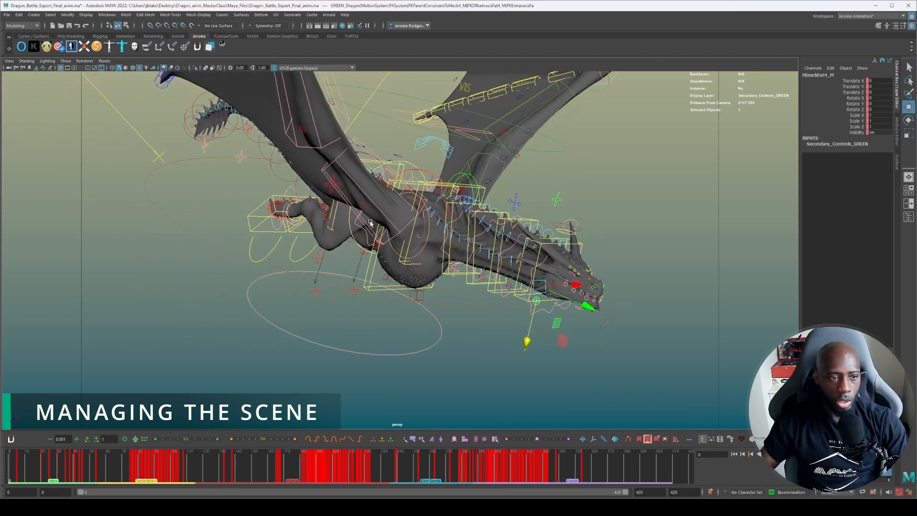
alt+drag(414, 208, 411, 229)
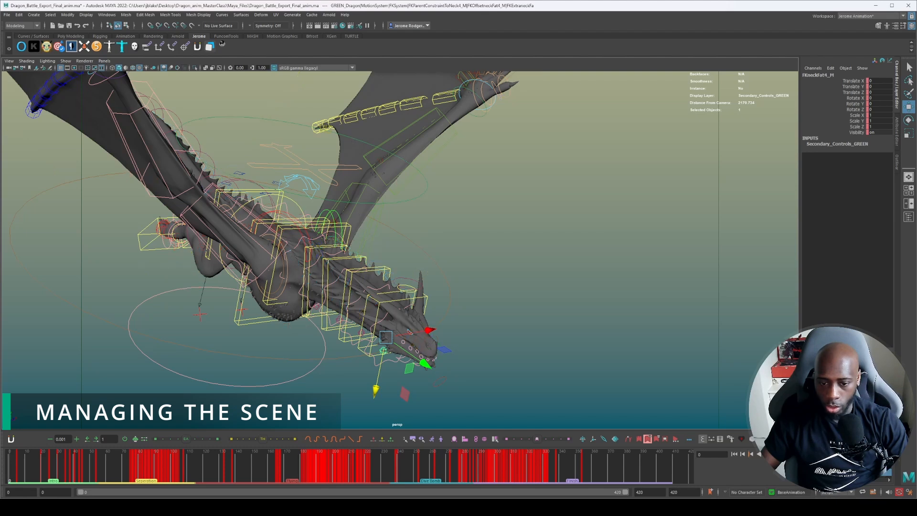
alt+drag(613, 338, 495, 319)
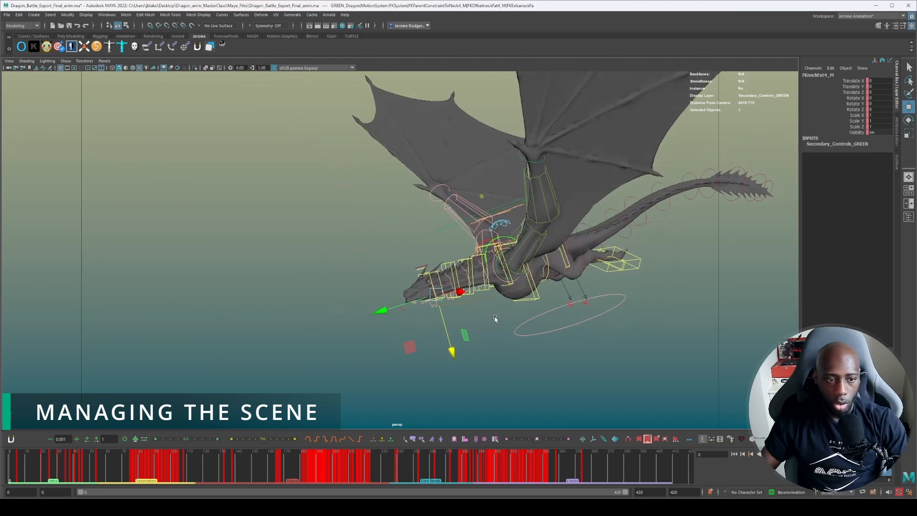
alt+drag(598, 367, 629, 368)
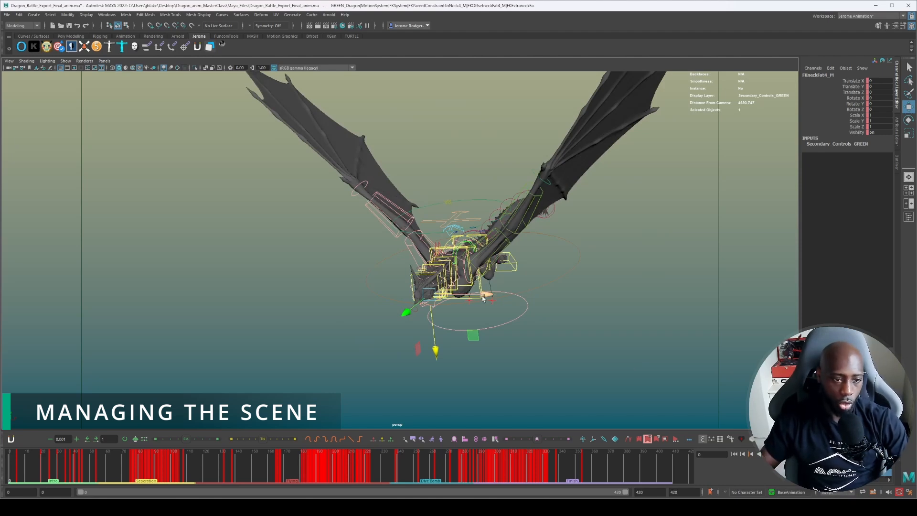
scroll(483, 304, up, 5)
alt+drag(483, 304, 642, 250)
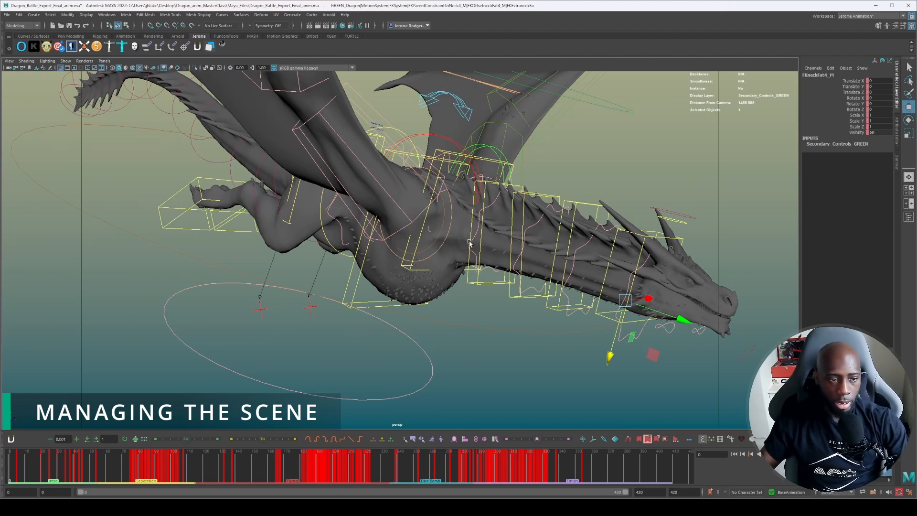
Try moving and rotating the green dragon's right leg IK control, and undo the changes.
alt+middle_drag(266, 262, 555, 310)
alt+drag(423, 298, 234, 299)
click(402, 213)
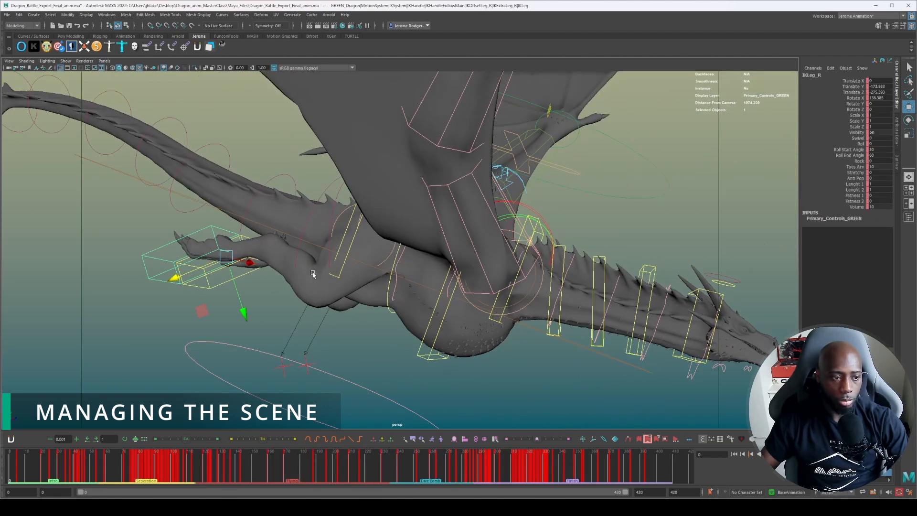
mouse_move(201, 316)
middle_down()
mouse_move(189, 316)
mouse_move(246, 350)
mouse_move(187, 319)
mouse_move(201, 305)
middle_up()
key(e)
mouse_move(269, 277)
mouse_down()
mouse_move(265, 240)
mouse_move(254, 287)
mouse_up()
key(ctrl+z)
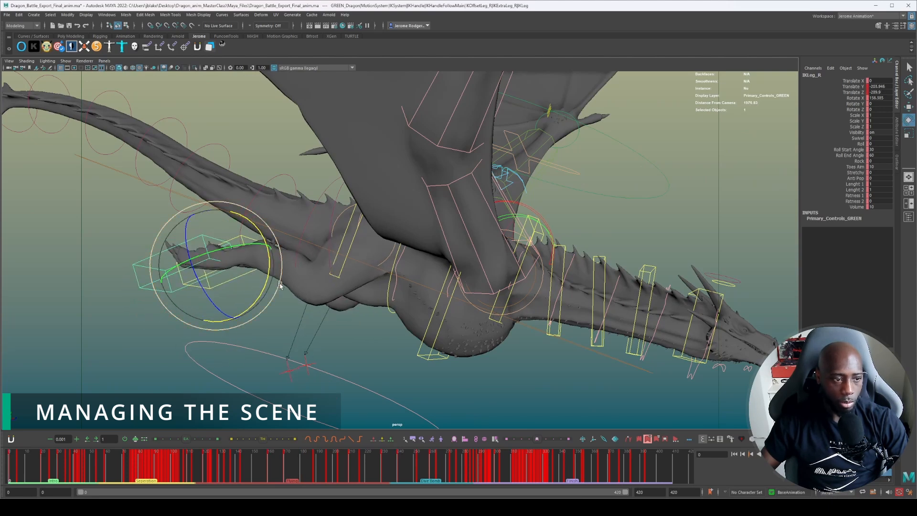
key(ctrl+z)
key(ctrl+z)
Try bending the green dragon's neck by moving and rotating its neck spline IK control near the head, and undo it.
alt+drag(555, 317, 496, 314)
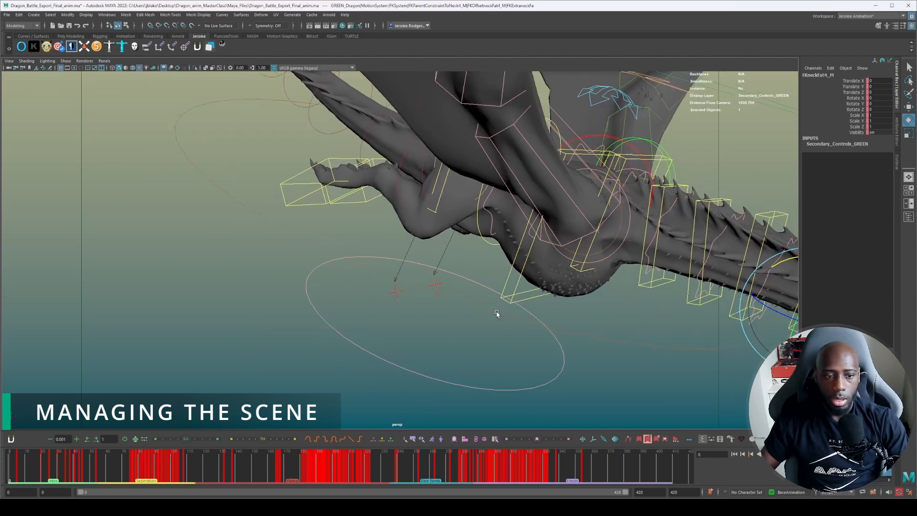
alt+middle_drag(496, 314, 236, 312)
click(558, 162)
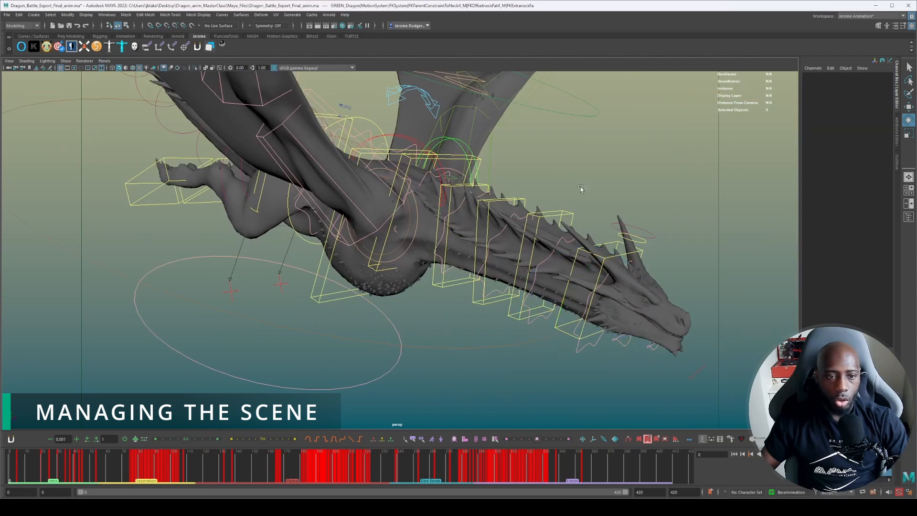
click(630, 256)
alt+drag(630, 256, 603, 276)
drag(535, 282, 550, 269)
key(e)
drag(546, 317, 523, 337)
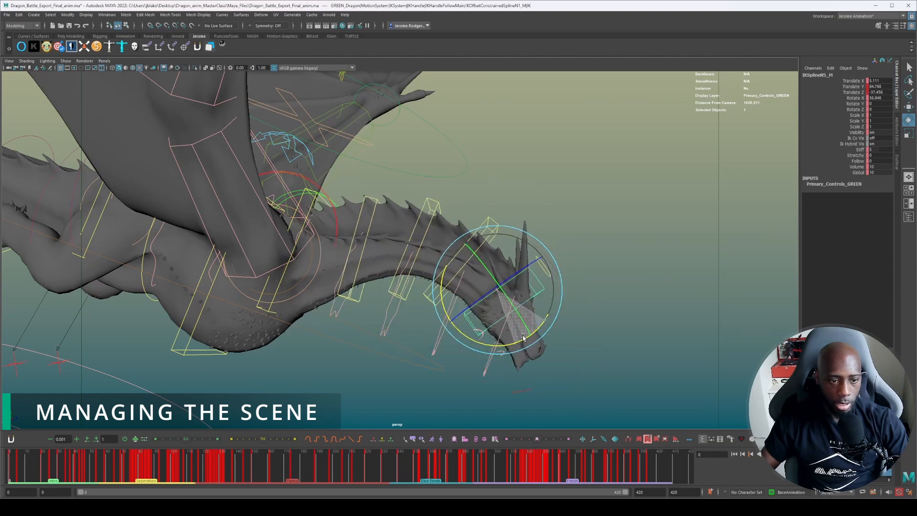
key(ctrl+z)
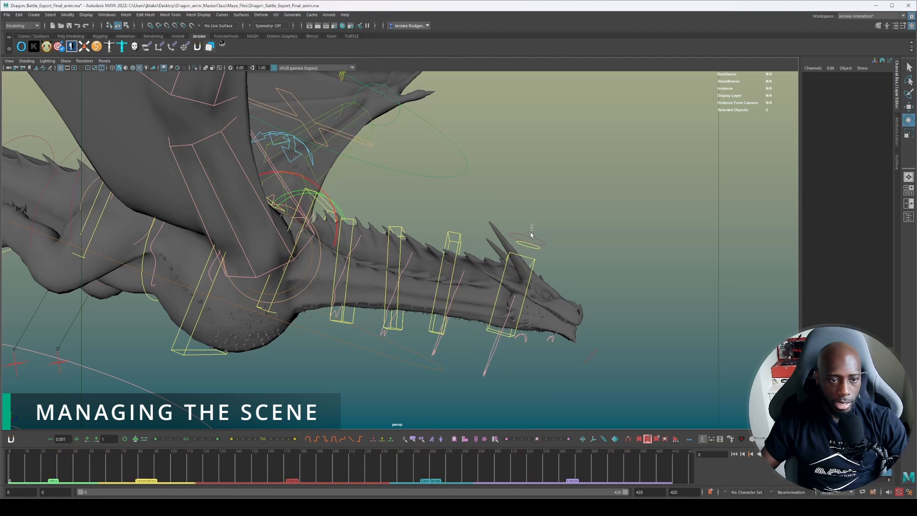
Try rotating the green dragon's control above the head and the small control in front of the mouth.
click(529, 240)
drag(466, 261, 459, 239)
key(ctrl+z)
click(577, 348)
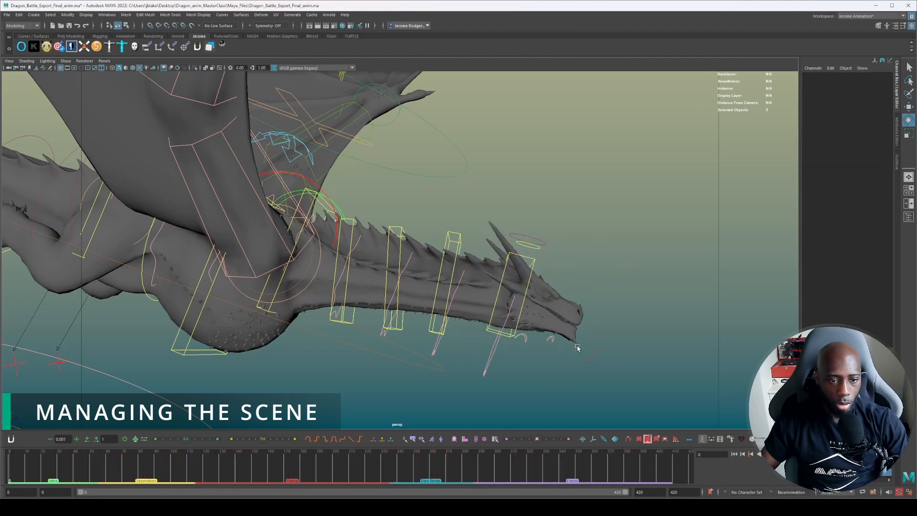
click(593, 359)
drag(533, 352, 485, 372)
Try rotating the green dragon's right shoulder and right scapula controls, and undo the changes.
click(665, 262)
alt+drag(665, 262, 292, 335)
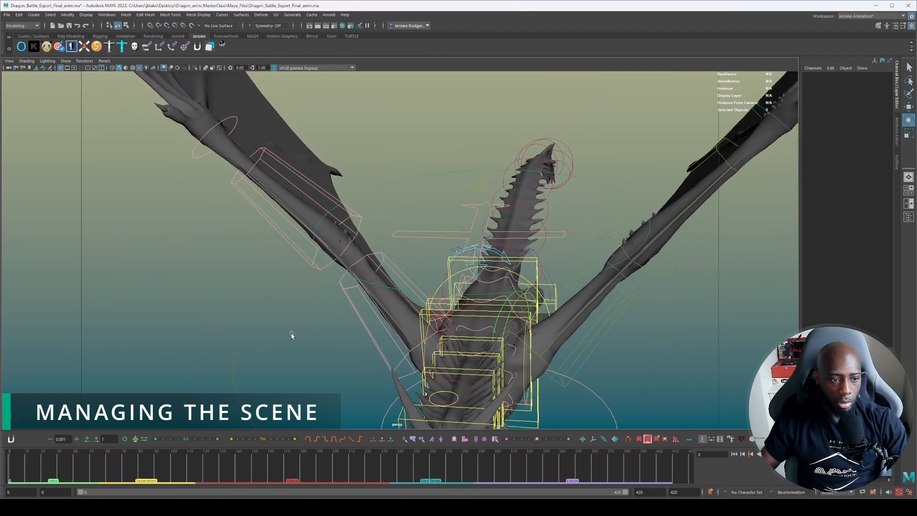
alt+drag(352, 325, 361, 318)
click(340, 335)
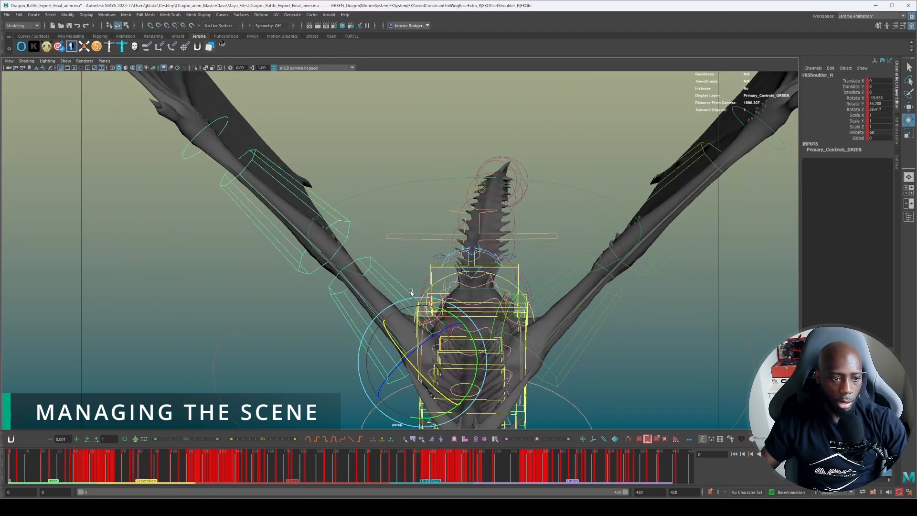
mouse_move(444, 309)
mouse_down()
mouse_move(442, 329)
mouse_move(437, 310)
mouse_up()
key(ctrl+z)
click(392, 162)
alt+drag(392, 161, 465, 170)
click(430, 236)
key(ctrl+z)
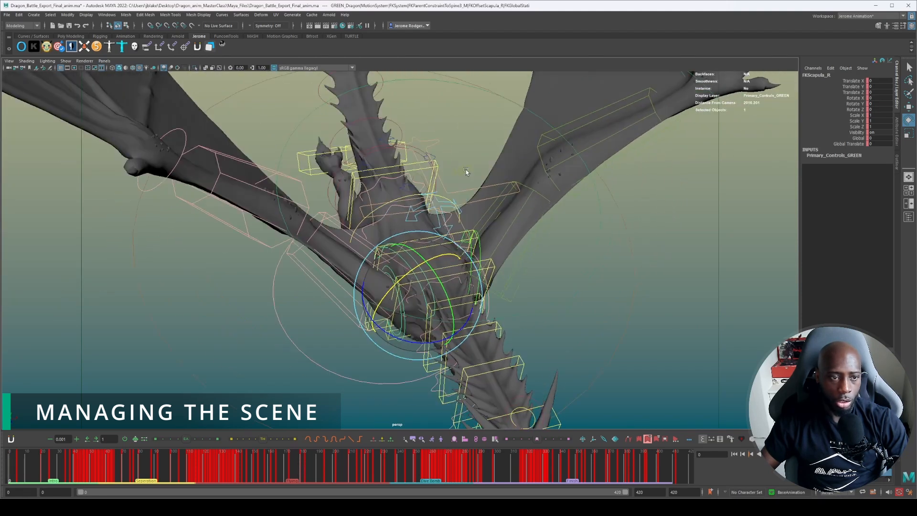
Try moving the whole green dragon with a main control above its back, undo it and clear the selection.
click(449, 171)
click(408, 166)
alt+drag(408, 167, 486, 248)
key(w)
key(ctrl+z)
click(494, 184)
Try rotating the whole green dragon with its MainExtra2 control, undo the rotation and clear the selection.
click(411, 262)
key(e)
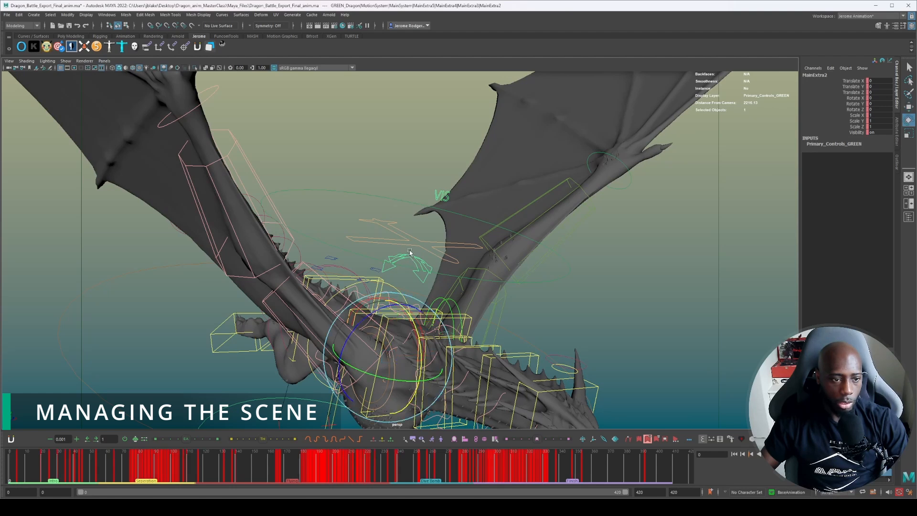
drag(357, 323, 350, 199)
key(ctrl+z)
click(364, 249)
alt+drag(390, 238, 419, 230)
scroll(361, 246, down, 3)
scroll(389, 243, down, 3)
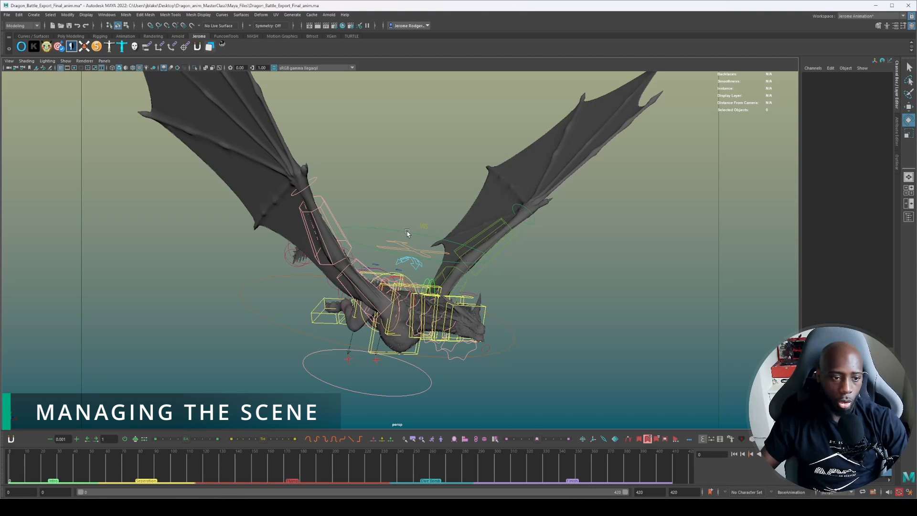
Select the green dragon's MainExtra4 control above its back to examine it, and clear the selection.
scroll(416, 237, up, 5)
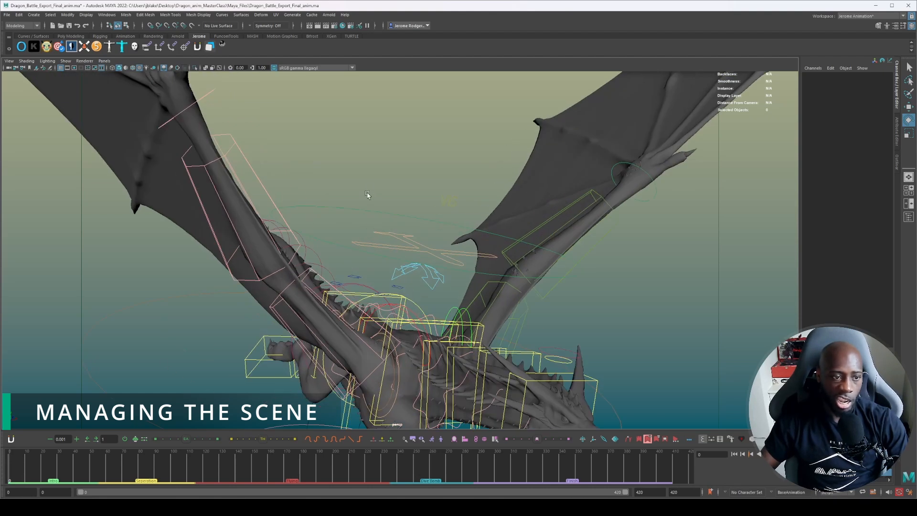
click(352, 212)
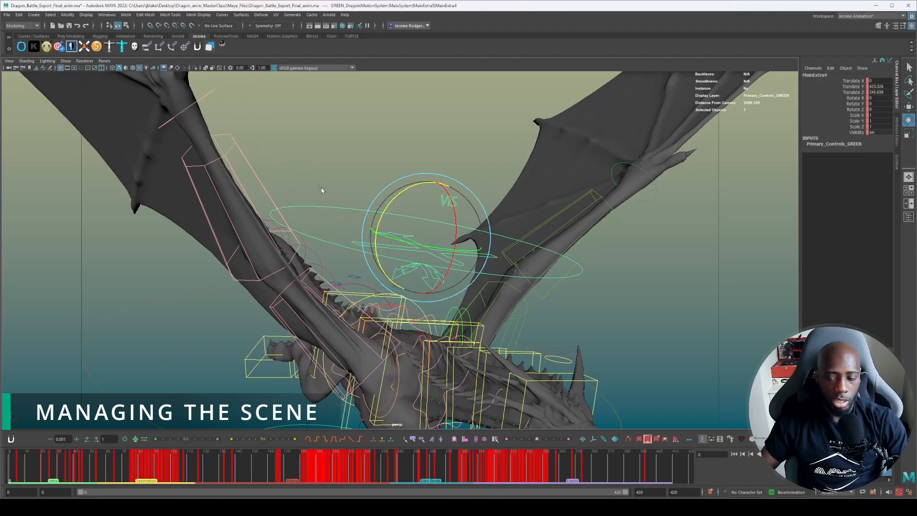
click(328, 165)
alt+drag(370, 213, 377, 241)
alt+drag(441, 272, 424, 220)
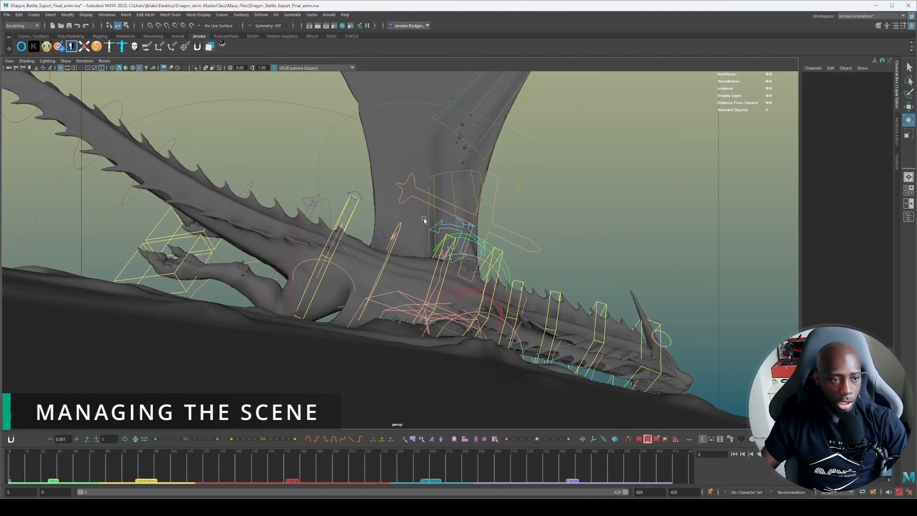
Try moving the green dragon's root control and rotating its first spine control, undo the changes and clear the selection.
click(355, 194)
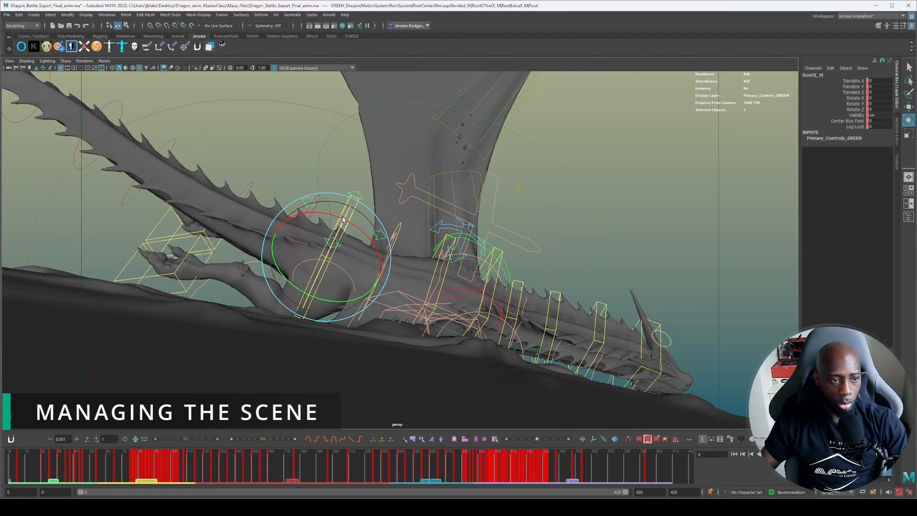
key(w)
drag(342, 224, 331, 242)
click(348, 144)
click(358, 208)
key(e)
key(ctrl+z)
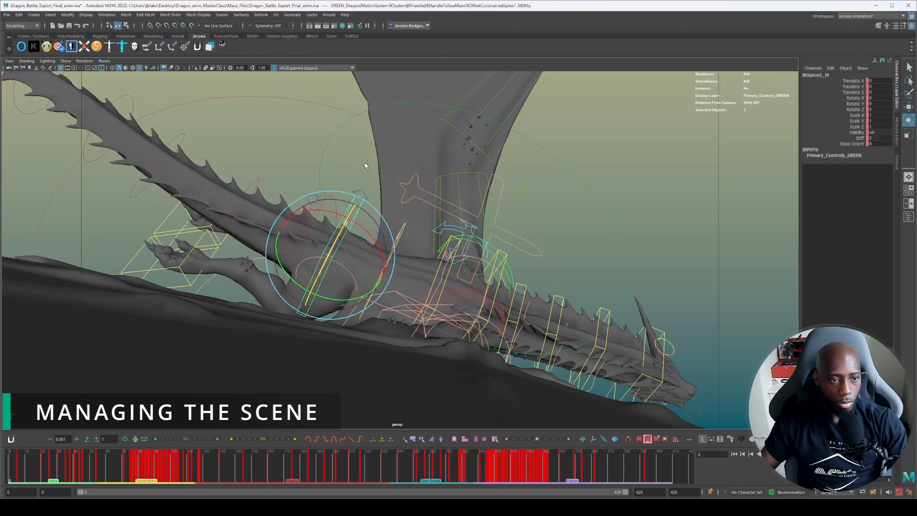
click(364, 165)
Try rotating two FK controls near the end of the green dragon's tail, undo the rotation and clear the selection.
alt+drag(404, 204, 399, 153)
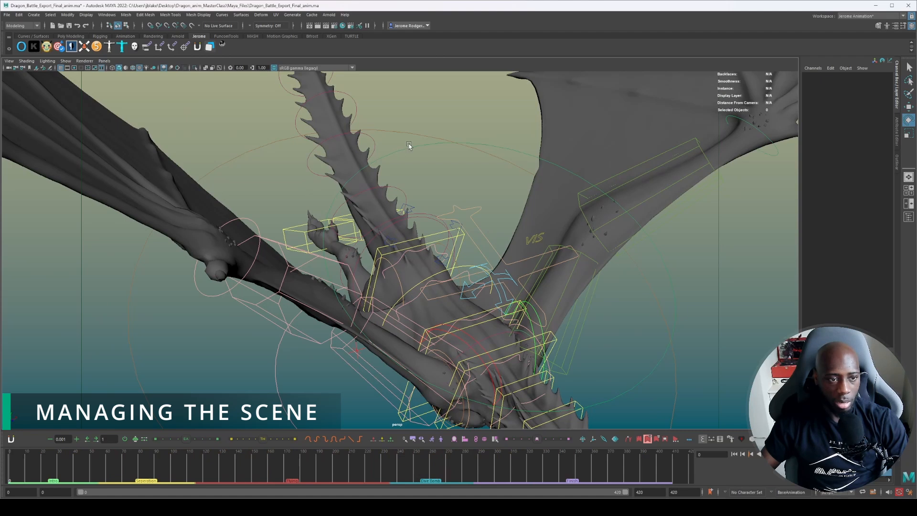
click(408, 145)
mouse_move(476, 238)
mouse_down()
mouse_move(452, 256)
mouse_move(480, 238)
mouse_up()
alt+drag(459, 162, 441, 211)
click(451, 185)
click(650, 194)
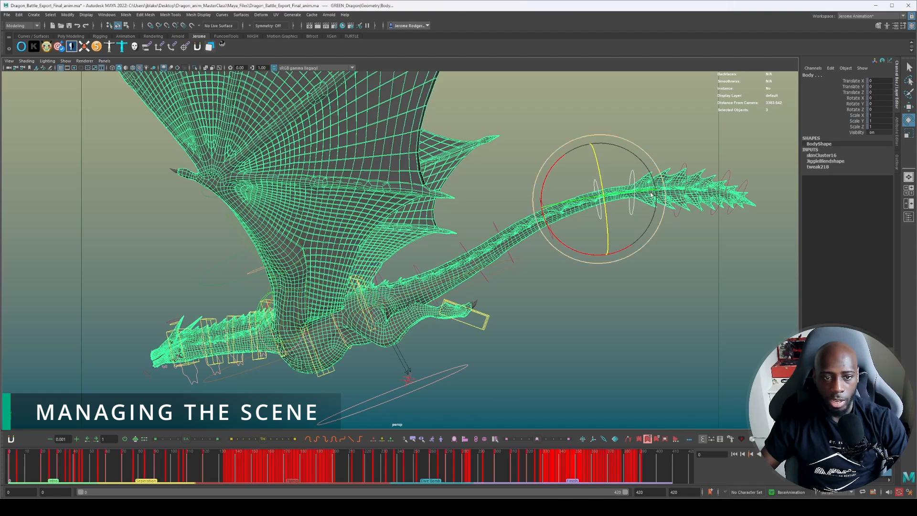
click(549, 172)
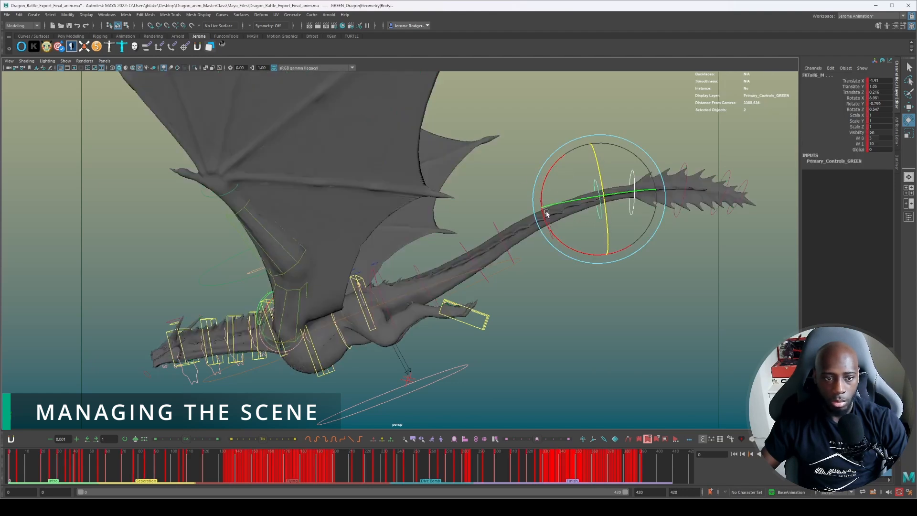
mouse_move(550, 171)
mouse_down()
mouse_move(526, 238)
mouse_move(542, 166)
mouse_up()
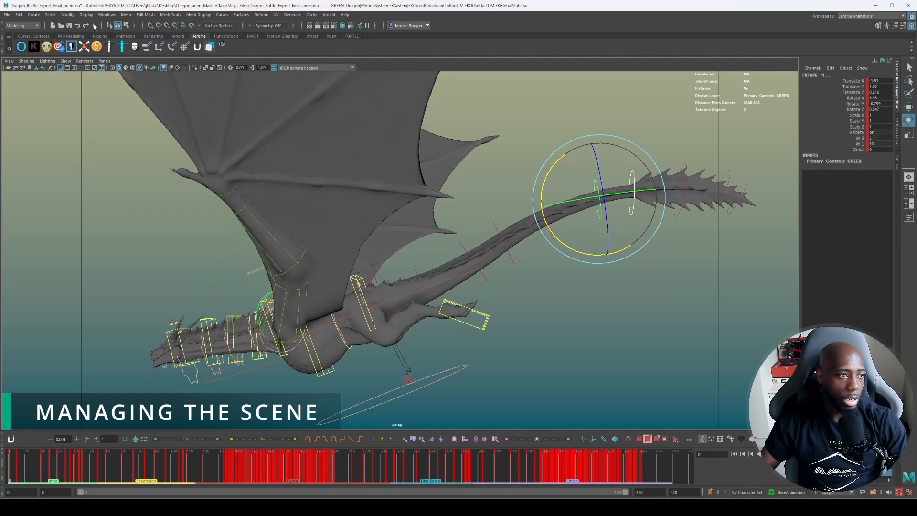
click(505, 197)
Try moving the IKhybridSplineN5_M control at the base of the green dragon's head, and undo the move.
alt+right_drag(510, 300, 501, 336)
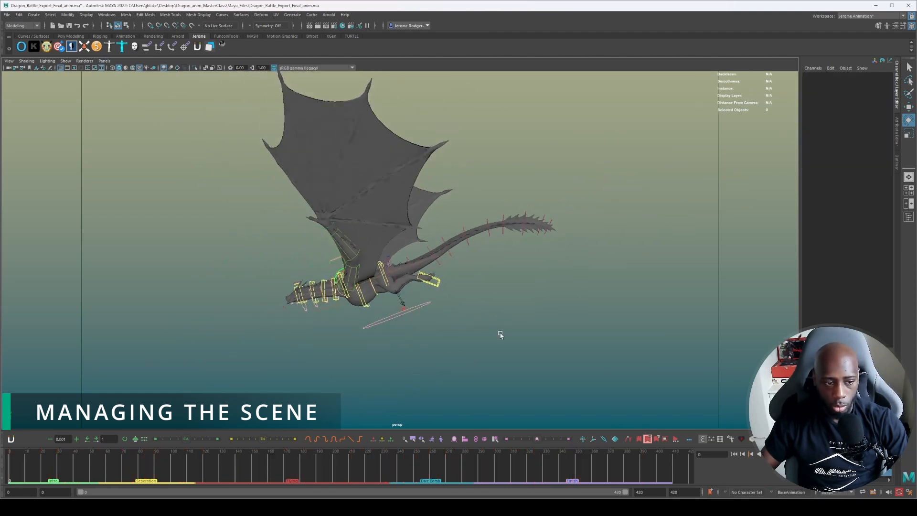
alt+middle_drag(500, 336, 603, 318)
alt+drag(604, 319, 646, 320)
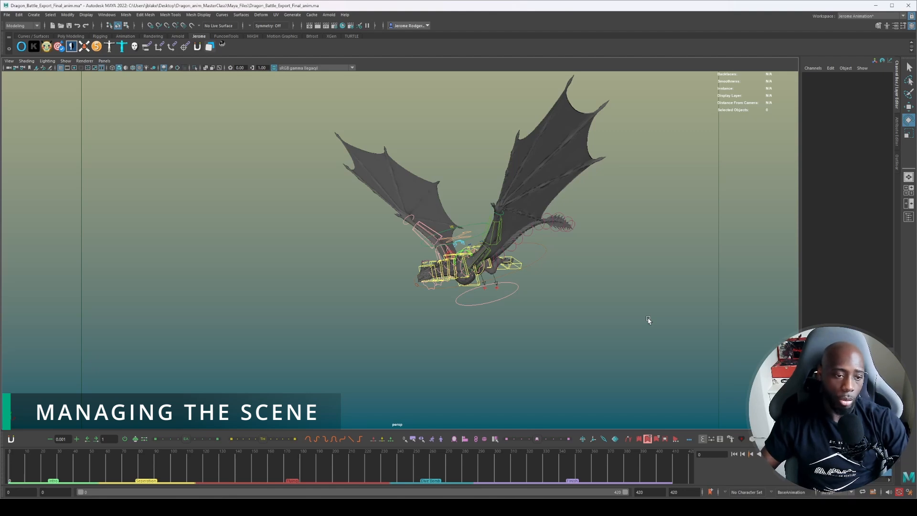
scroll(542, 321, up, 10)
alt+middle_drag(493, 315, 418, 186)
scroll(418, 186, up, 4)
alt+drag(419, 186, 485, 213)
alt+drag(538, 265, 550, 267)
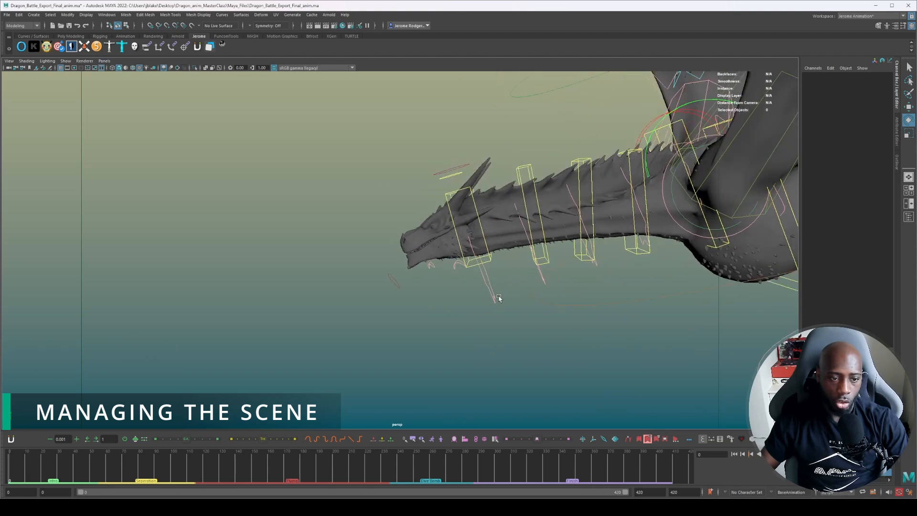
click(496, 297)
key(w)
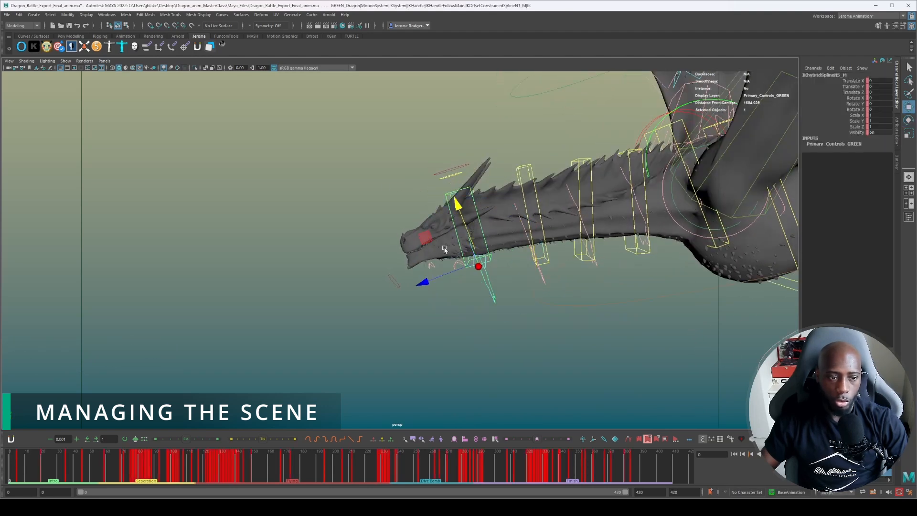
drag(424, 237, 448, 254)
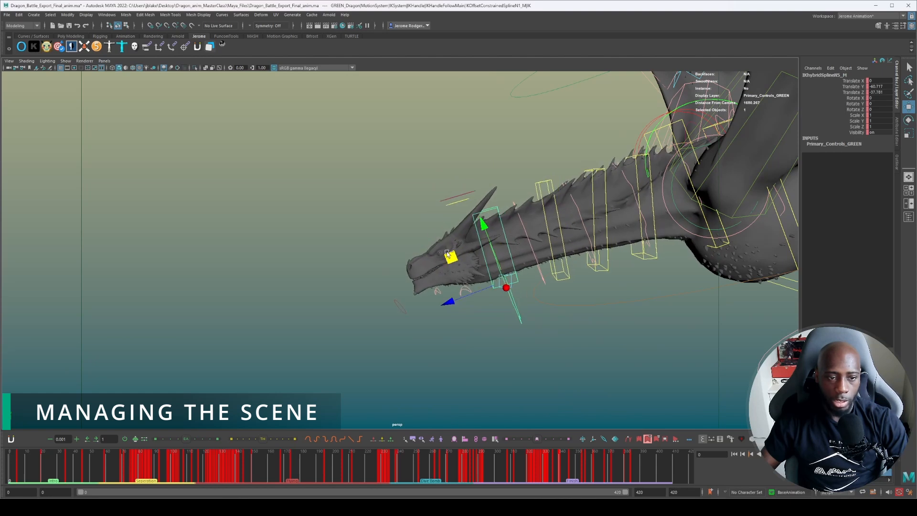
key(ctrl+z)
key(Delete)
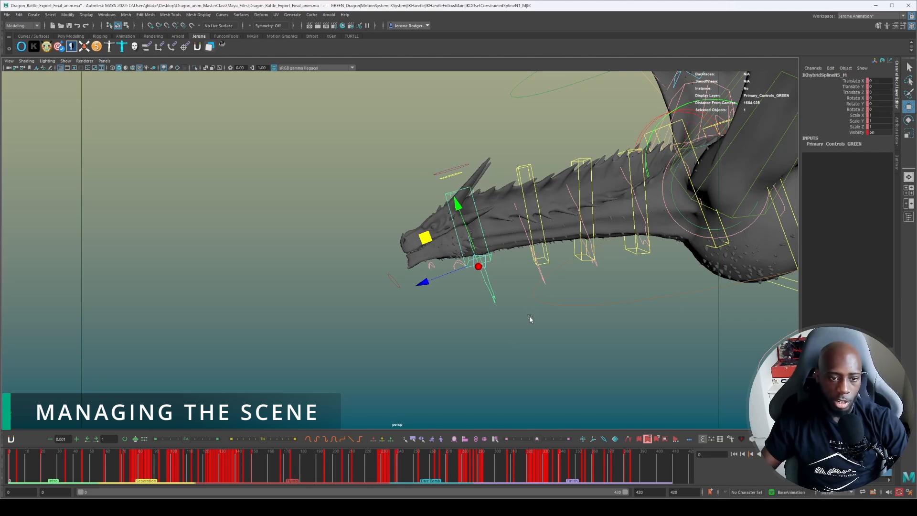
Hide the IKhybridSplineN4_M control below the green dragon's neck, show it again and clear the selection.
click(534, 296)
alt+right_drag(543, 267, 601, 279)
click(628, 294)
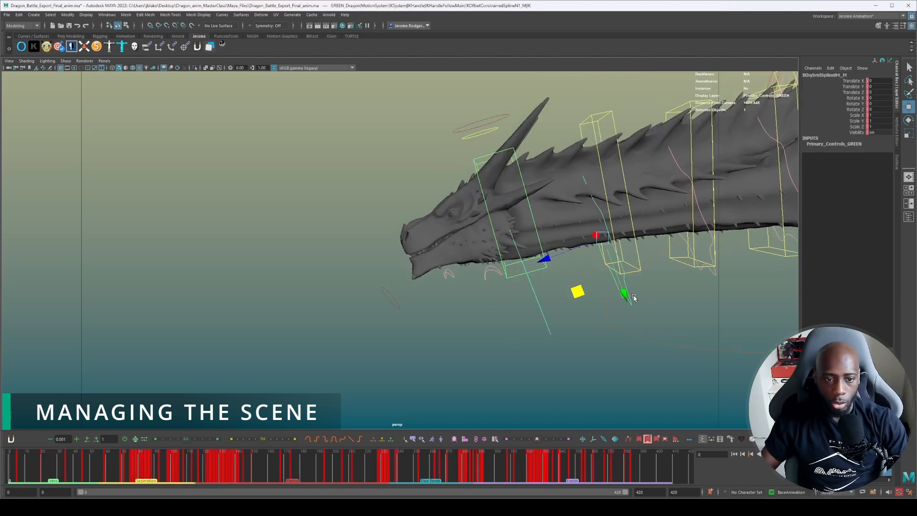
key(ctrl+h)
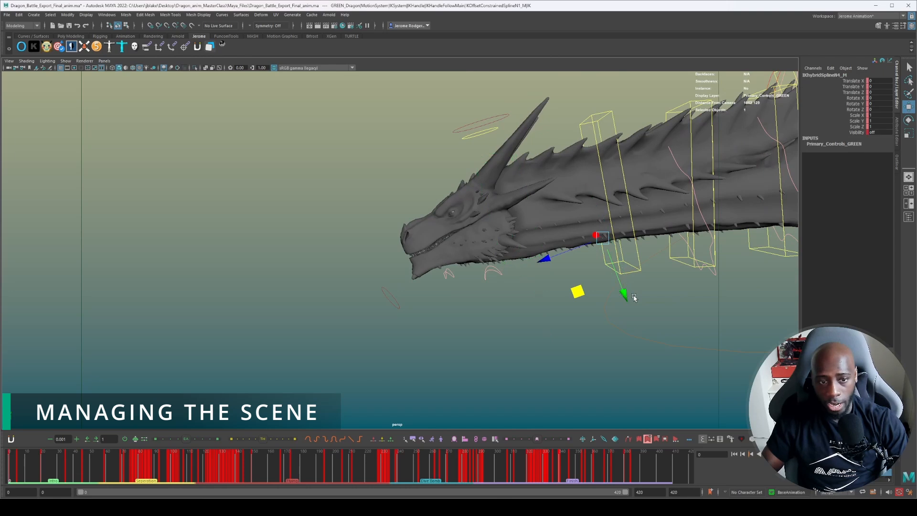
key(shift+h)
key(ctrl+h)
key(shift+h)
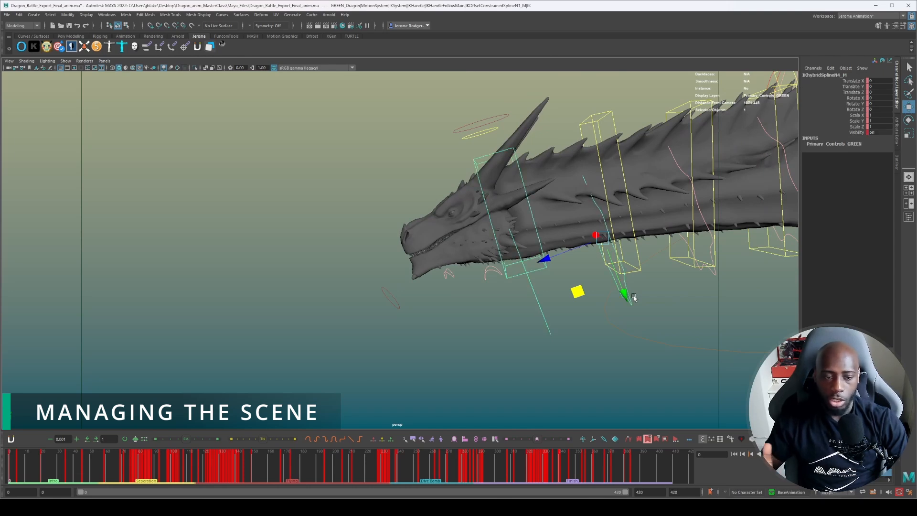
click(605, 308)
alt+right_drag(783, 262, 745, 267)
alt+middle_drag(645, 264, 573, 271)
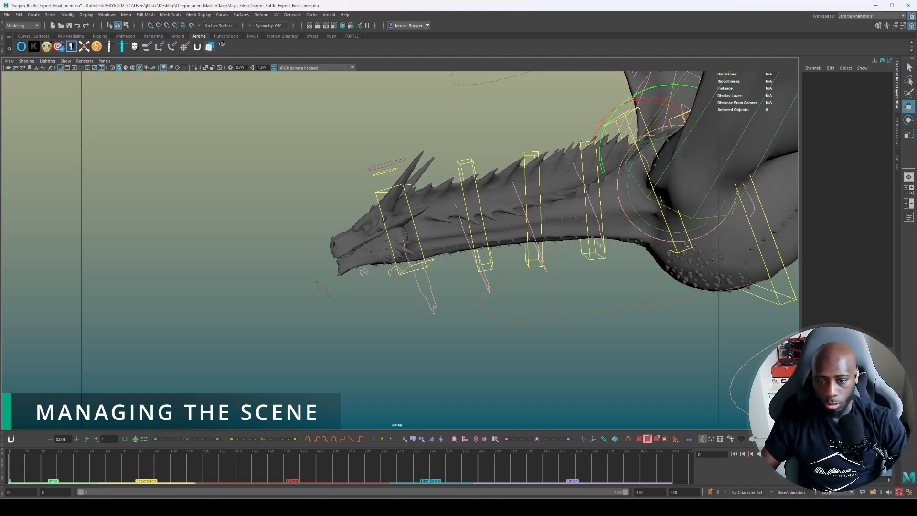
Display only the green dragon's secondary controls and examine those on the wing fingers, toes and neck.
click(807, 382)
alt+drag(528, 315, 637, 318)
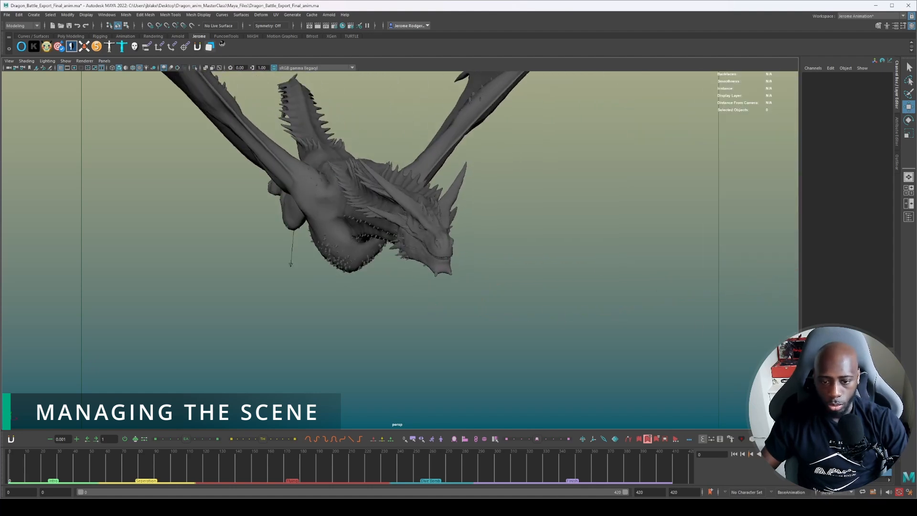
alt+middle_drag(514, 253, 631, 342)
alt+drag(624, 313, 662, 308)
alt+middle_drag(574, 308, 544, 188)
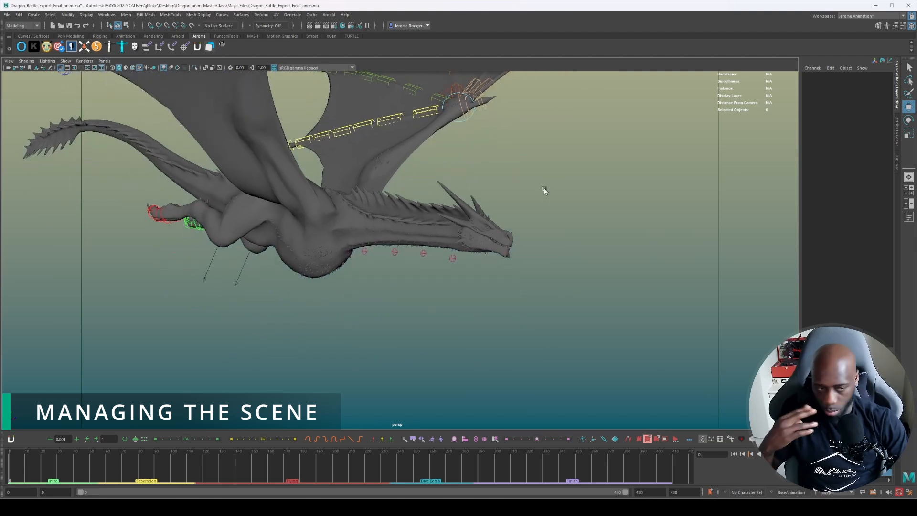
alt+drag(662, 214, 418, 320)
alt+drag(247, 269, 483, 228)
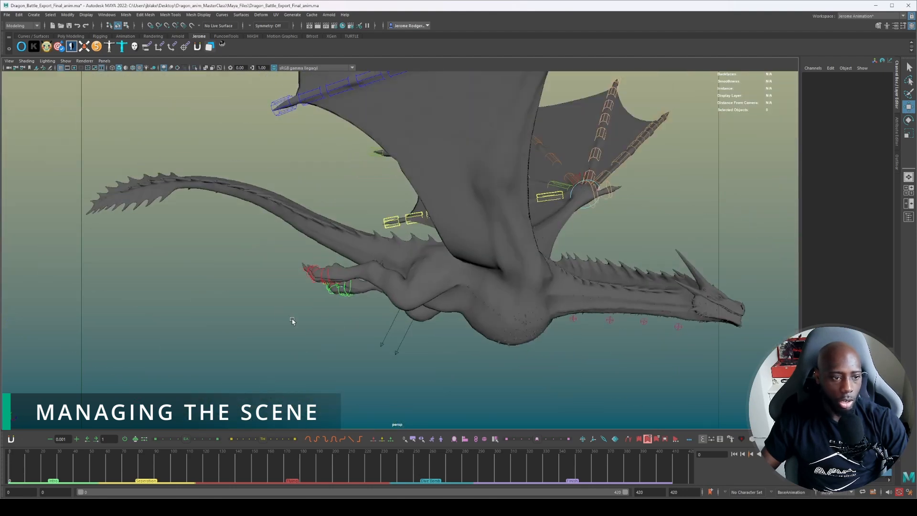
alt+middle_drag(589, 383, 497, 279)
alt+right_drag(496, 280, 616, 257)
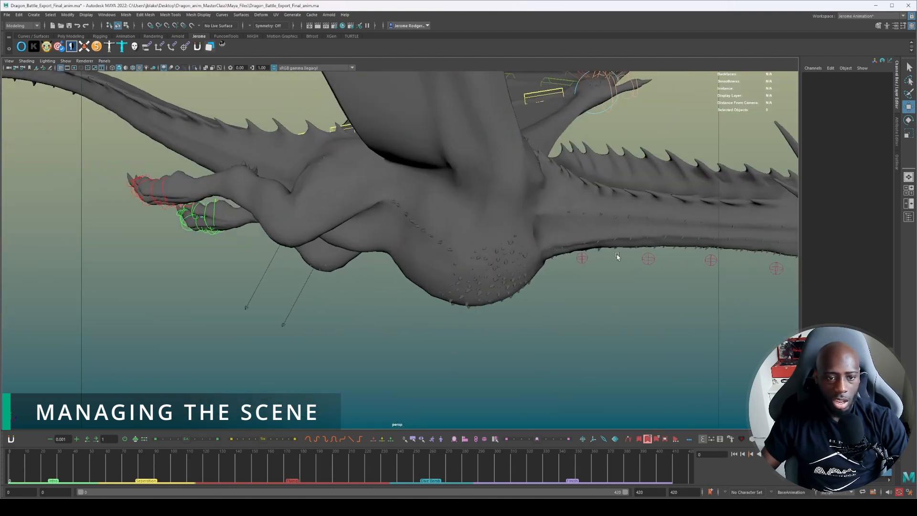
alt+drag(752, 258, 393, 215)
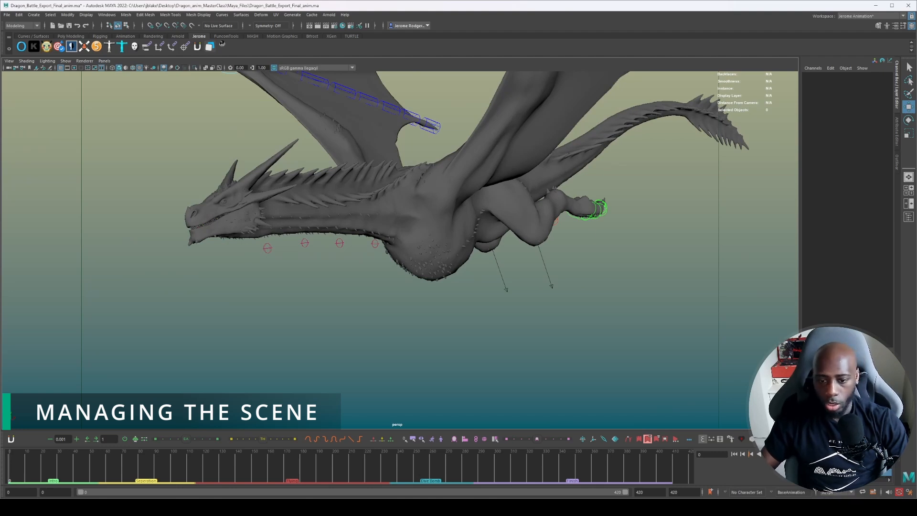
Display only the green dragon's tertiary controls and try rotating a fin control on the side of the neck.
click(222, 44)
alt+drag(429, 222, 418, 263)
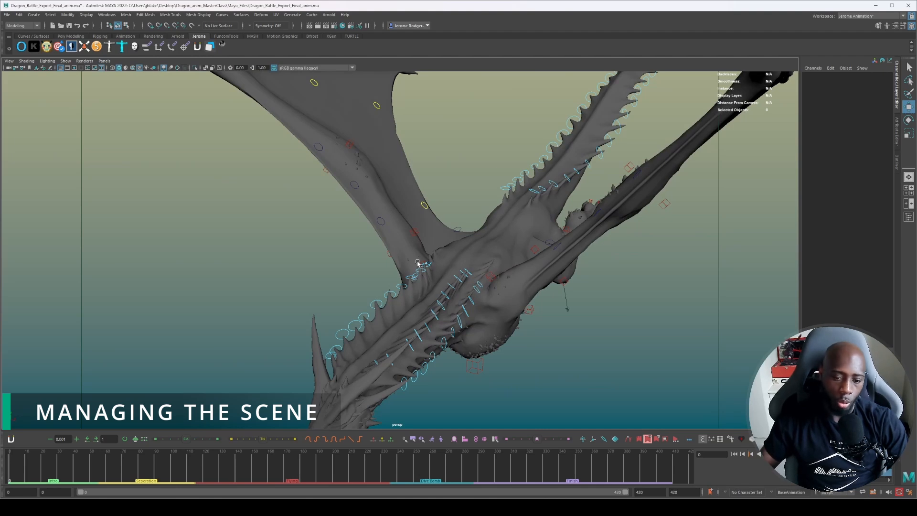
alt+drag(417, 263, 353, 243)
click(377, 276)
key(e)
drag(386, 233, 393, 235)
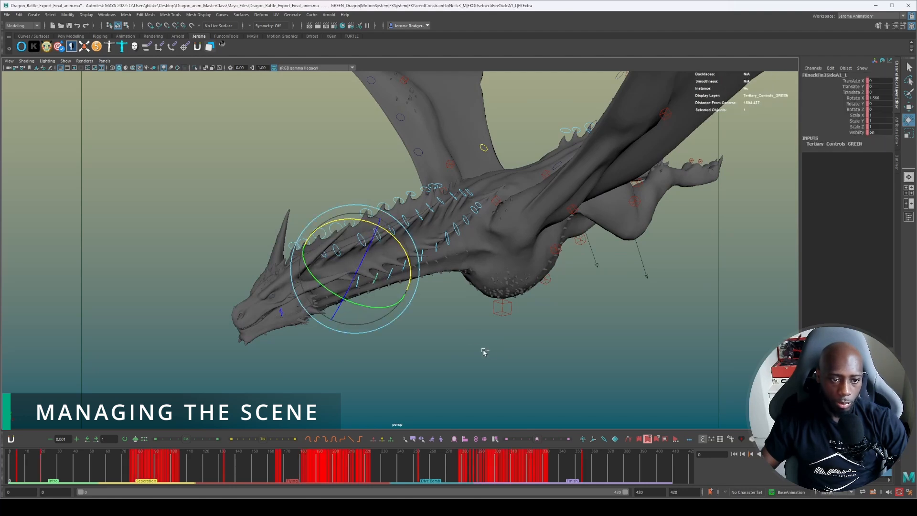
Try moving the jiggle control in front of the green dragon's chest and the wingPinky002 jiggle control on the wing membrane, undoing the changes.
click(513, 308)
key(w)
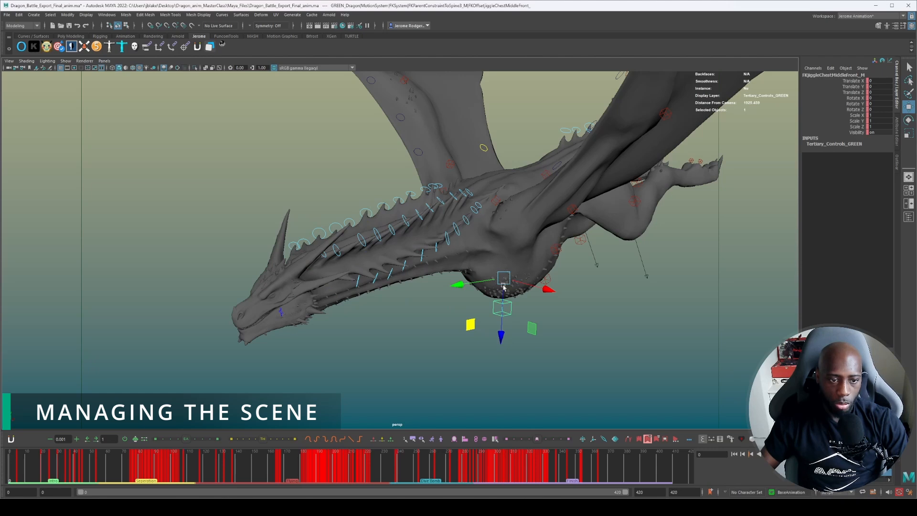
alt+drag(503, 287, 348, 254)
shift+click(356, 199)
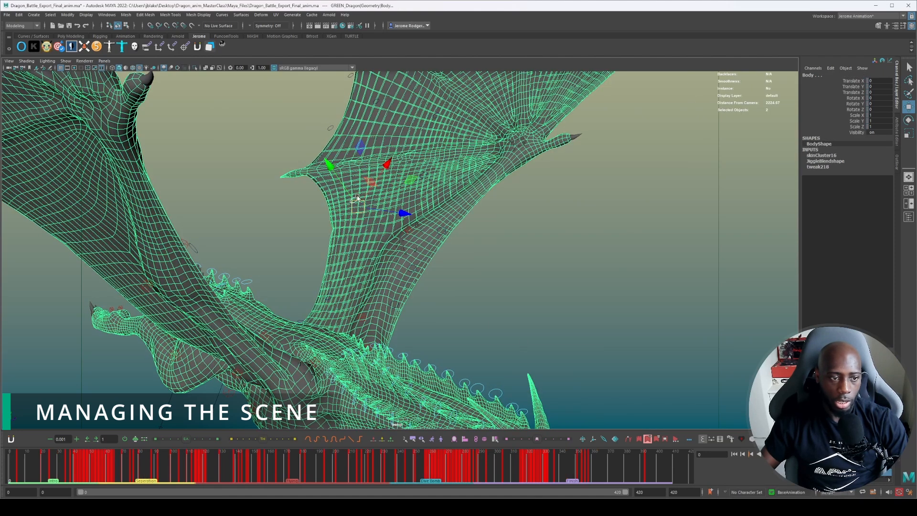
click(289, 222)
click(354, 200)
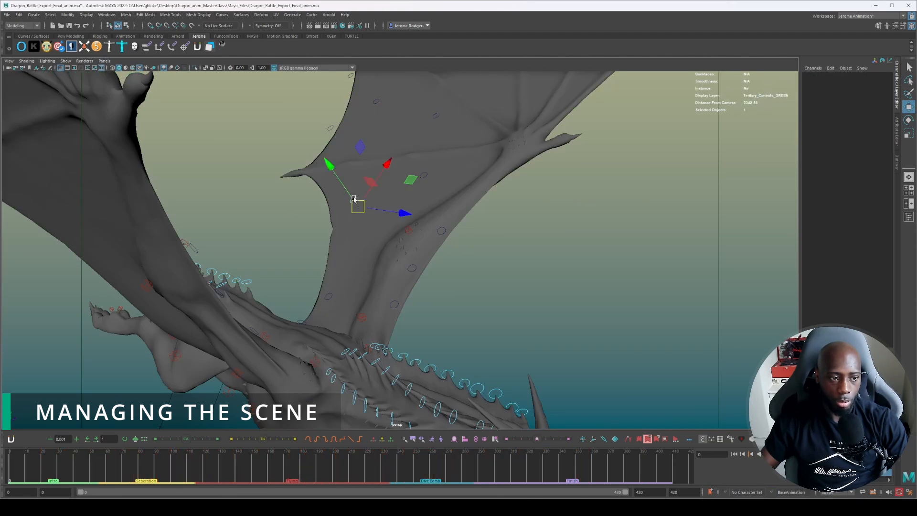
alt+drag(353, 199, 324, 209)
drag(494, 176, 478, 159)
key(ctrl+z)
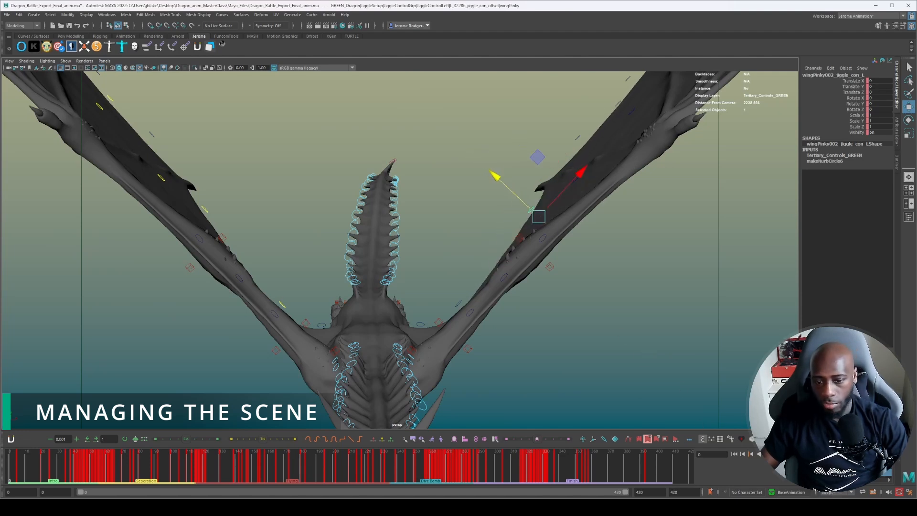
Display only the green dragon's extra controls and inspect the attributes of WingThumbSDK_R and wingCurve_R.
scroll(651, 380, down, 4)
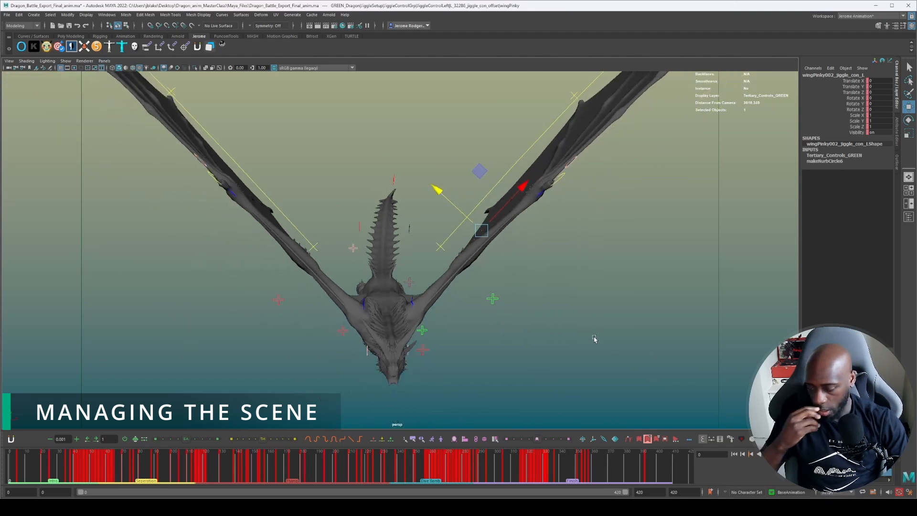
alt+drag(594, 338, 314, 323)
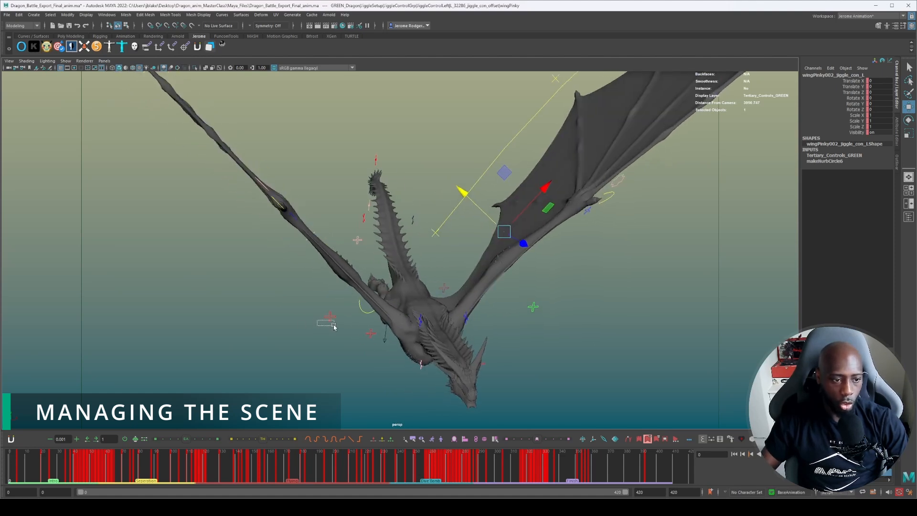
click(330, 317)
alt+drag(319, 265, 303, 254)
click(305, 265)
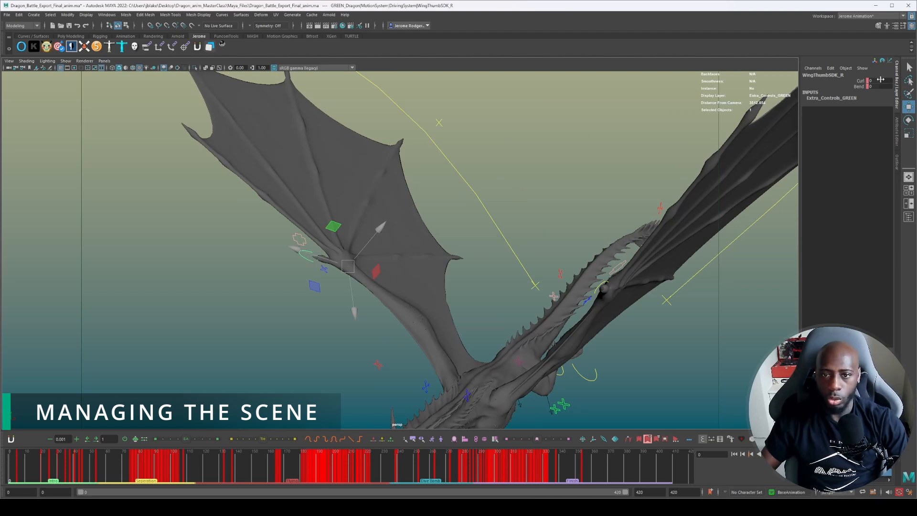
click(483, 182)
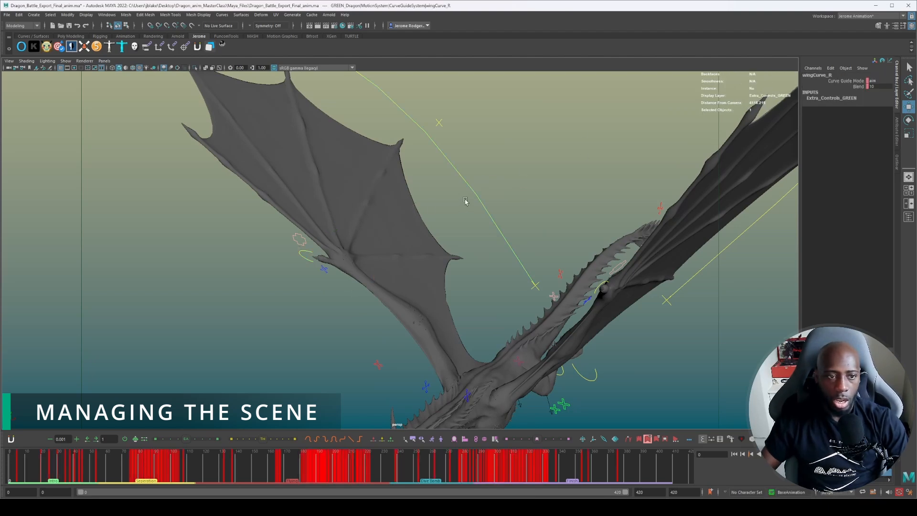
scroll(466, 201, down, 6)
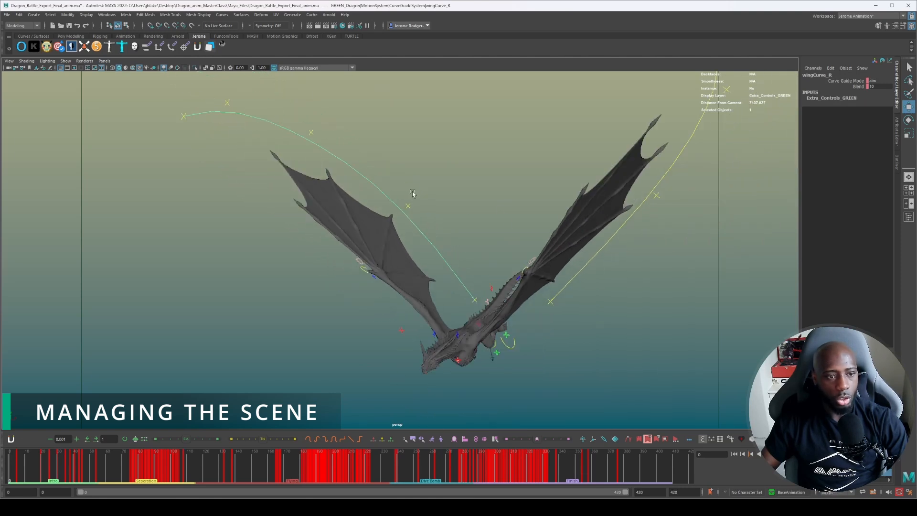
Try moving the IKwingCurveCtrl3_R control on the green dragon's right wing guide curve and undo the move.
click(407, 204)
drag(447, 162, 428, 162)
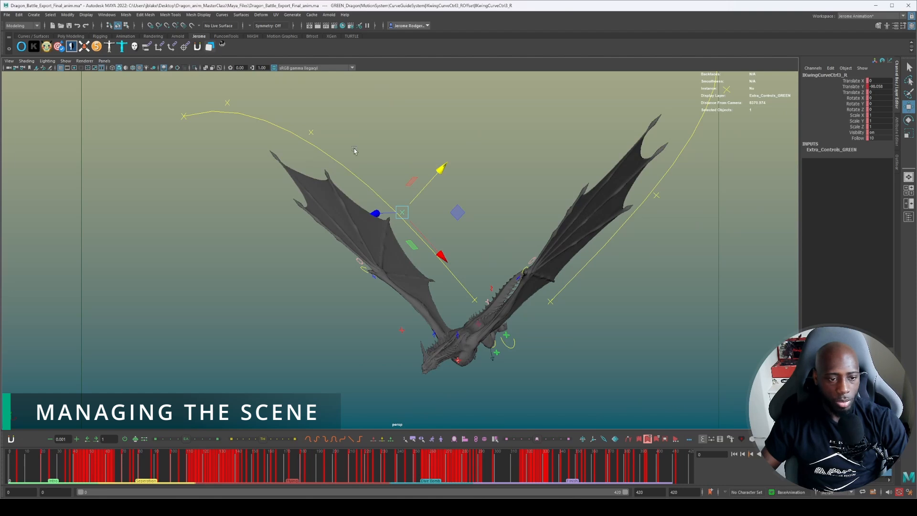
key(ctrl+z)
Try changing a toe curl value on the green dragon's ToesSDK_R foot control, undo the change and deselect the control.
alt+drag(470, 261, 510, 252)
alt+middle_drag(510, 253, 642, 122)
scroll(497, 178, up, 8)
alt+middle_drag(478, 174, 460, 199)
alt+drag(460, 198, 403, 188)
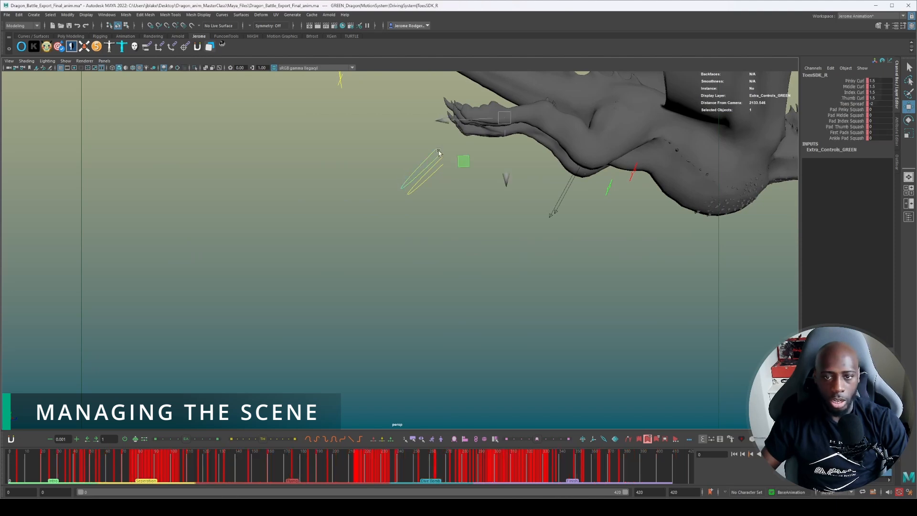
scroll(468, 178, down, 5)
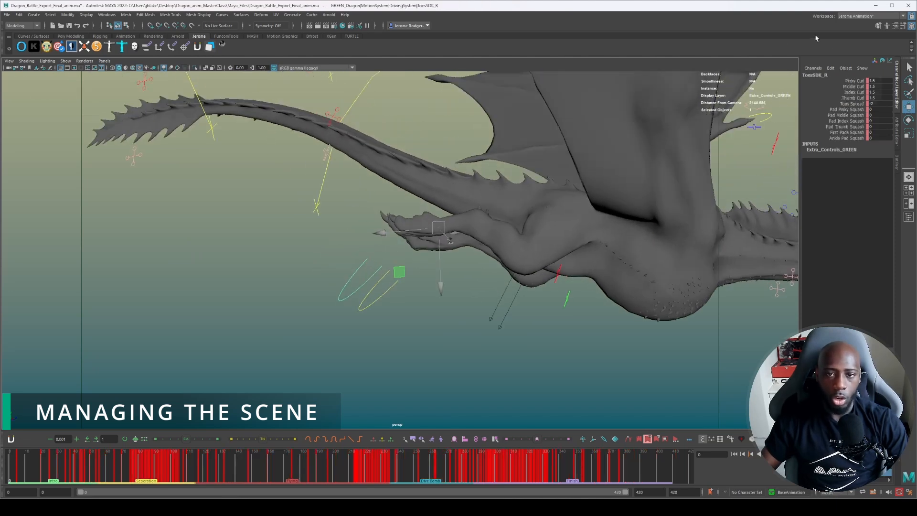
drag(868, 86, 906, 87)
key(ctrl+z)
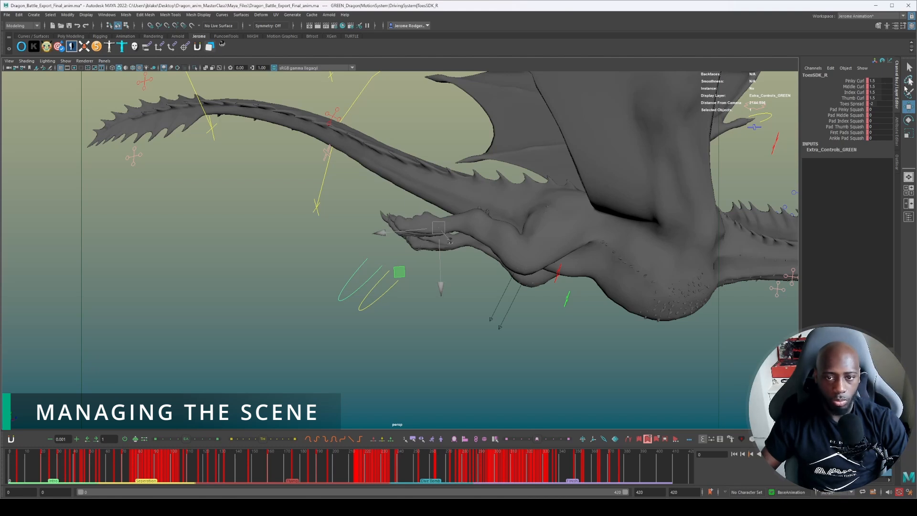
click(439, 349)
Inspect the attributes of the neckFinTopSDK_L control above the green dragon's neck, then deselect it.
scroll(456, 341, down, 3)
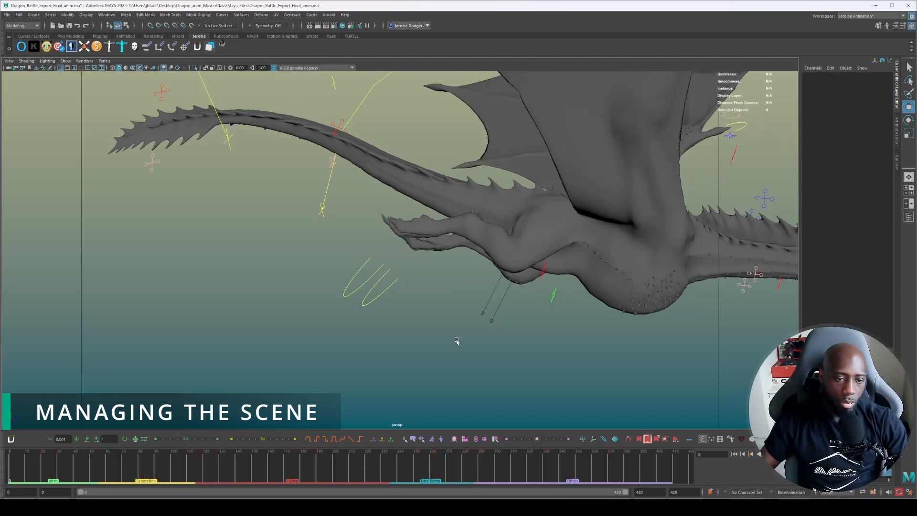
alt+drag(513, 338, 494, 336)
alt+middle_drag(606, 295, 437, 375)
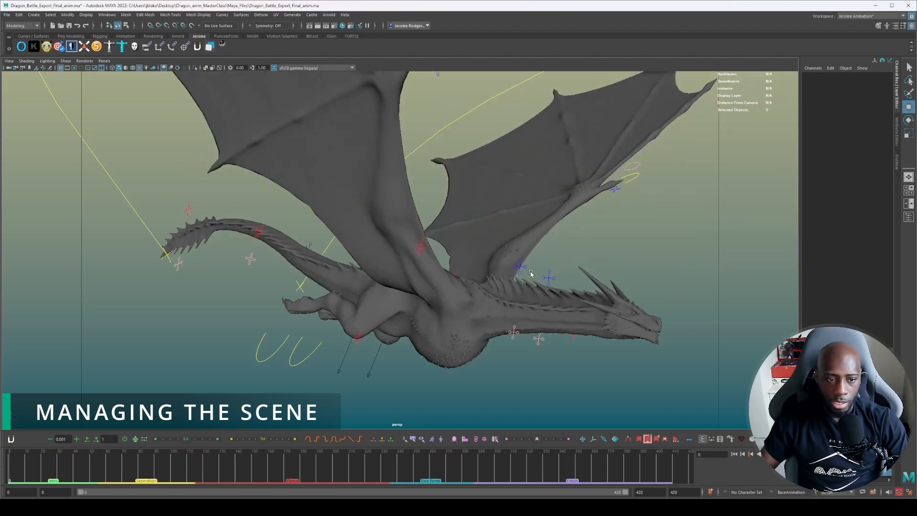
click(550, 277)
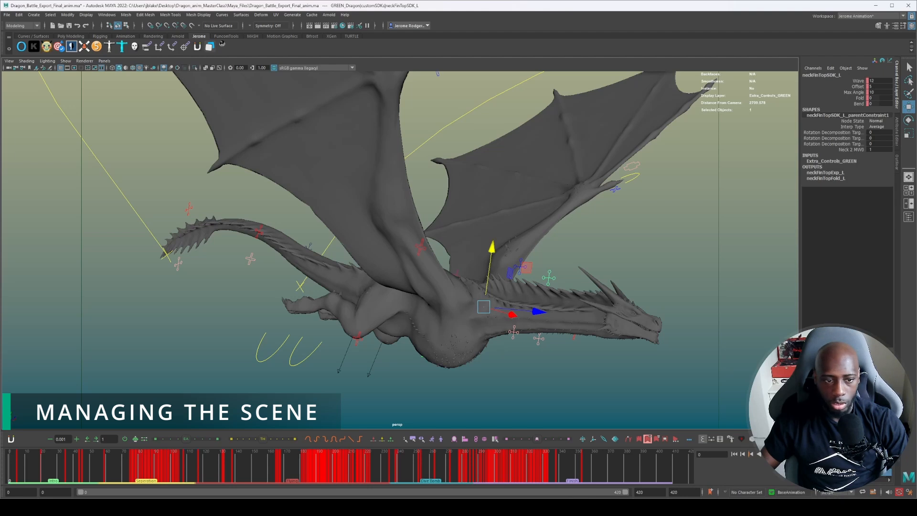
click(587, 269)
alt+drag(586, 268, 481, 271)
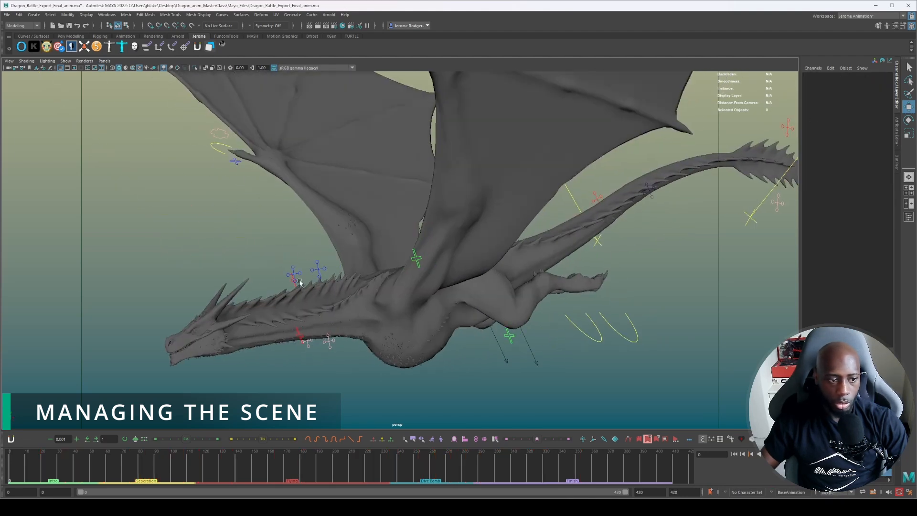
Try adjusting the bend of the green dragon's neck fins with the neckFinTopSDK_L control, then undo the change and deselect it.
alt+drag(298, 281, 312, 286)
click(356, 271)
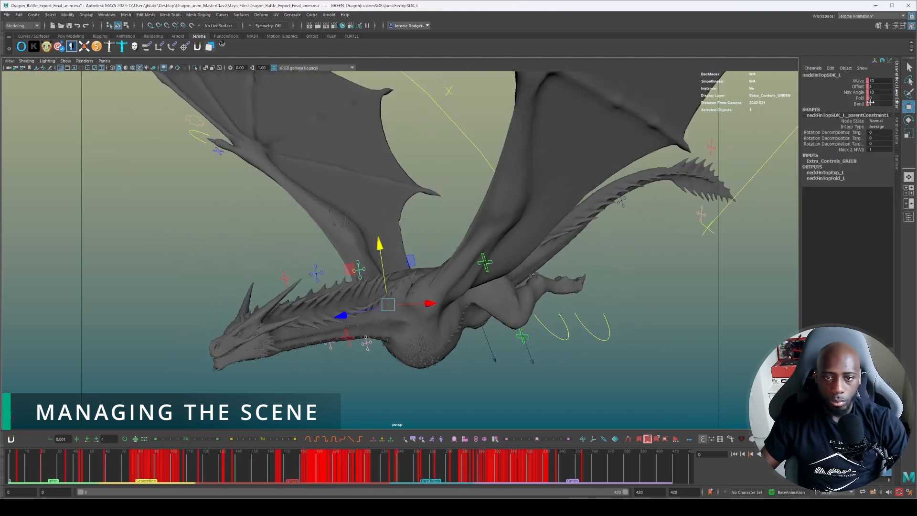
middle_drag(478, 267, 448, 267)
middle_drag(716, 287, 742, 288)
key(ctrl+z)
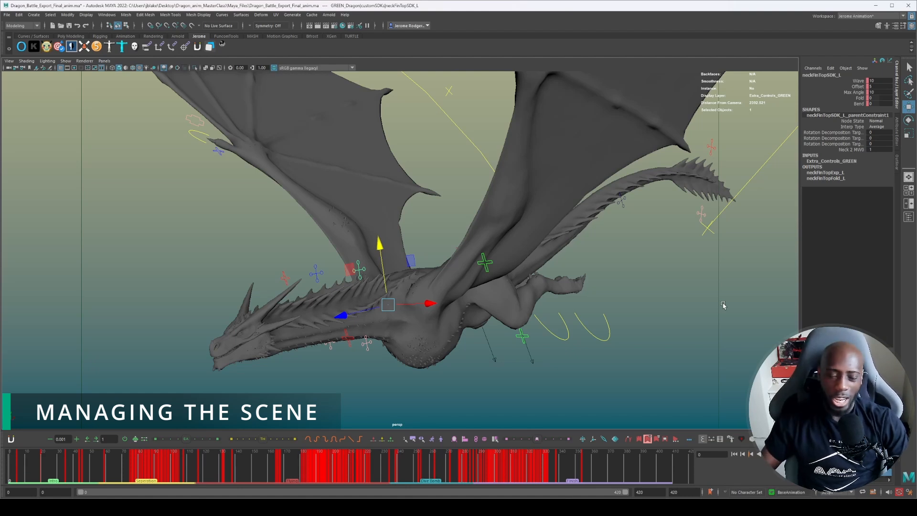
click(525, 367)
Go to frame 66 of the animation and bring the two grappling dragons into close view.
key(f)
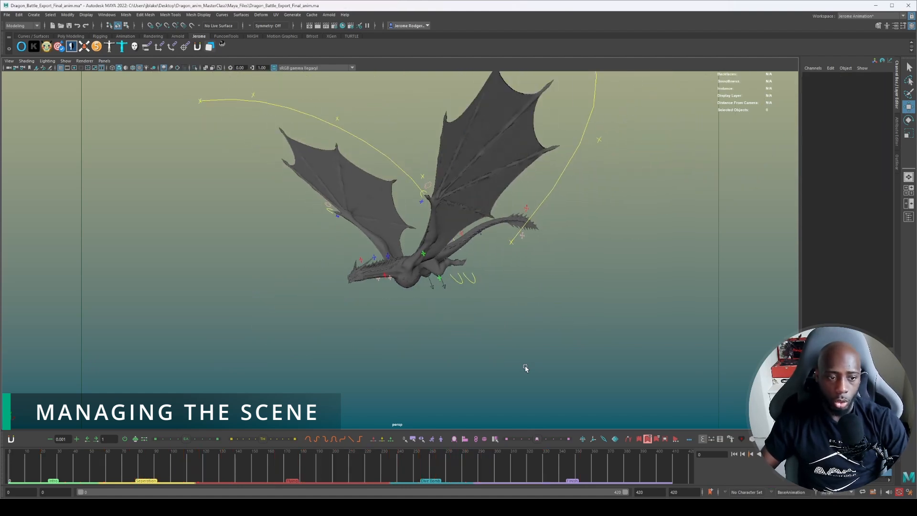
alt+drag(480, 274, 587, 272)
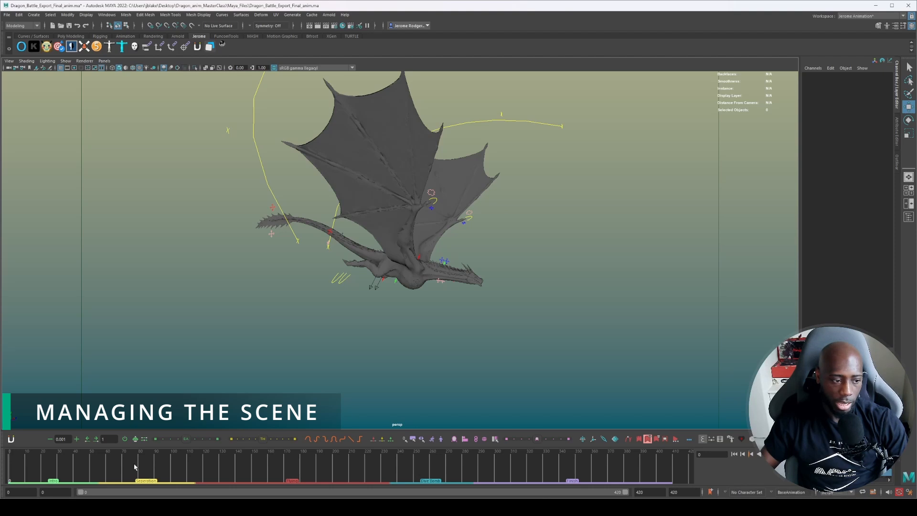
drag(83, 469, 117, 464)
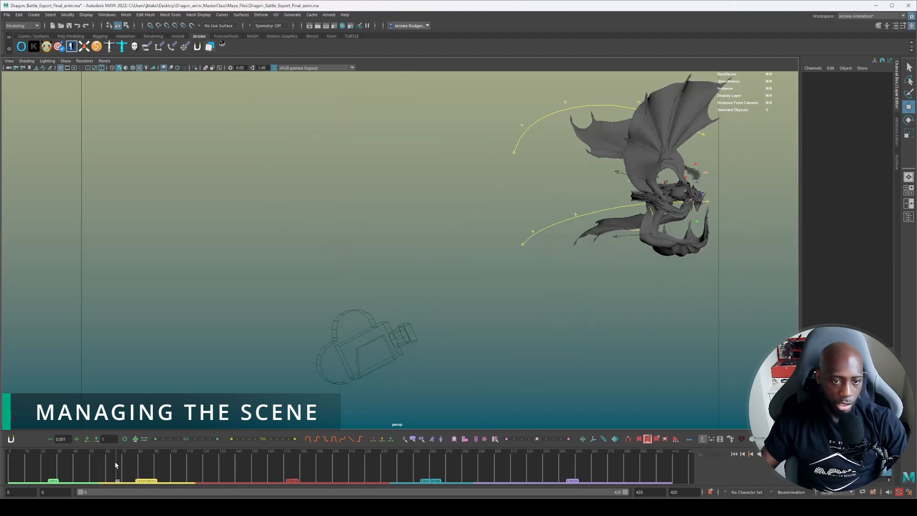
alt+middle_drag(631, 189, 386, 236)
scroll(386, 235, up, 5)
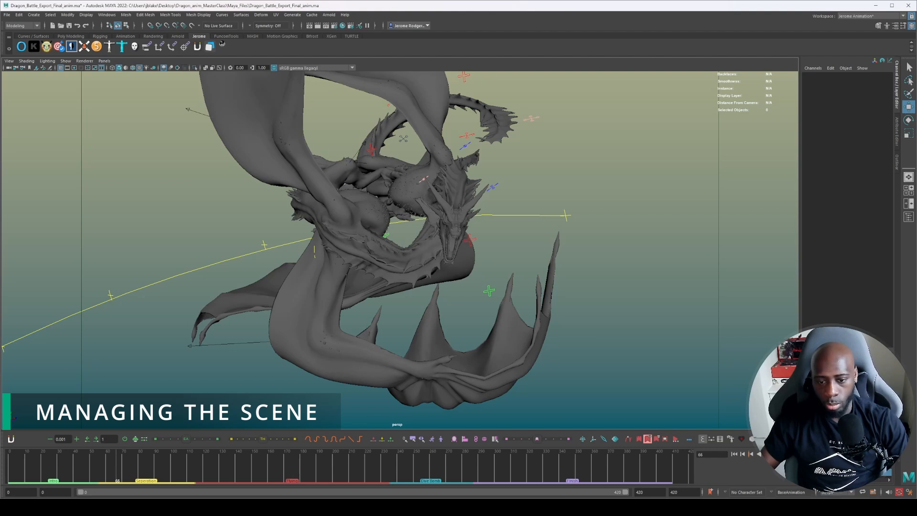
Hide the green dragon's extra controls and display only its secondary controls, examining those along the wing fingers.
key(alt+1)
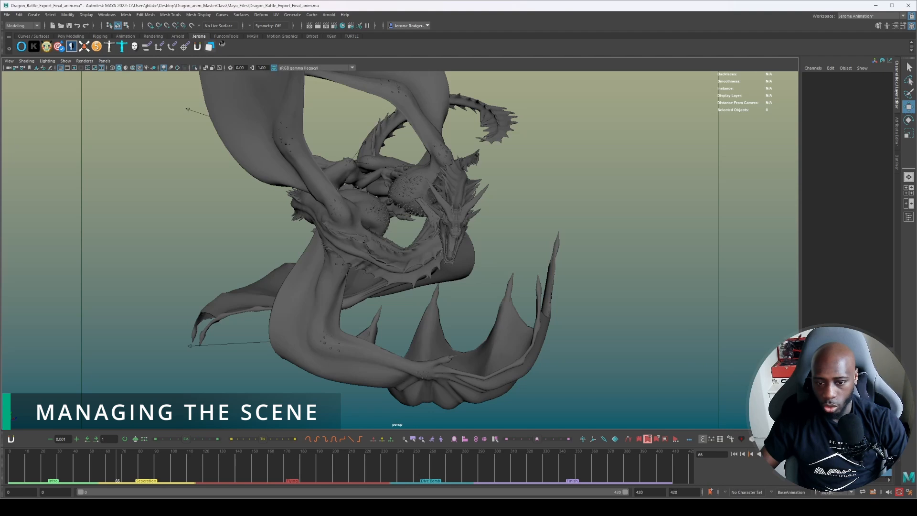
key(alt+1)
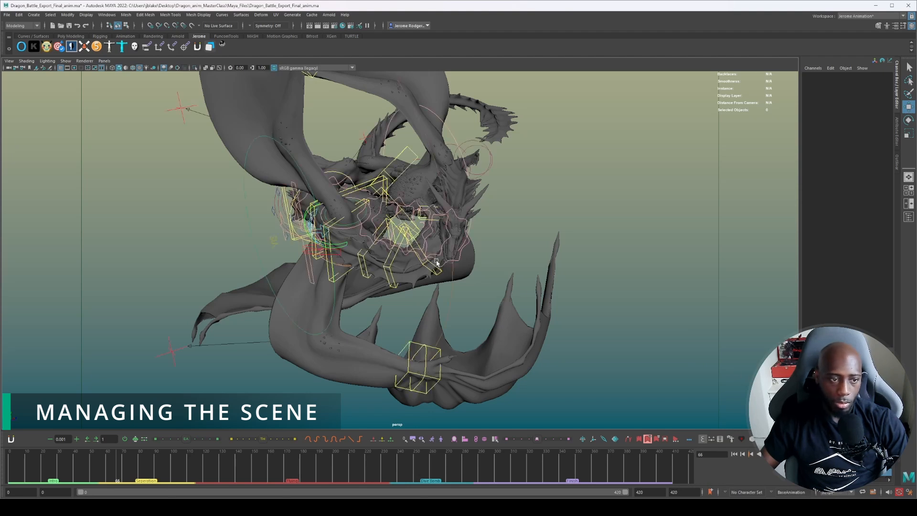
alt+drag(410, 258, 570, 270)
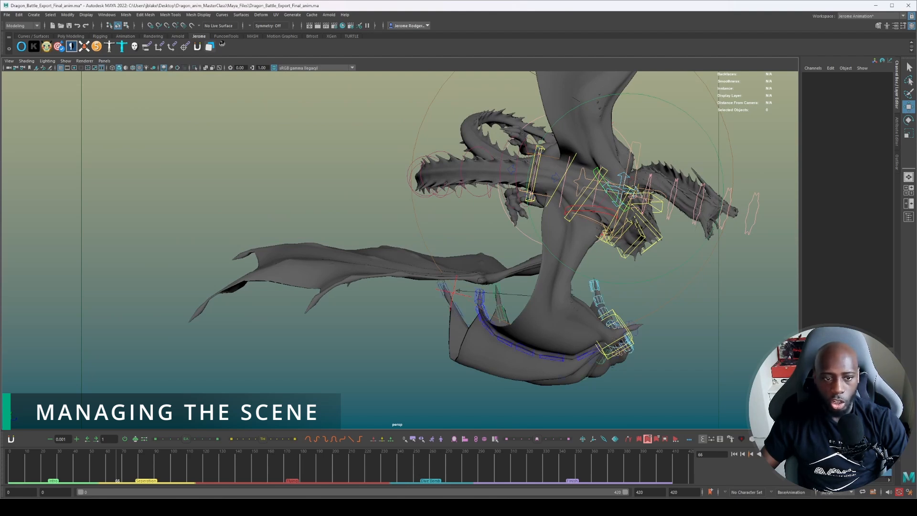
alt+drag(747, 387, 513, 349)
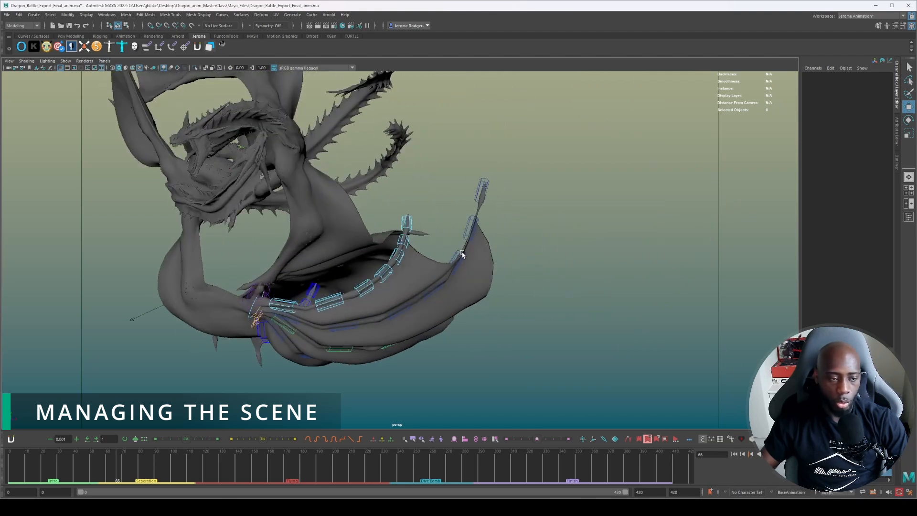
alt+drag(532, 241, 567, 297)
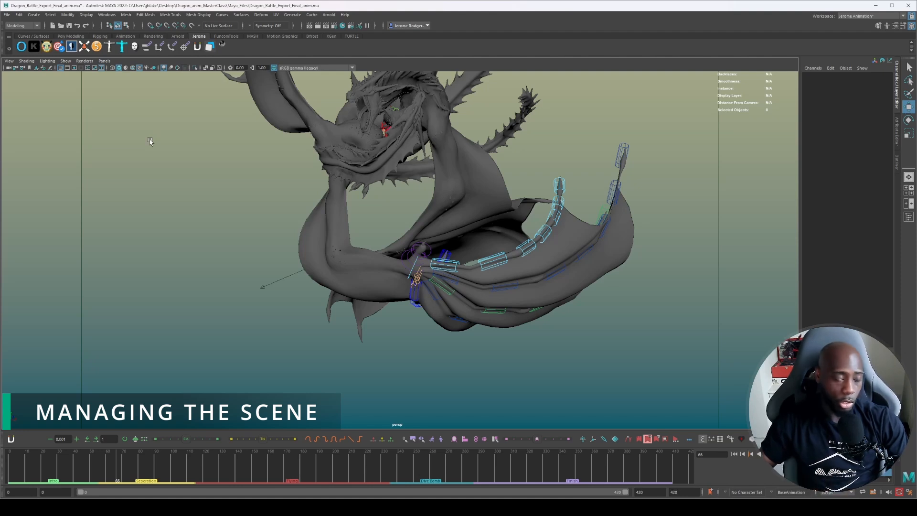
Open the Reference Editor and enlarge it to review the scene's referenced dragon rig files.
click(8, 15)
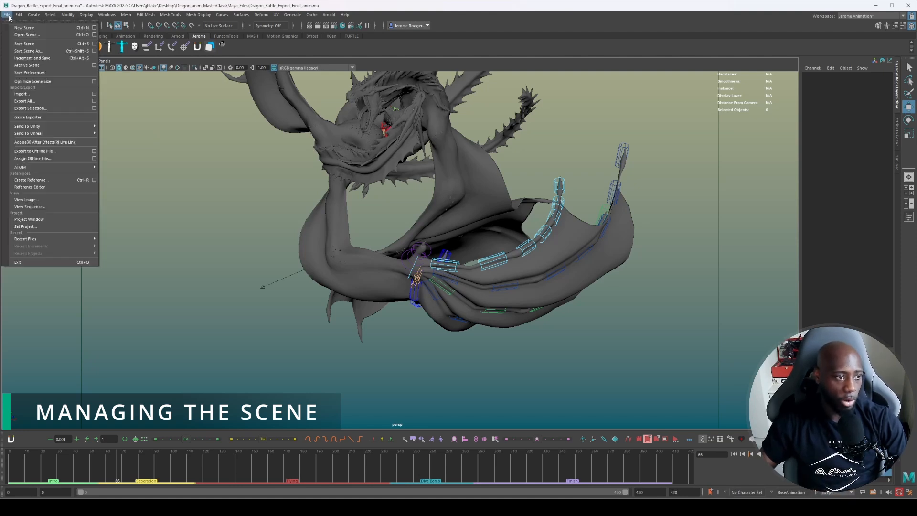
click(58, 191)
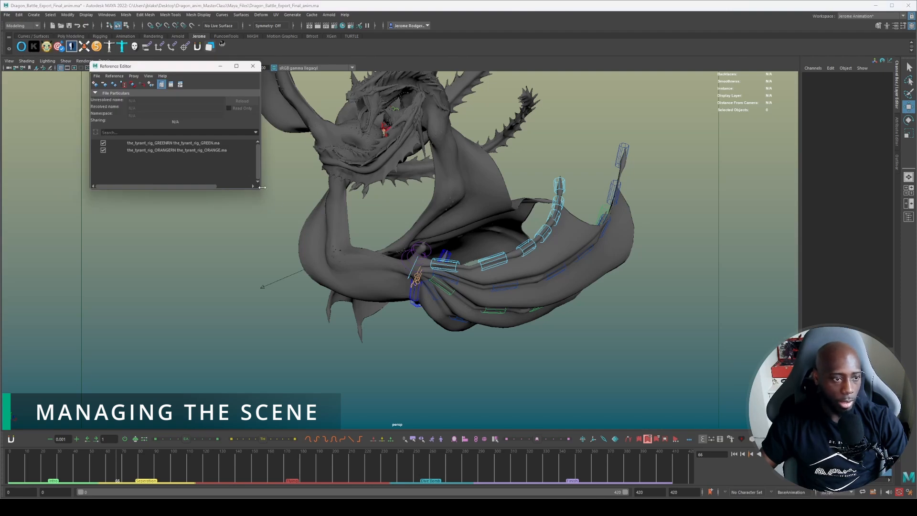
drag(258, 192, 281, 217)
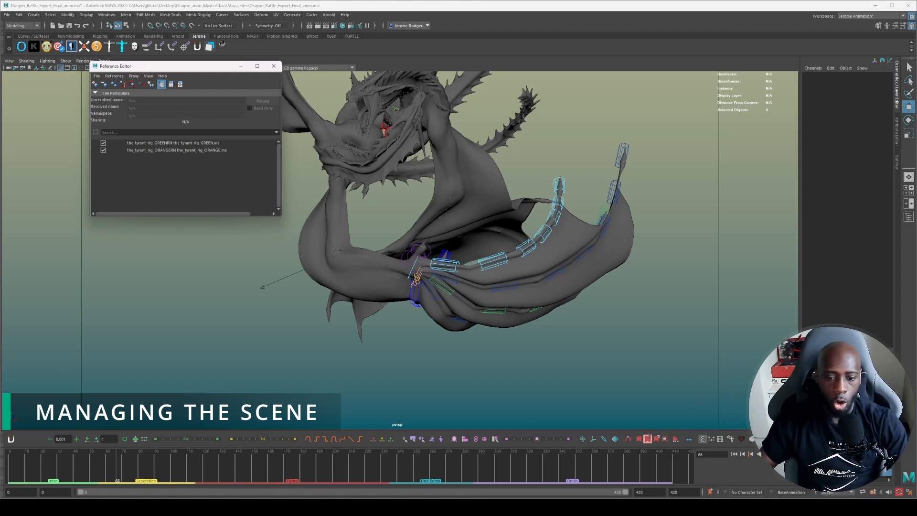
In File Explorer, browse Course_Materials > Rigs > Tyrant_Dragon_Rig, inspect the_tyrant_rig_ORANGE, the_tyrant_rig_GREEN and the_tyrant_rig, then minimize the window.
click(848, 492)
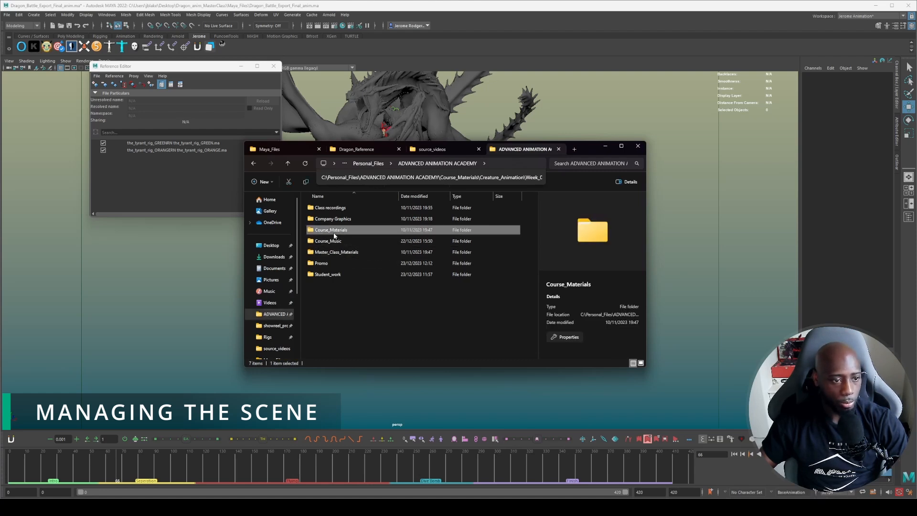
double_click(331, 230)
double_click(329, 264)
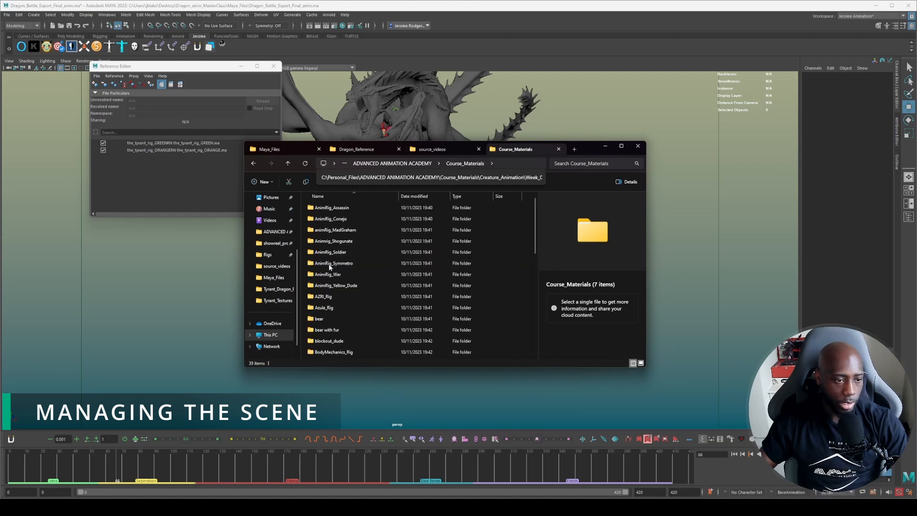
scroll(331, 326, down, 8)
double_click(331, 323)
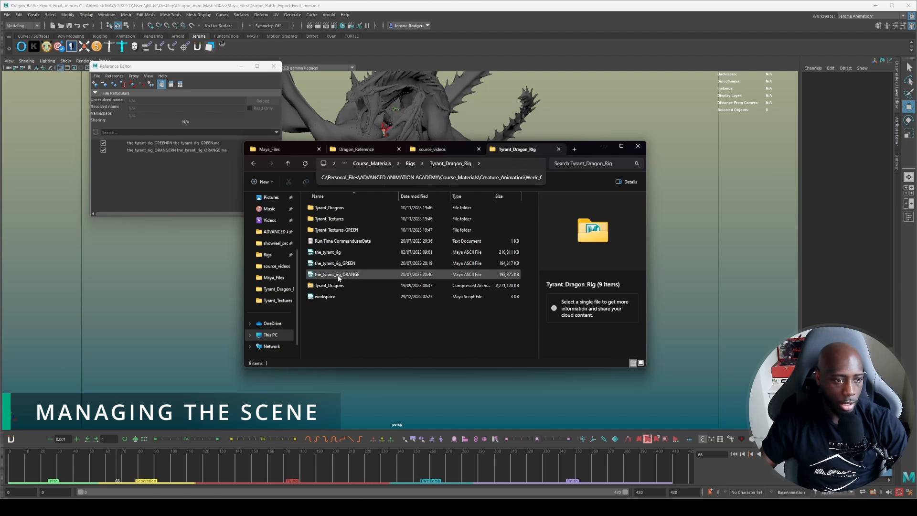
click(334, 275)
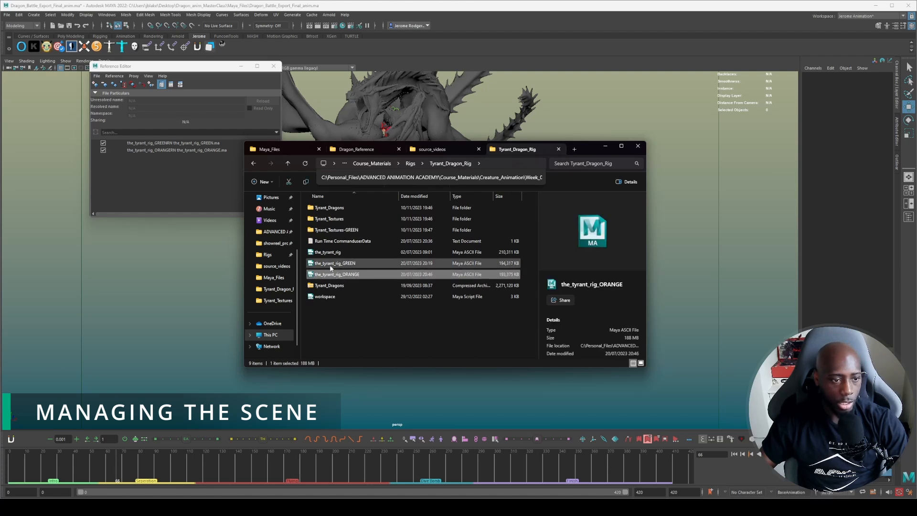
click(356, 265)
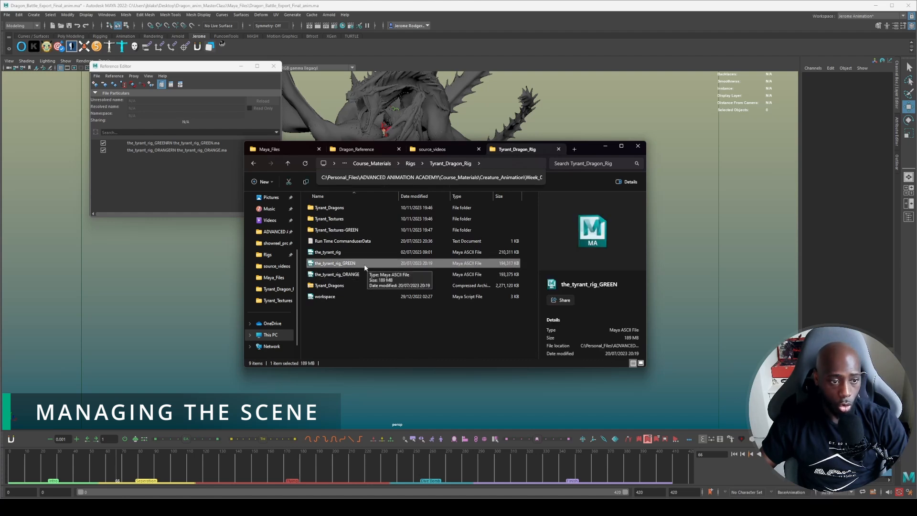
click(338, 254)
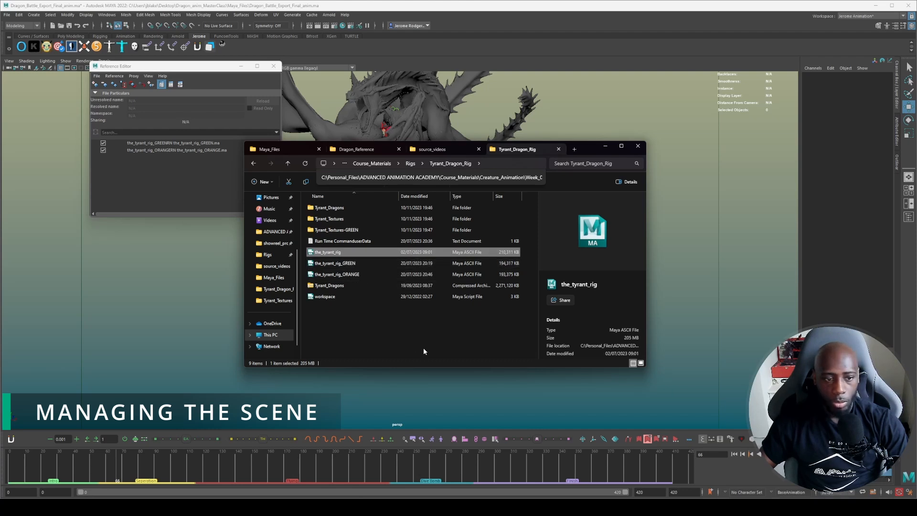
click(604, 146)
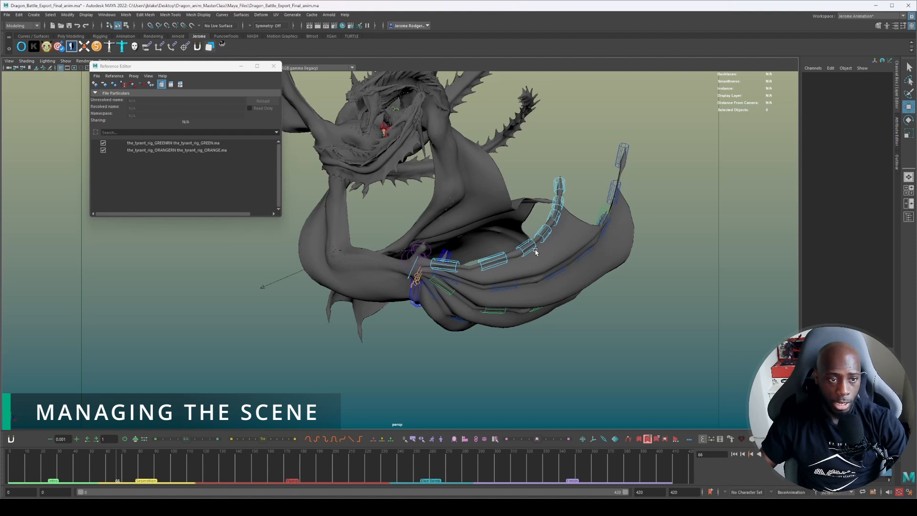
Close the Reference Editor and display the selection set bar for the orange and green dragons, repositioned just above the timeline.
alt+drag(535, 252, 469, 241)
alt+drag(416, 168, 428, 99)
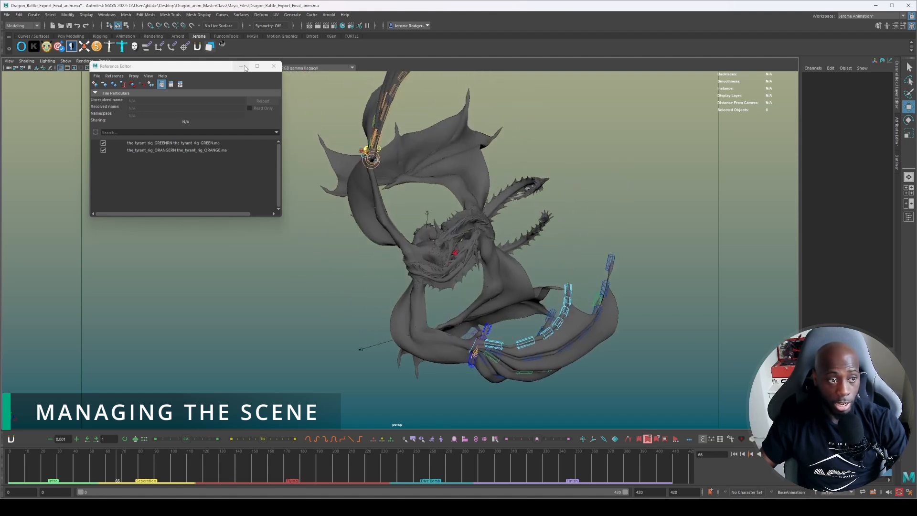
click(274, 65)
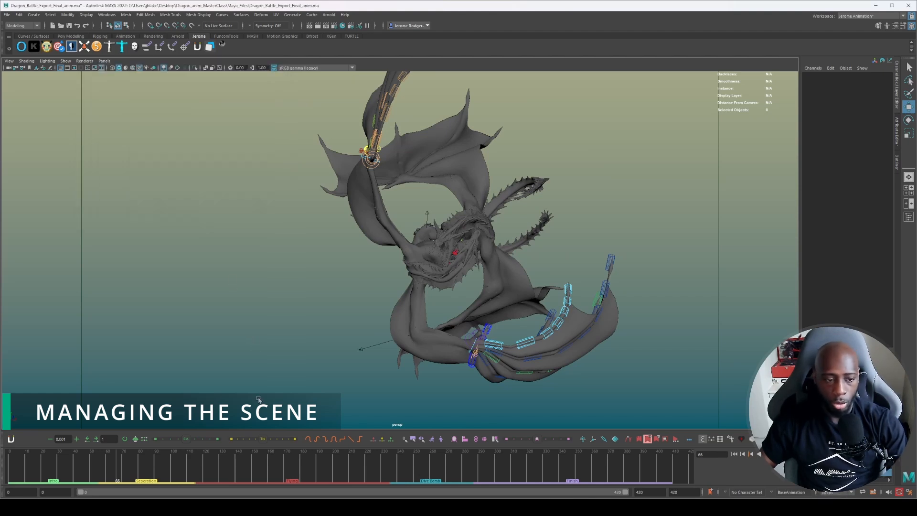
click(413, 438)
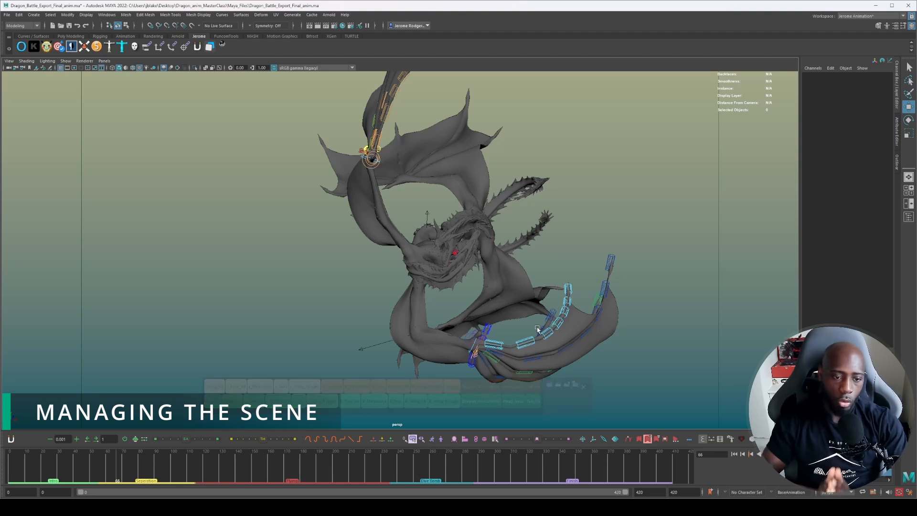
drag(584, 414, 626, 420)
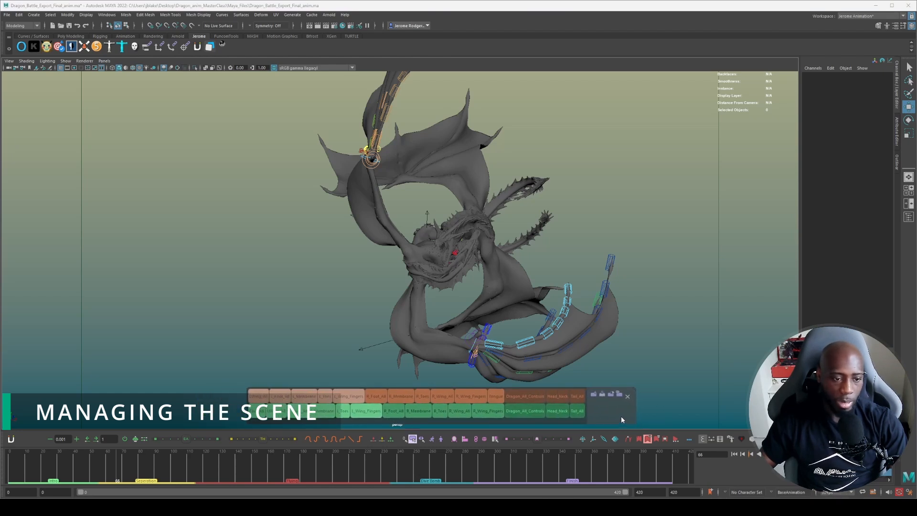
Display the green dragon's tertiary controls alongside its secondary wing finger controls.
alt+middle_drag(599, 256, 591, 116)
alt+right_drag(591, 116, 656, 270)
alt+middle_drag(712, 307, 692, 331)
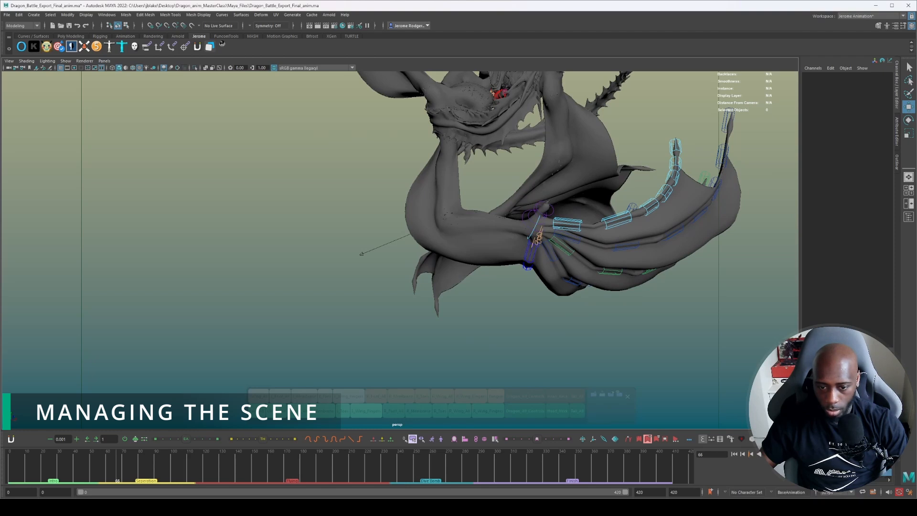
click(807, 444)
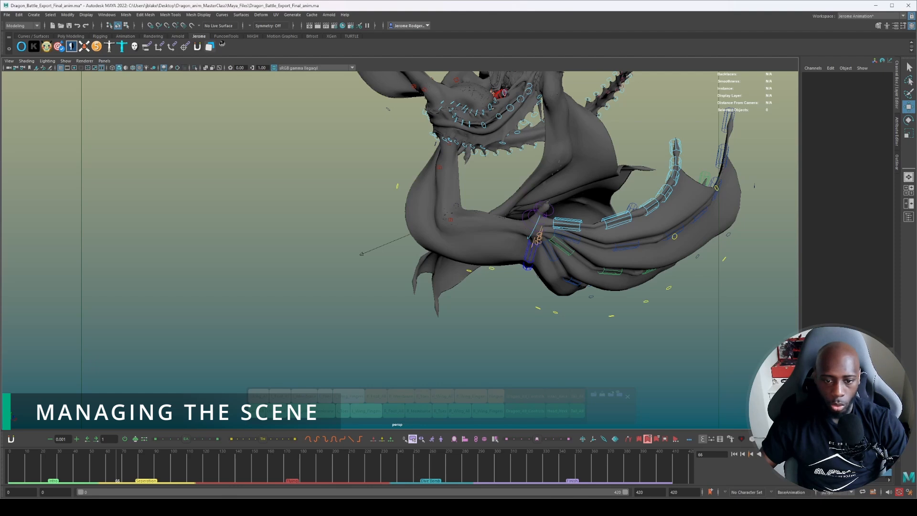
Select the orange dragon's left wing finger controls through its L_Wing_Fingers selection set and frame them in the viewport.
alt+middle_drag(336, 307, 316, 334)
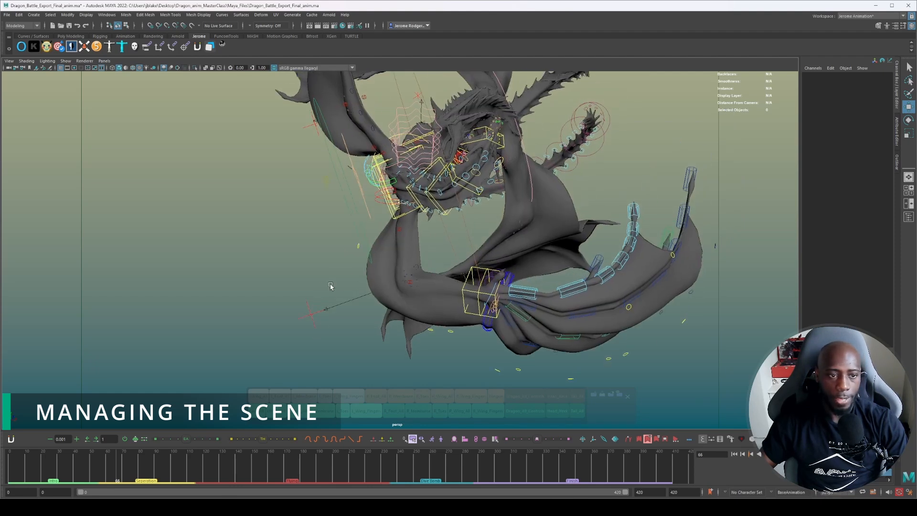
scroll(331, 288, down, 3)
click(350, 397)
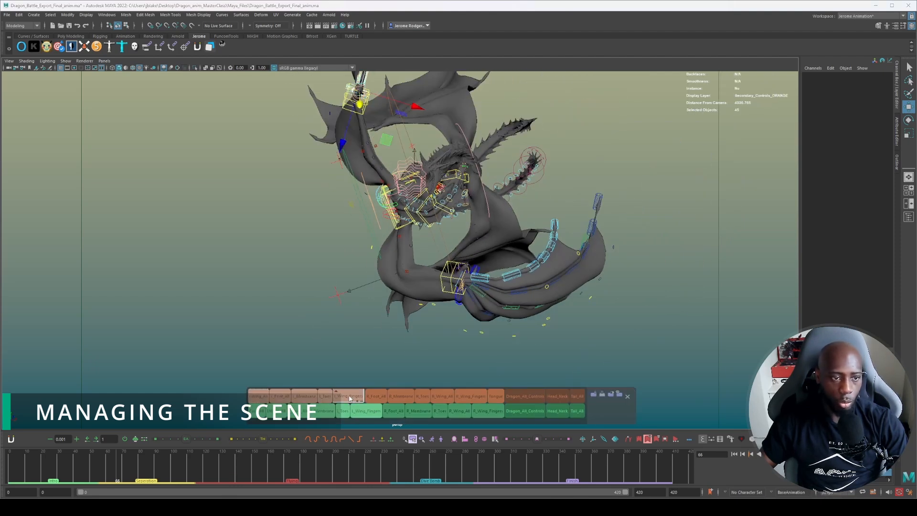
key(f)
alt+drag(305, 285, 319, 286)
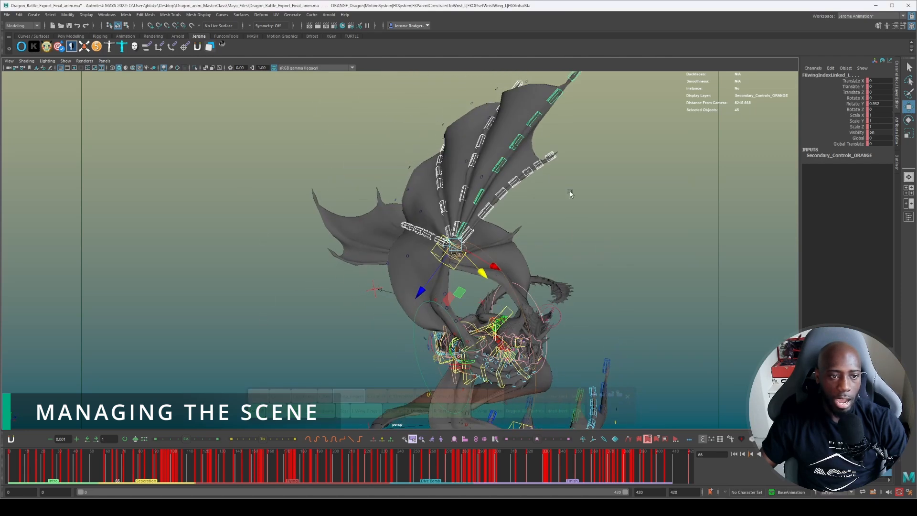
Select the orange dragon's right foot controls with the R_Foot_All selection set and view them up close.
click(376, 398)
alt+drag(364, 325, 390, 325)
alt+middle_drag(390, 325, 516, 185)
scroll(458, 211, up, 8)
alt+drag(463, 212, 406, 267)
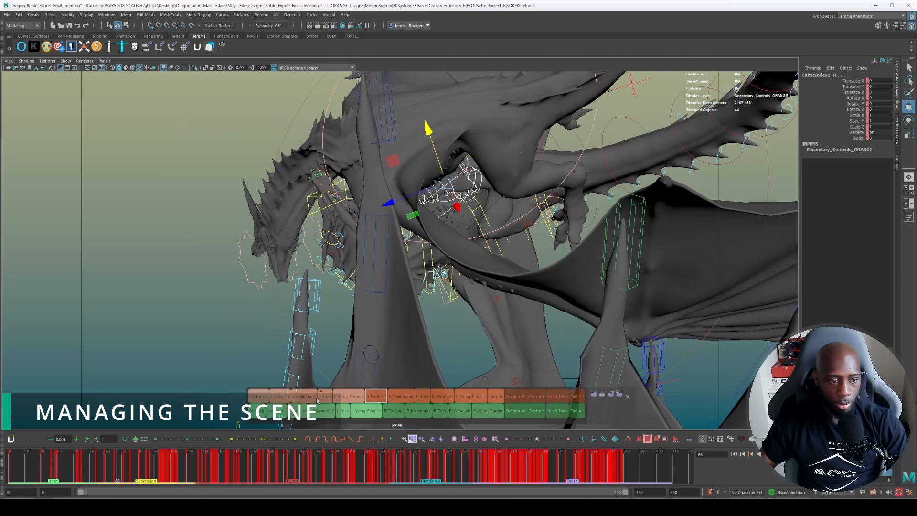
Select the orange dragon's left wing, left foot, left membrane and left toe control sets one after another.
click(259, 397)
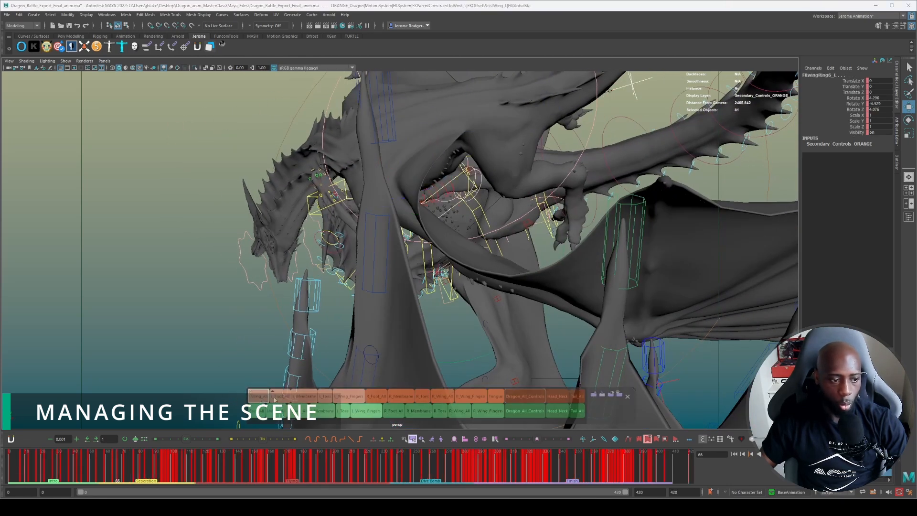
click(276, 399)
click(304, 398)
click(327, 398)
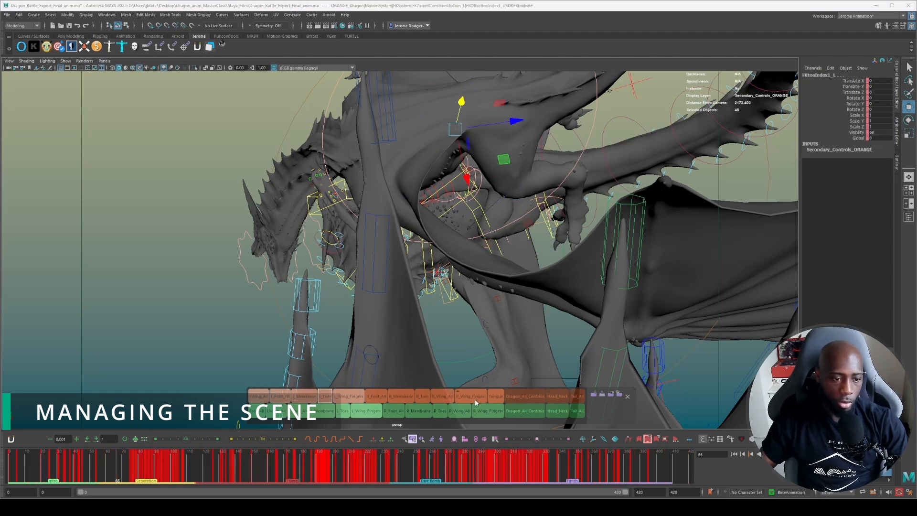
Select the green dragon's left wing finger controls through its selection set, examine them up close, and clear the selection.
click(368, 413)
alt+drag(559, 222, 313, 215)
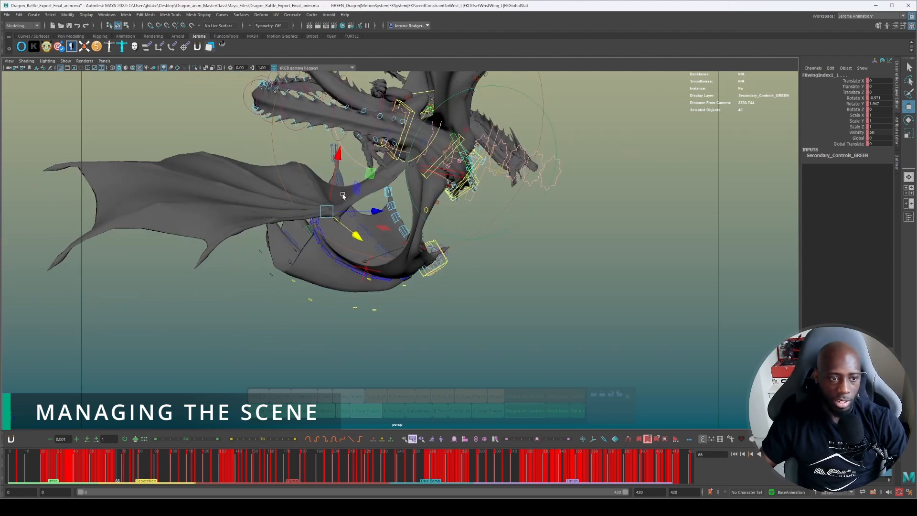
scroll(317, 208, up, 5)
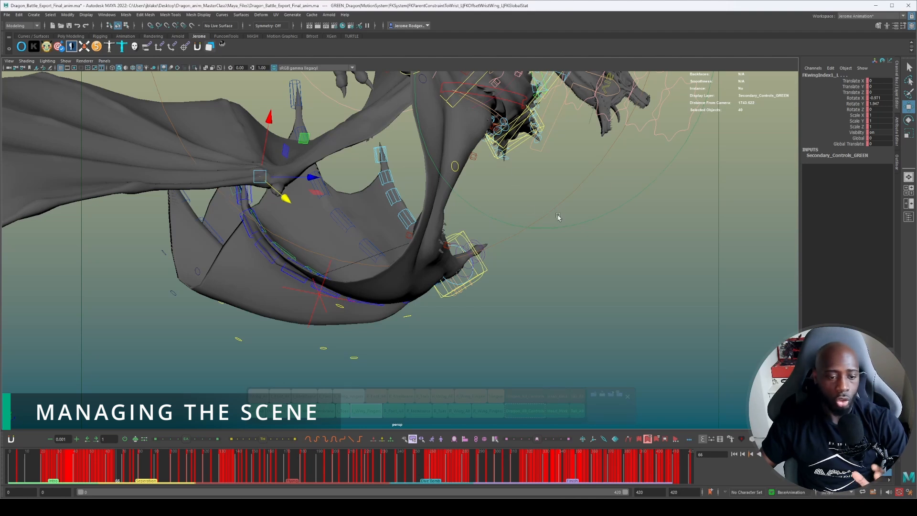
click(597, 293)
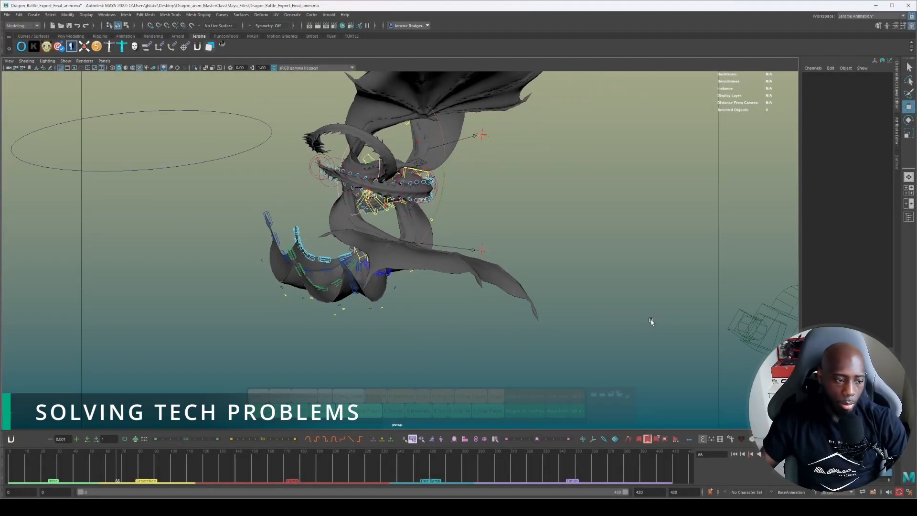
Return to frame 0, hide the rig controls and play the dragon battle animation with both dragons in view.
drag(170, 462, 2, 463)
scroll(369, 253, down, 3)
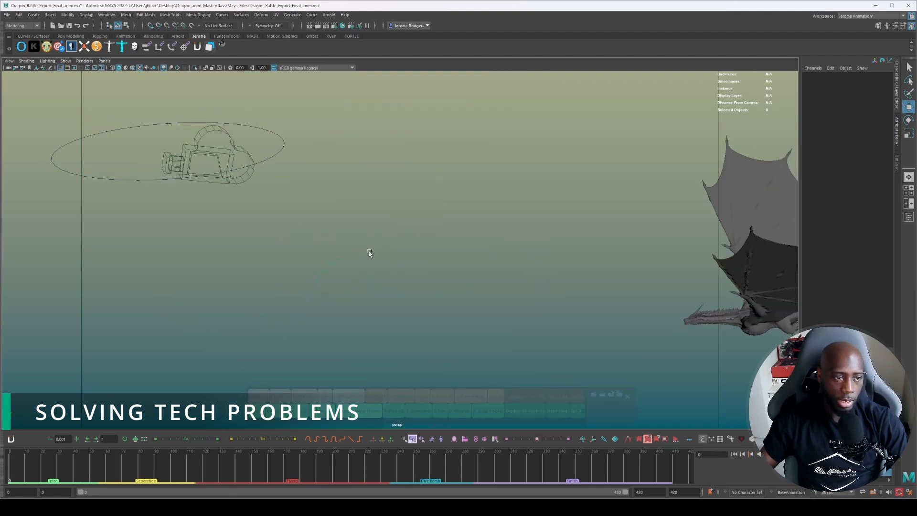
scroll(368, 250, down, 4)
alt+middle_drag(368, 251, 431, 231)
key(alt+1)
alt+drag(431, 231, 439, 231)
key(alt+v)
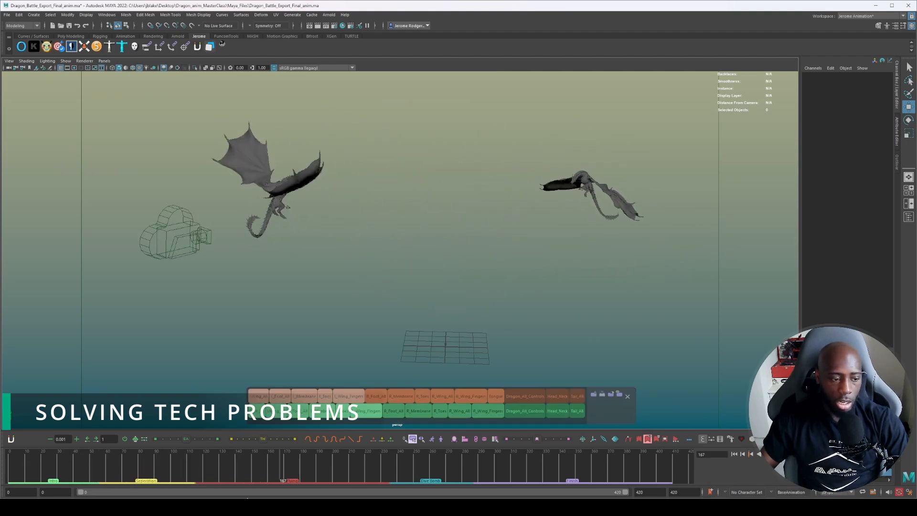
Go back to about frame 35 and select the orange dragon's body mesh in a closer view.
drag(103, 458, 66, 467)
alt+right_drag(339, 316, 454, 308)
alt+middle_drag(454, 308, 441, 209)
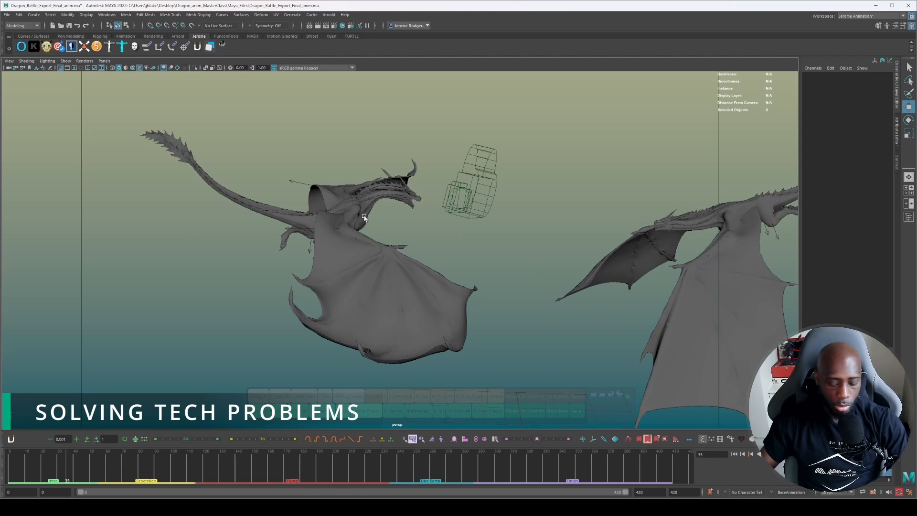
click(319, 224)
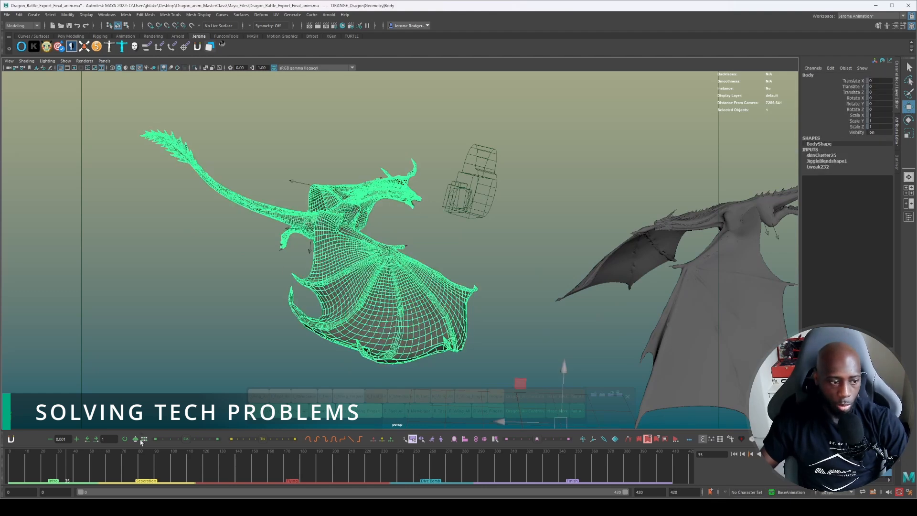
Scrub the animation to frame 62 and on to frame 350, following both dragons from a wider view.
drag(66, 474, 110, 475)
scroll(418, 186, down, 3)
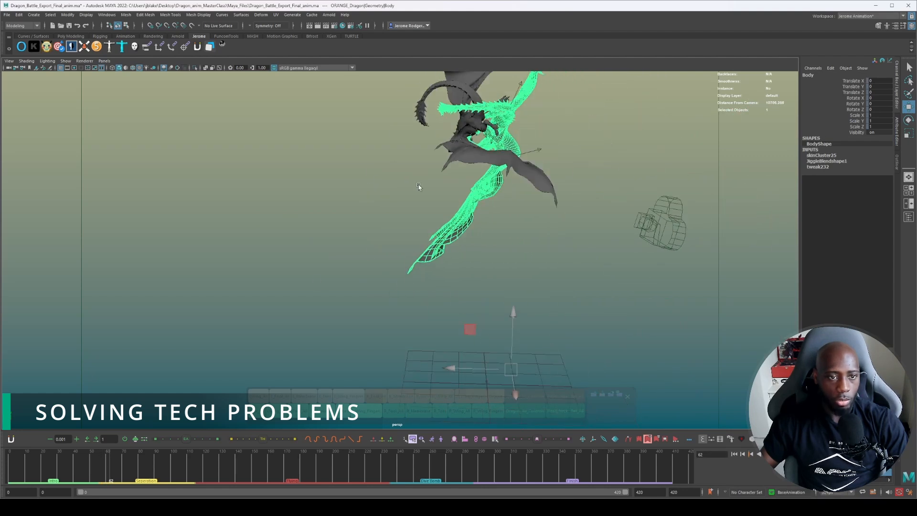
alt+middle_drag(442, 186, 434, 256)
drag(123, 474, 575, 465)
scroll(631, 164, down, 5)
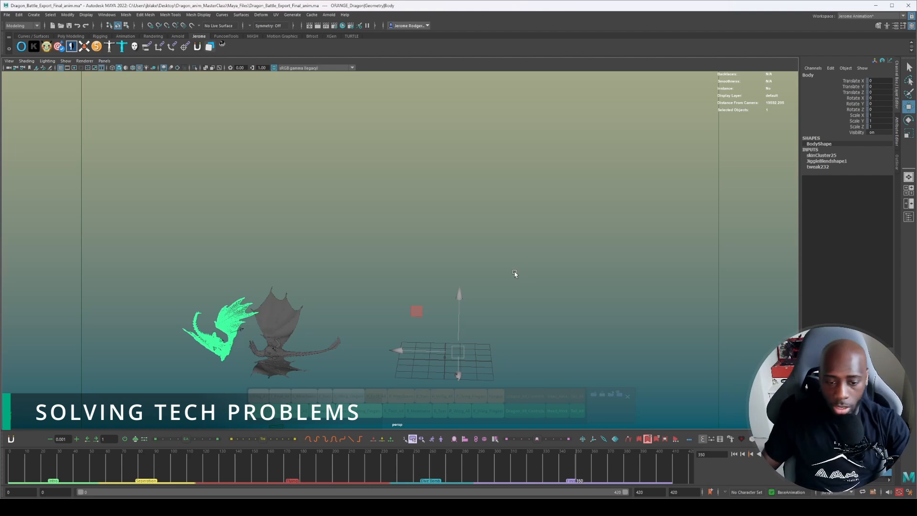
Go to frame 30, deselect the dragon body and return to frame 0 with the rig controls displayed again.
click(58, 459)
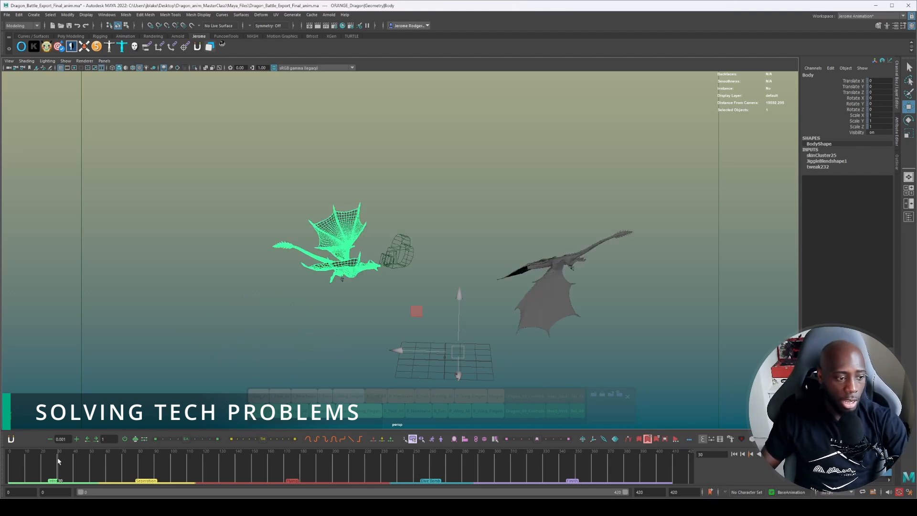
click(128, 322)
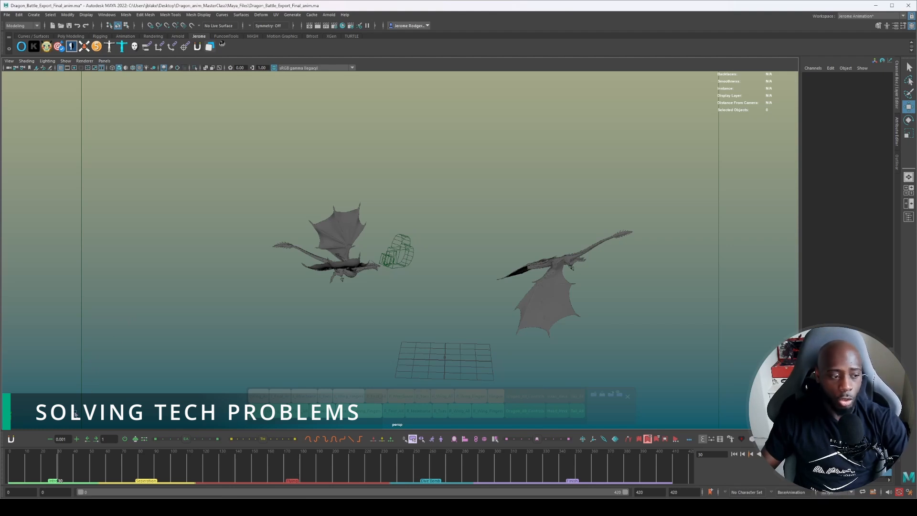
click(35, 464)
drag(18, 463, 1, 460)
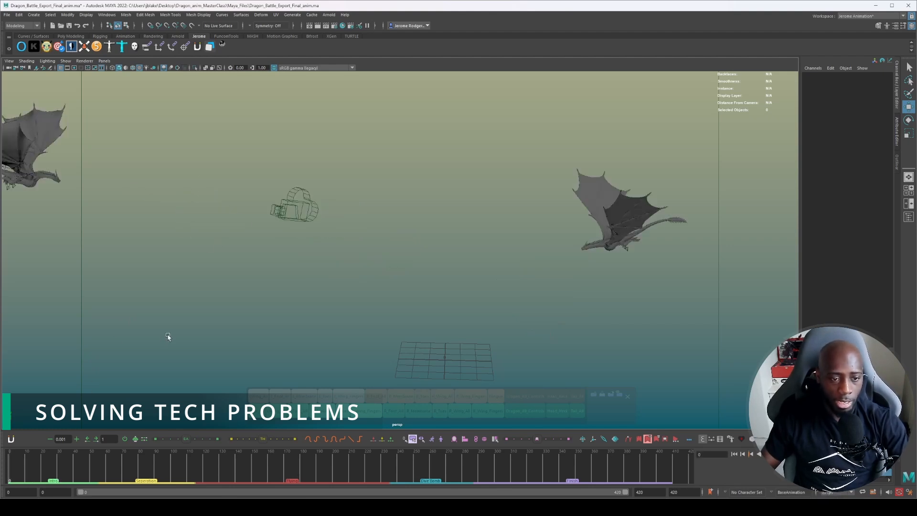
scroll(272, 289, down, 3)
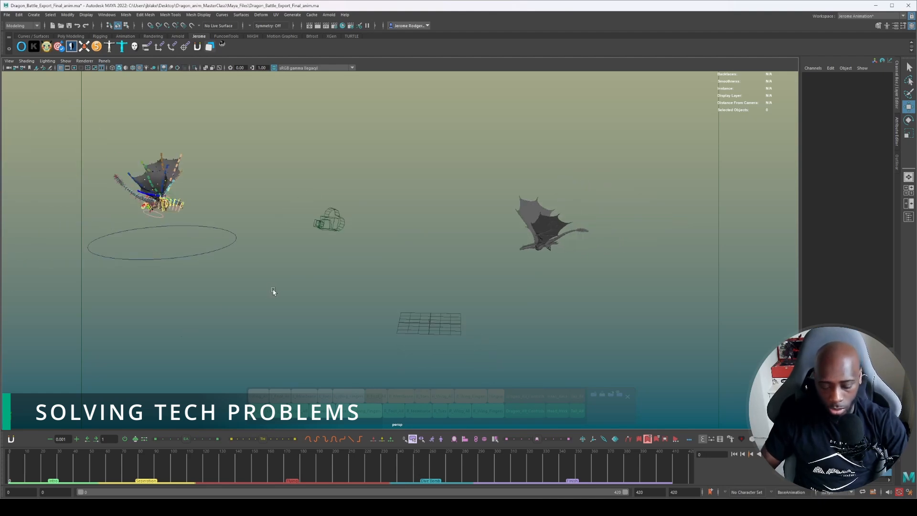
Save the battle scene and open the Initial_Set_Up_Dragon_Fight_Scene_Layout file from the Maya_Files folder.
key(ctrl+s)
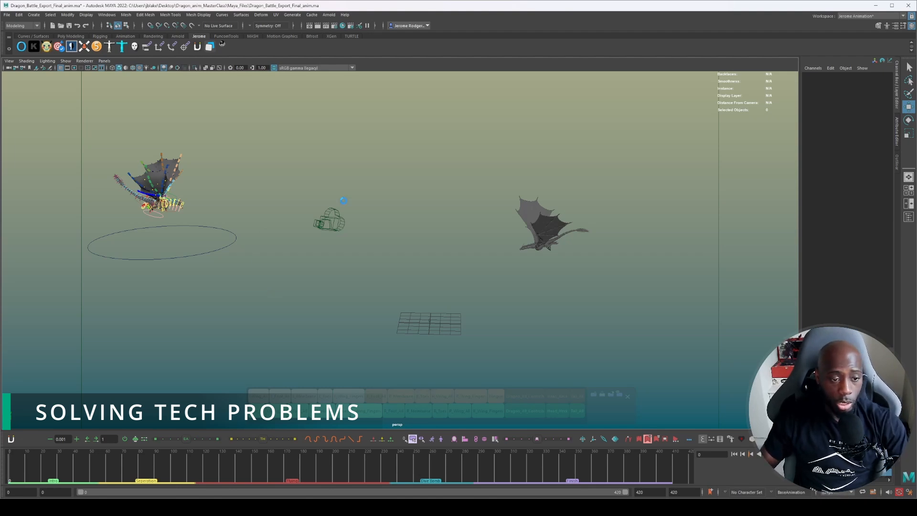
key(ctrl+o)
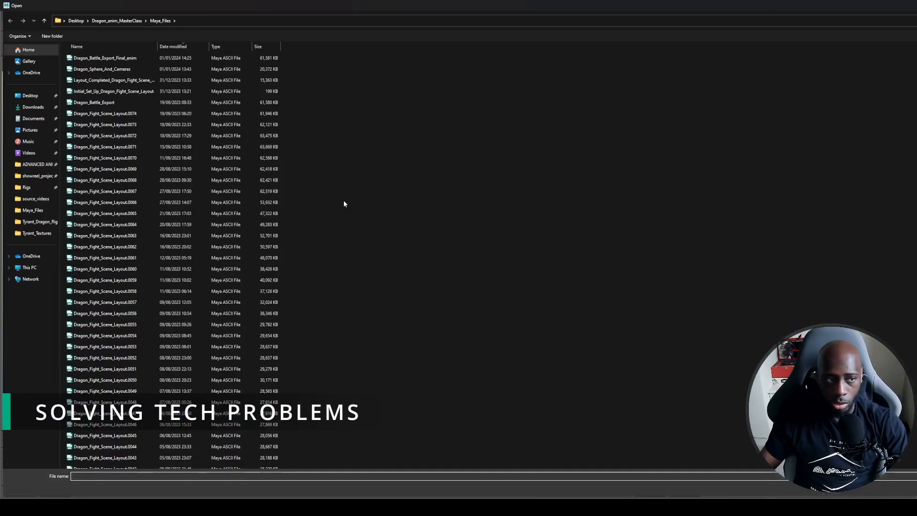
click(167, 93)
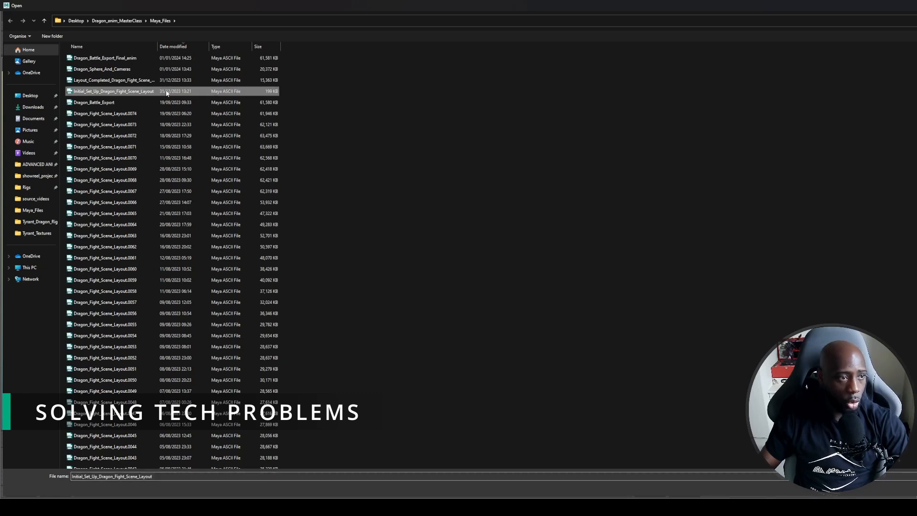
double_click(167, 93)
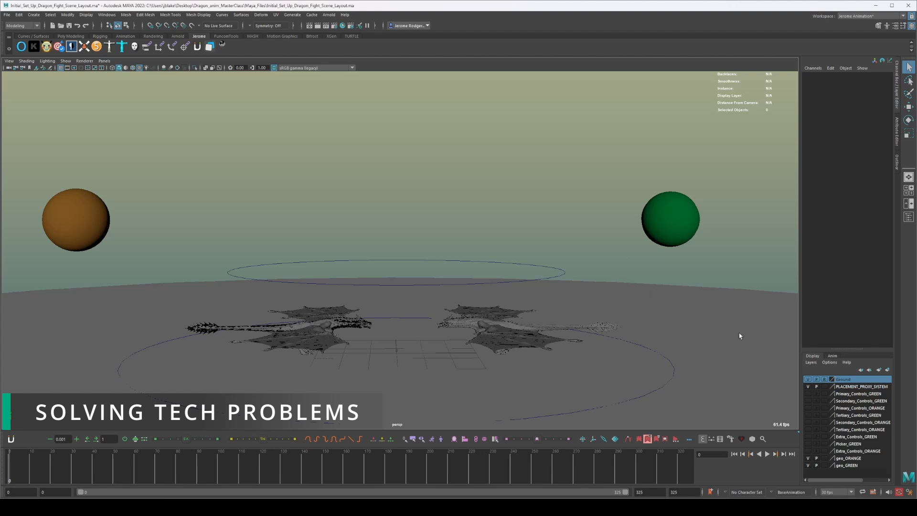
Display the green dragon's primary, secondary and tertiary control layers and inspect its rig from above.
alt+drag(457, 353, 710, 348)
scroll(452, 258, up, 6)
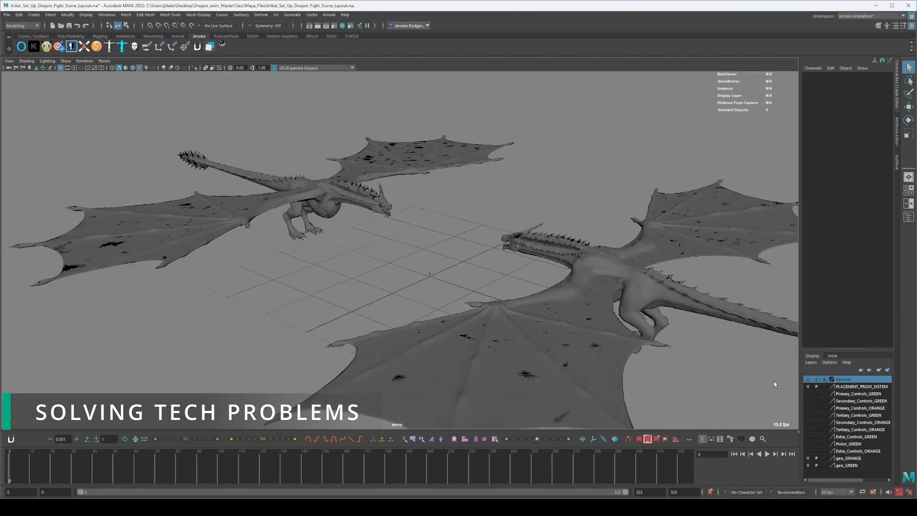
click(808, 394)
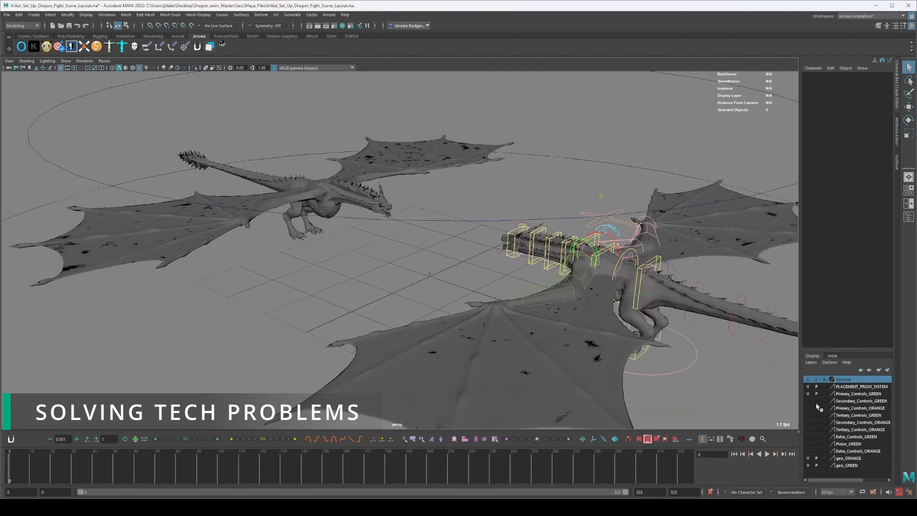
click(807, 401)
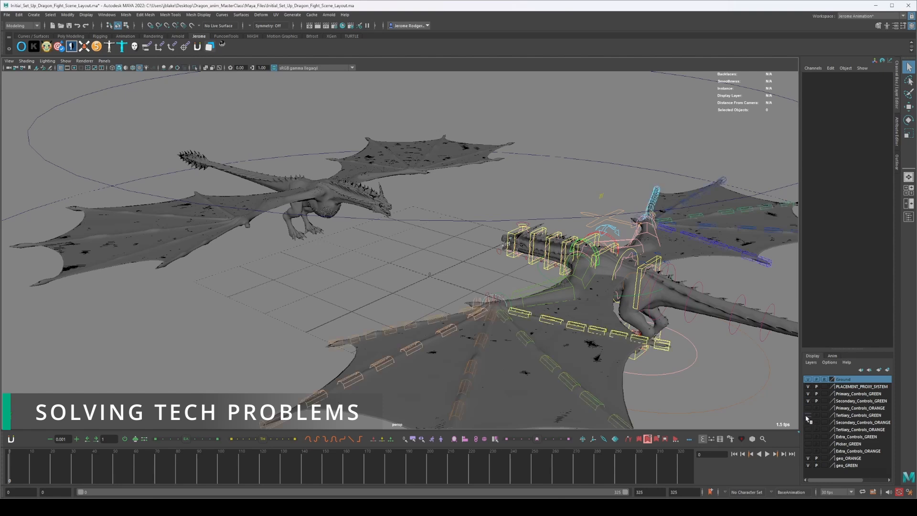
click(807, 415)
alt+middle_drag(615, 325, 510, 265)
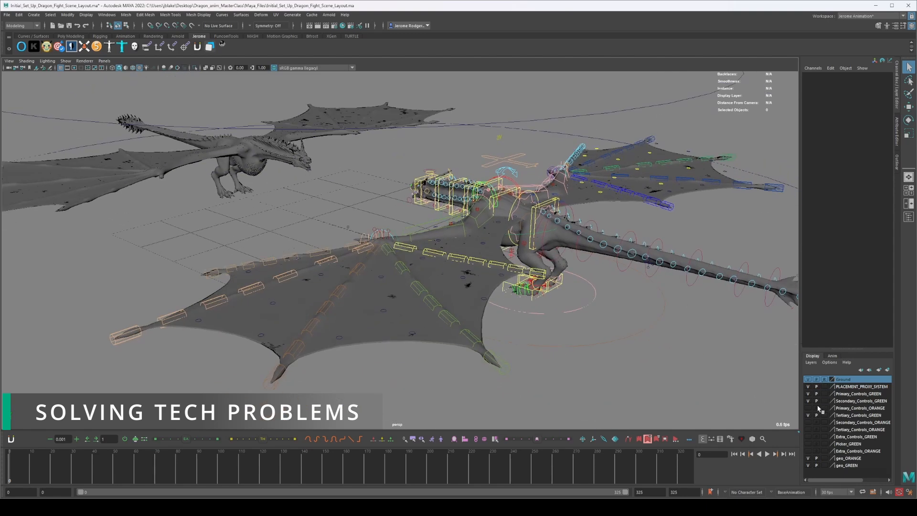
alt+drag(540, 265, 501, 224)
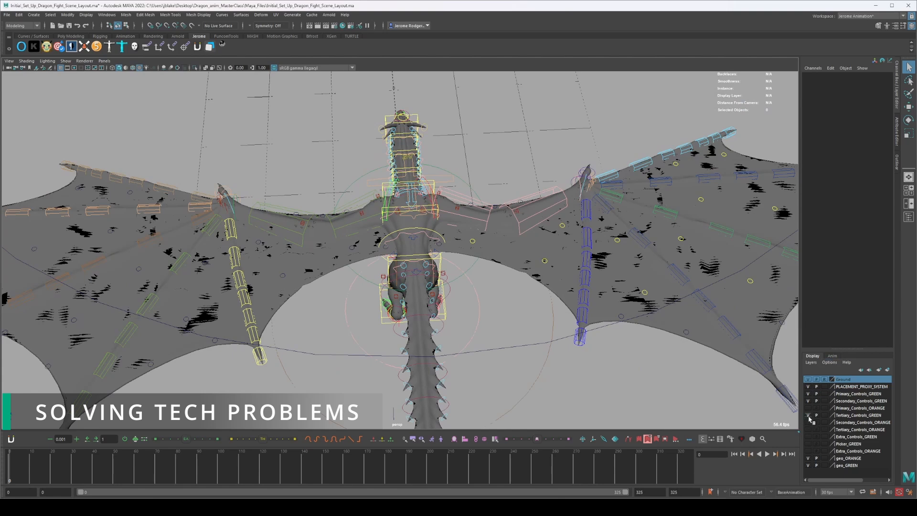
Briefly display the green dragon's extra controls, then hide its extra, tertiary and secondary control layers, keeping the primary controls displayed.
click(808, 436)
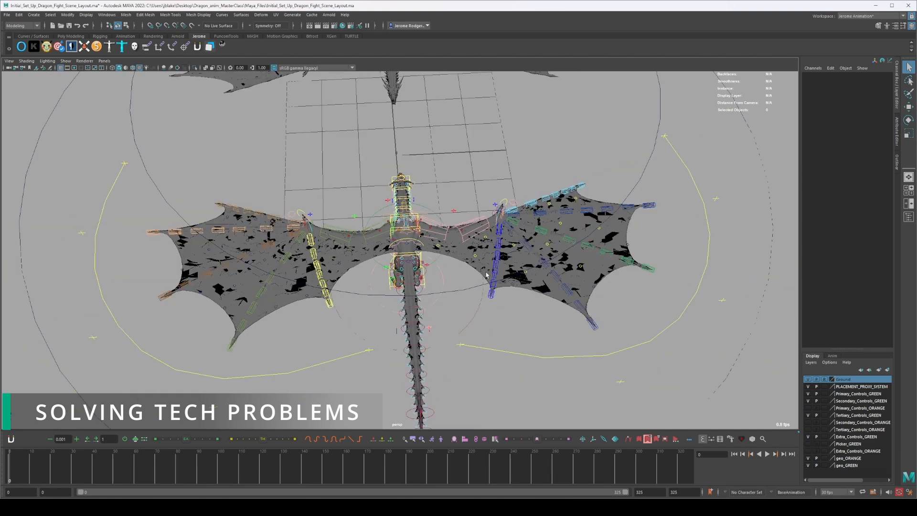
click(807, 437)
click(808, 401)
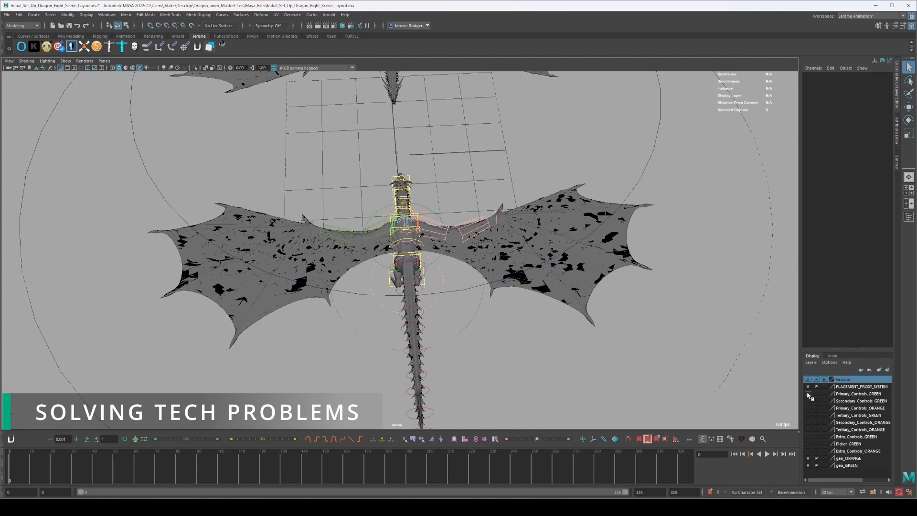
click(808, 394)
click(807, 393)
alt+drag(488, 276, 525, 203)
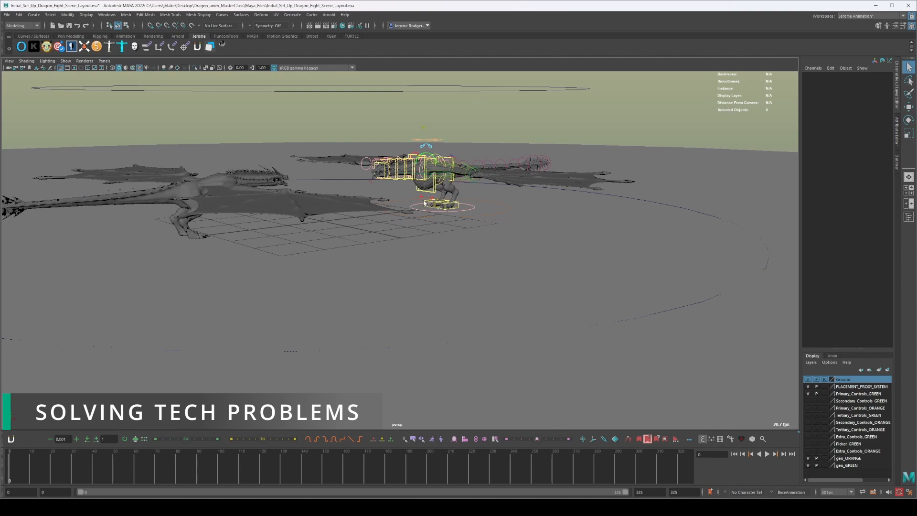
alt+drag(419, 192, 399, 171)
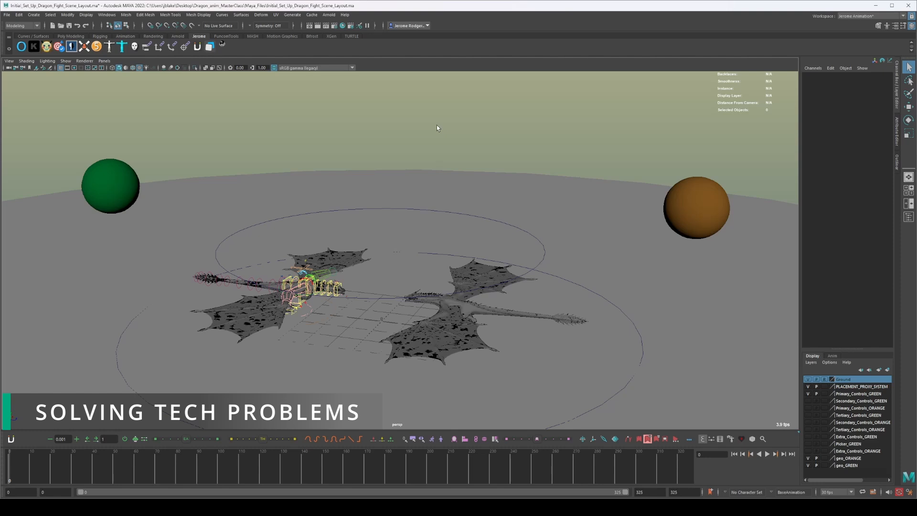
Play the layout scene briefly to check playback, stop it and return to frame 0.
key(alt+v)
key(Escape)
drag(43, 477, 2, 467)
In File Explorer, open the Pixomodo_Dragon_Fight_Reference video from the Dragon_Reference folder in Keyframe Pro.
mouse_move(823, 507)
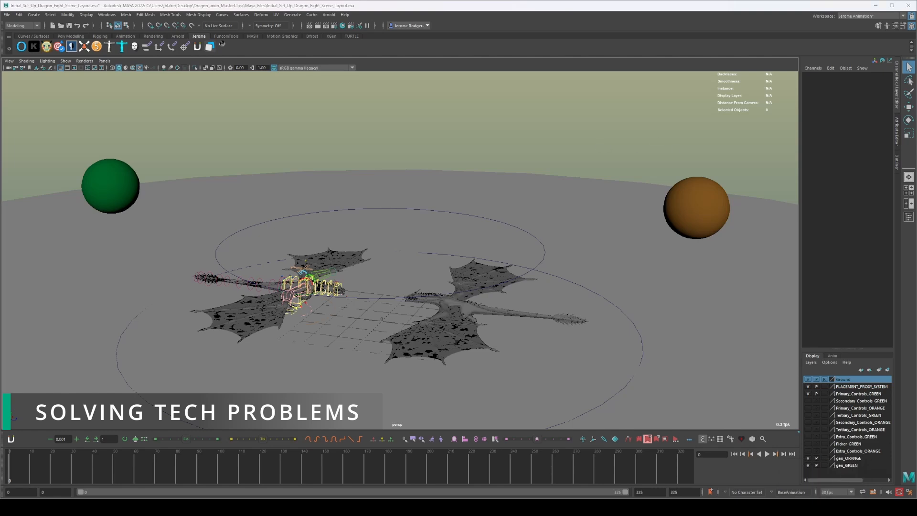
drag(916, 138, 424, 129)
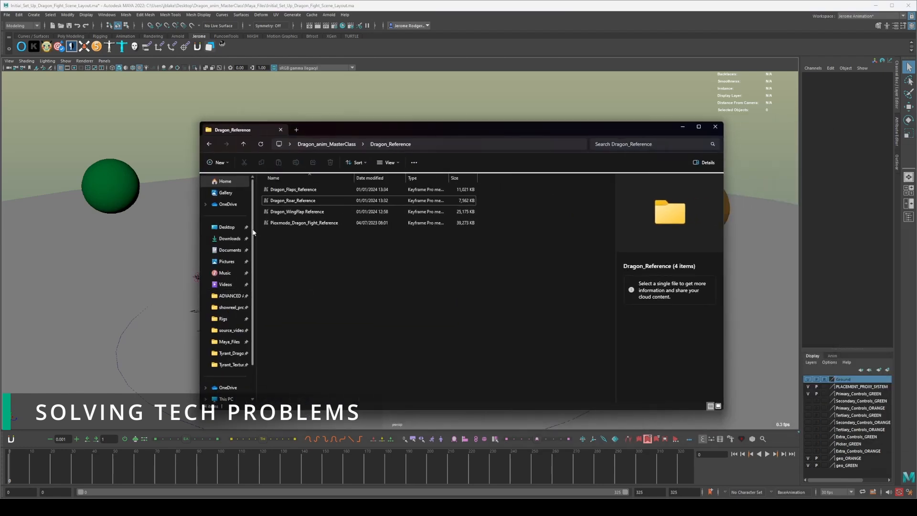
click(291, 224)
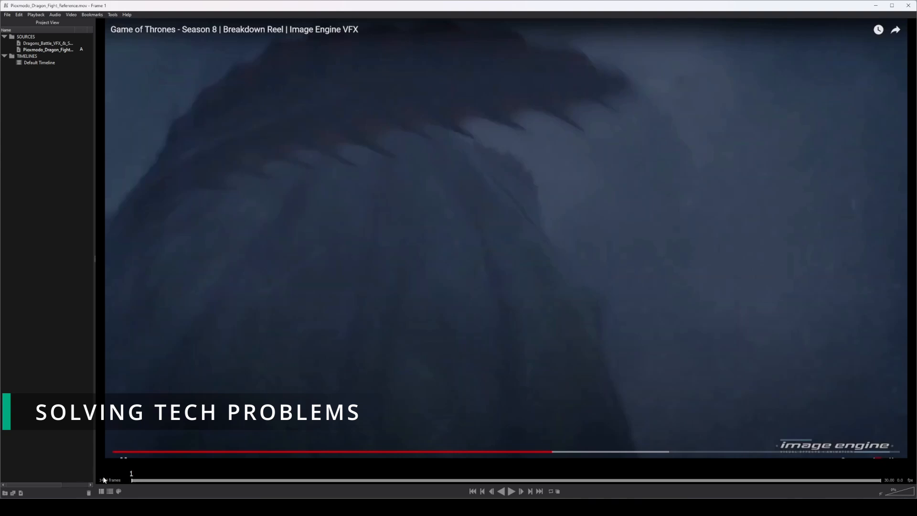
Play the dragon fight reference from frame 1, pausing it briefly at frame 111 before resuming playback.
key(space)
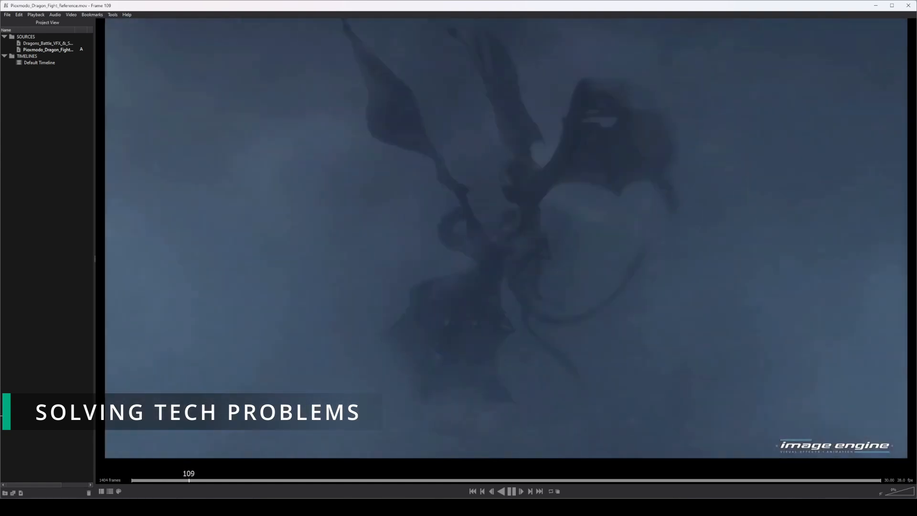
key(space)
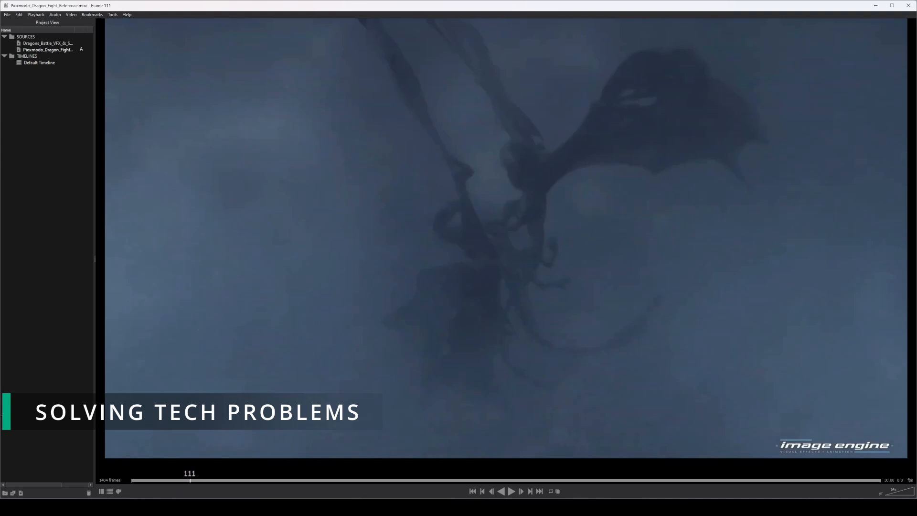
key(space)
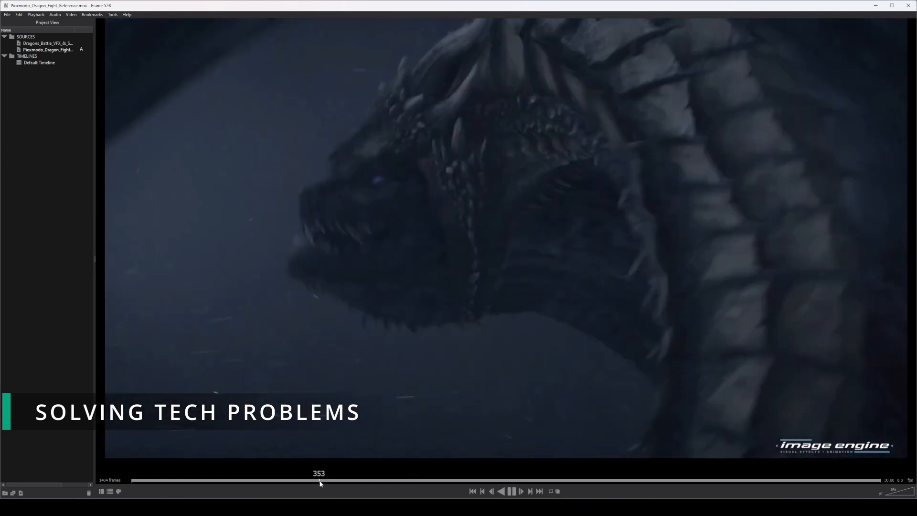
Replay the dragon breakdown shots several times from around frames 296 to 355, and pause the reference at frame 966.
click(319, 480)
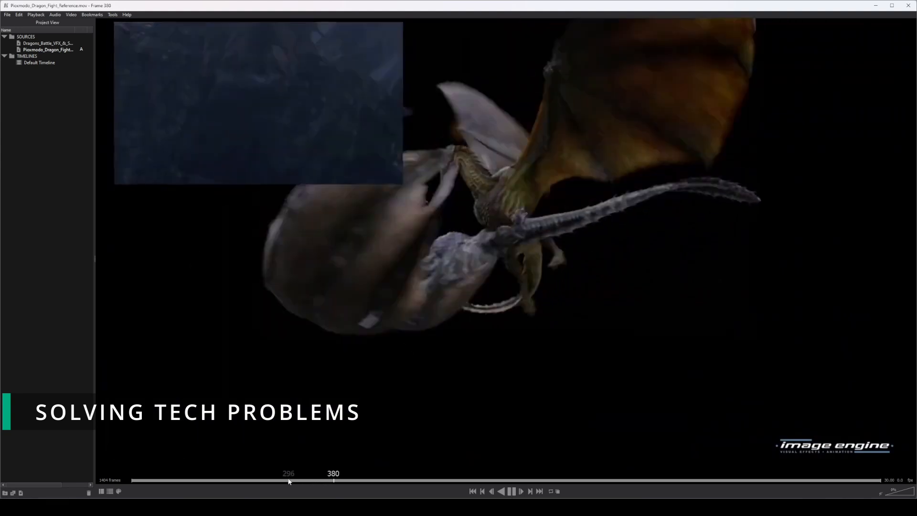
click(287, 480)
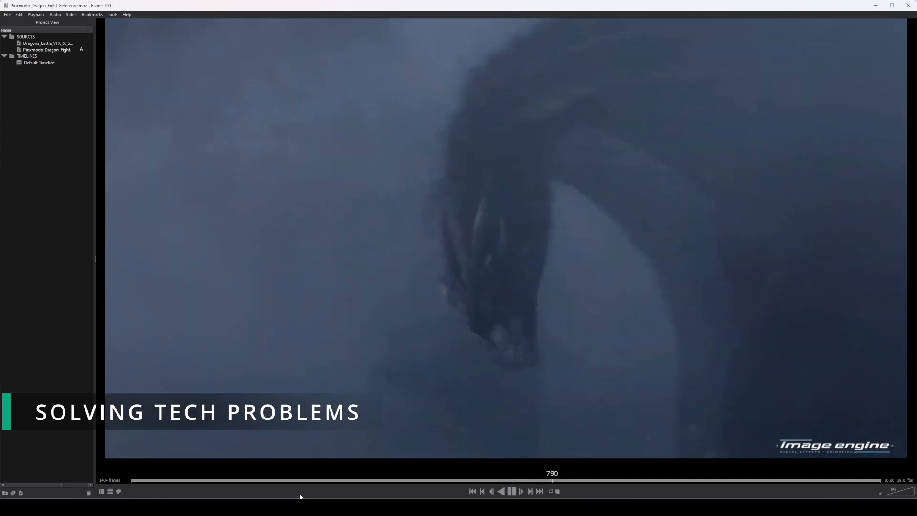
drag(315, 481, 304, 481)
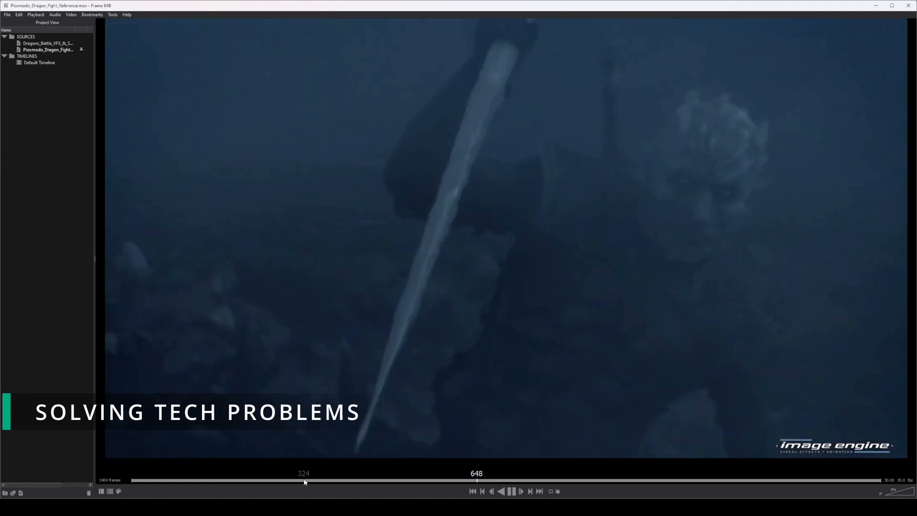
click(304, 480)
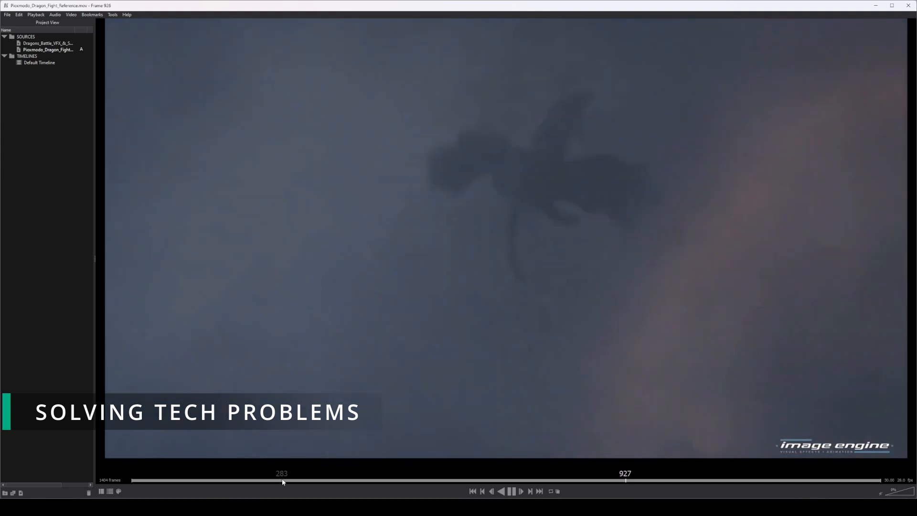
key(space)
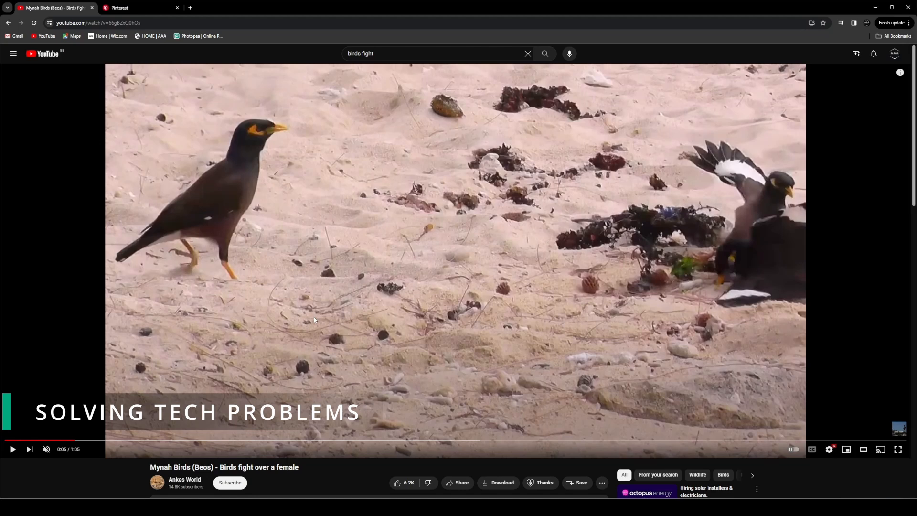
In the browser, watch the YouTube video of mynah birds fighting and skip ahead through the Budgies Fighting video for motion reference.
click(314, 319)
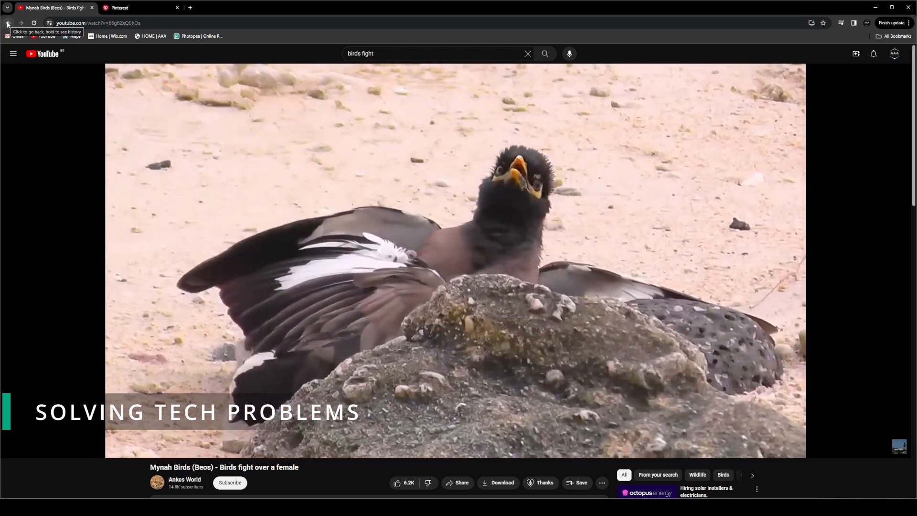
click(8, 23)
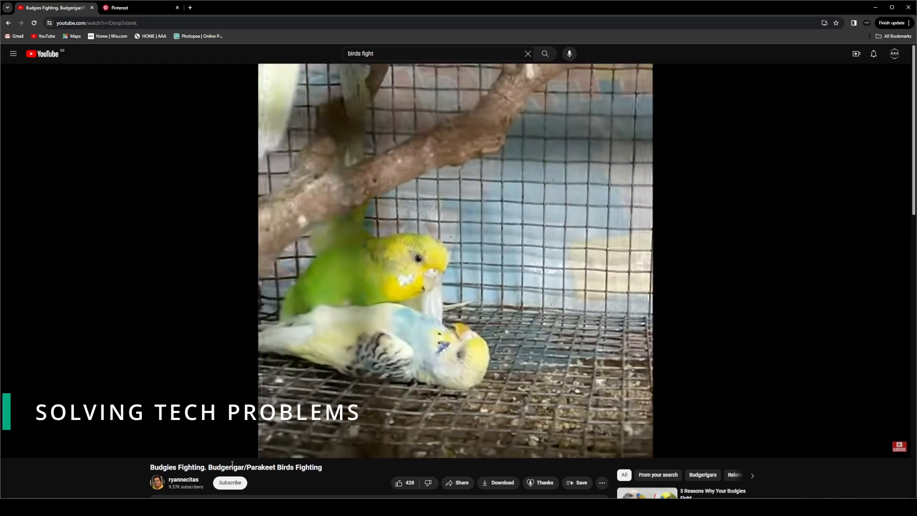
click(294, 441)
click(366, 440)
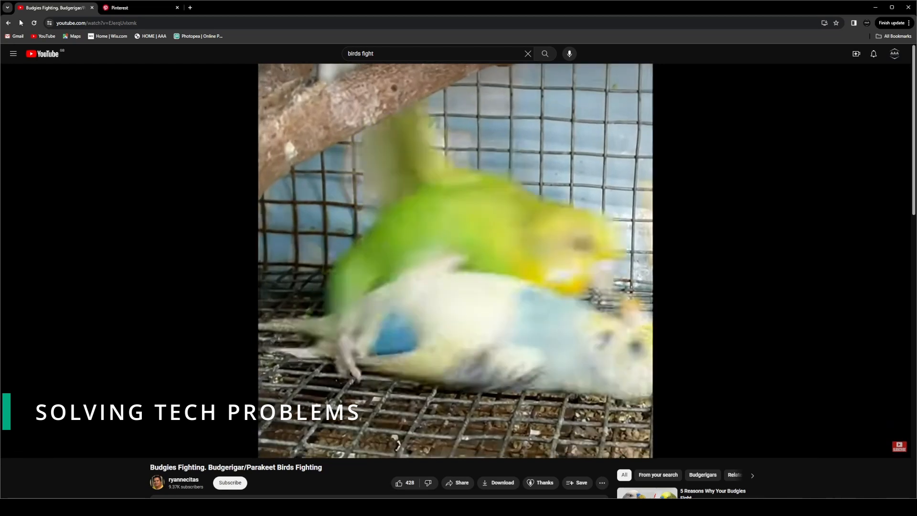
From the "birds fight" results, open the wild kestrel and barn owls video, skip ahead to 0:32 and pause it.
key(alt+Left)
scroll(349, 312, down, 2)
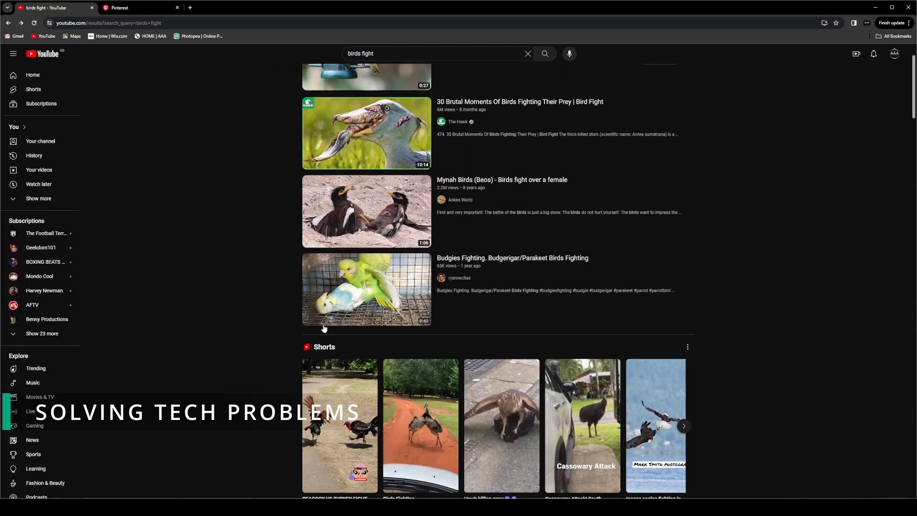
scroll(363, 191, down, 10)
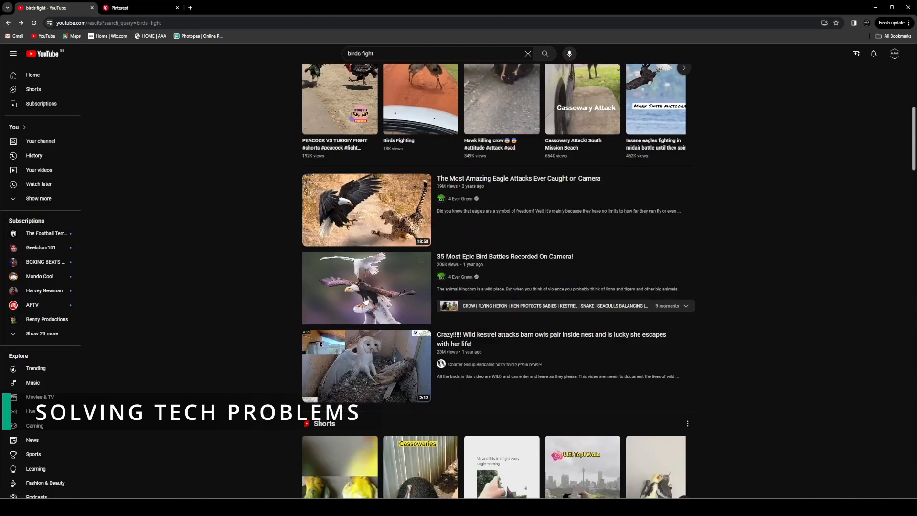
click(391, 184)
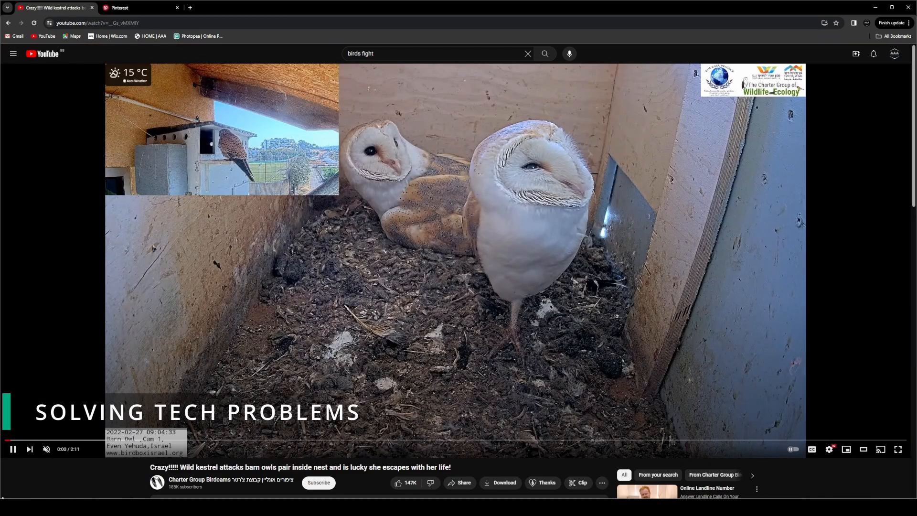
click(66, 440)
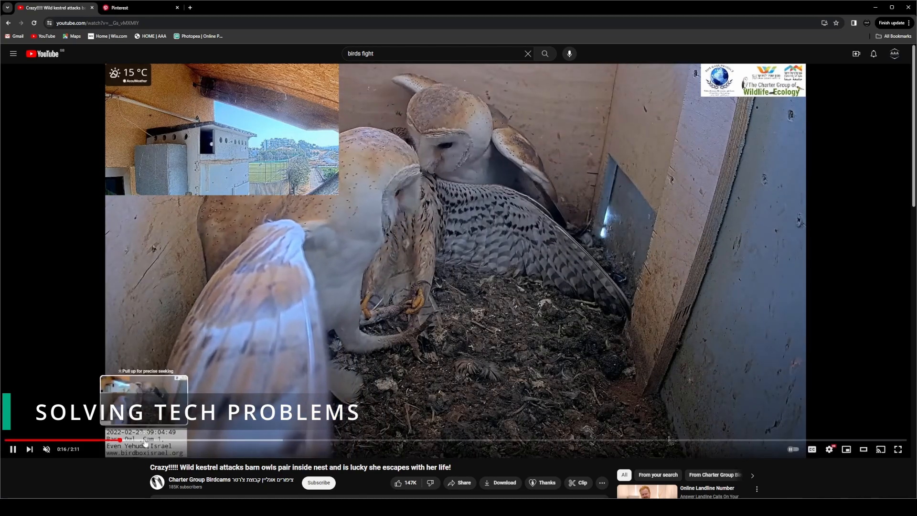
click(230, 440)
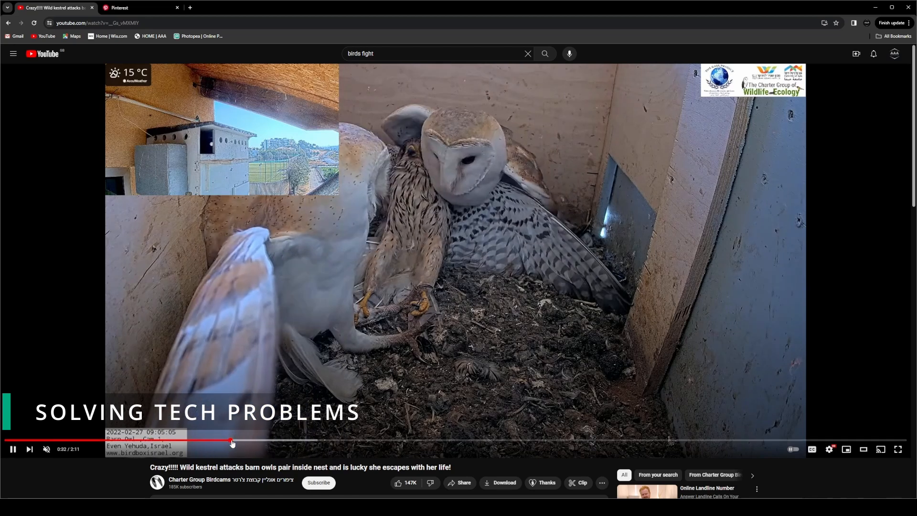
click(346, 317)
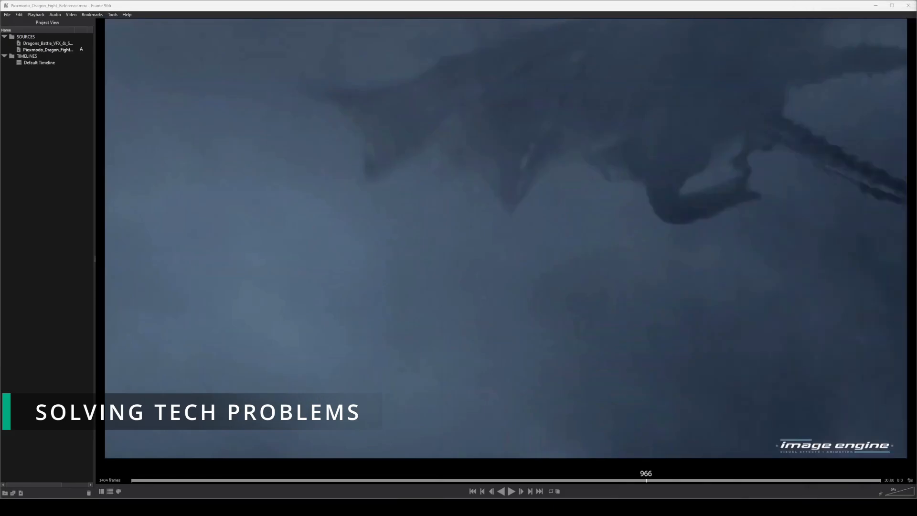
Switch to the Maya layout scene, play the proxy sphere animation briefly, stop it and view the dragons from a lower angle.
key(super+Tab)
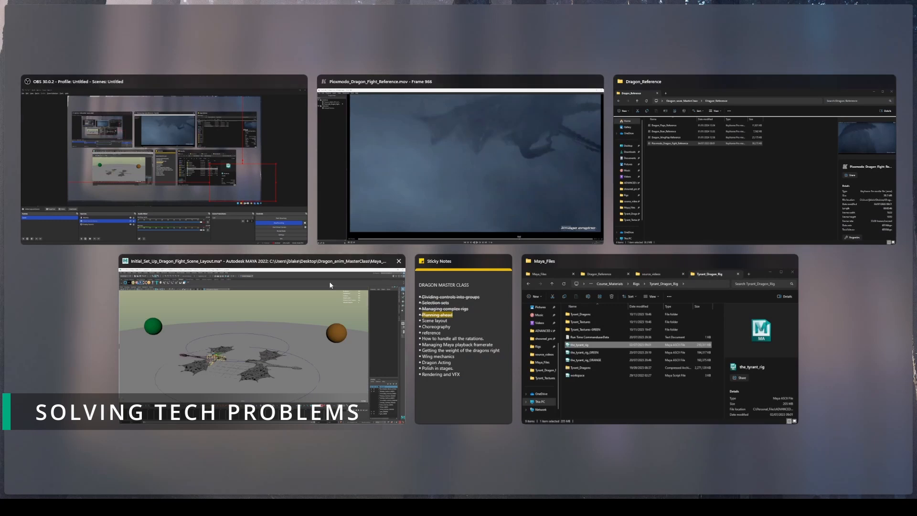
click(357, 297)
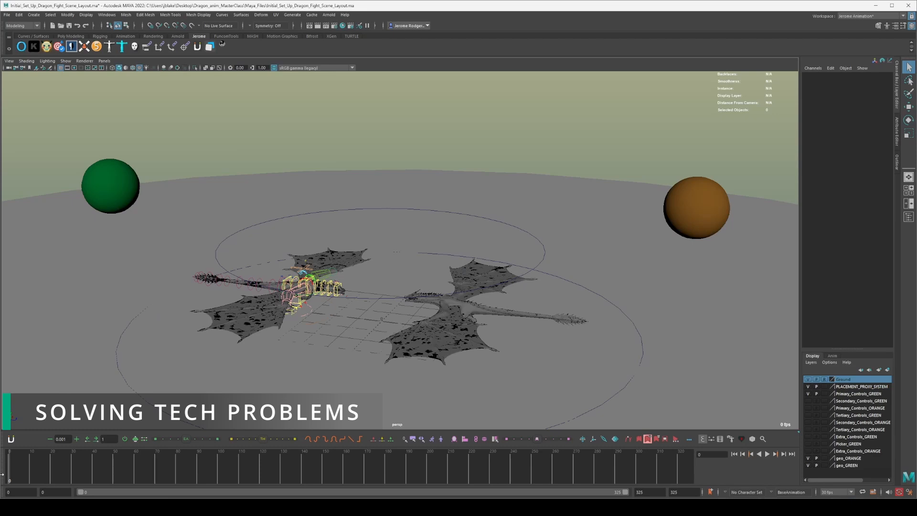
key(alt+v)
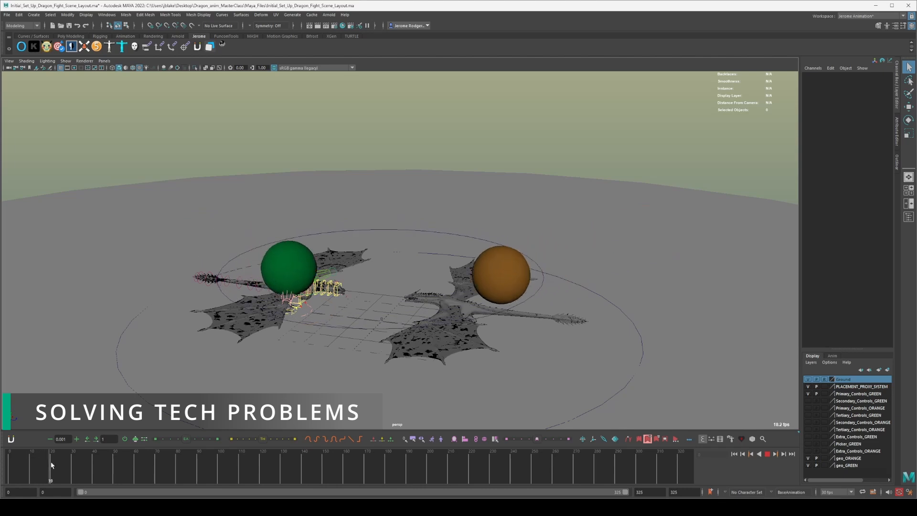
key(alt+v)
mouse_move(406, 171)
alt+mouse_down()
mouse_move(415, 155)
mouse_move(415, 163)
alt+mouse_up()
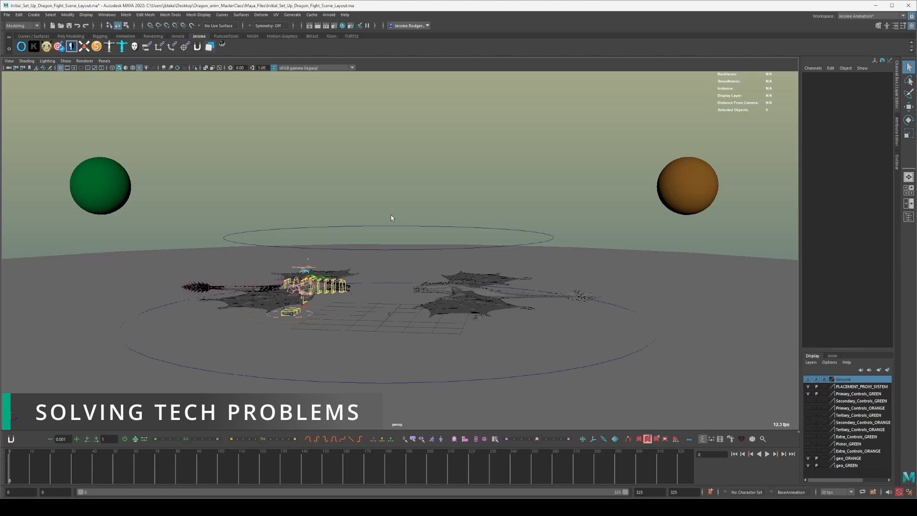
Select the sphere master control, play the proxy sphere animation briefly, and return to frame 0.
click(380, 228)
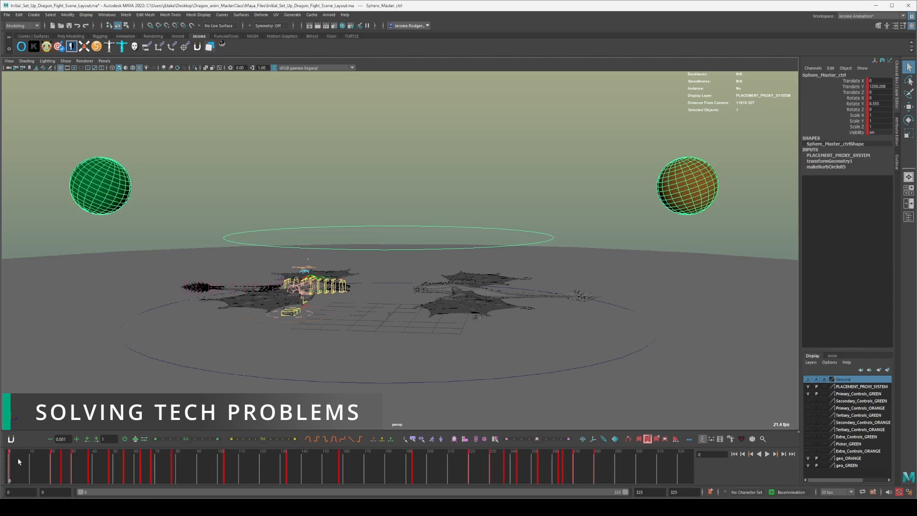
key(alt+v)
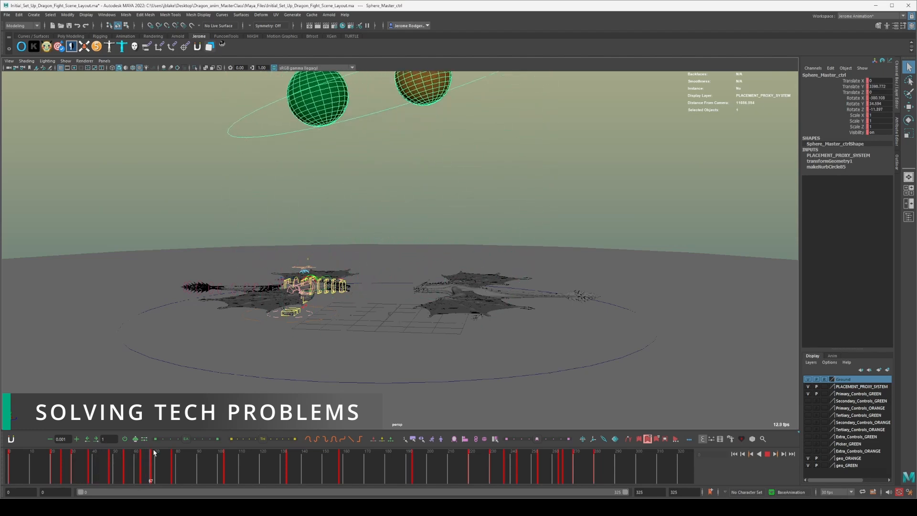
key(alt+v)
scroll(311, 233, down, 5)
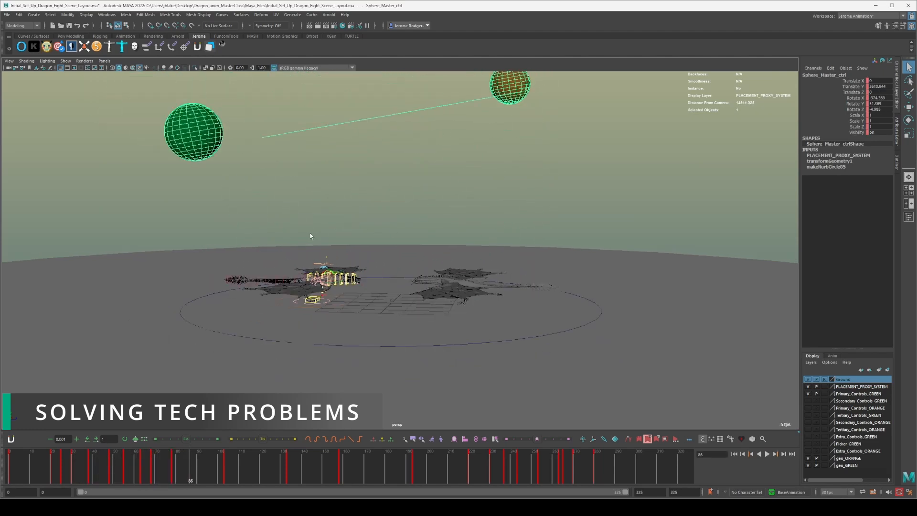
scroll(310, 236, down, 2)
click(10, 467)
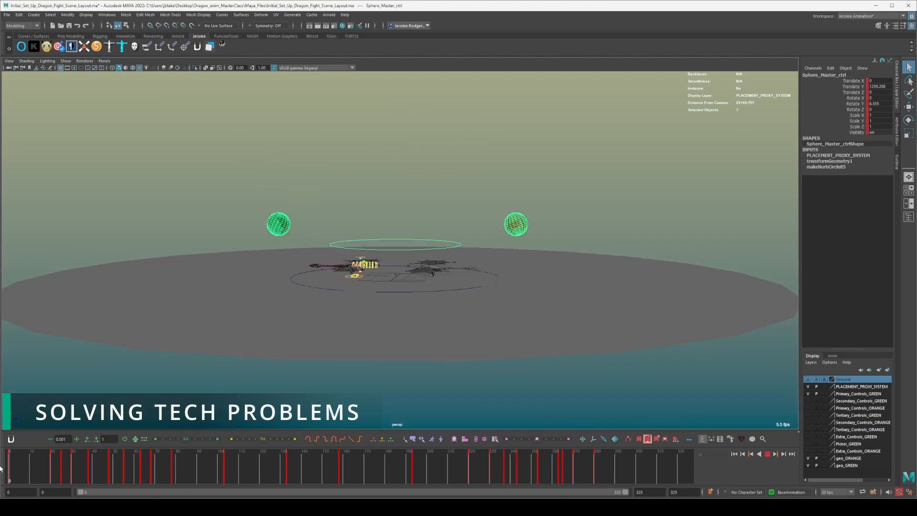
scroll(352, 220, up, 5)
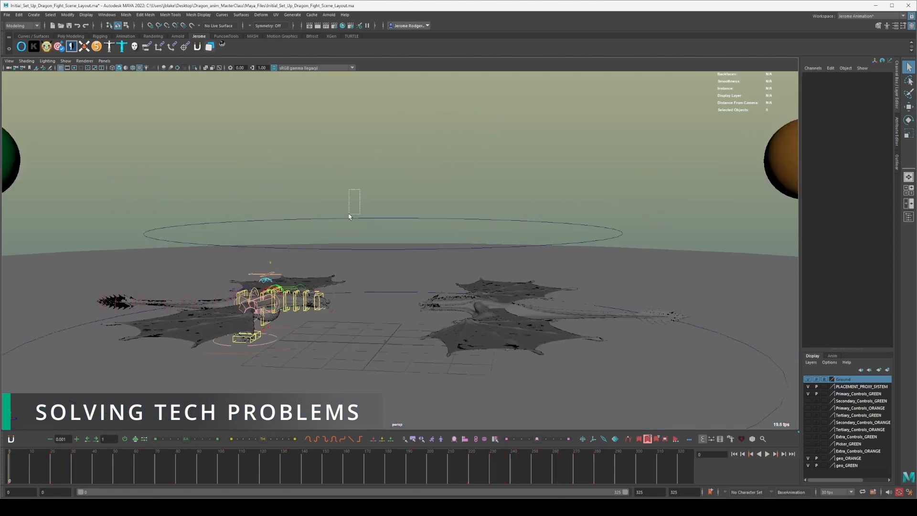
scroll(349, 223, down, 3)
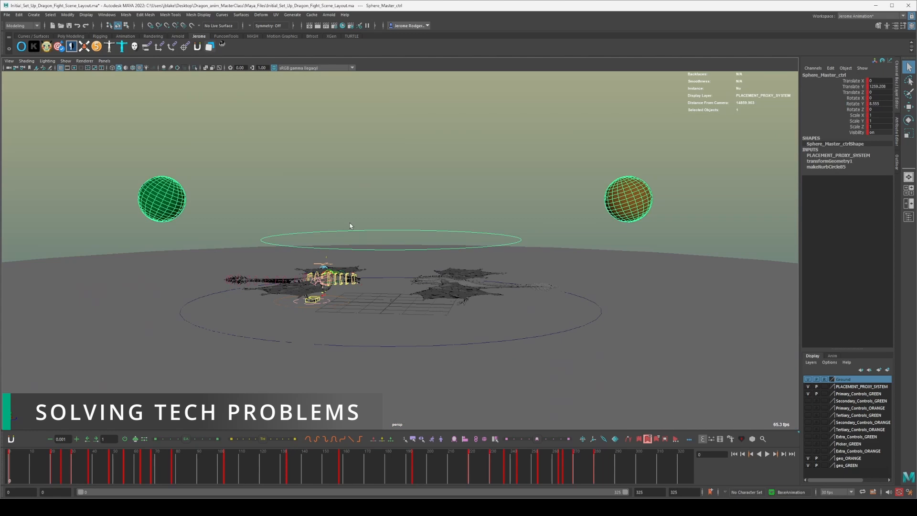
key(Delete)
key(ctrl+z)
Select the green and orange placement spheres and unparent them from Sphere_Master_ctrl in the Outliner.
scroll(321, 199, down, 2)
click(197, 237)
drag(196, 238, 258, 199)
shift+drag(513, 192, 592, 231)
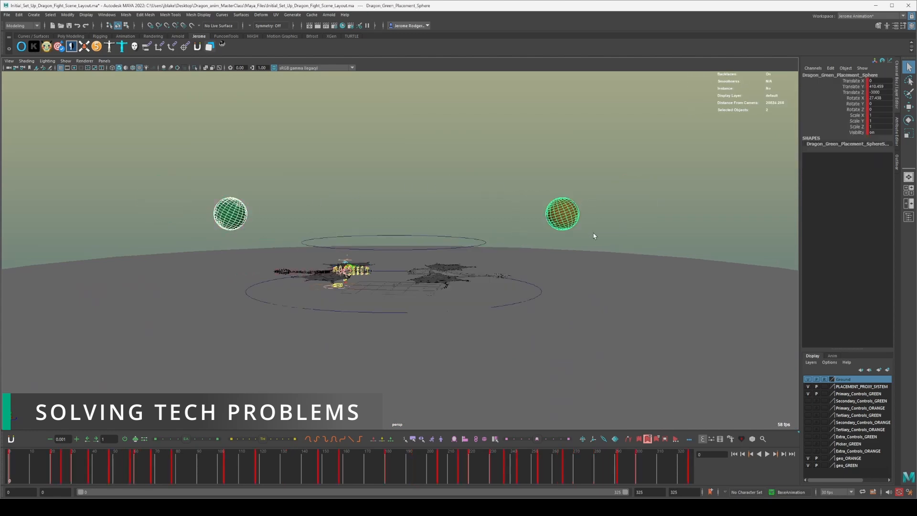
click(897, 164)
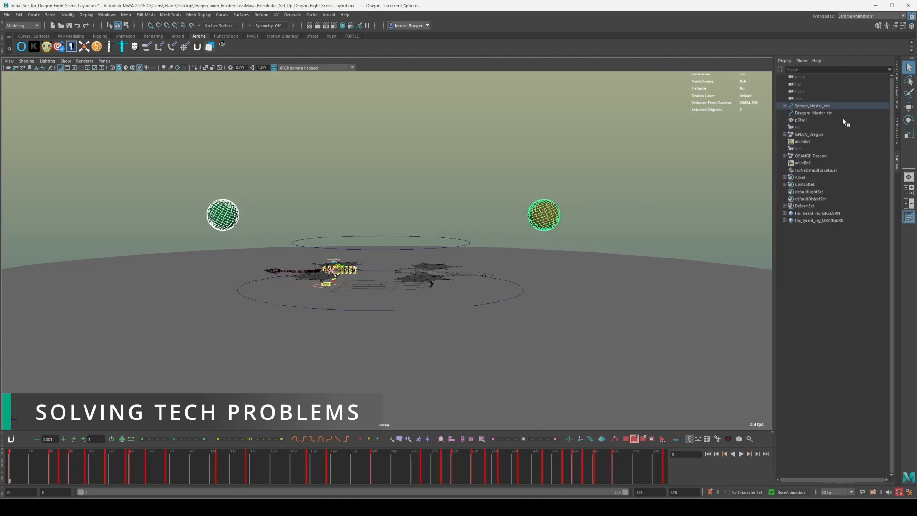
click(785, 106)
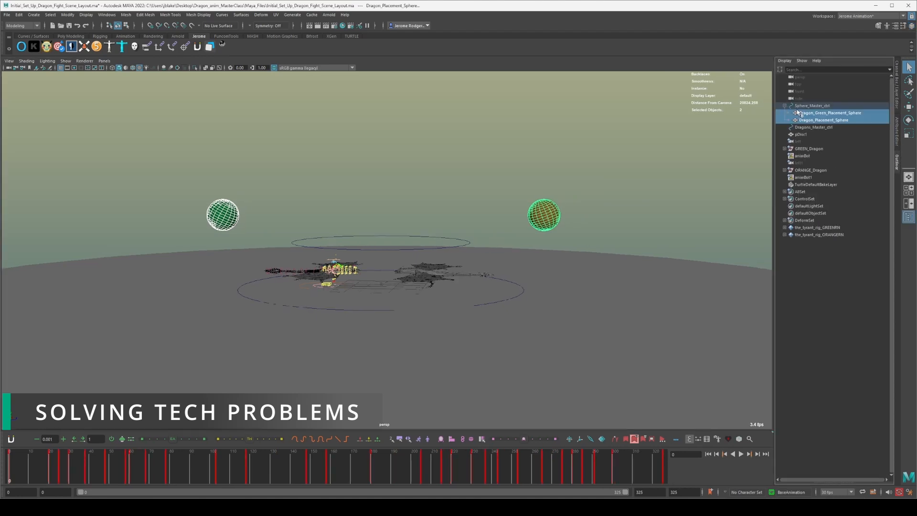
middle_drag(807, 114, 800, 103)
click(413, 209)
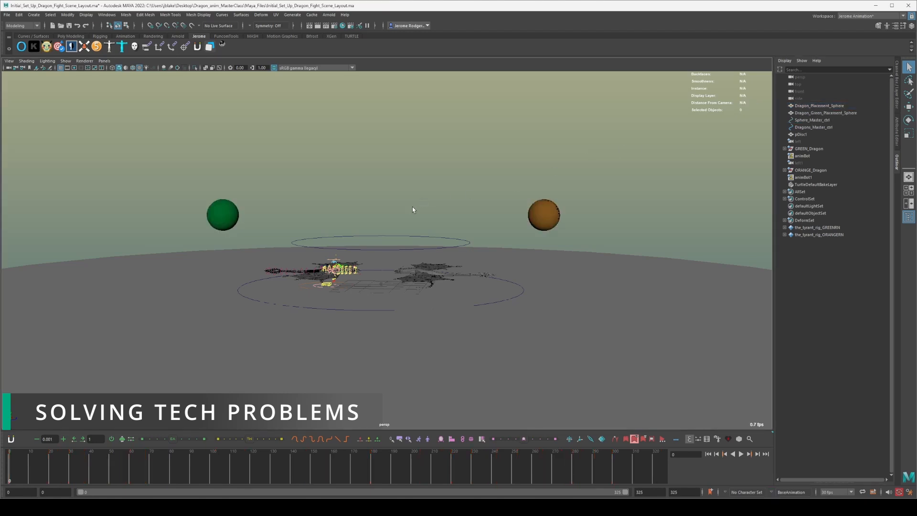
Play the unparented spheres' animation, select the sphere master control, and play again up to frame 300.
key(alt+v)
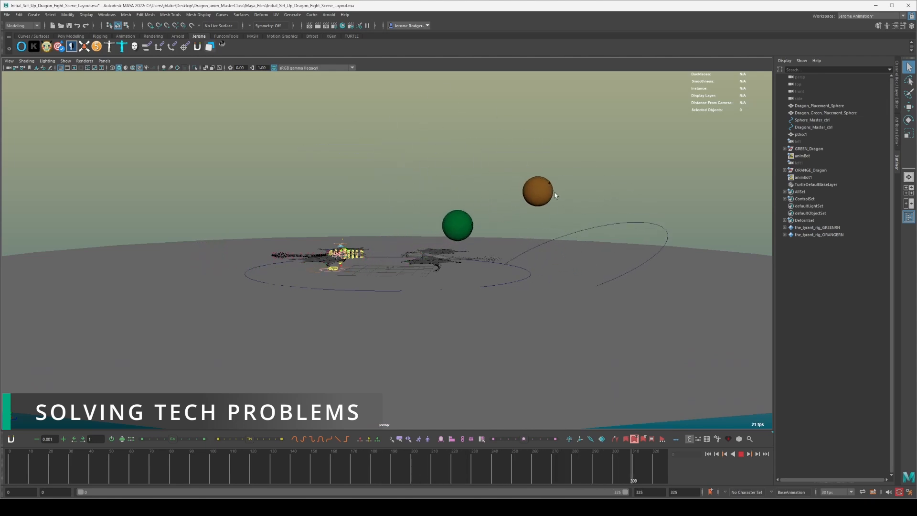
key(alt+v)
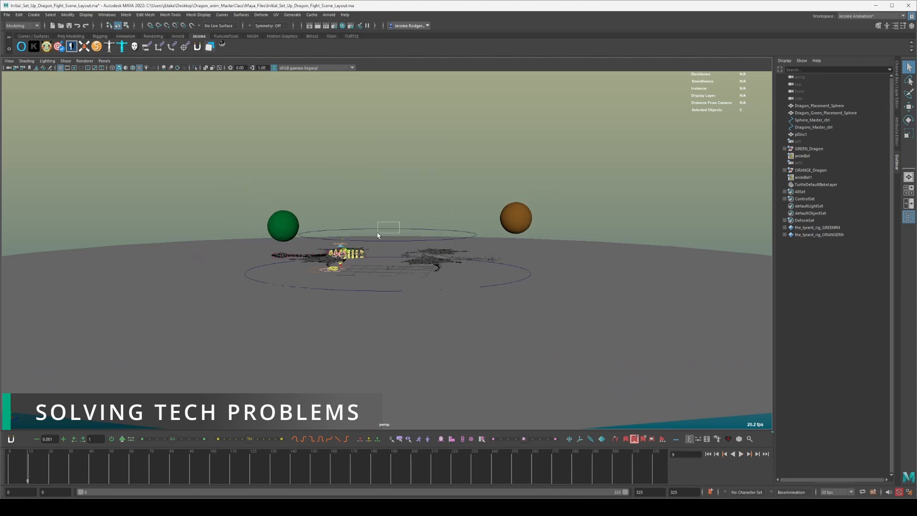
click(372, 235)
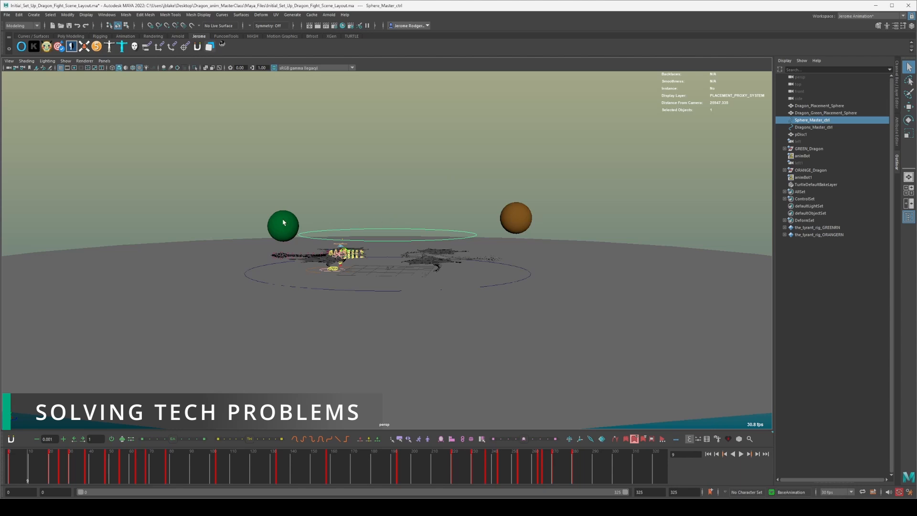
key(alt+v)
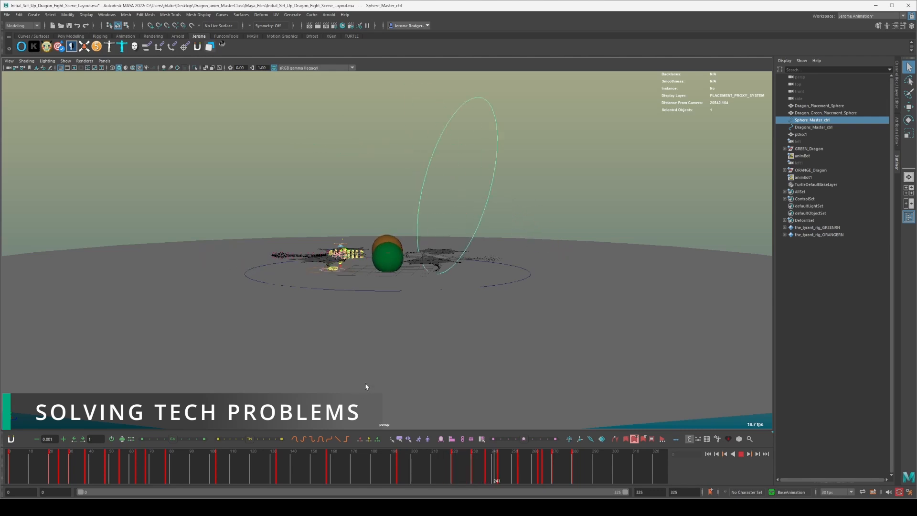
key(Escape)
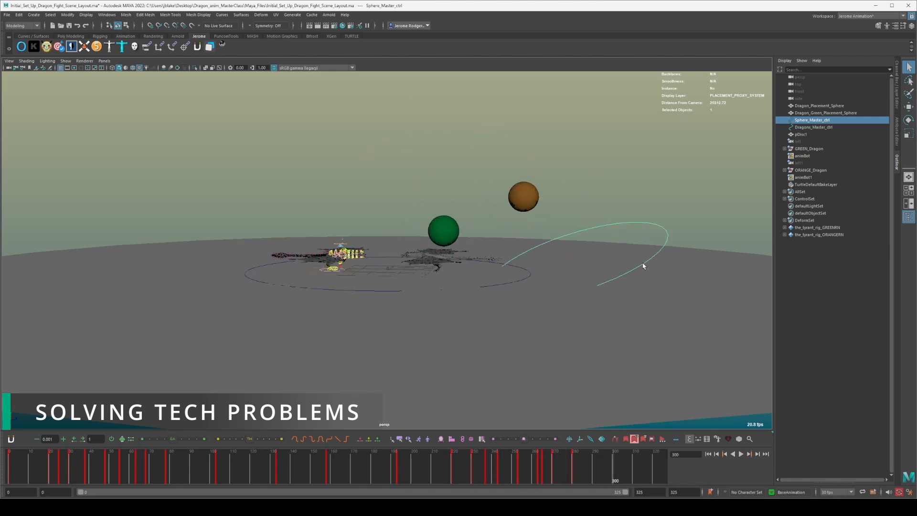
Display a motion trail for the orange placement sphere at frame 0 and play its animation to frame 145.
click(649, 184)
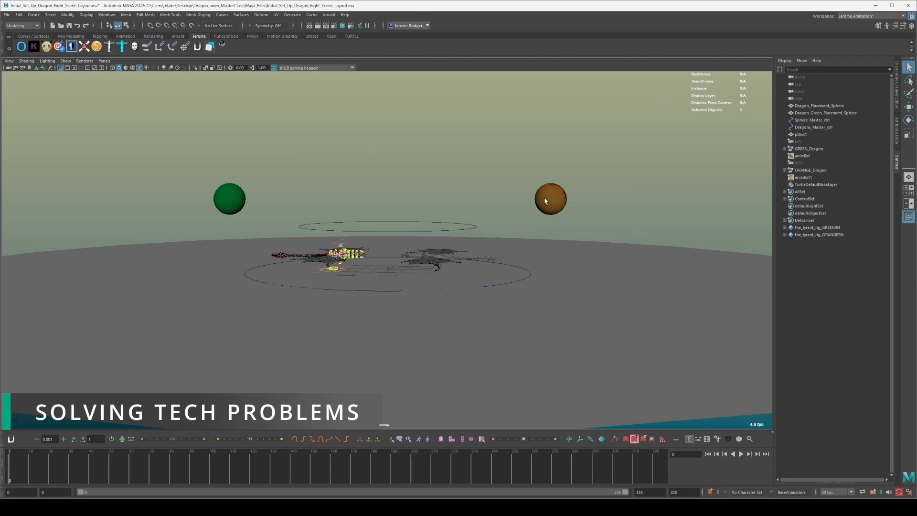
click(546, 196)
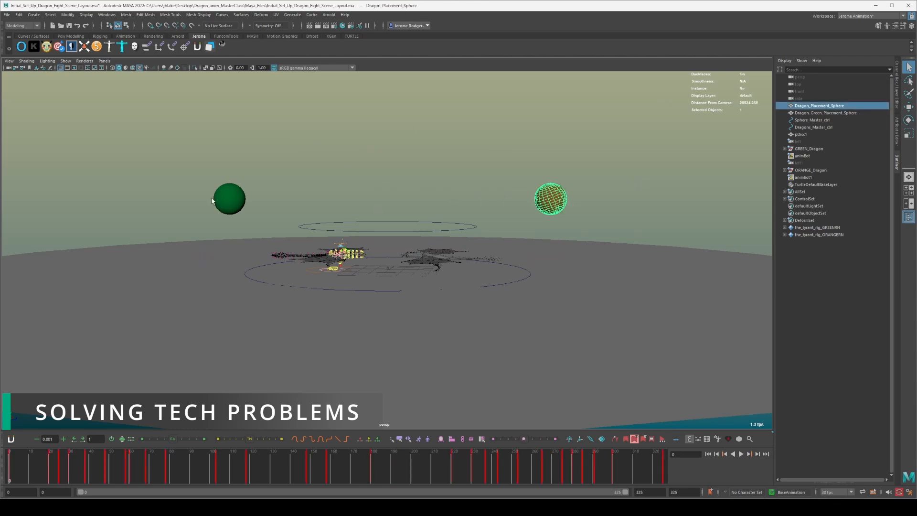
click(223, 198)
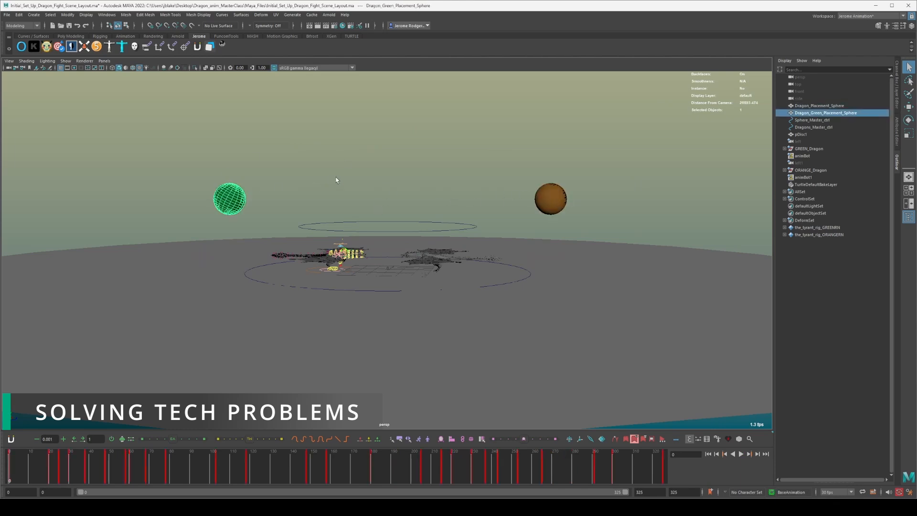
scroll(336, 180, up, 4)
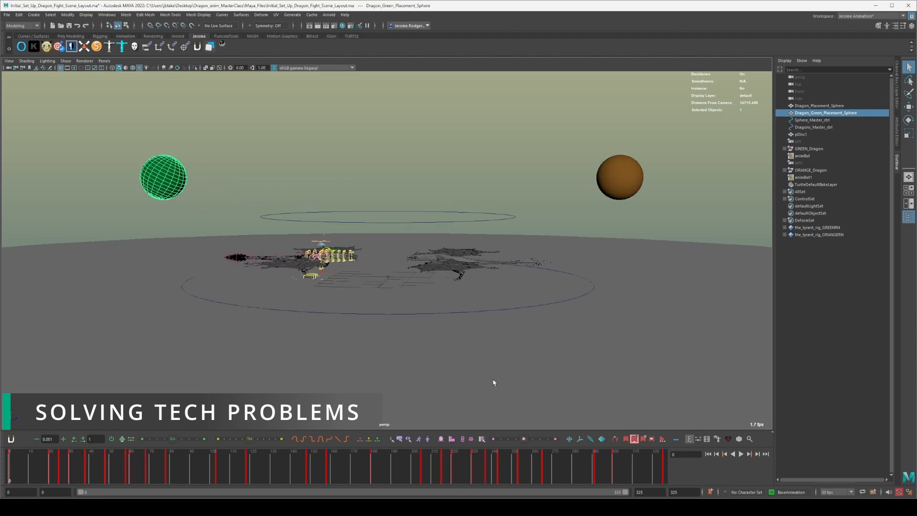
click(635, 171)
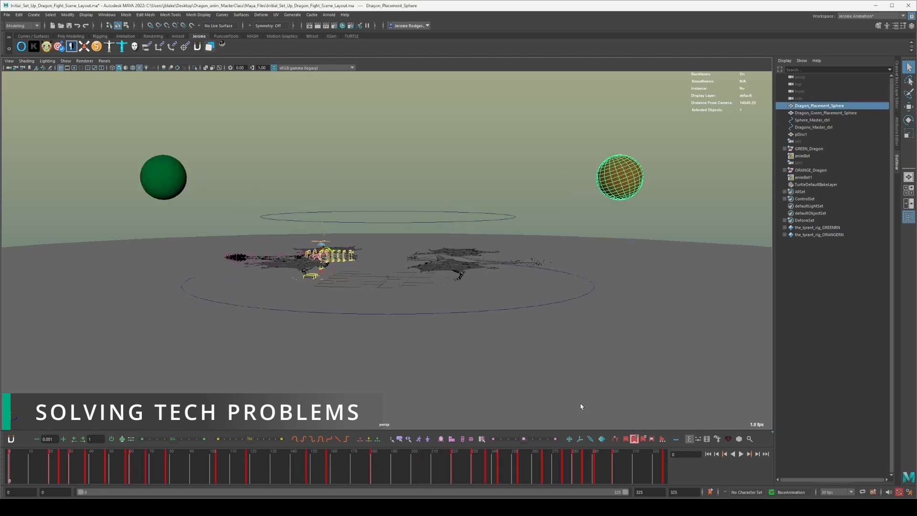
click(614, 439)
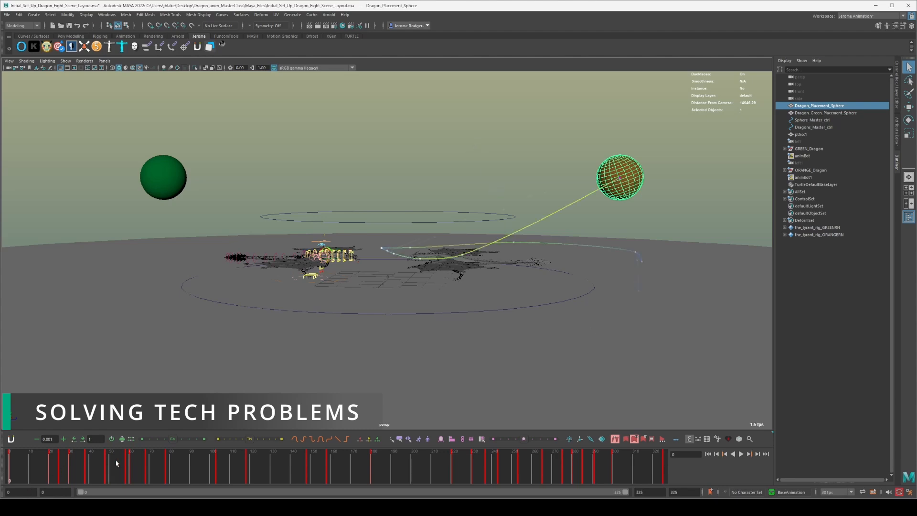
key(alt+v)
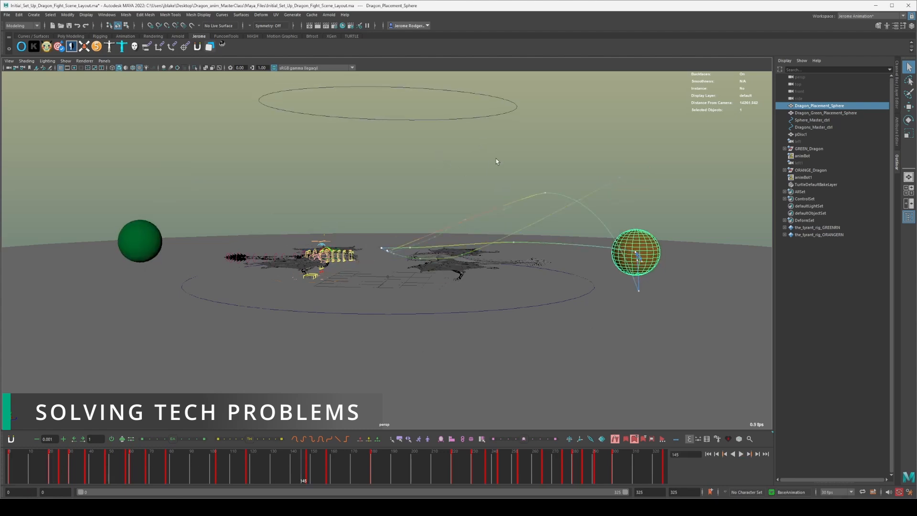
Undo the unparenting so both placement spheres are back under Sphere_Master_ctrl.
key(ctrl+z)
key(ctrl+z)
key(ctrl+z)
key(ctrl+z)
key(ctrl+z)
key(ctrl+z)
key(ctrl+z)
key(ctrl+z)
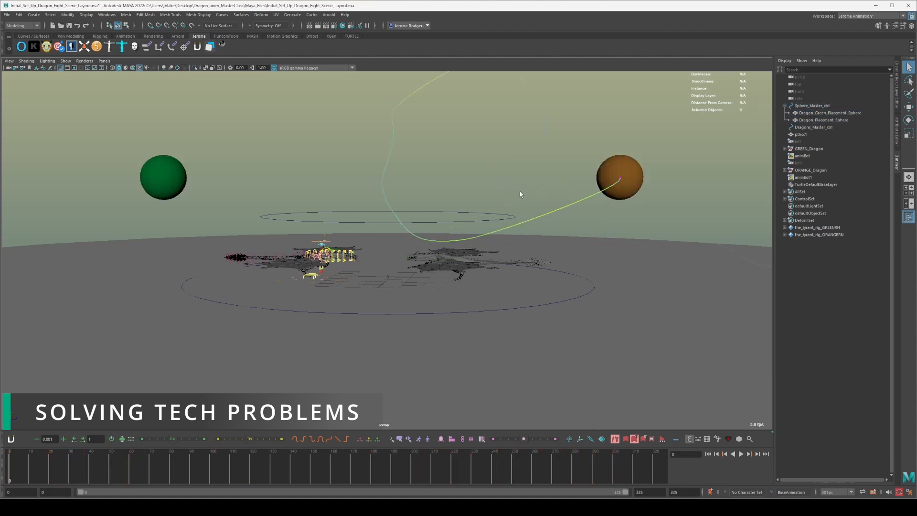
scroll(506, 186, down, 5)
scroll(451, 183, up, 2)
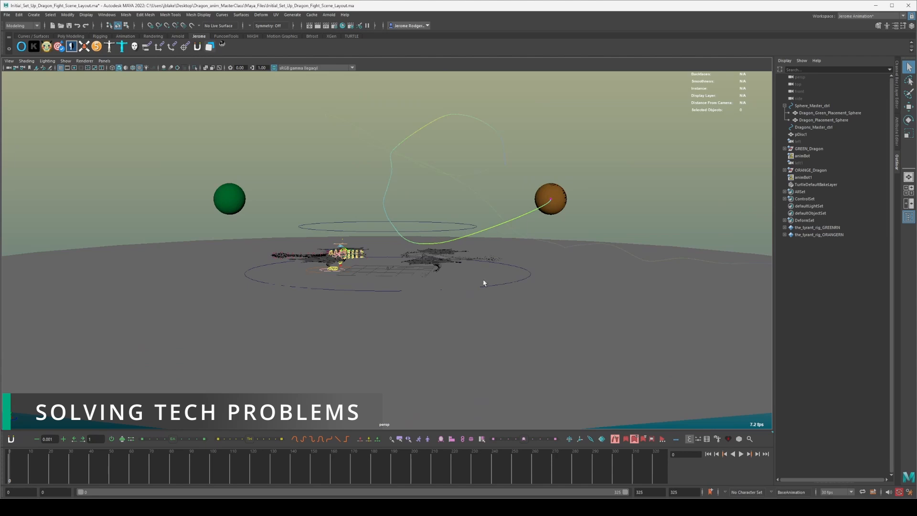
Play the parented spheres along the motion trail with the master control selected, stop at frame 192, and view the scene from above.
key(alt+v)
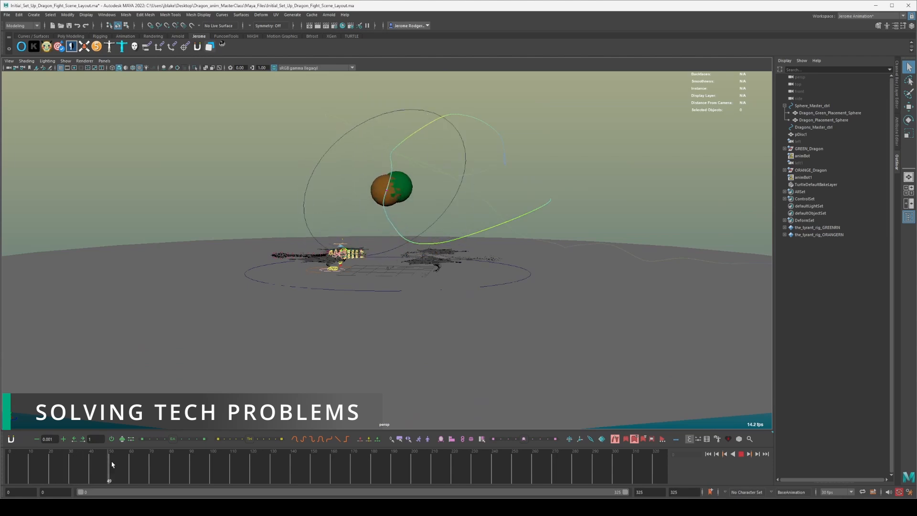
mouse_move(122, 461)
mouse_down()
mouse_move(143, 461)
mouse_move(2, 461)
mouse_move(120, 460)
mouse_up()
click(409, 143)
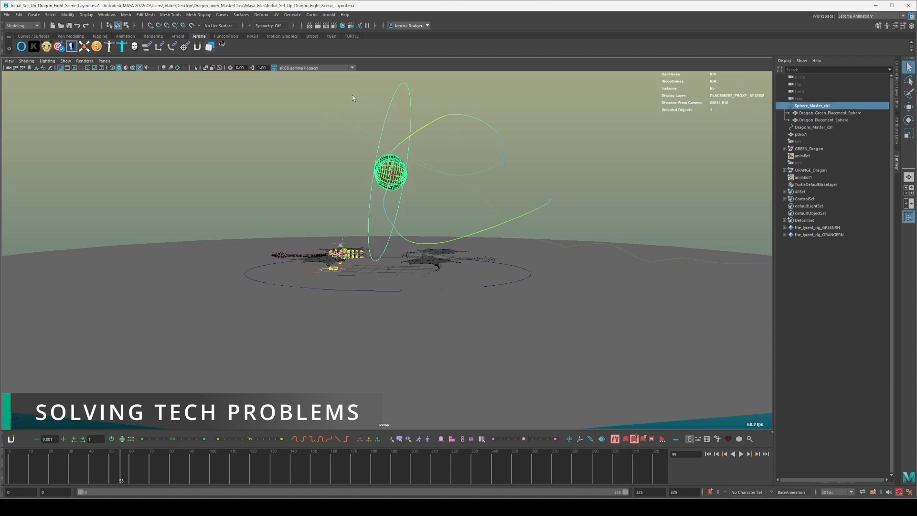
scroll(423, 160, up, 3)
key(alt+v)
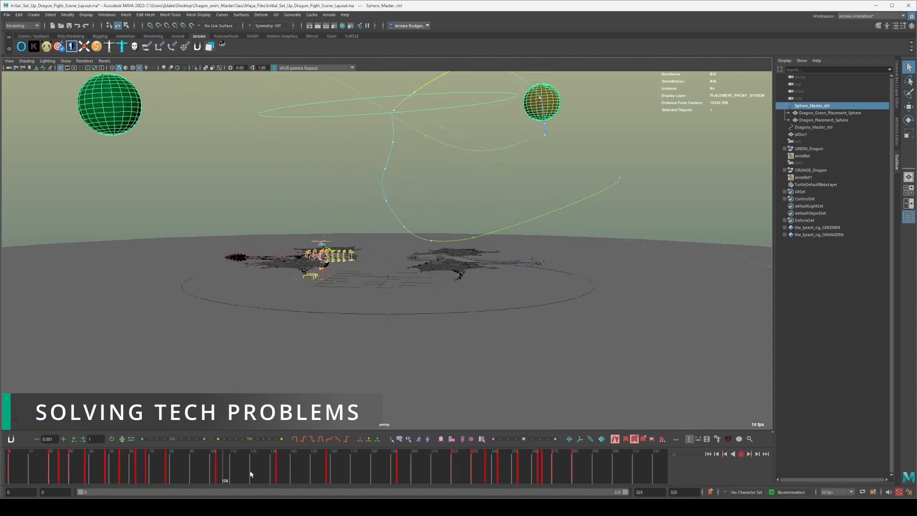
key(alt+v)
alt+drag(505, 186, 256, 75)
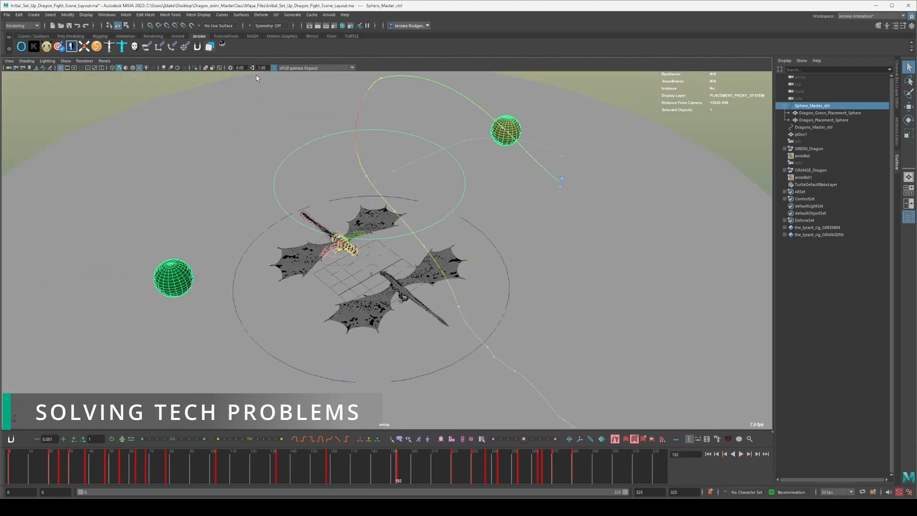
click(150, 84)
alt+drag(151, 84, 323, 145)
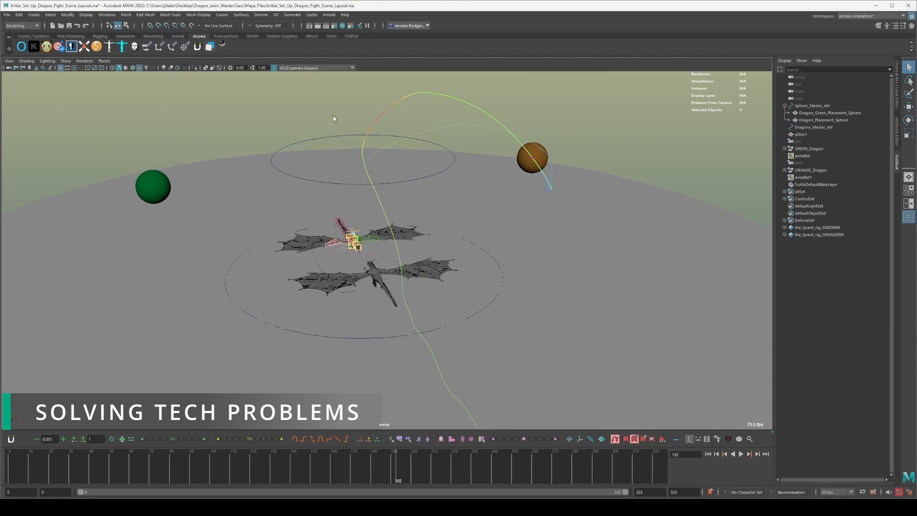
Select the sphere master control, go to frame 167, and activate the Rotate tool on it.
click(326, 139)
drag(331, 479, 347, 481)
key(e)
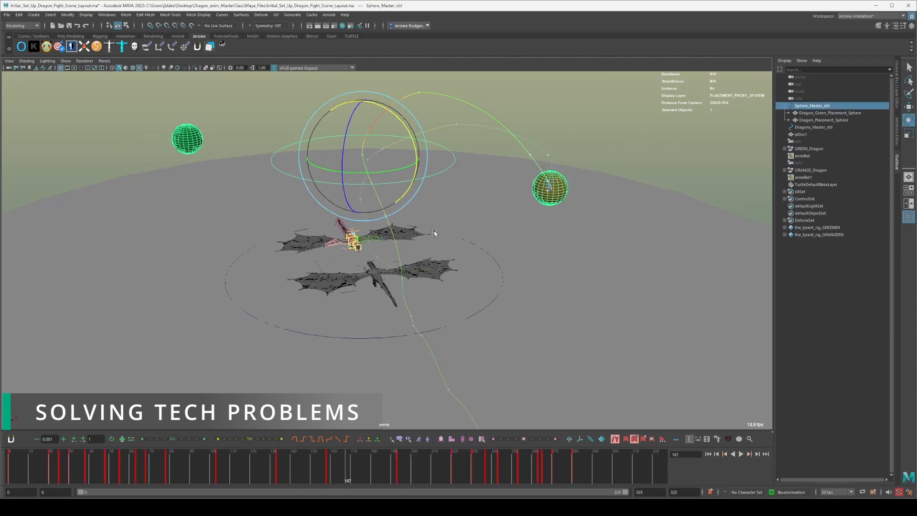
drag(408, 169, 439, 257)
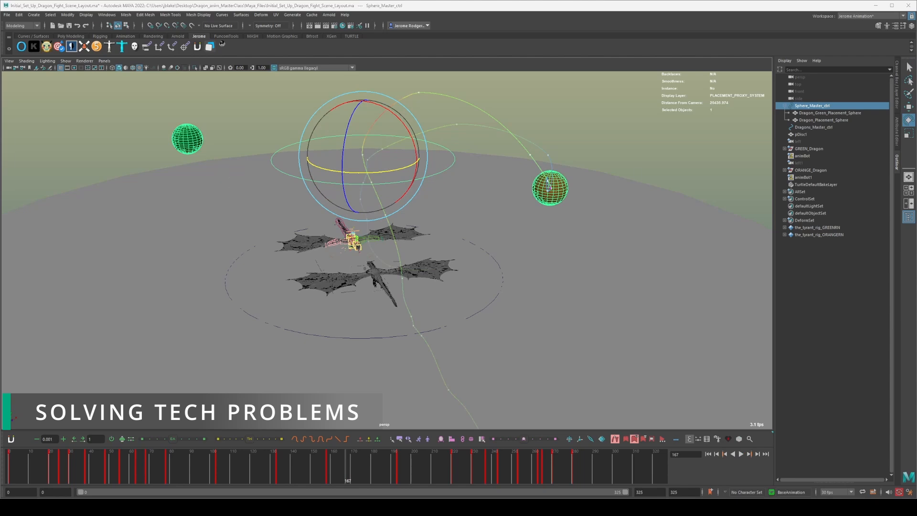
Examine the sphere master control's Rotate Y curve in the Graph Editor and move the editor out of the way.
drag(912, 83, 223, 86)
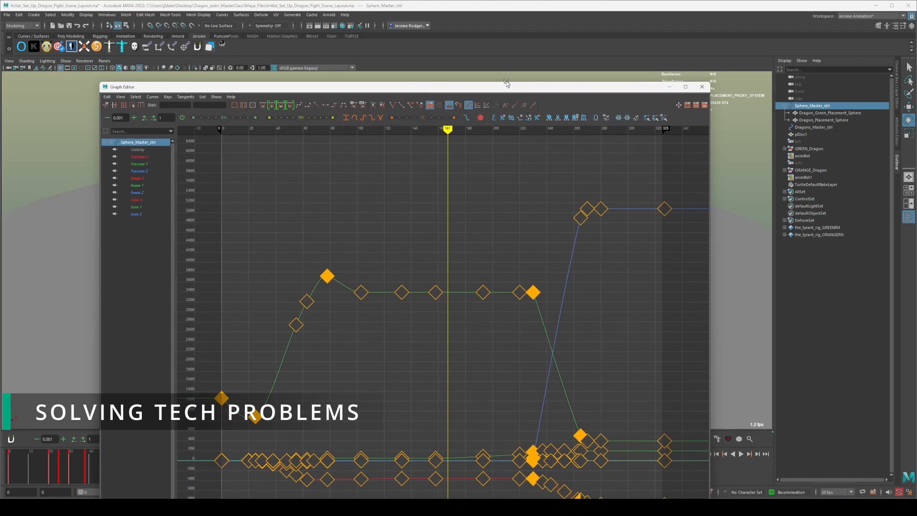
drag(506, 83, 427, 248)
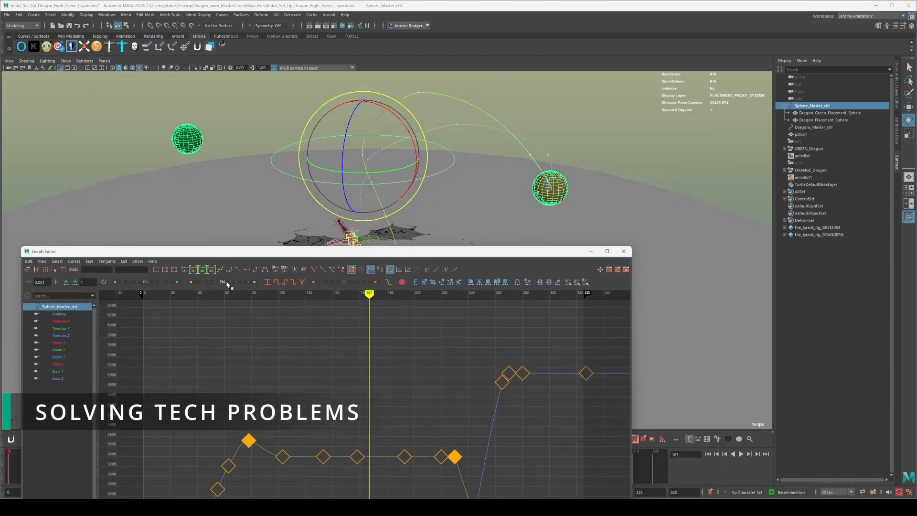
click(67, 352)
drag(236, 251, 295, 83)
scroll(321, 339, down, 4)
scroll(324, 339, up, 4)
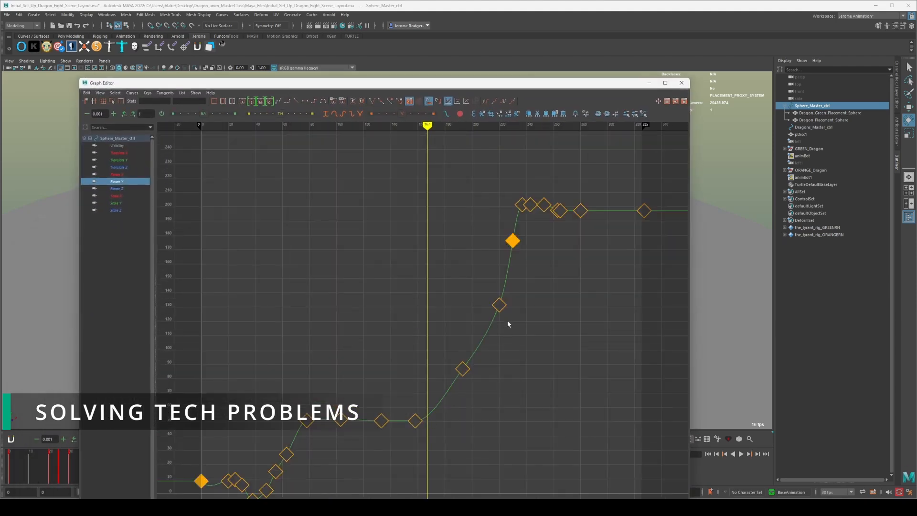
drag(410, 376, 420, 429)
drag(515, 204, 519, 209)
drag(617, 86, 916, 88)
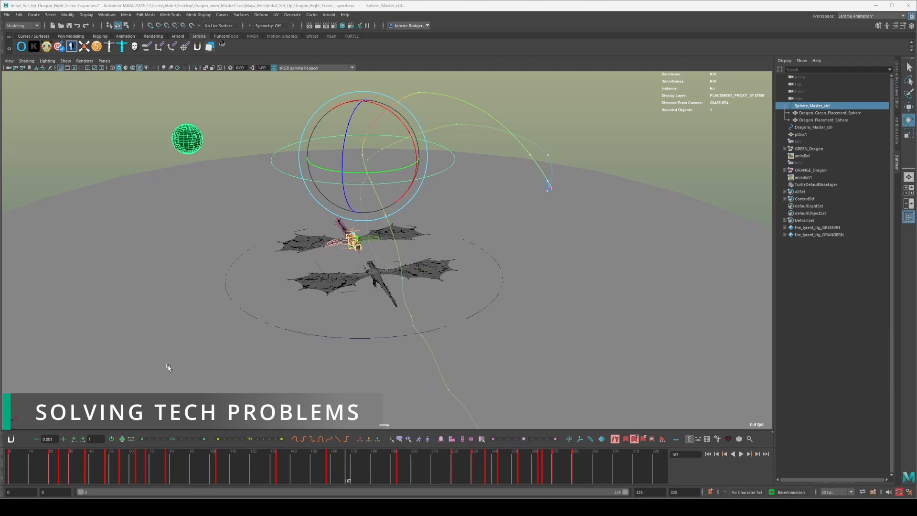
Play the sphere layout animation from the start with the sphere master control selected and stop at frame 156.
drag(53, 462, 9, 464)
alt+drag(199, 313, 249, 304)
key(alt+v)
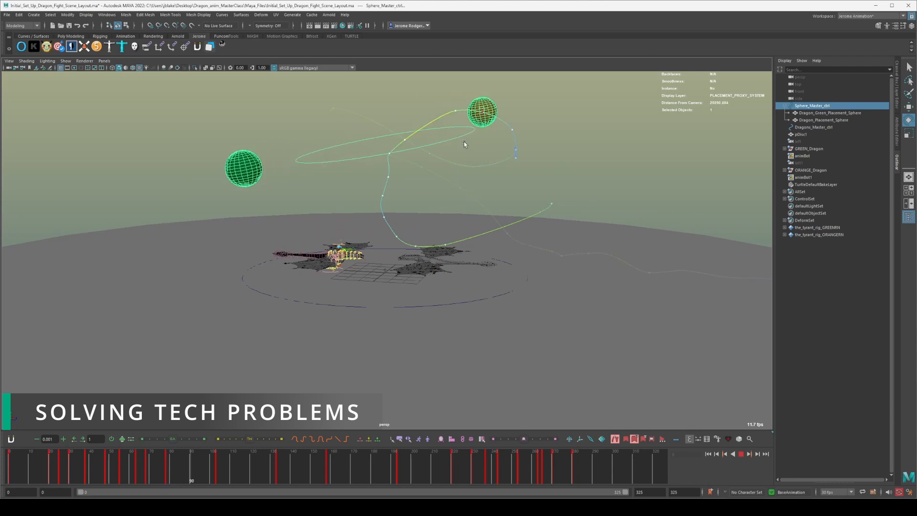
key(alt+v)
Try rotating the sphere master control around one axis at frame 156, and undo that rotation.
alt+drag(468, 157, 413, 151)
mouse_move(345, 118)
mouse_down()
mouse_move(341, 135)
mouse_move(350, 118)
mouse_move(349, 127)
mouse_up()
key(ctrl+z)
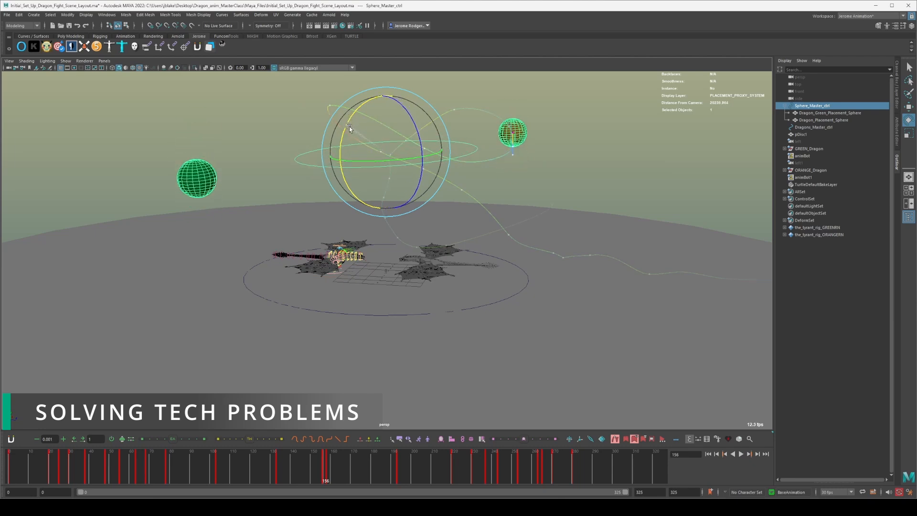
Select only the green placement sphere at frame 156 and nudge it slightly upward with the Move tool.
click(251, 146)
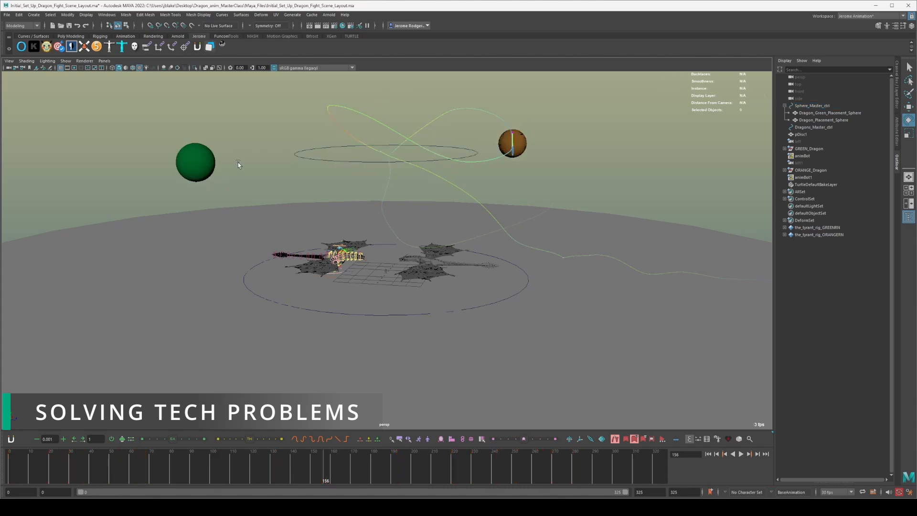
scroll(215, 162, up, 3)
click(69, 97)
alt+middle_drag(135, 156, 190, 199)
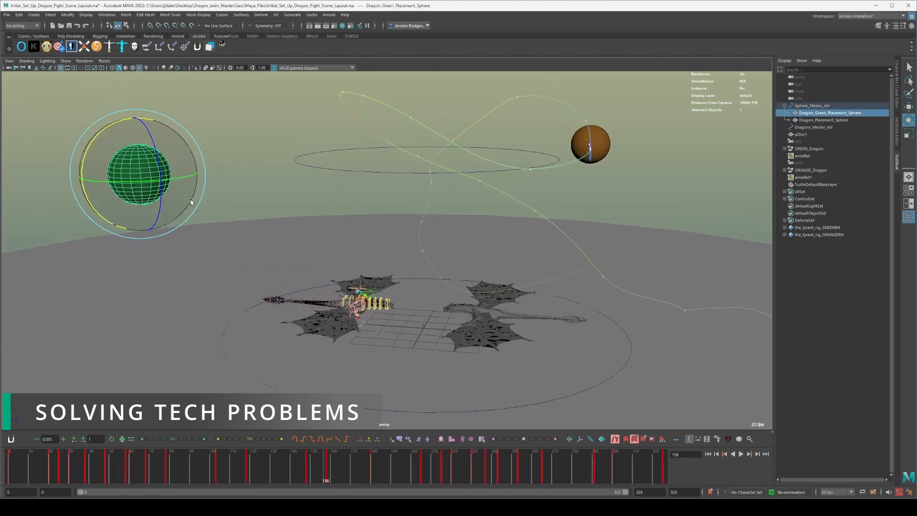
key(w)
drag(132, 115, 134, 111)
Play the animation with the green placement sphere selected, check it around frame 254, and stop at frame 0.
click(153, 466)
key(alt+v)
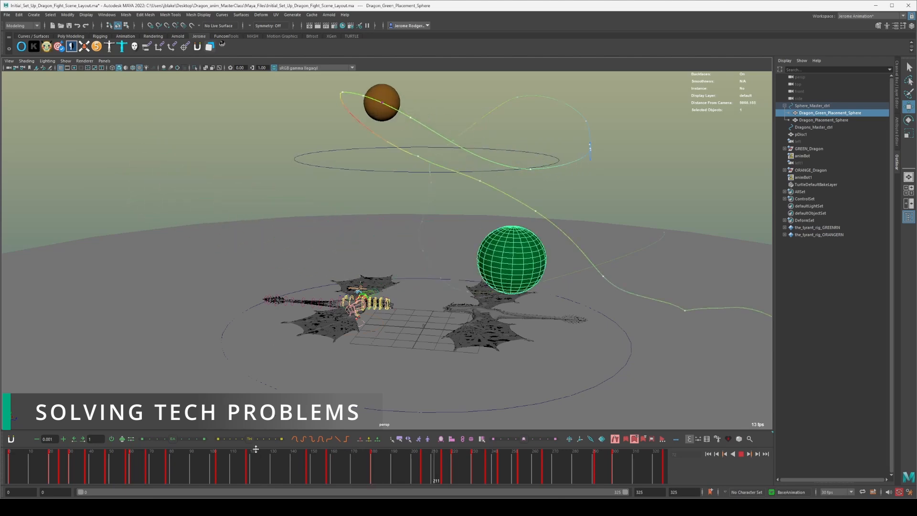
key(alt+v)
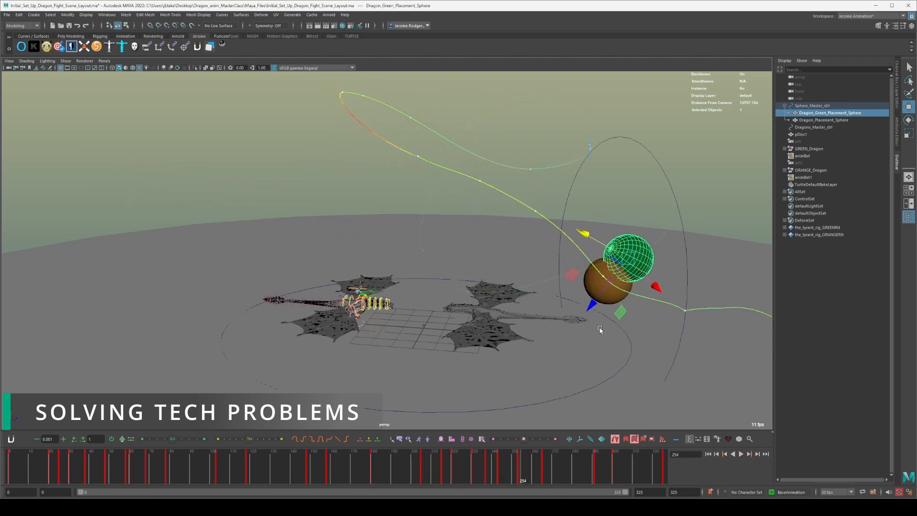
alt+middle_drag(290, 371, 251, 341)
key(alt+v)
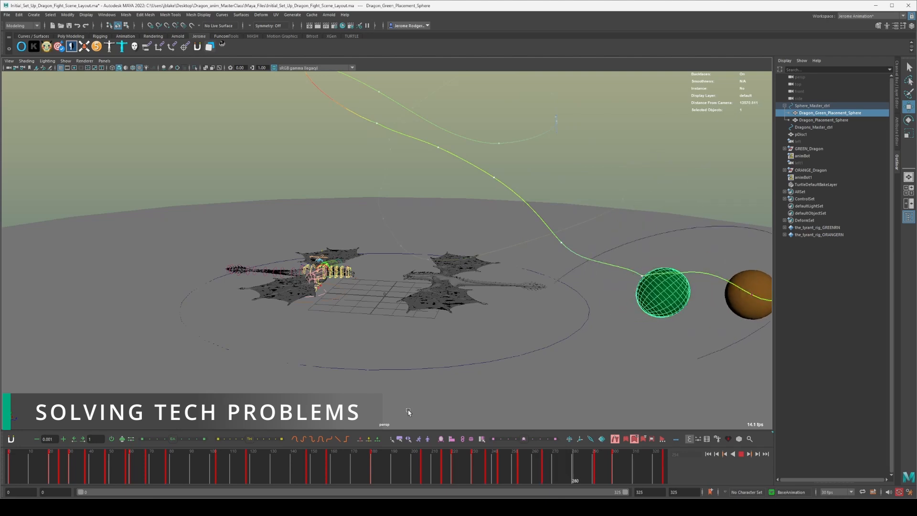
scroll(464, 380, down, 3)
key(alt+v)
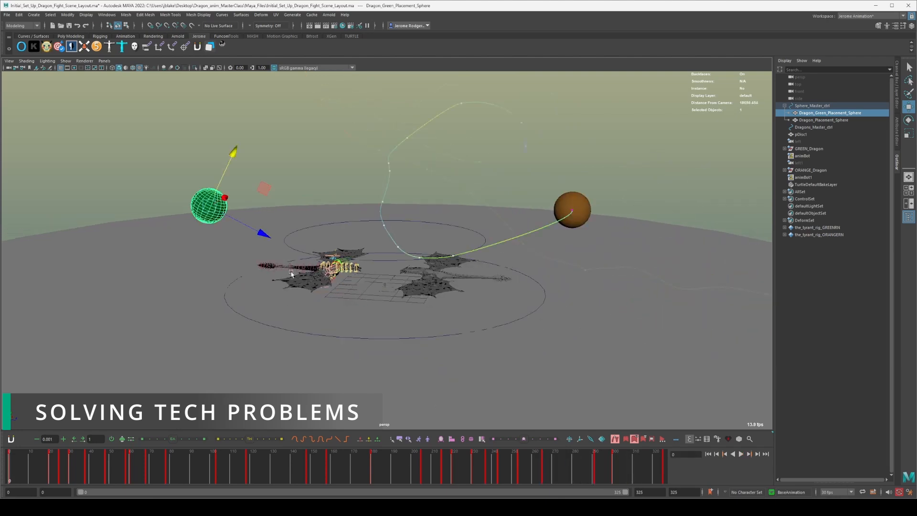
Clear the selection and open the scene file Layout_Completed_Dragon_Fight_Scene_Layout.ma.
click(338, 163)
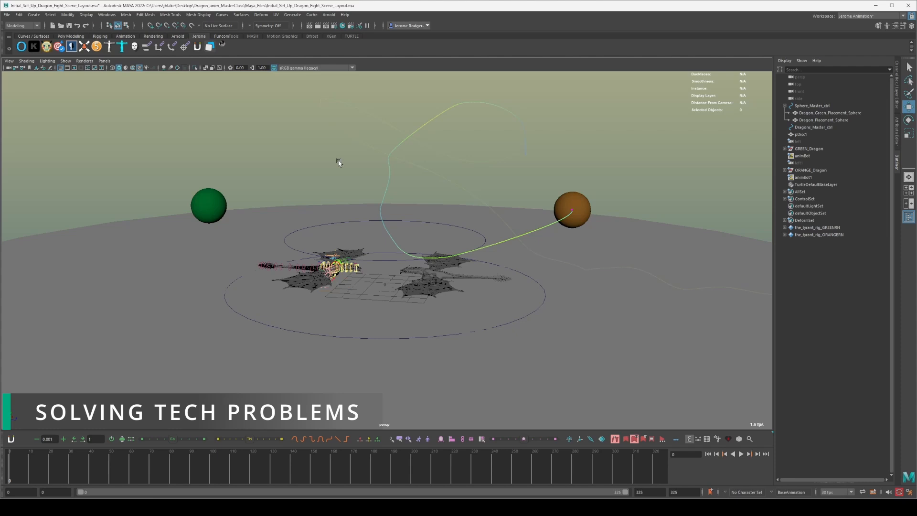
key(ctrl+o)
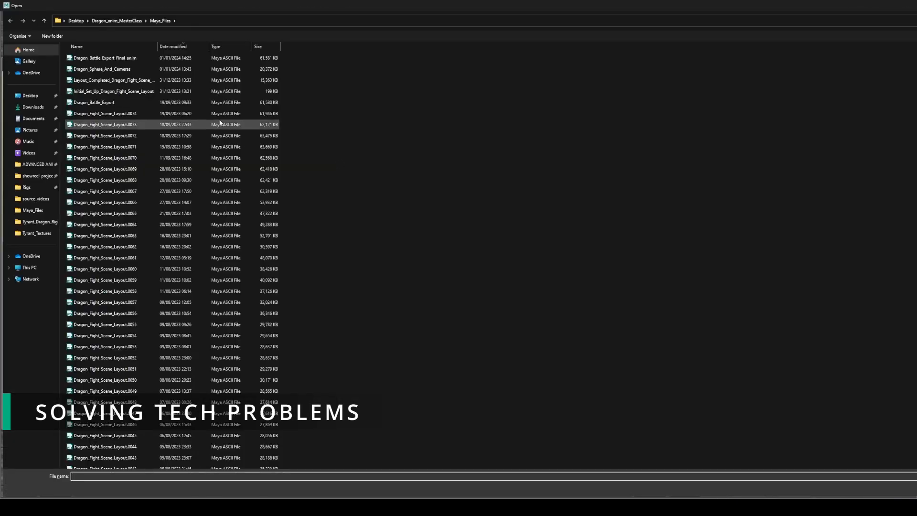
click(131, 82)
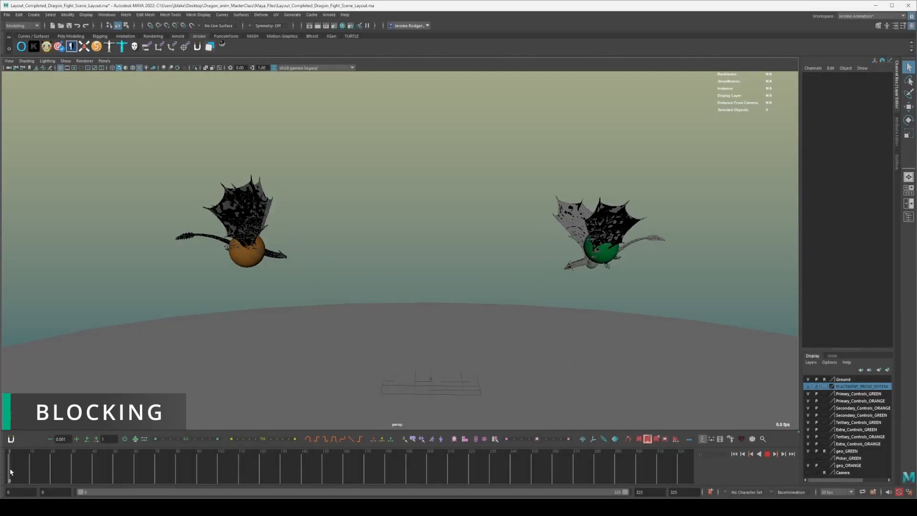
Review the opening frames of the completed layout, return to frame 0, and look closer at both dragons.
drag(10, 471, 75, 472)
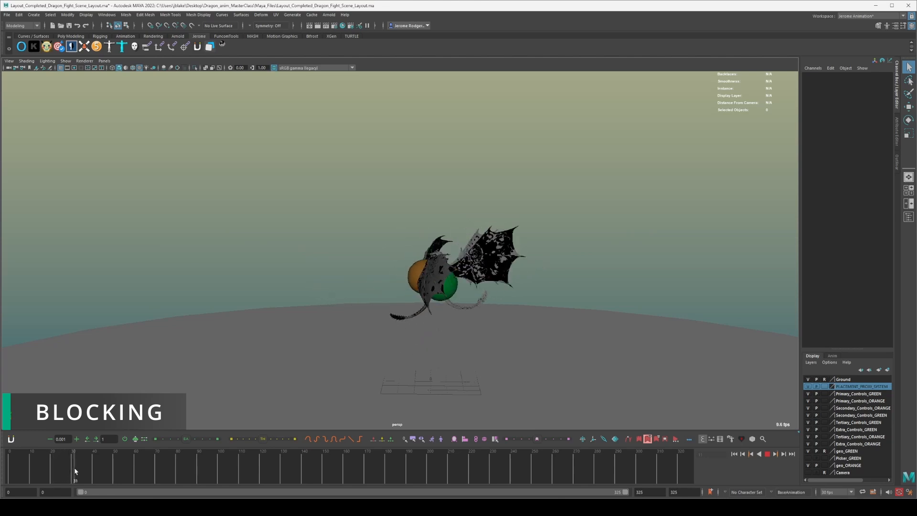
click(2, 455)
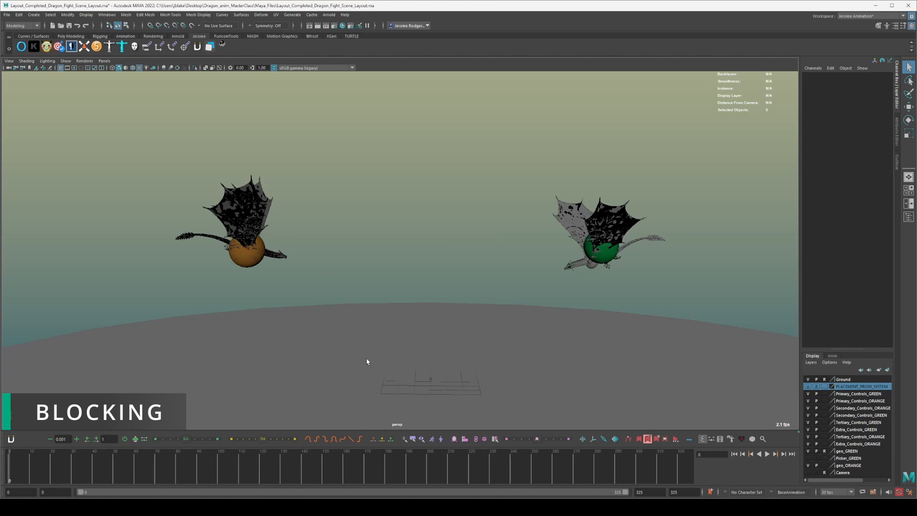
scroll(286, 270, up, 3)
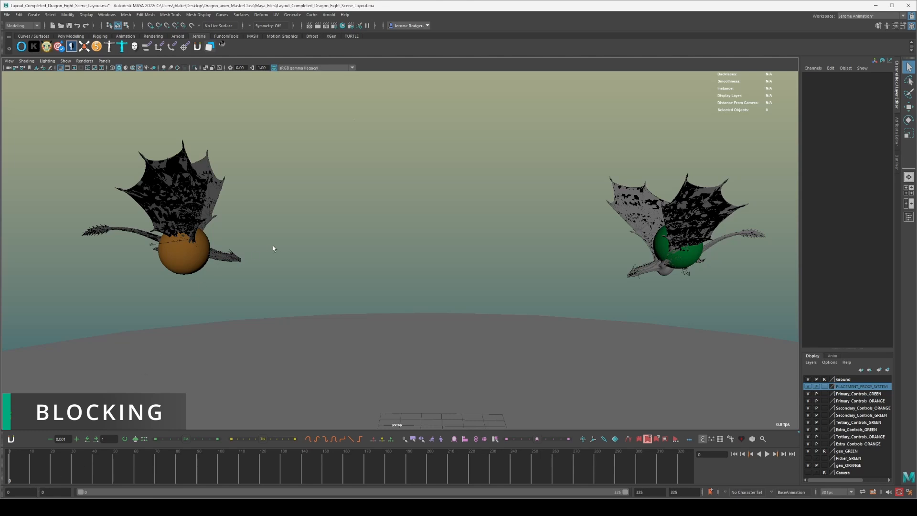
alt+drag(273, 248, 341, 231)
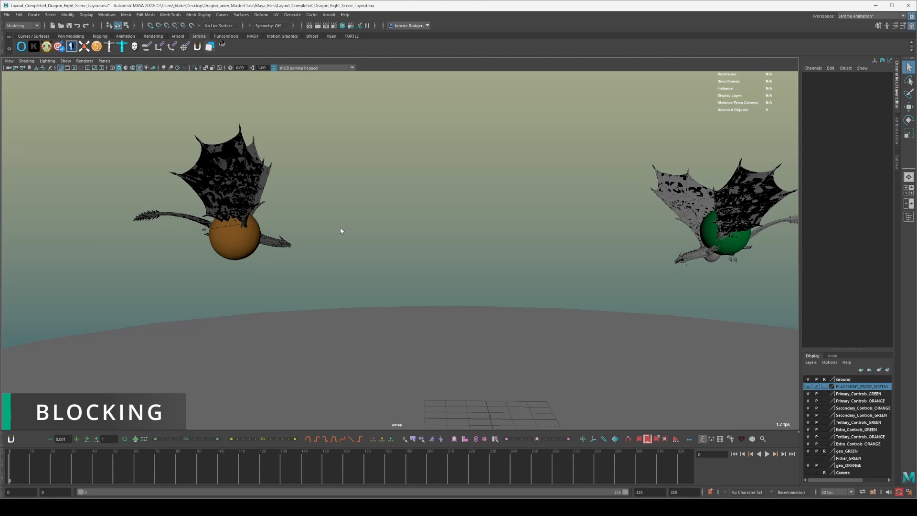
Display the rig controls and select the orange dragon's MainExtra4 control with the Move tool active.
key(alt+1)
scroll(262, 238, up, 4)
alt+middle_drag(189, 228, 373, 236)
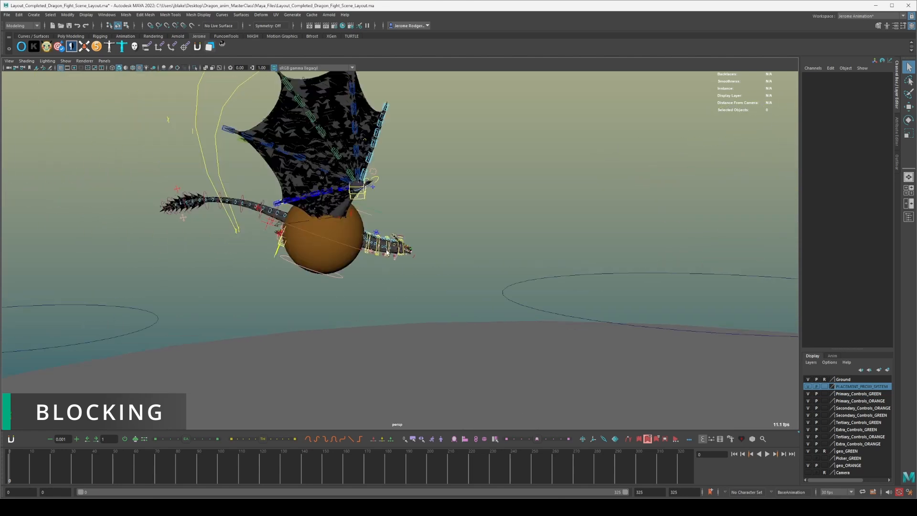
alt+drag(372, 236, 384, 228)
click(387, 213)
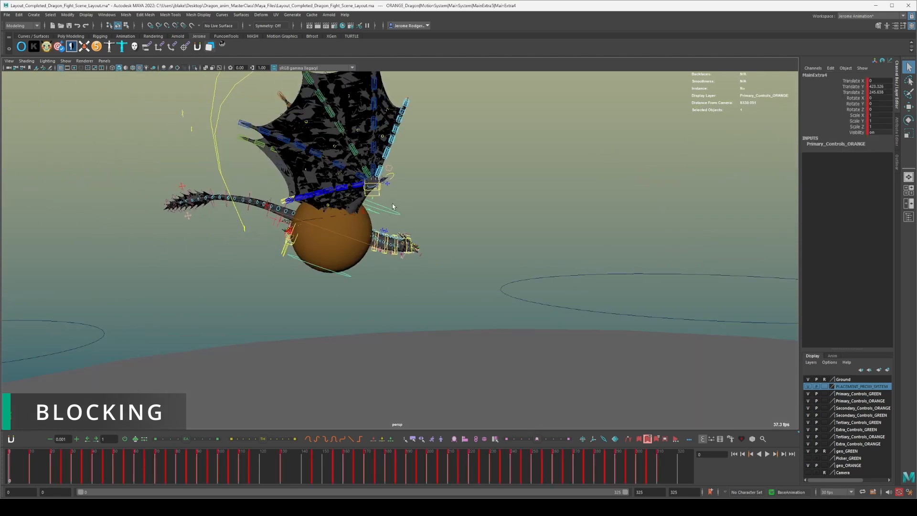
key(w)
drag(416, 175, 360, 242)
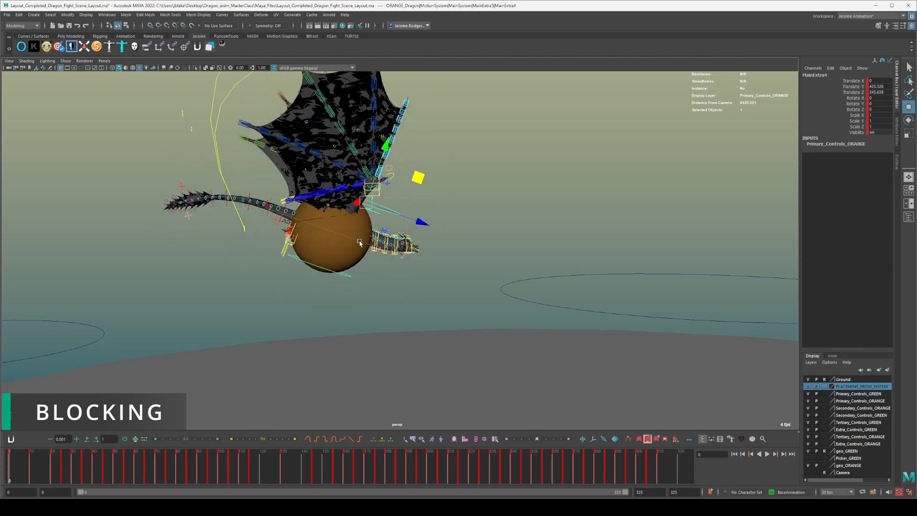
Select the orange dragon's MainExtra5 control and examine its placement around the orange sphere from several angles.
click(357, 244)
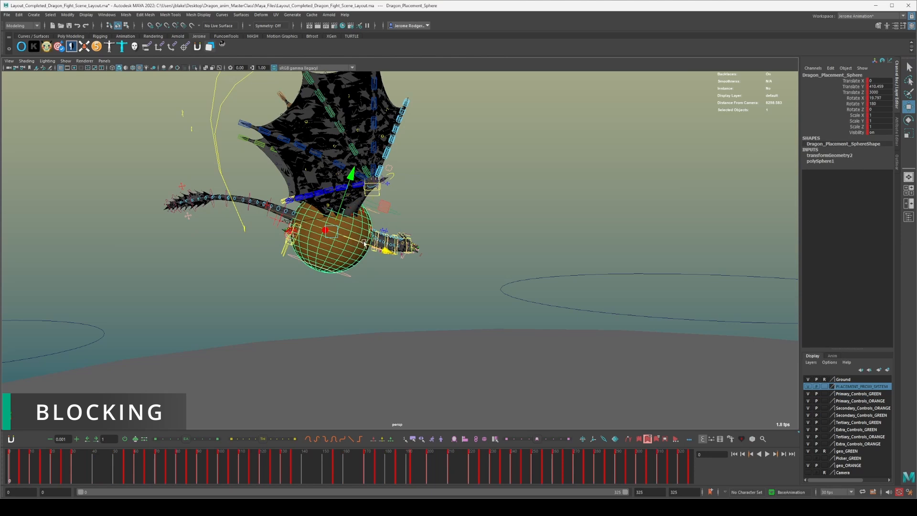
click(505, 195)
scroll(282, 232, up, 3)
scroll(282, 232, up, 2)
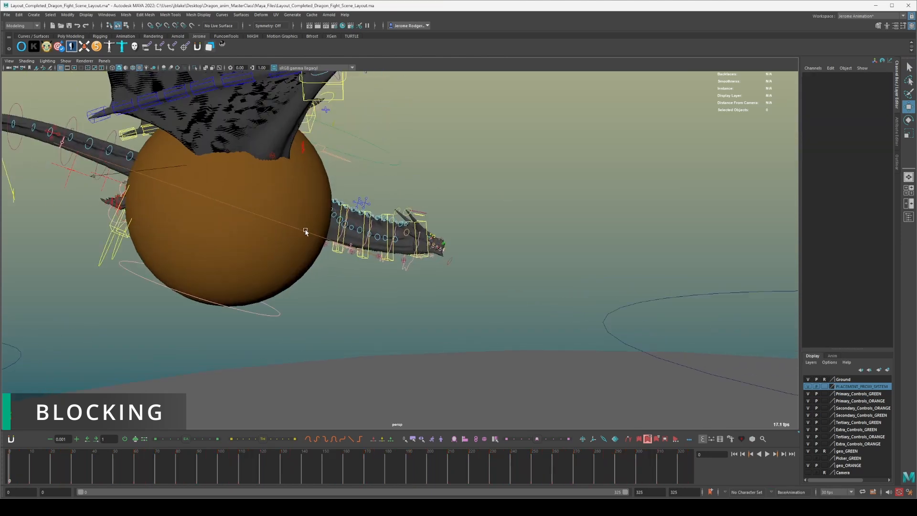
click(332, 240)
alt+drag(332, 240, 388, 235)
drag(537, 243, 523, 216)
alt+drag(418, 271, 525, 272)
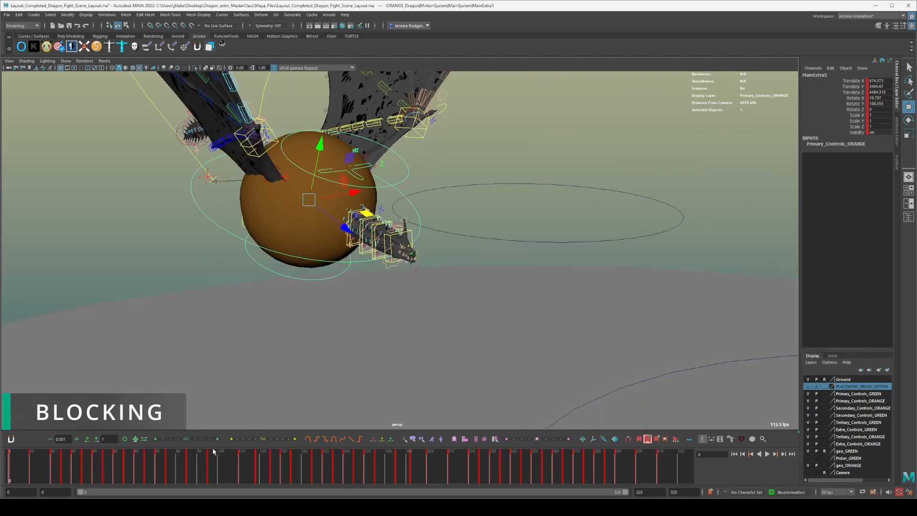
alt+drag(266, 302, 274, 267)
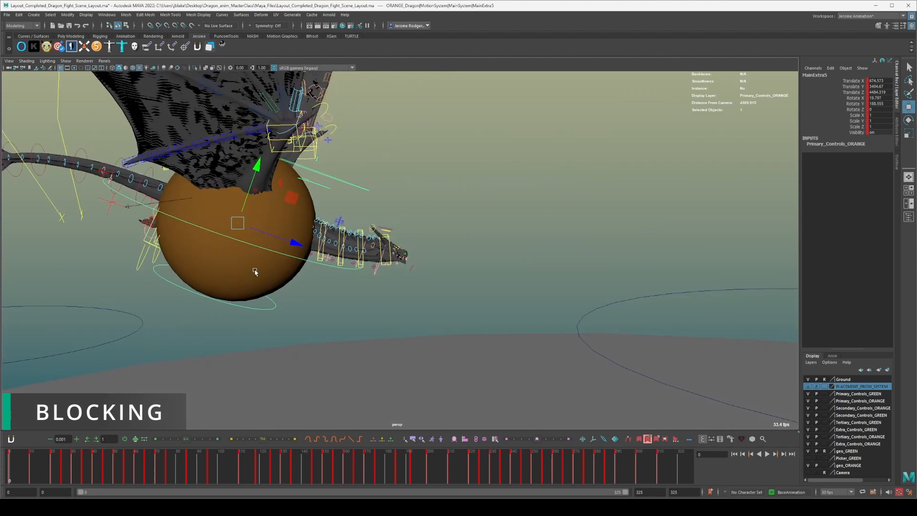
Select the orange placement sphere, scrub to frame 168 to compare it with the dragon, return to frame 0, and deselect it.
click(216, 268)
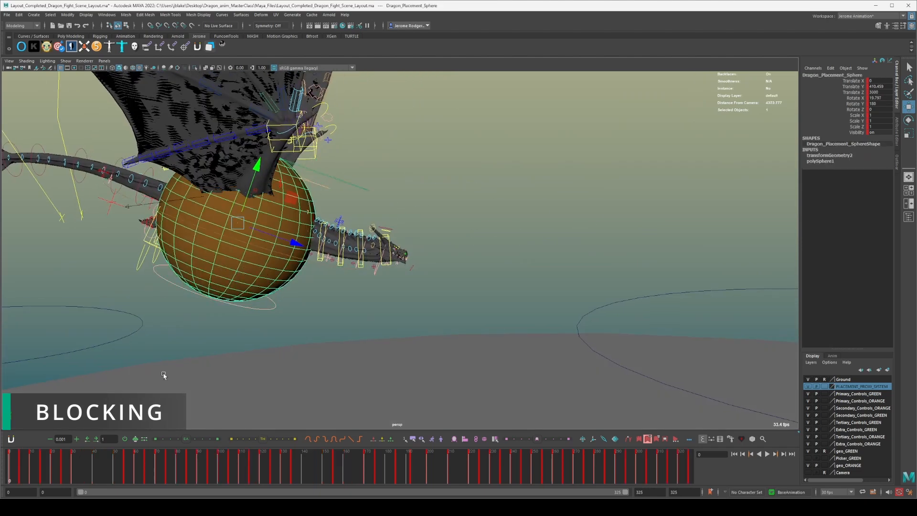
drag(37, 461, 362, 458)
scroll(408, 378, down, 7)
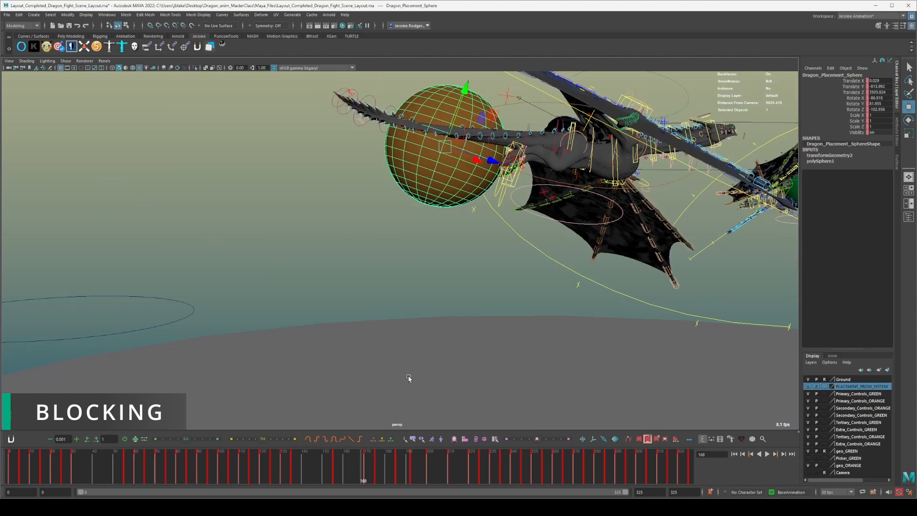
drag(32, 467, 2, 457)
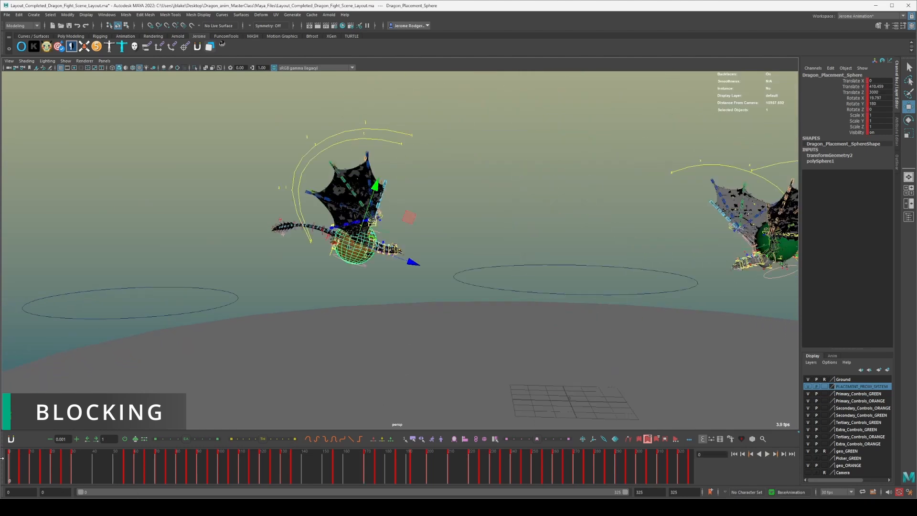
click(328, 271)
scroll(328, 270, up, 6)
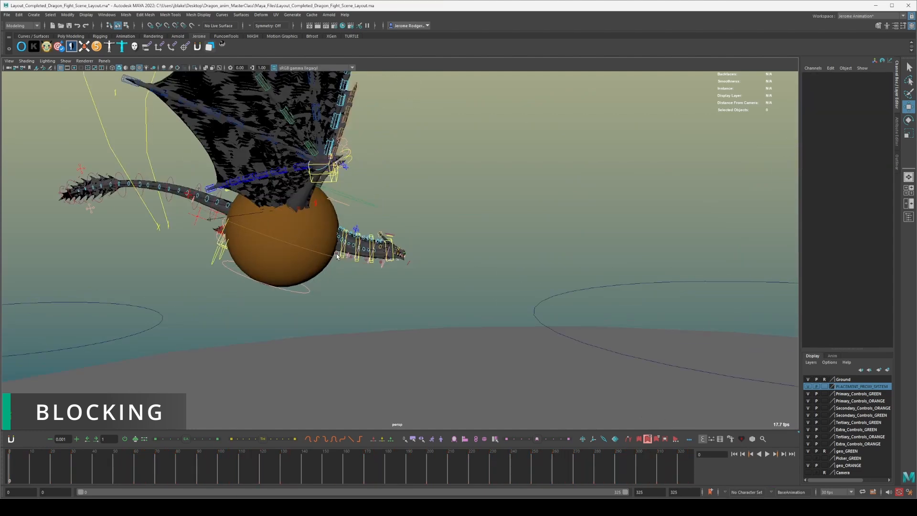
Select the orange dragon's MainExtra5 control together with the orange placement sphere at frame 0.
click(337, 259)
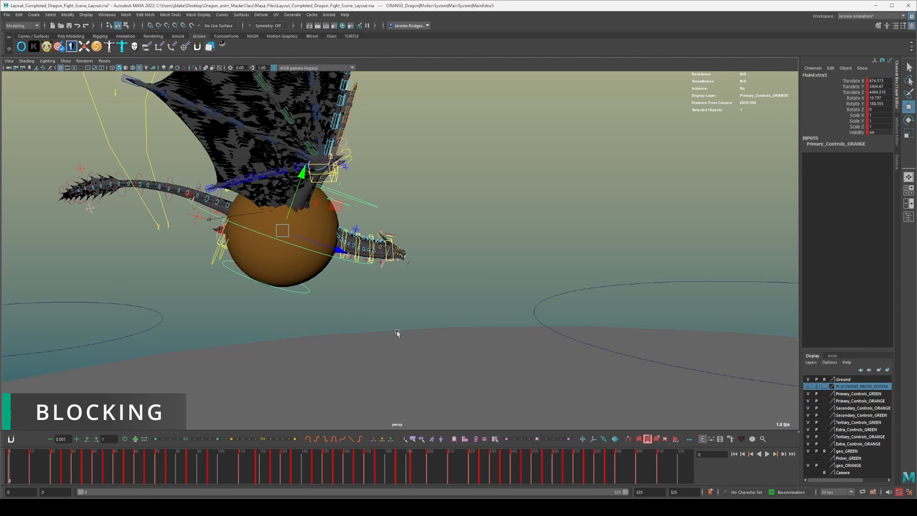
scroll(368, 310, up, 3)
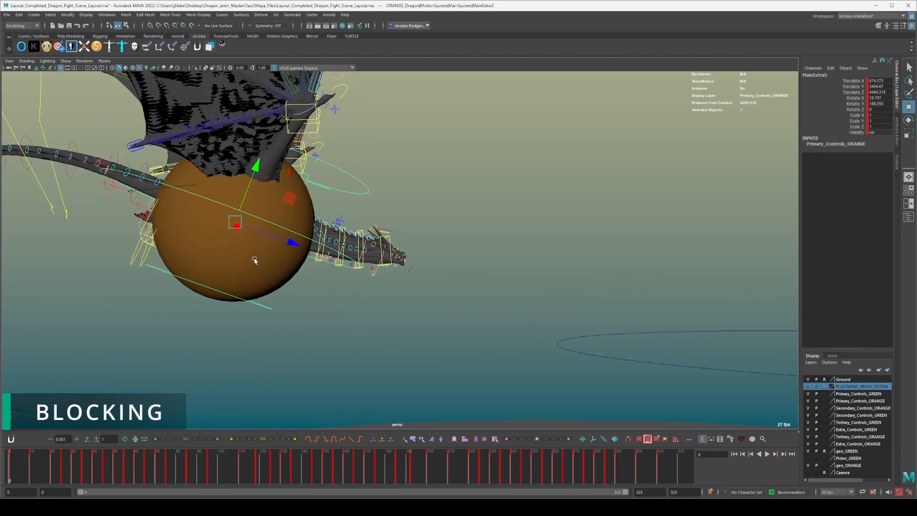
shift+click(274, 286)
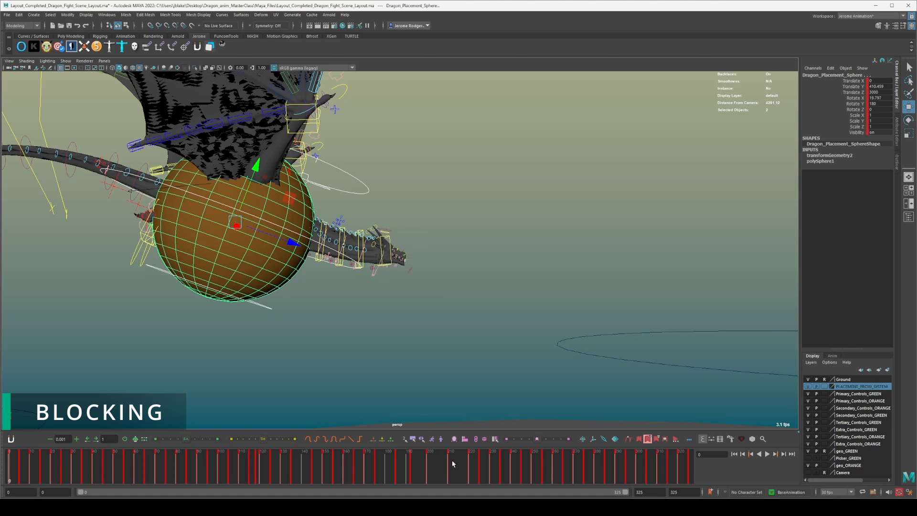
Go to the next key at frame 5 and apply Paste Xform Relationship to realign the dragon with its sphere.
key(period)
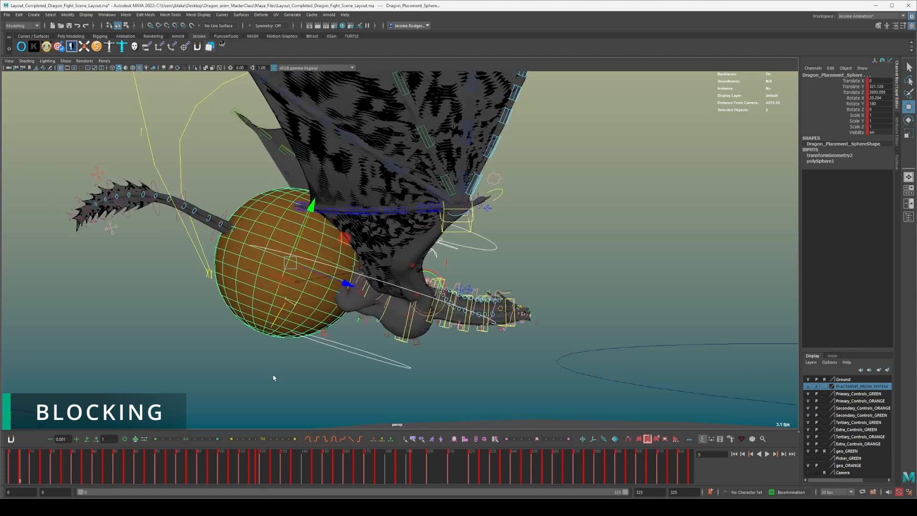
right_click(476, 438)
click(494, 440)
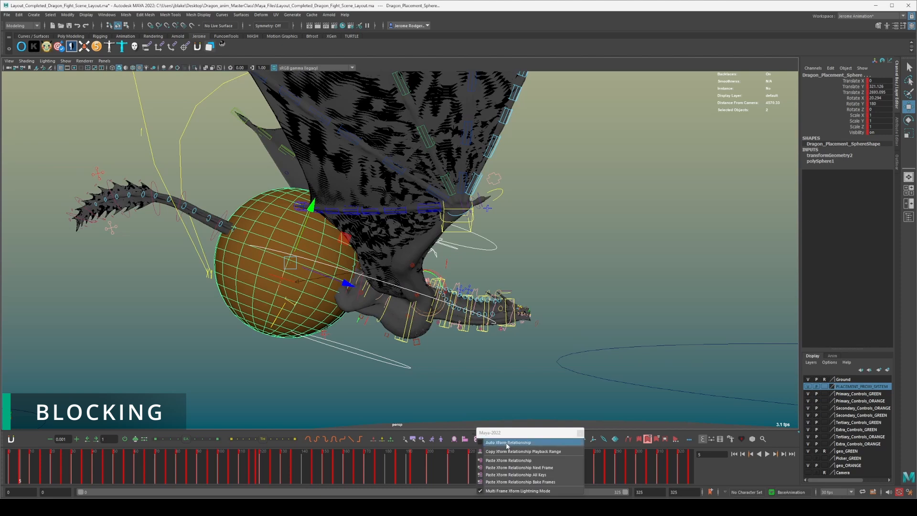
click(496, 460)
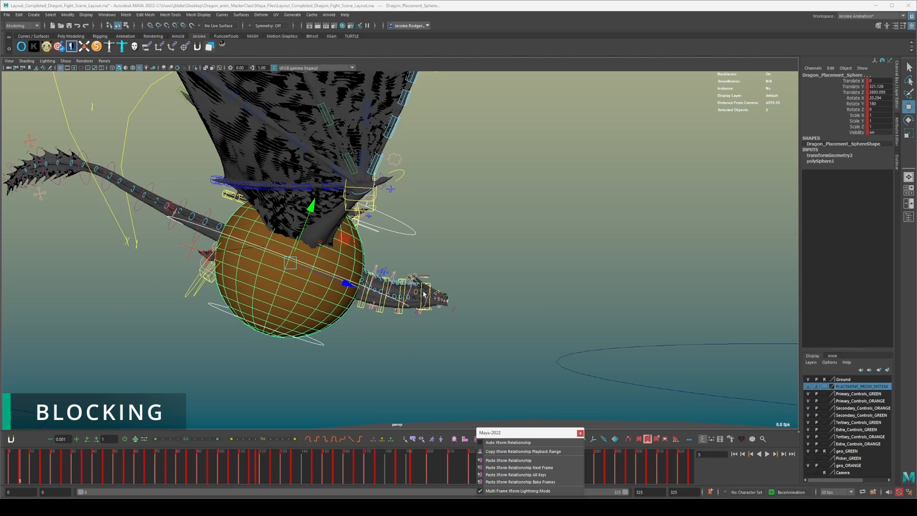
Apply Paste Xform Relationship across the remaining timeline range through frame 325, and clear the selection.
drag(574, 433, 670, 241)
shift+drag(26, 473, 755, 473)
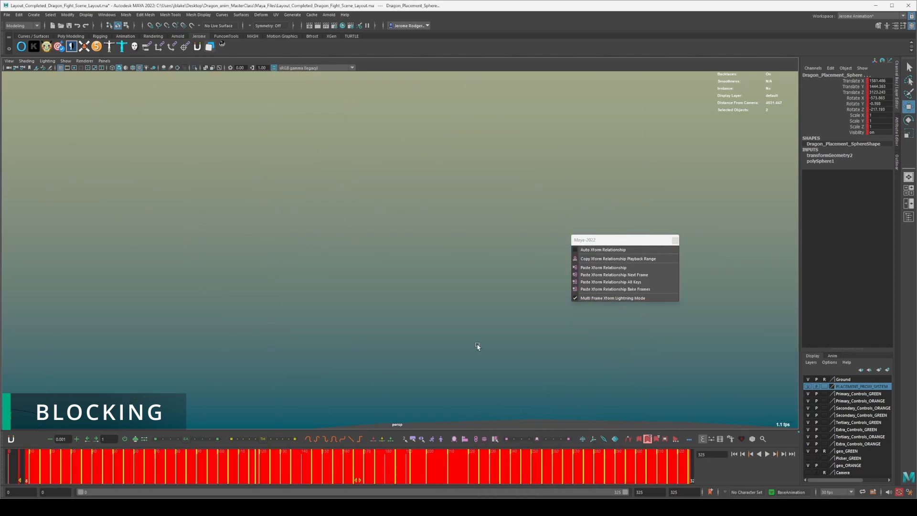
click(604, 268)
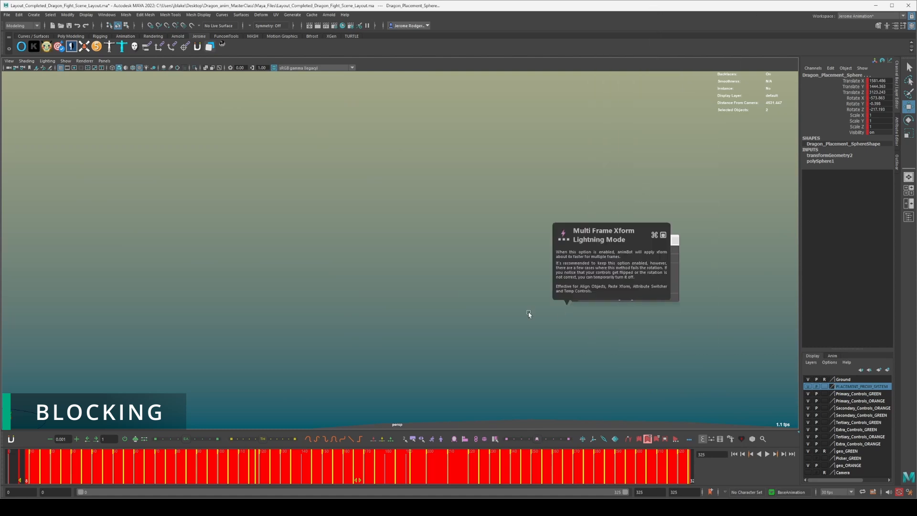
click(484, 314)
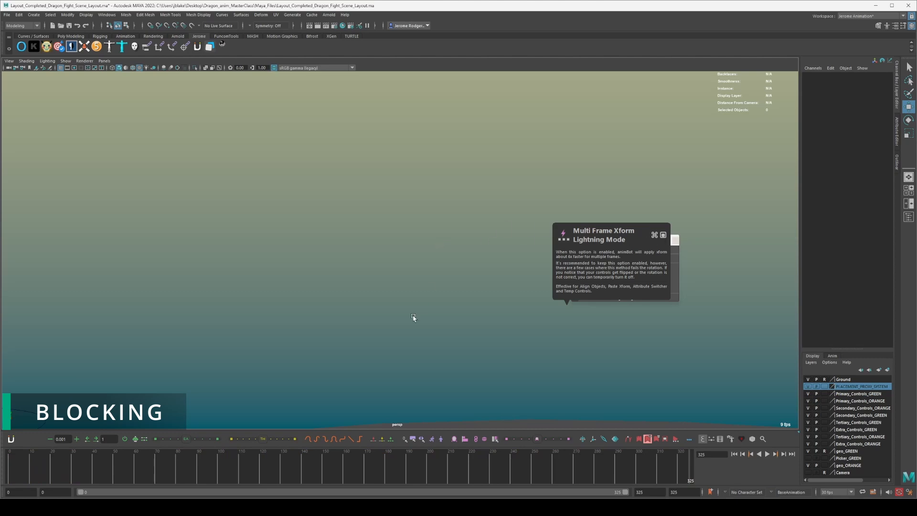
Go to frame 19, close the xform relationship options, and select the orange sphere's master control.
scroll(381, 350, down, 5)
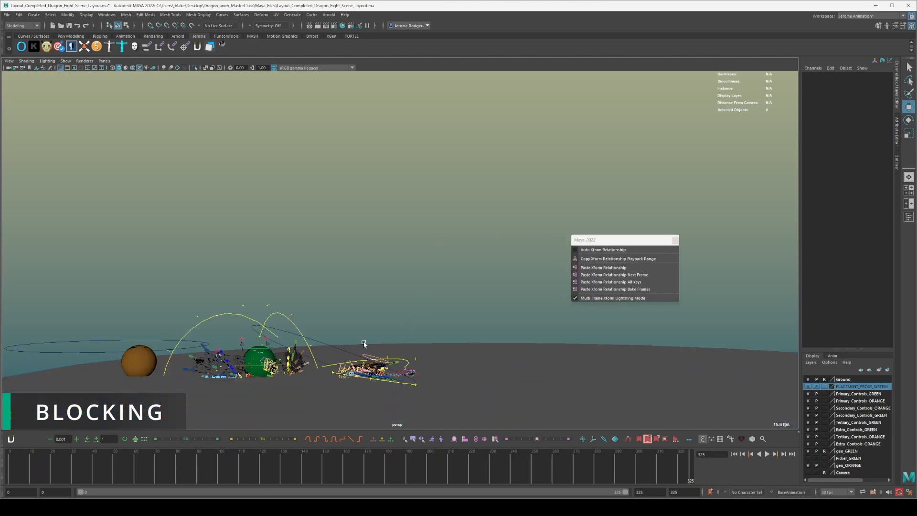
click(48, 465)
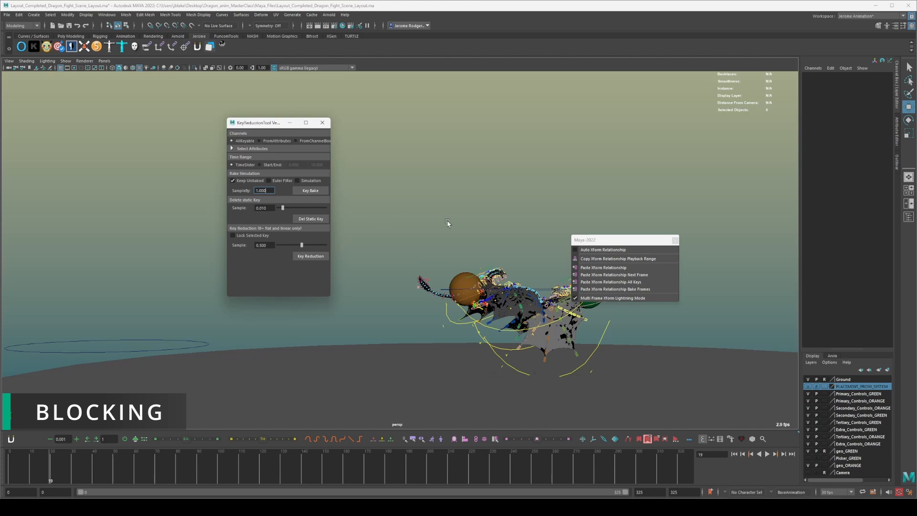
click(674, 239)
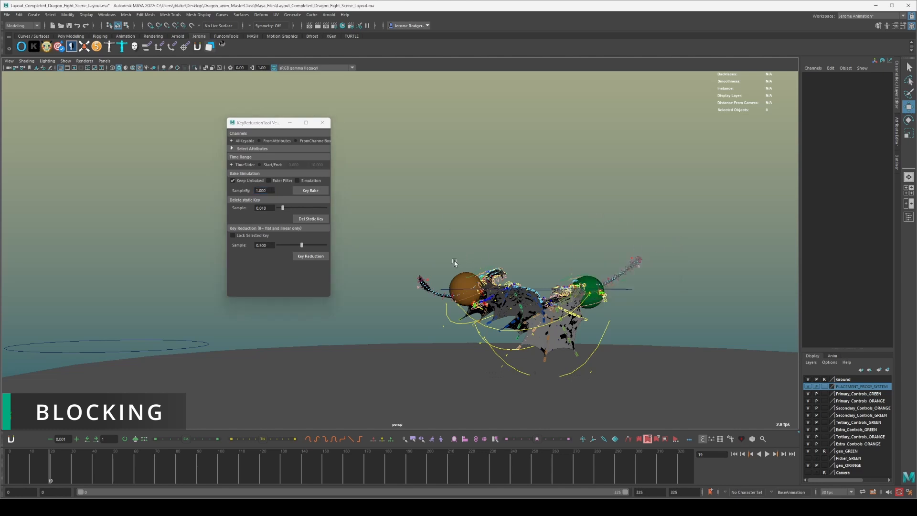
scroll(454, 260, up, 4)
scroll(505, 294, up, 2)
click(498, 338)
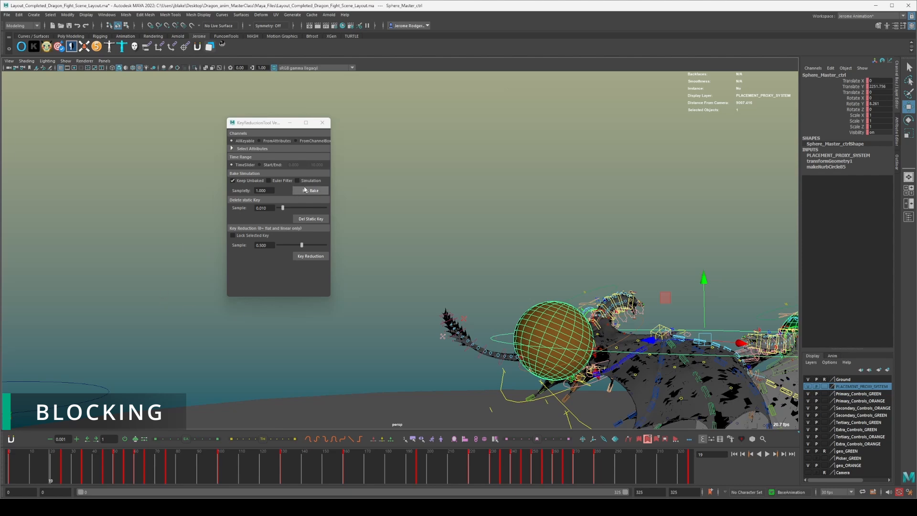
Try a Key Bake on the sphere master control with a sample of 1, check its curves in the Graph Editor, and undo it.
click(305, 191)
drag(916, 72, 548, 65)
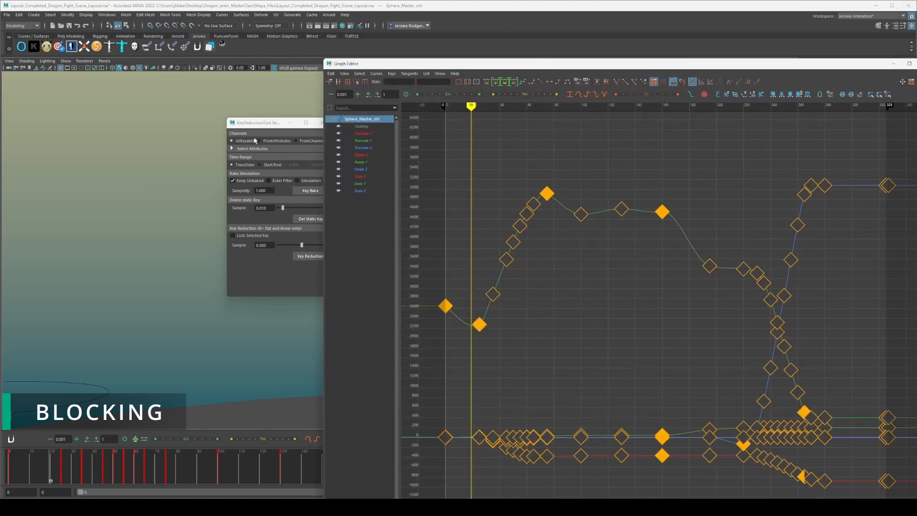
drag(267, 125, 158, 118)
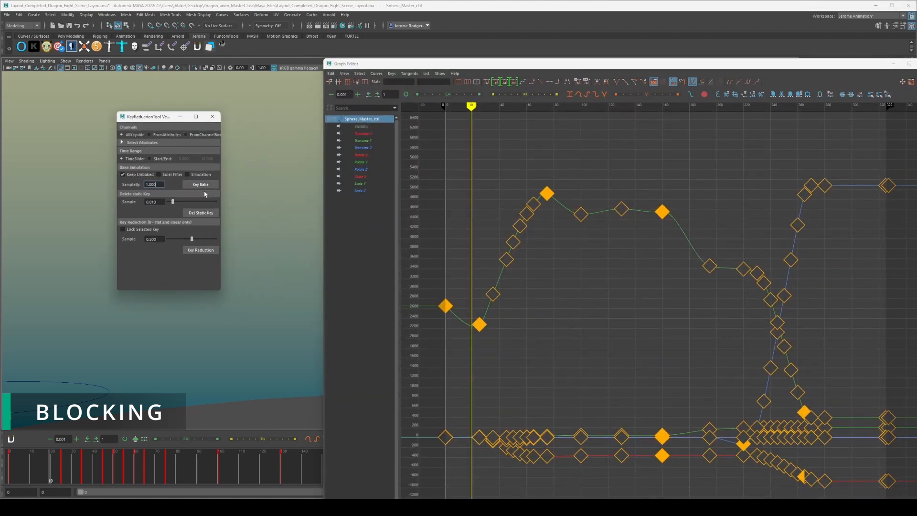
click(196, 184)
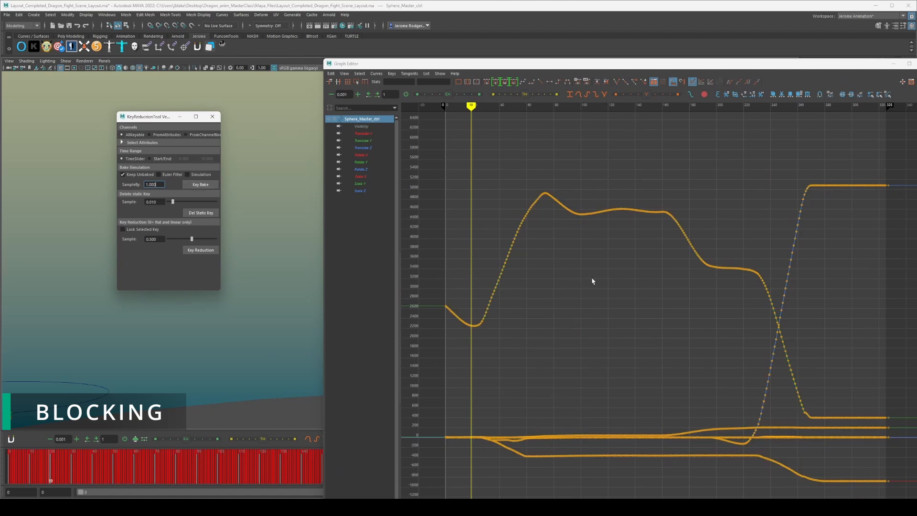
key(ctrl+z)
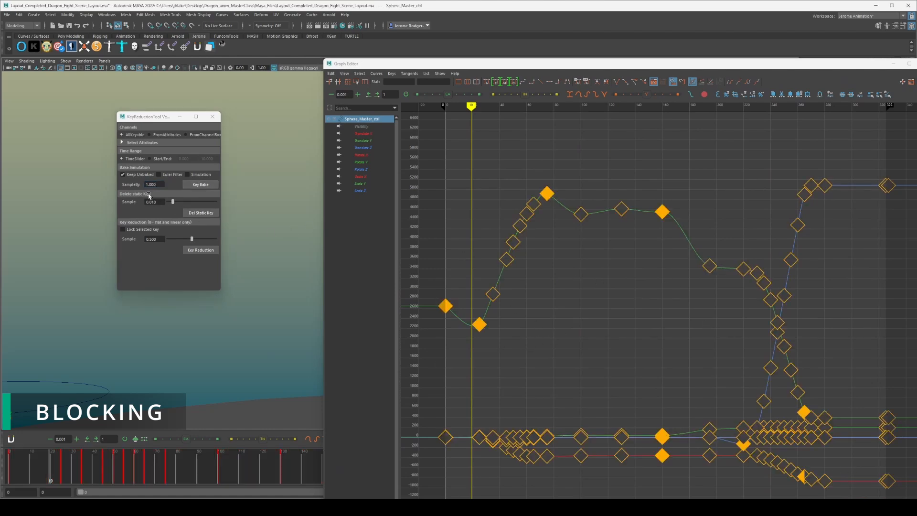
Try a Key Bake on the master control with a sample of 5, undo it, and put the Graph Editor away.
double_click(159, 184)
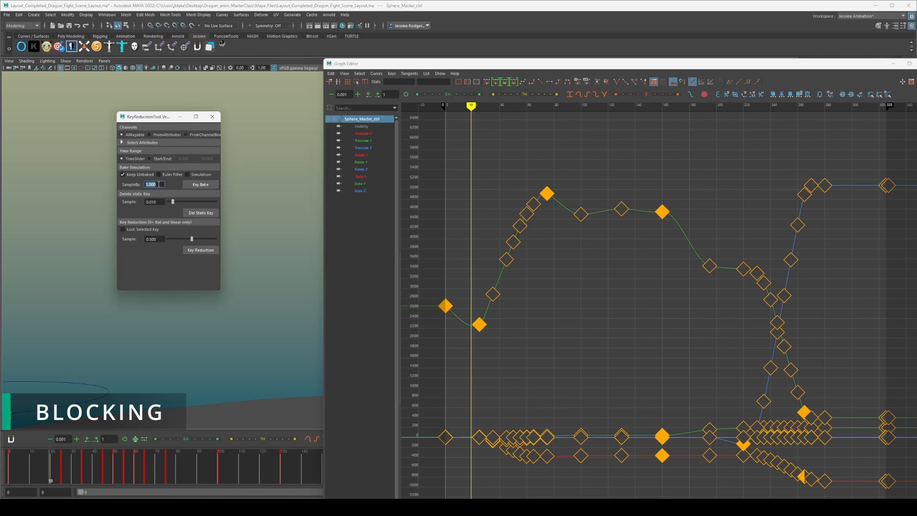
click(199, 186)
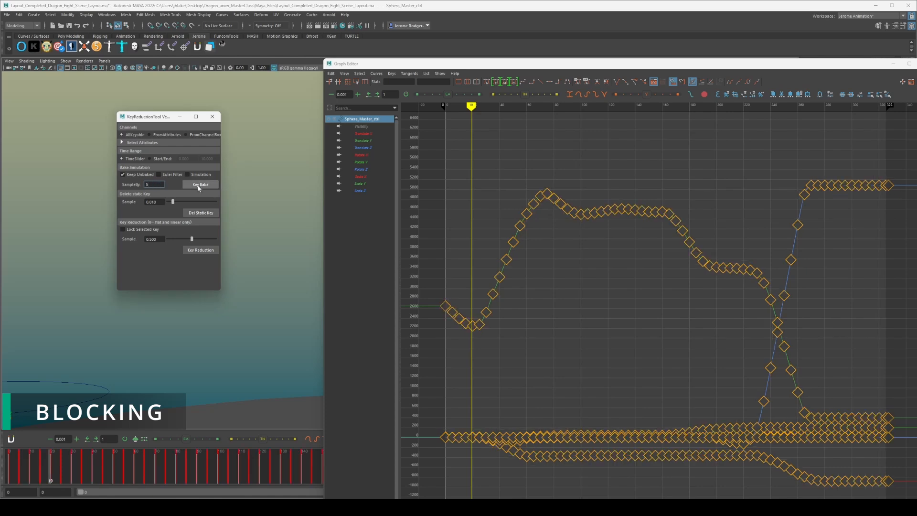
click(283, 208)
key(ctrl+z)
key(ctrl+z)
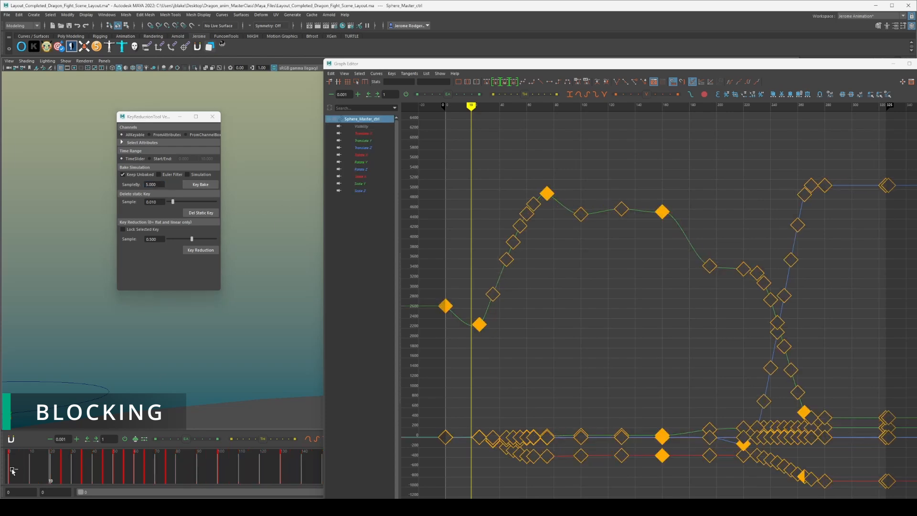
click(895, 66)
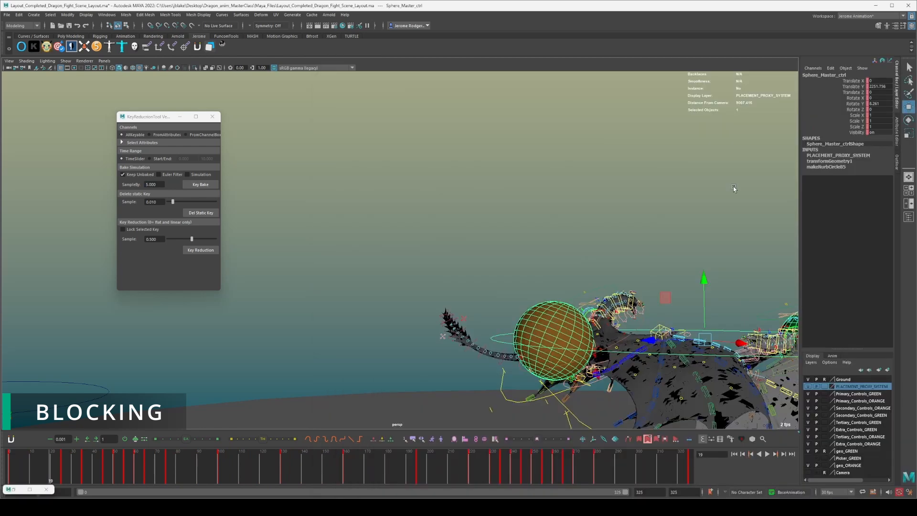
Examine the orange sphere and its attached dragon from several angles.
alt+drag(384, 193, 438, 270)
alt+right_drag(438, 270, 518, 233)
alt+drag(519, 233, 365, 229)
alt+middle_drag(366, 228, 517, 188)
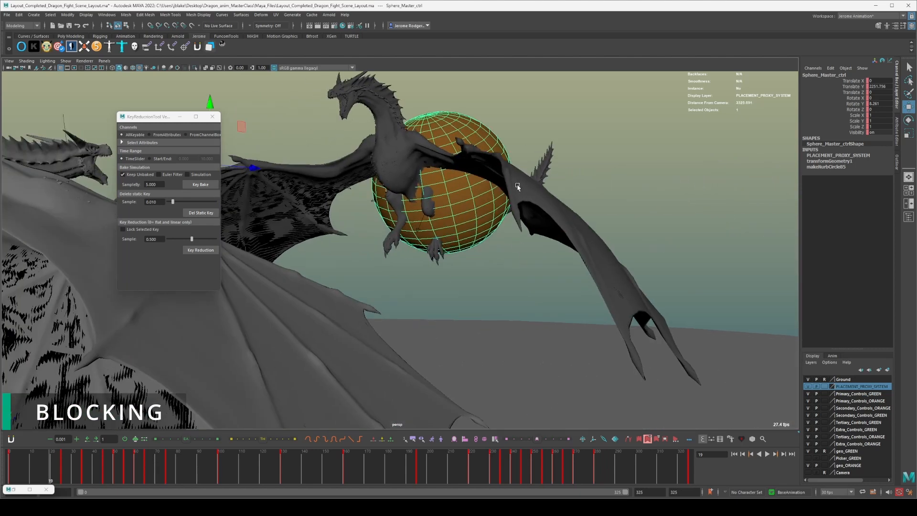
alt+drag(517, 188, 464, 205)
alt+middle_drag(422, 196, 468, 178)
alt+drag(509, 202, 498, 211)
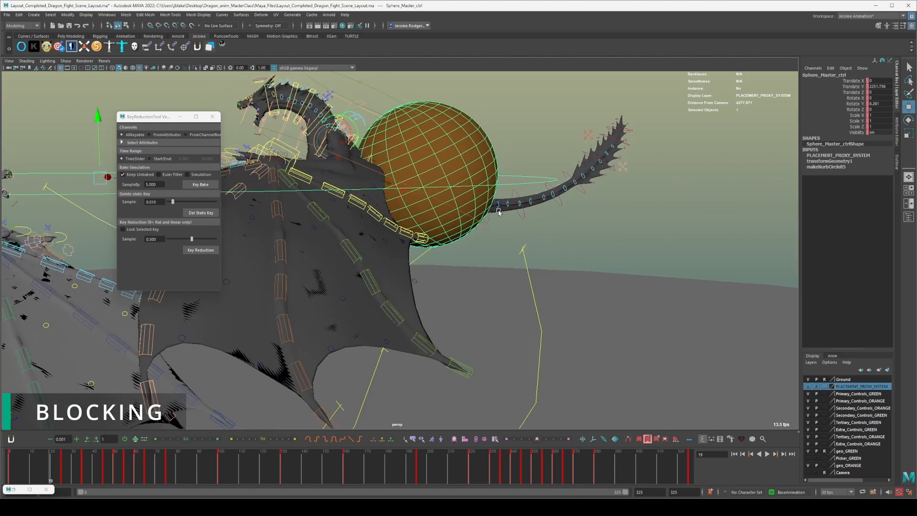
Compare the keys of the orange placement sphere and the dragon's MainExtra5 control, leaving the sphere selected.
click(501, 235)
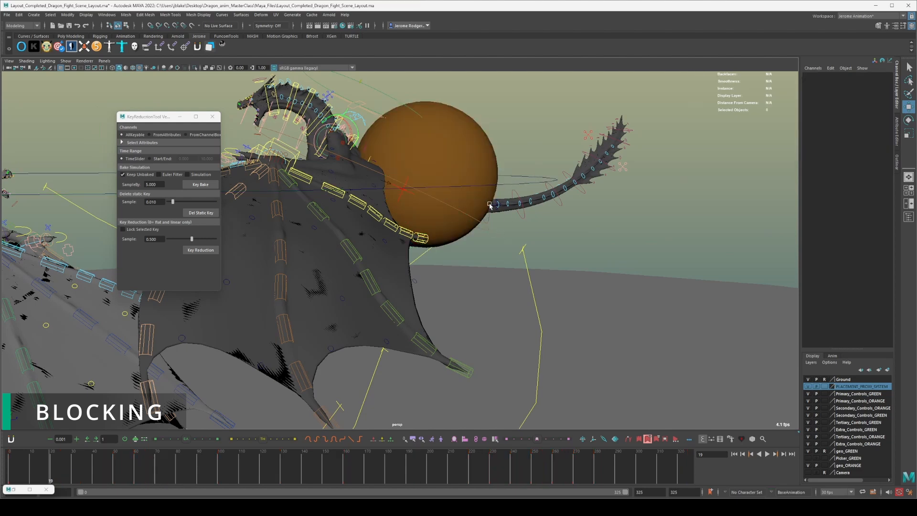
click(484, 225)
alt+drag(316, 175, 296, 173)
alt+middle_drag(335, 172, 436, 172)
click(527, 166)
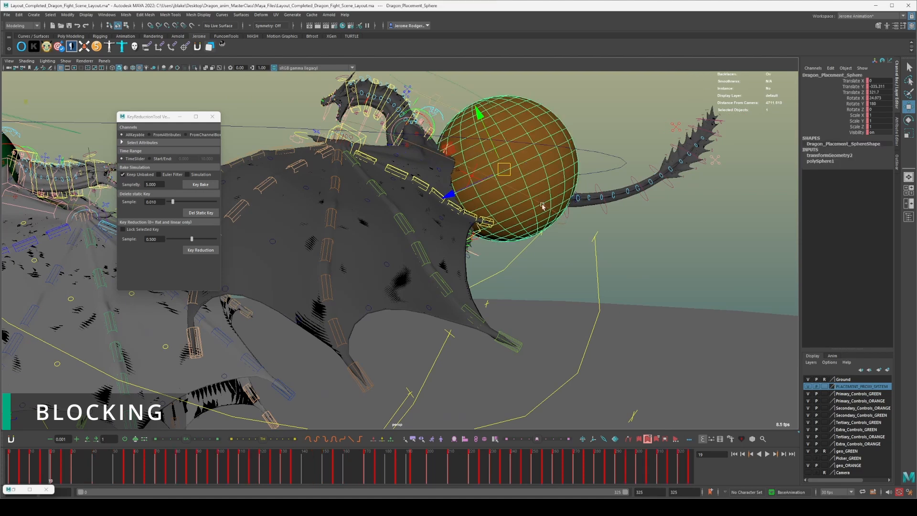
click(564, 223)
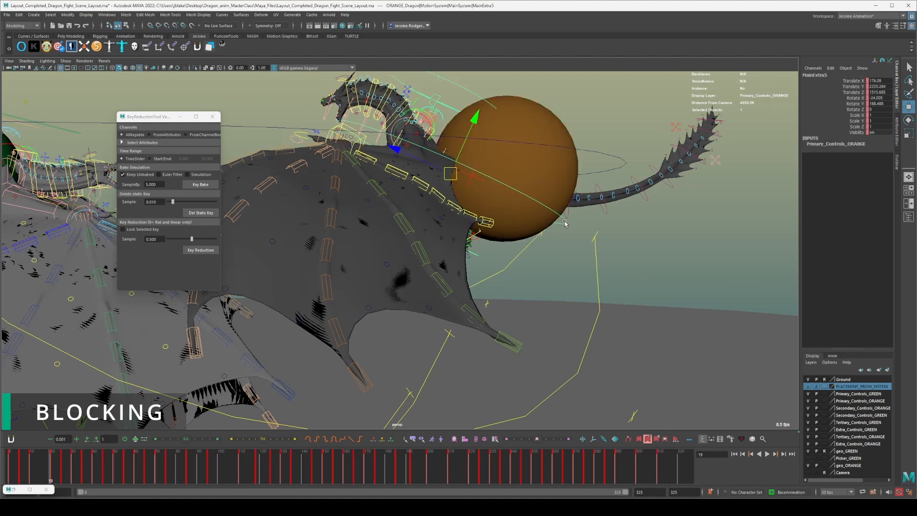
click(528, 158)
Go to frame 55 to check the dragons against their spheres, and close the KeyReductionTool.
scroll(528, 161, down, 3)
scroll(529, 164, down, 5)
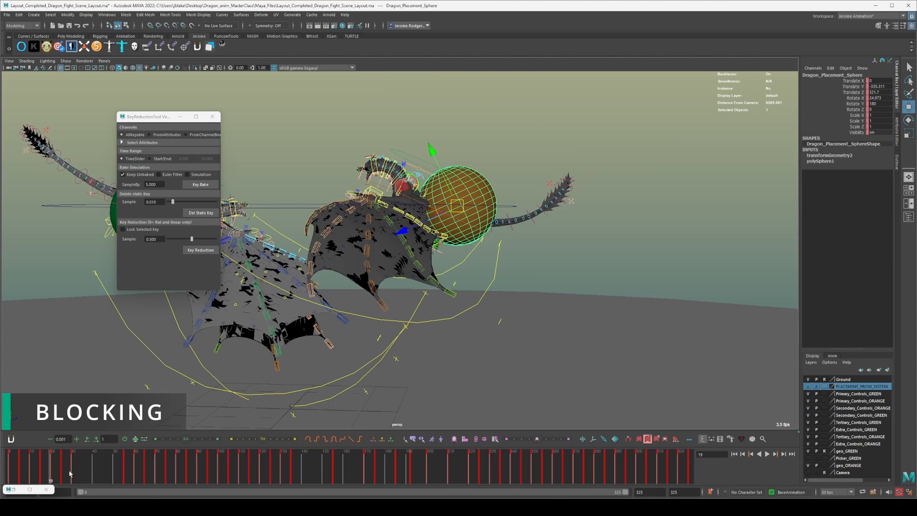
click(125, 466)
key(f)
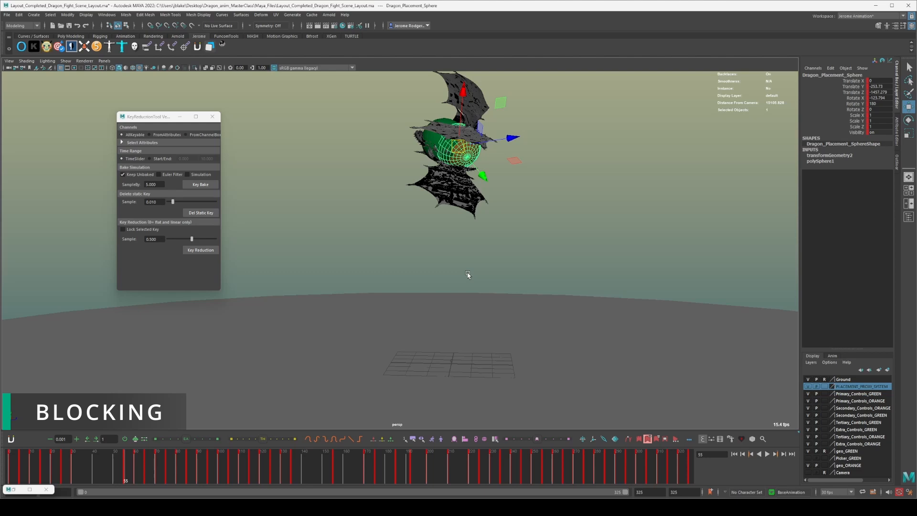
click(212, 117)
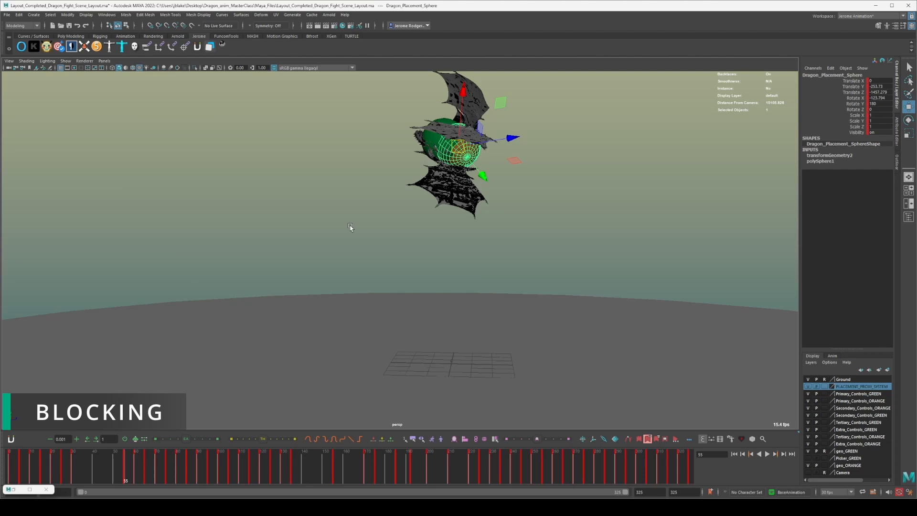
alt+drag(368, 208, 482, 286)
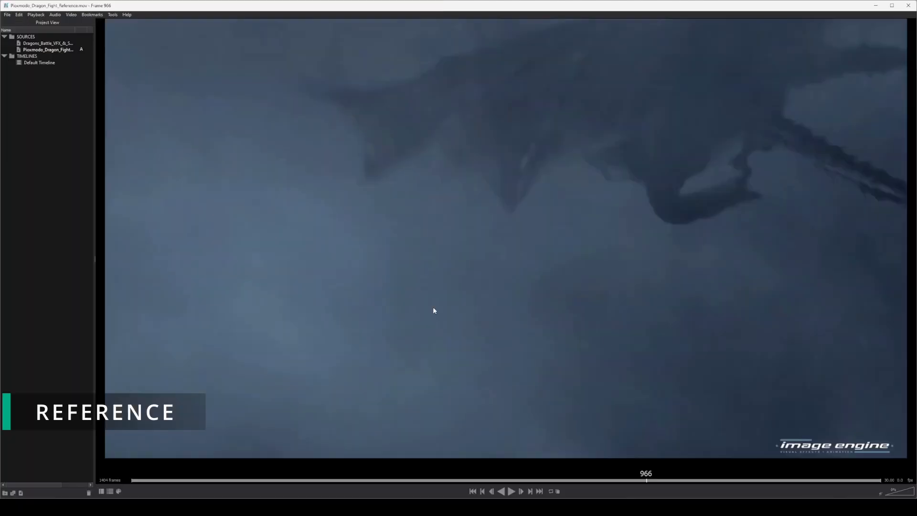
Switch to Keyframe Pro and play the Dragons_Battle_VFX_&_Sound video from frame 1 to frame 28.
double_click(43, 44)
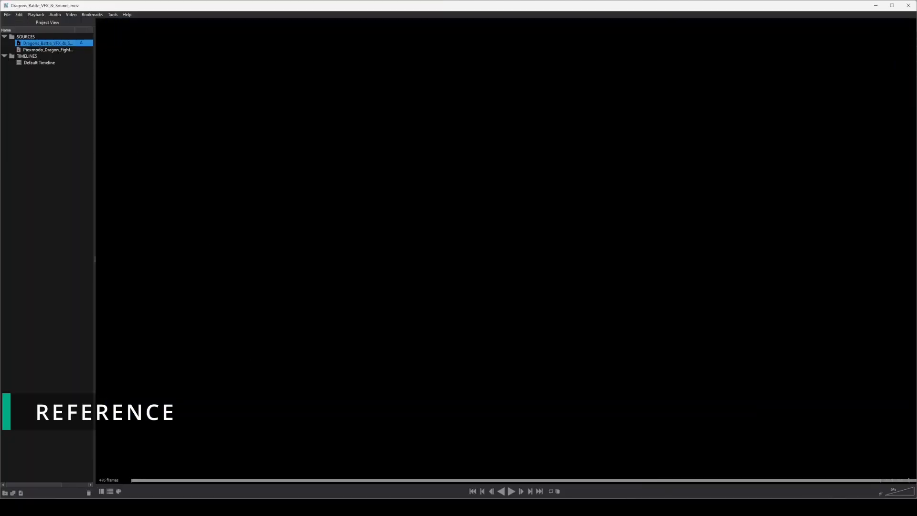
drag(143, 480, 111, 472)
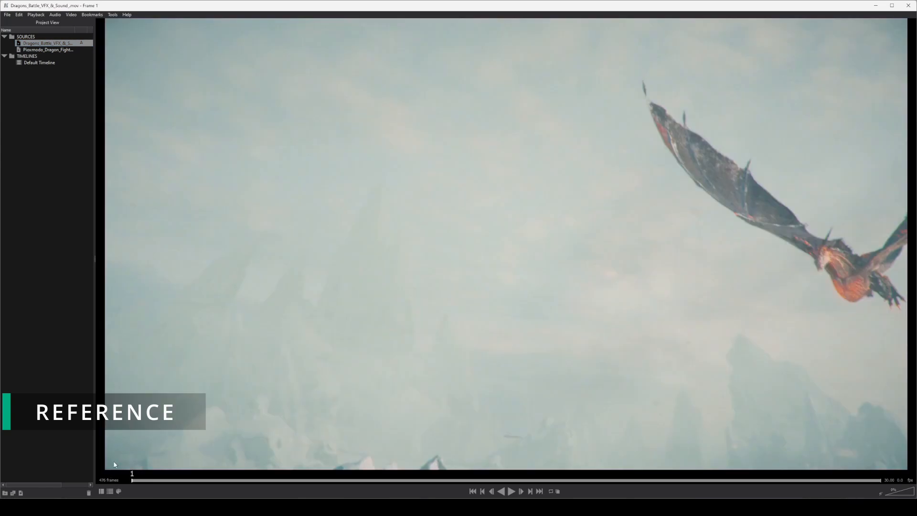
key(space)
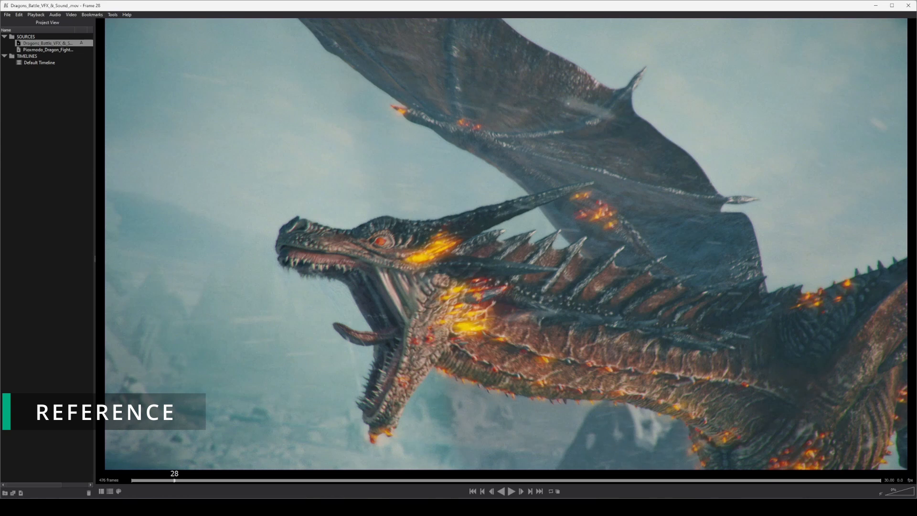
Load the Dragon_Roar_Reference video from the Dragon_Reference folder into the player, and put the file browser away.
mouse_move(822, 507)
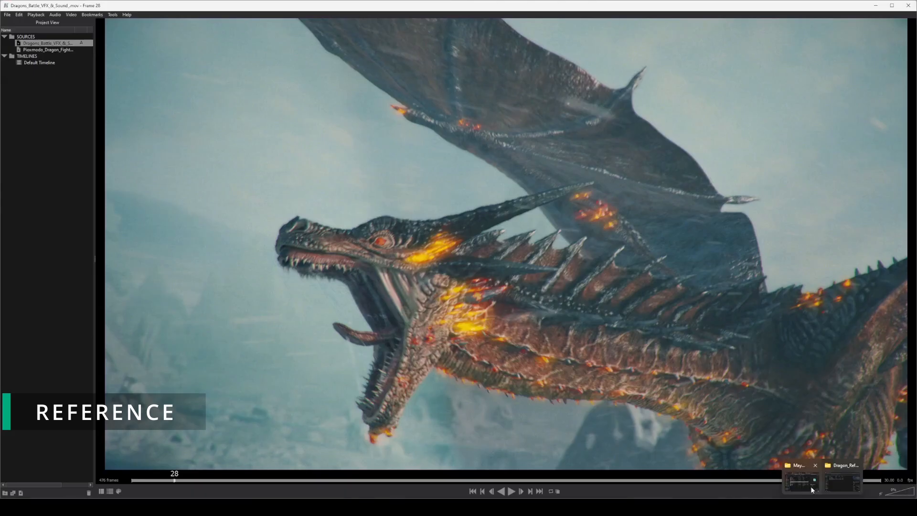
mouse_move(837, 482)
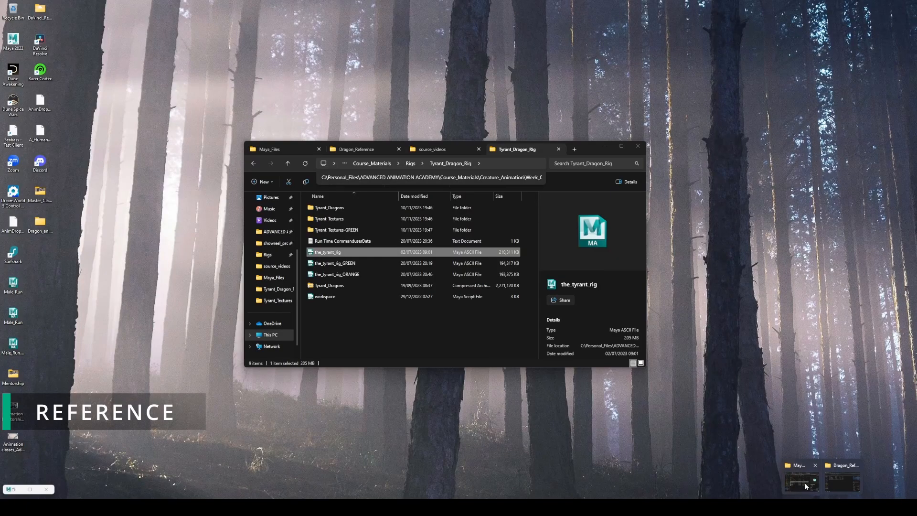
click(804, 483)
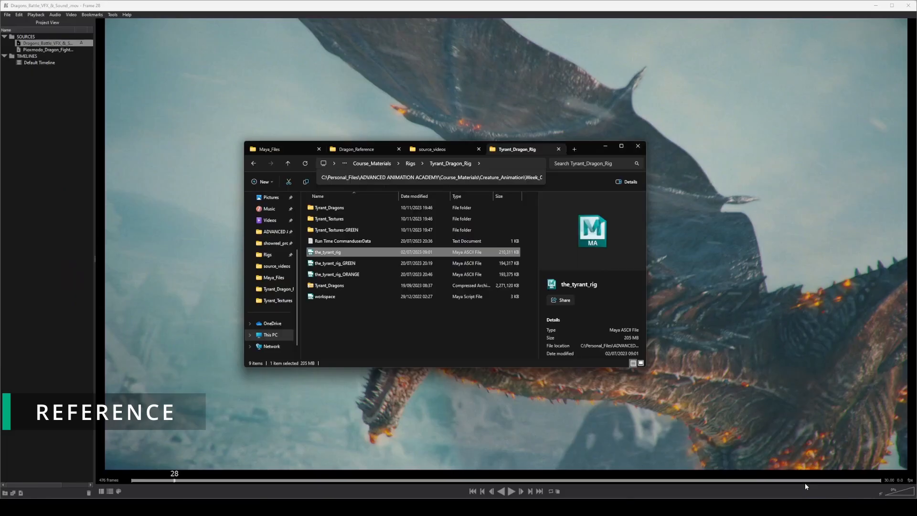
click(365, 333)
click(346, 151)
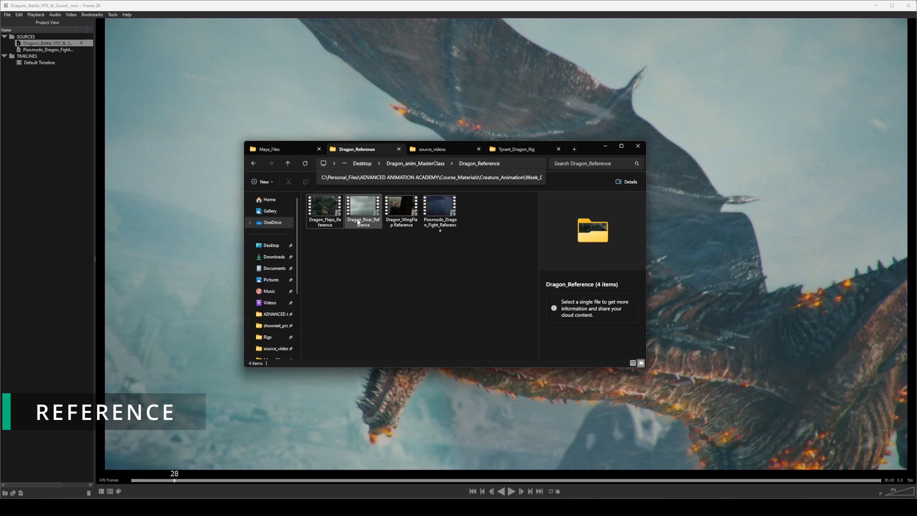
double_click(364, 209)
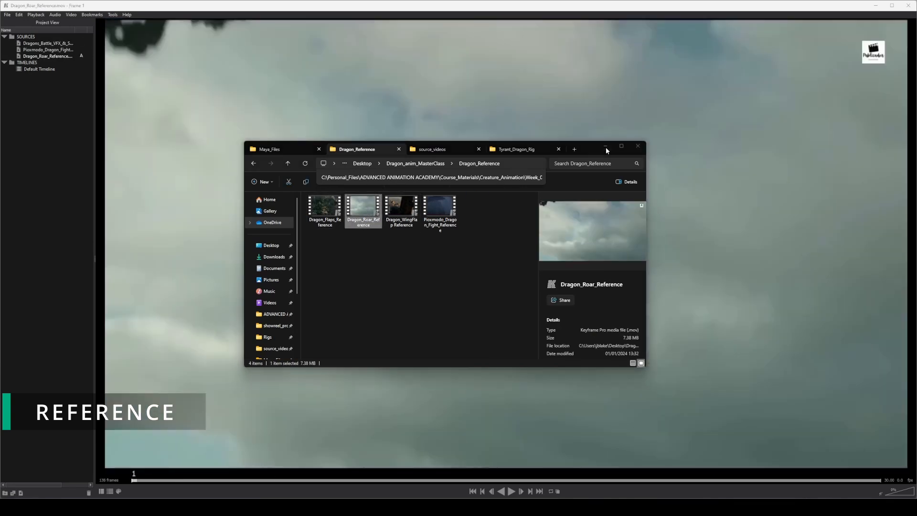
click(606, 149)
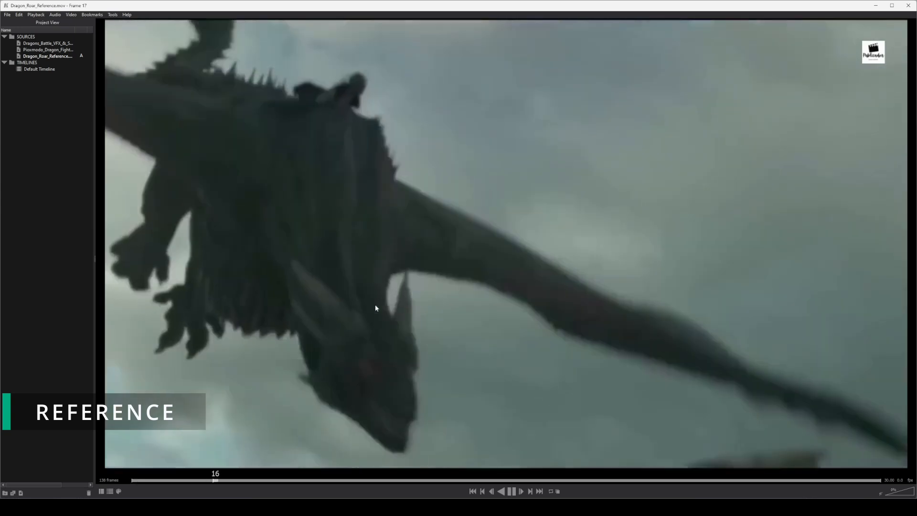
Replay the Dragon_Roar_Reference clip from its start to study the roar, and pause it.
key(space)
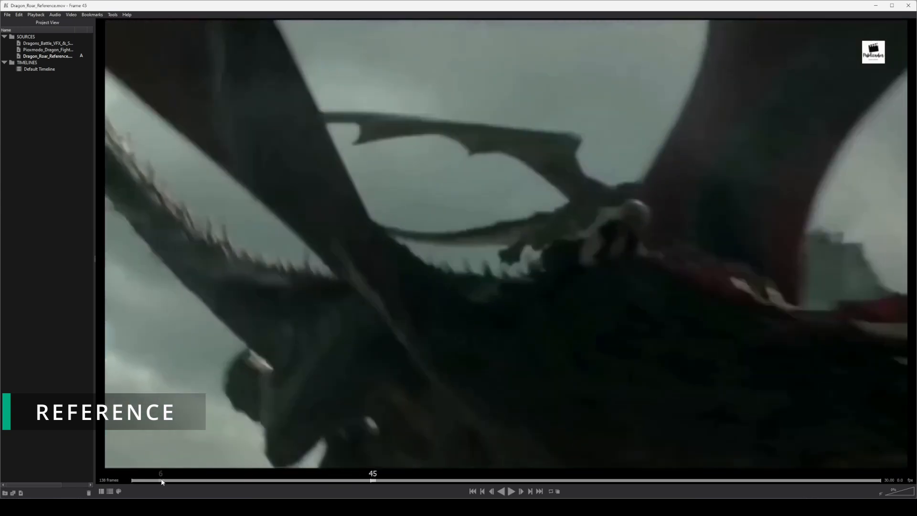
drag(162, 481, 93, 477)
key(space)
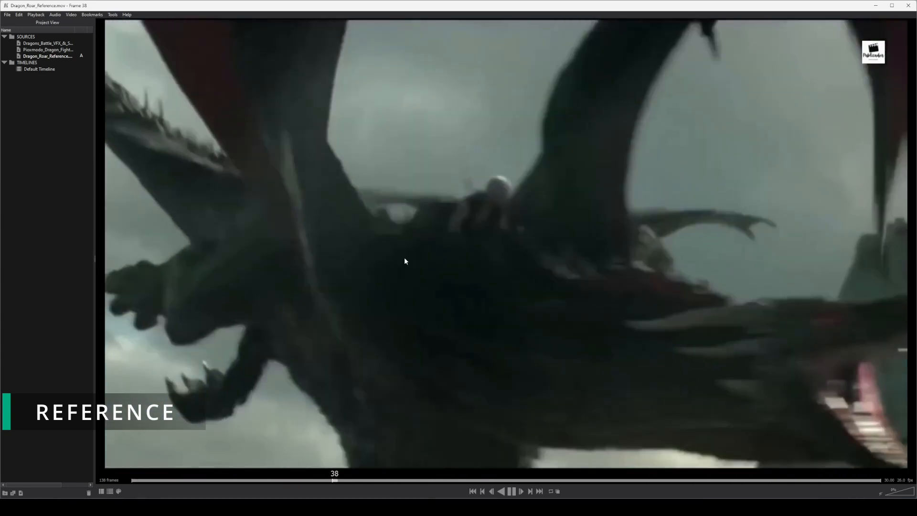
key(space)
Return to the Dragons_Battle_VFX_&_Sound video and replay its opening to compare the dragon's roar with the reference.
click(50, 43)
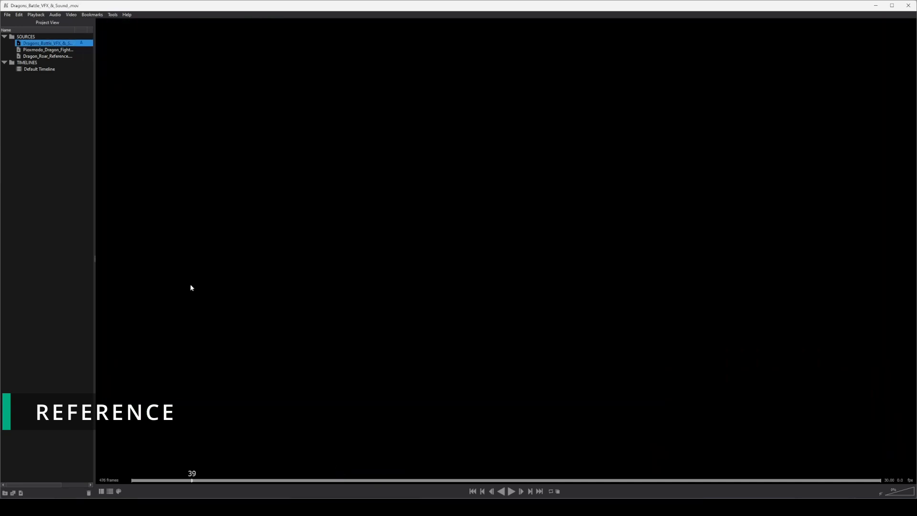
key(space)
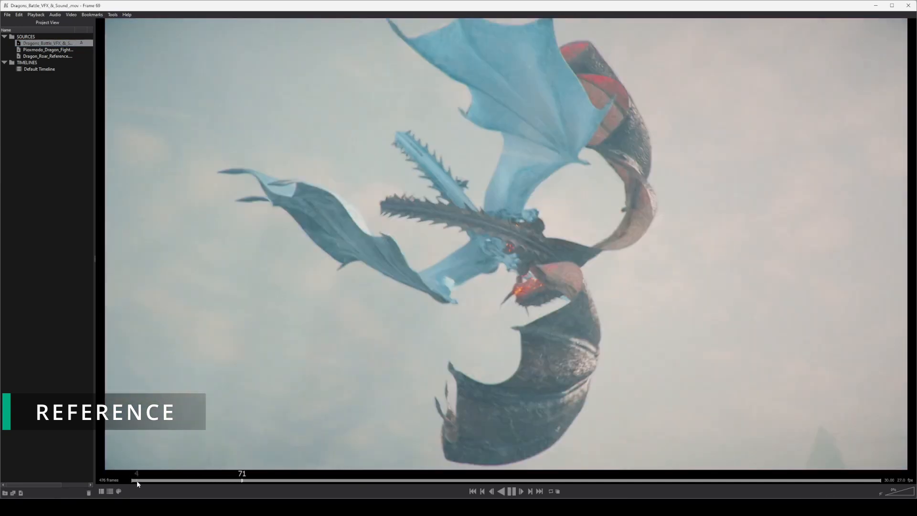
click(136, 480)
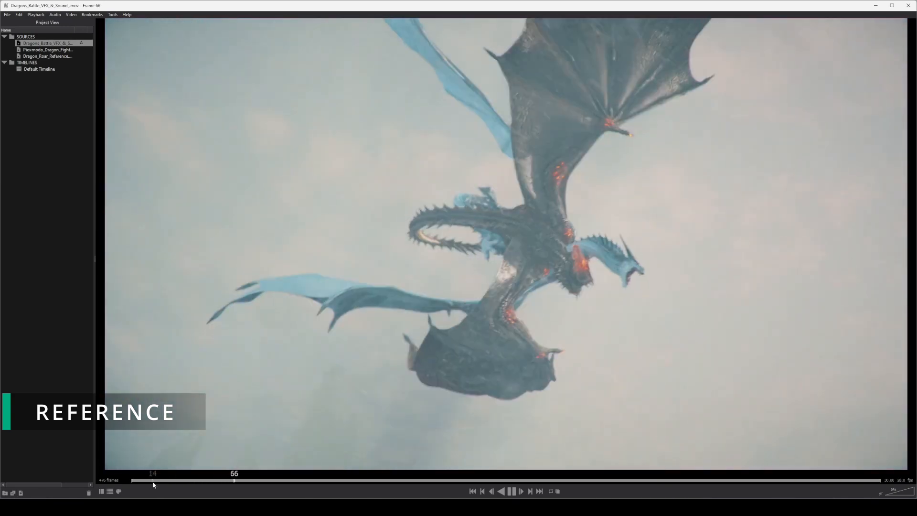
Rewind the Dragons_Battle_VFX_&_Sound video to frame 1, and switch to Maya to view both dragons with their placement spheres.
click(133, 479)
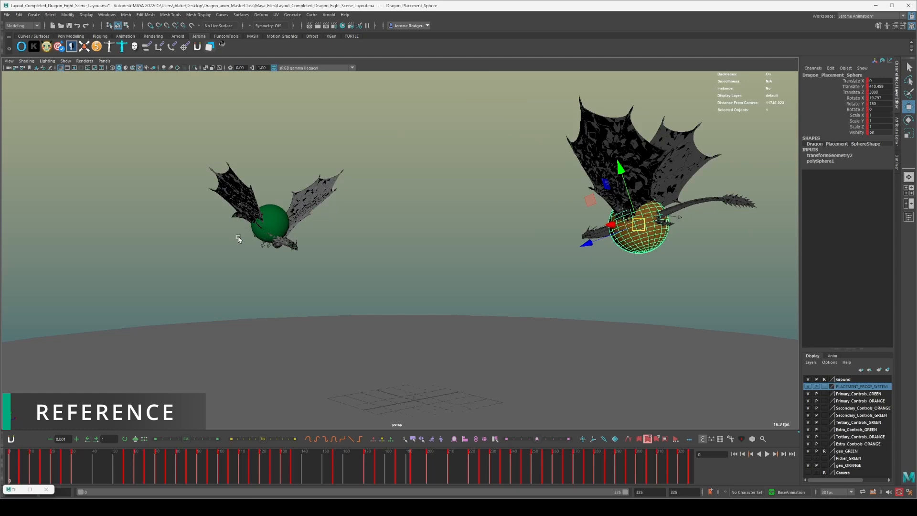
scroll(238, 238, down, 5)
alt+drag(323, 243, 357, 246)
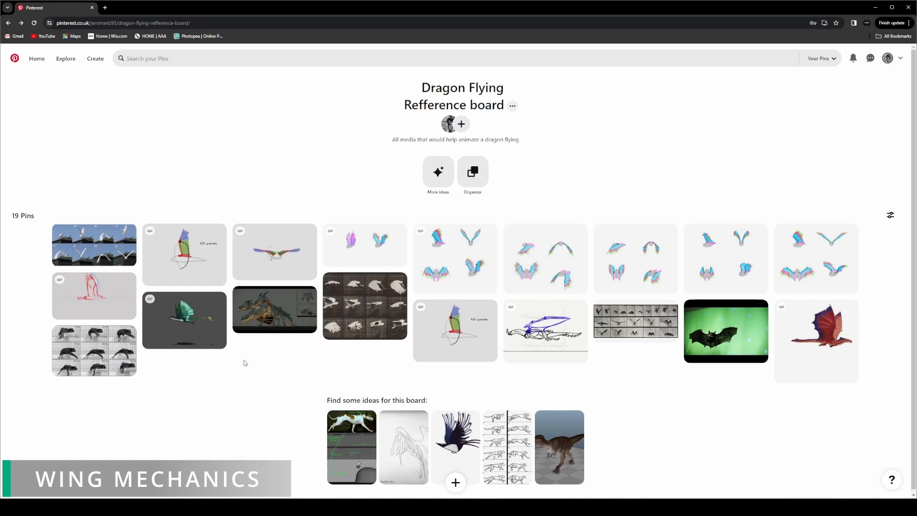
Switch to the Dragon Flying Refference board on Pinterest and open the SketchBook Blog pin of animated wing cycles.
mouse_move(479, 316)
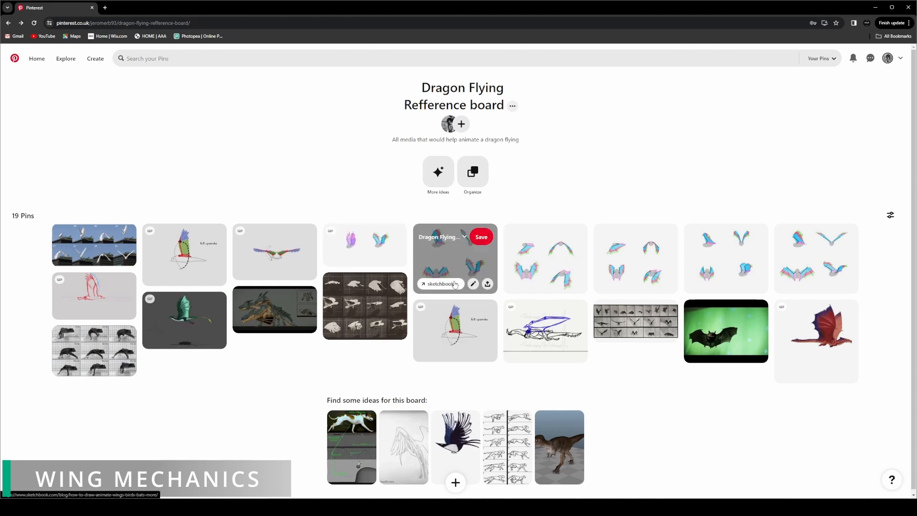
click(485, 268)
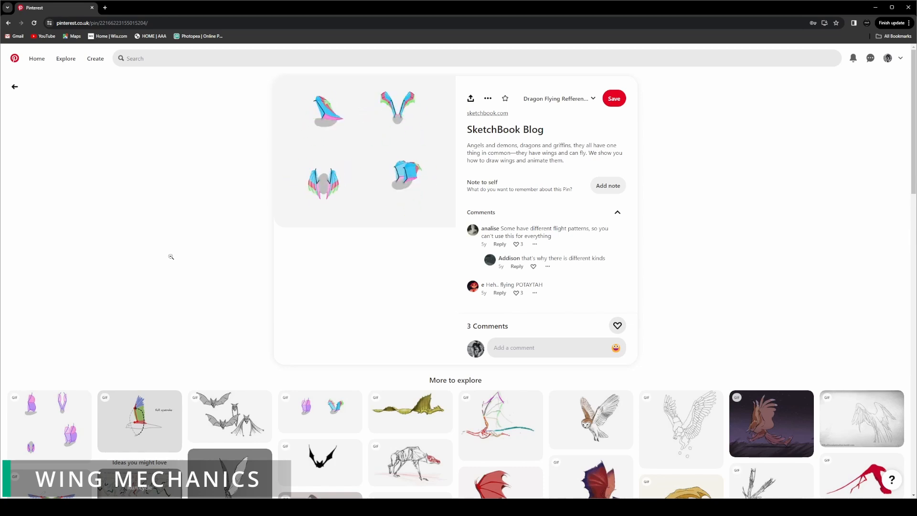
scroll(171, 256, down, 2)
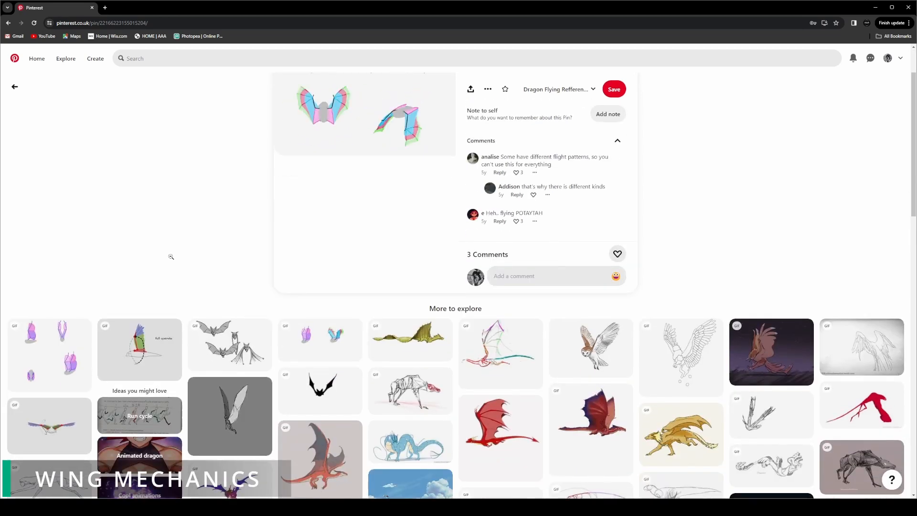
Open the brendanbody.co.uk flight tutorial in a new tab and read its sections on wing strokes, the humerus and wing joint rotations.
click(105, 9)
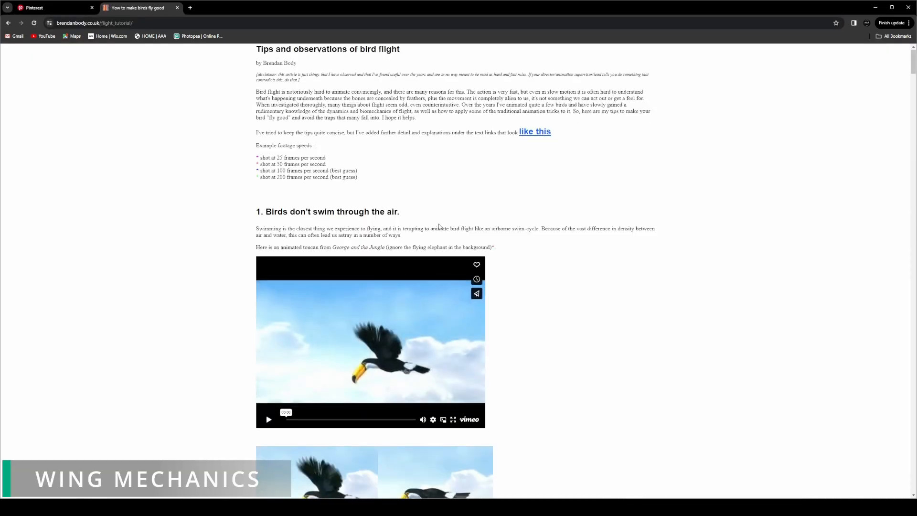
scroll(475, 213, down, 6)
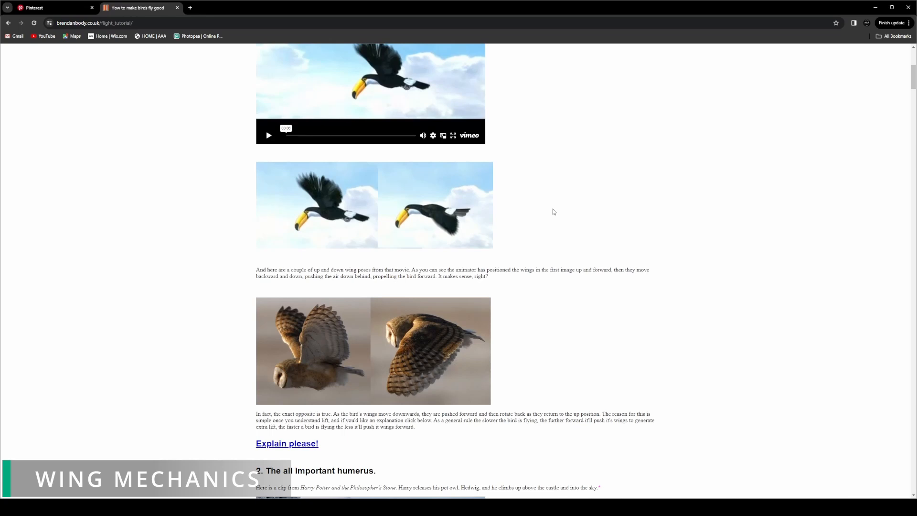
scroll(553, 211, down, 4)
scroll(554, 212, up, 6)
scroll(553, 212, down, 17)
scroll(553, 211, down, 10)
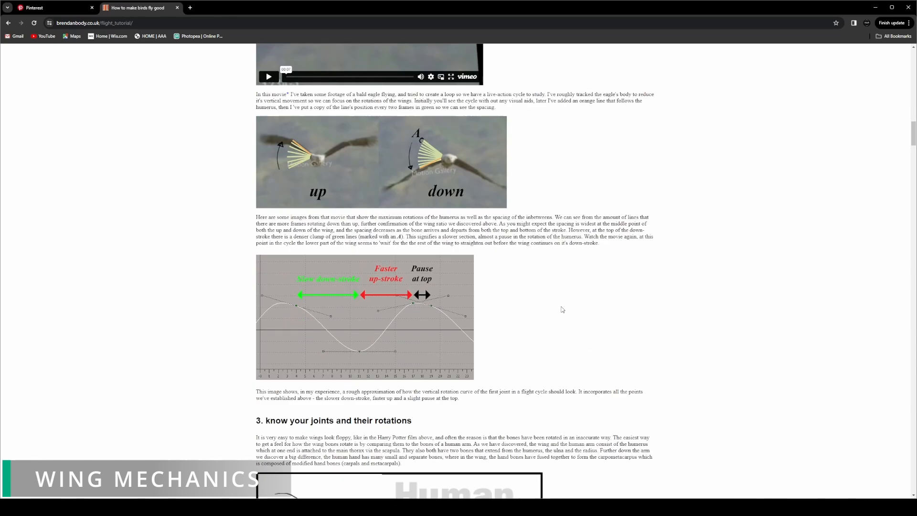
scroll(562, 310, down, 9)
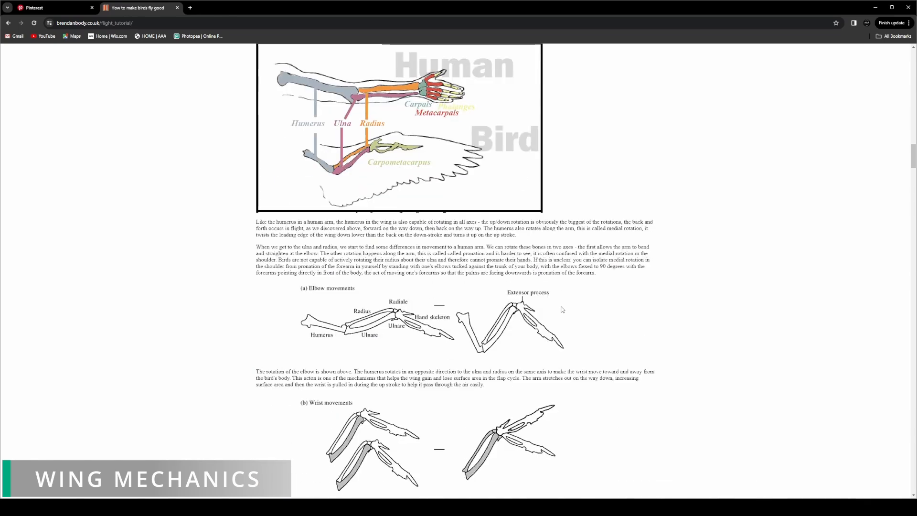
scroll(562, 309, down, 16)
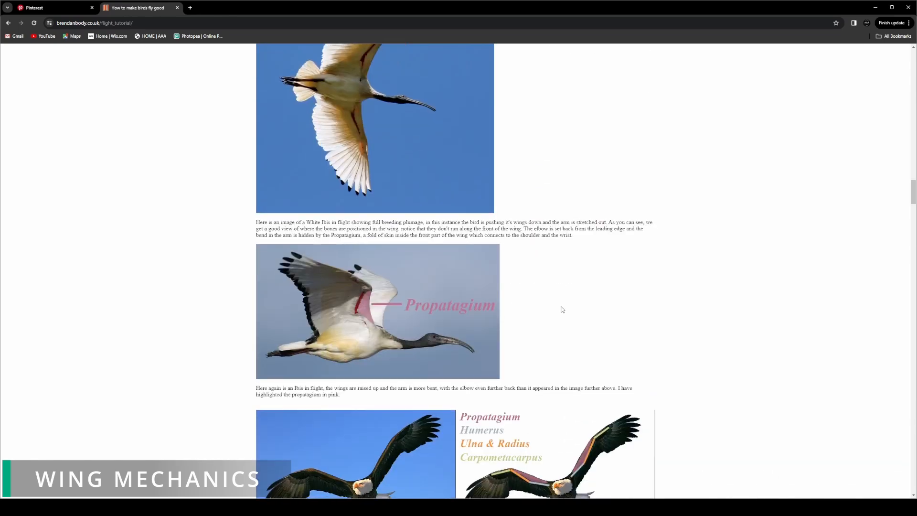
Read the rest of the flight tutorial, covering body and hip motion, breaking joints, animating shapes and flying with effort.
scroll(561, 309, down, 18)
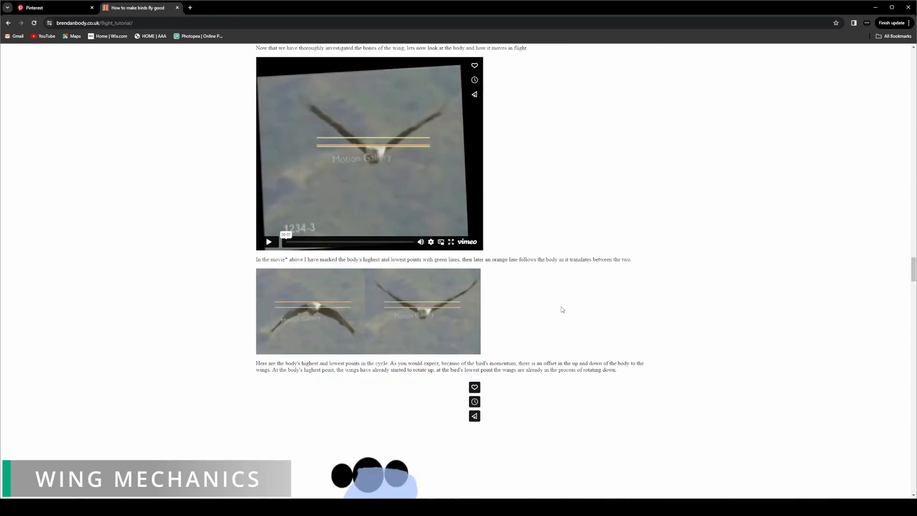
scroll(562, 310, down, 11)
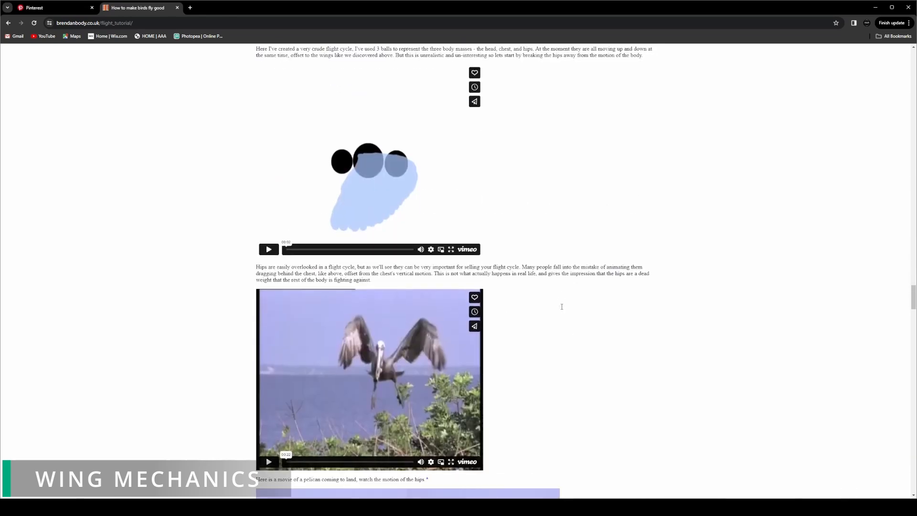
scroll(562, 308, down, 7)
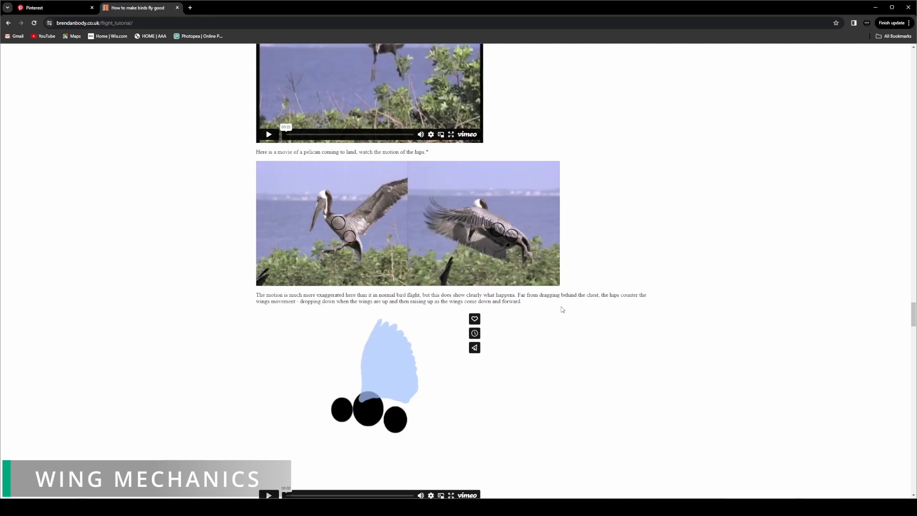
scroll(562, 309, down, 19)
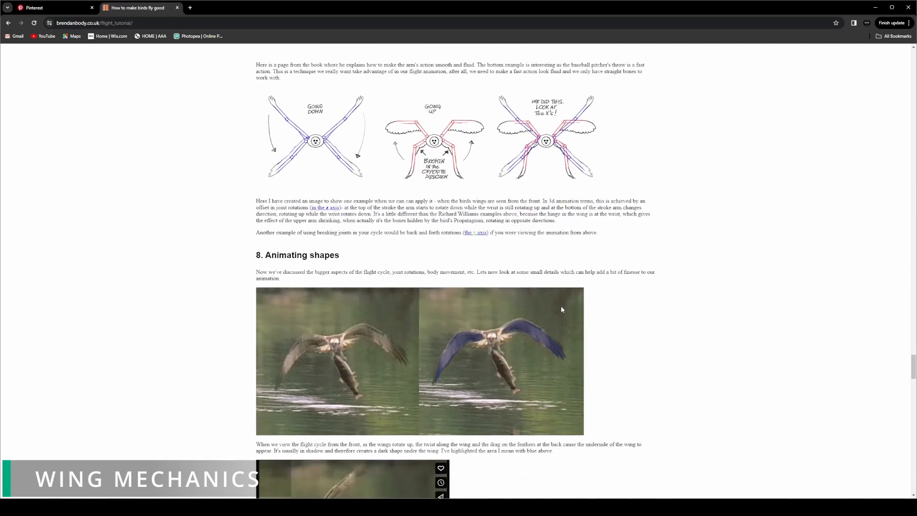
scroll(562, 310, down, 15)
scroll(580, 306, down, 14)
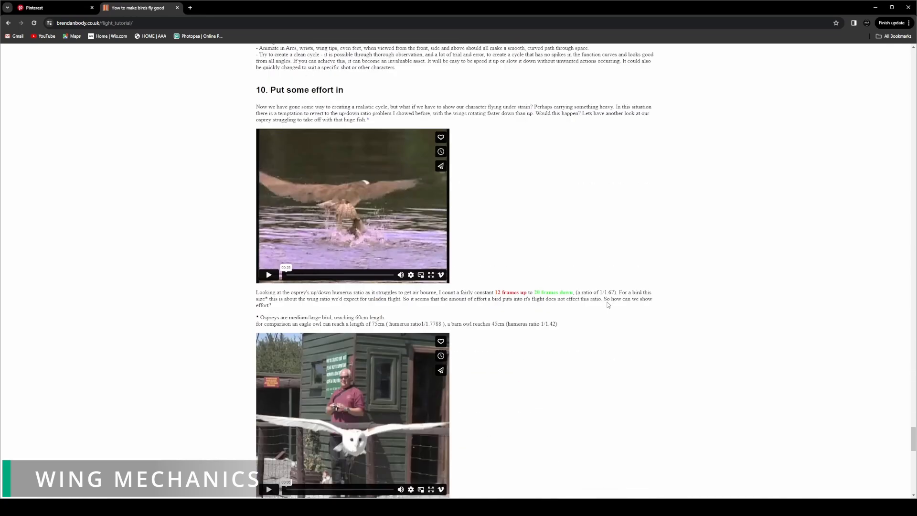
scroll(608, 304, down, 2)
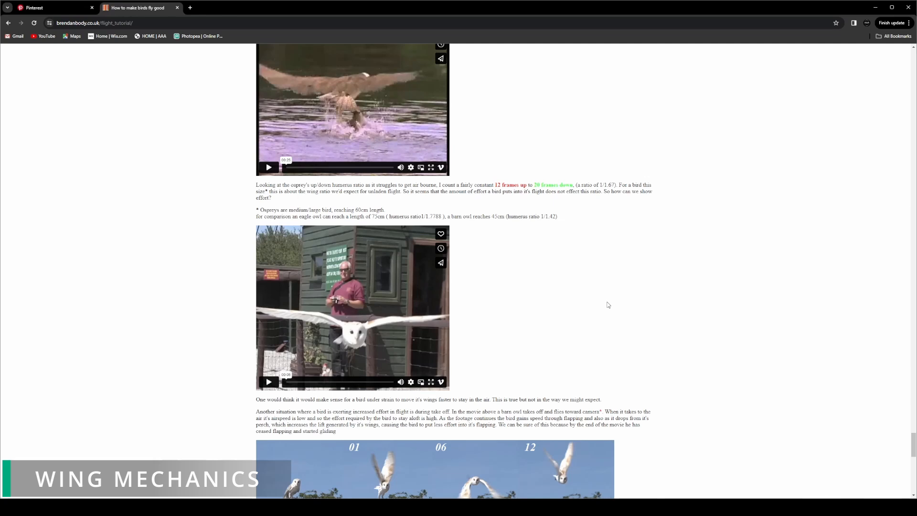
scroll(607, 305, down, 6)
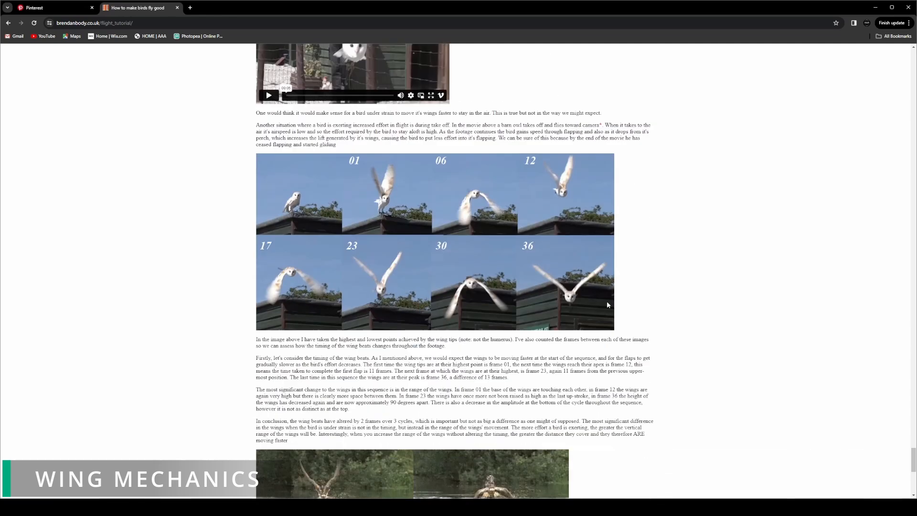
scroll(607, 305, down, 2)
scroll(608, 304, down, 6)
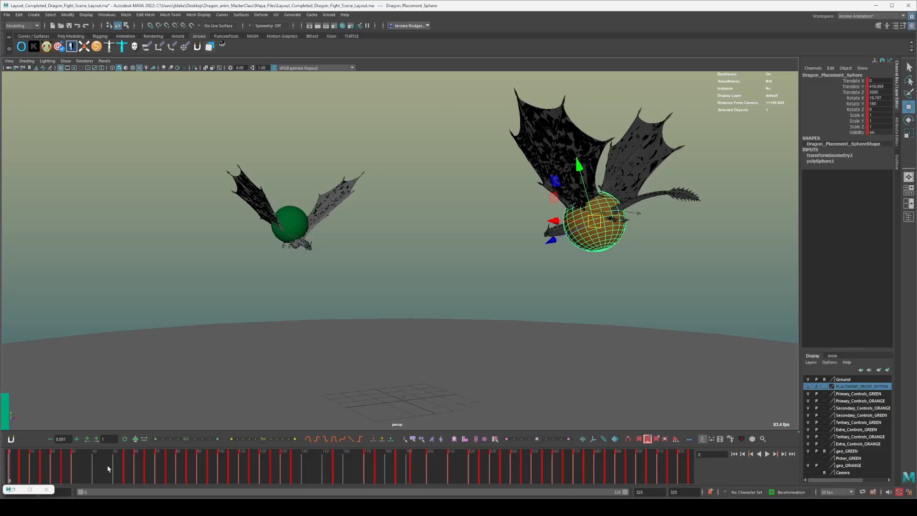
Switch to Maya and scrub the layout scene up to about frame 112 to review how the dragons' wings move.
click(115, 466)
drag(172, 469, 222, 467)
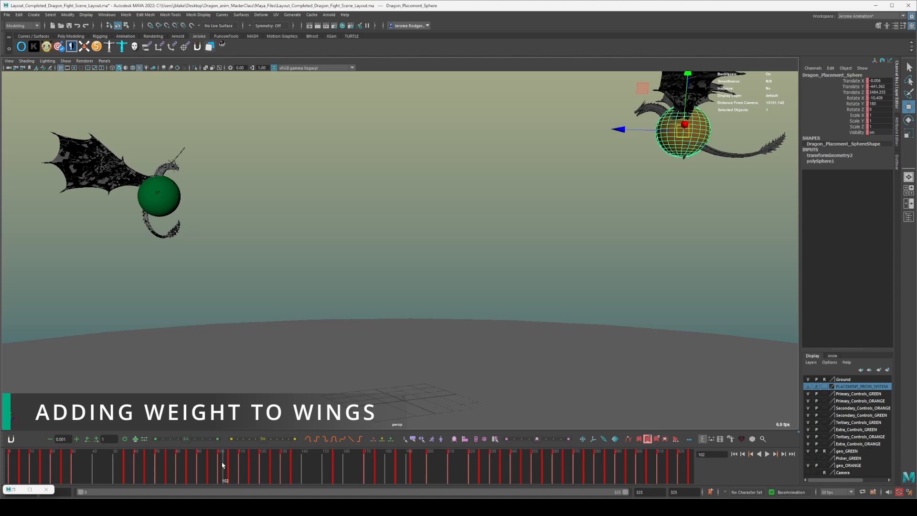
drag(164, 477, 245, 454)
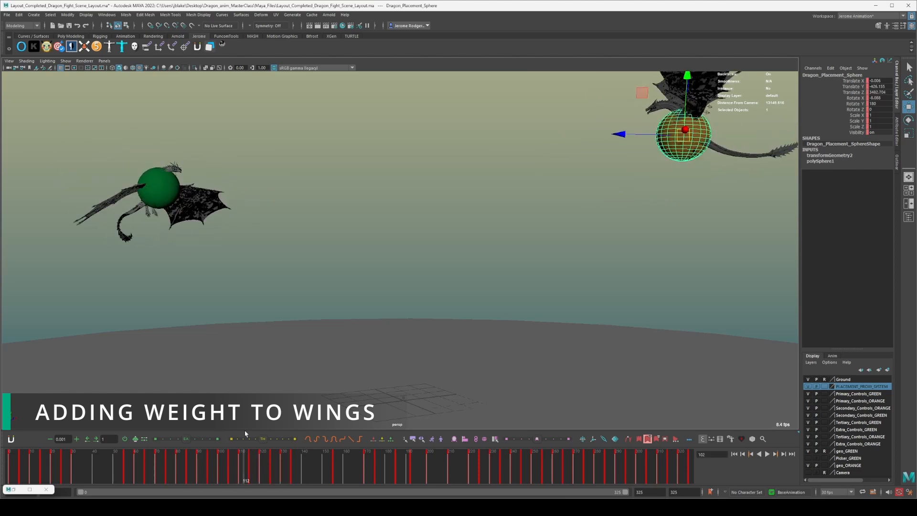
Open Dragon_Battle_Export_Final_anim from the Maya_Files folder and go to frame 30, with both dragons in view.
key(ctrl+o)
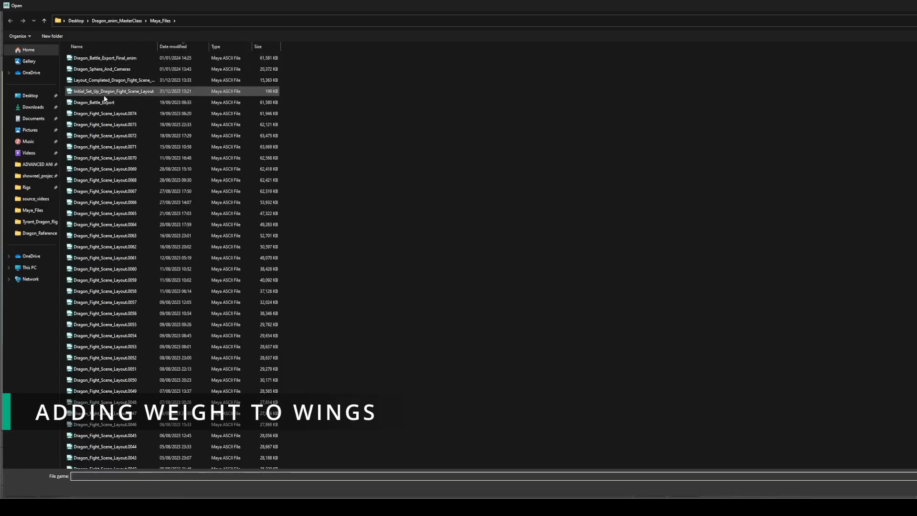
double_click(109, 60)
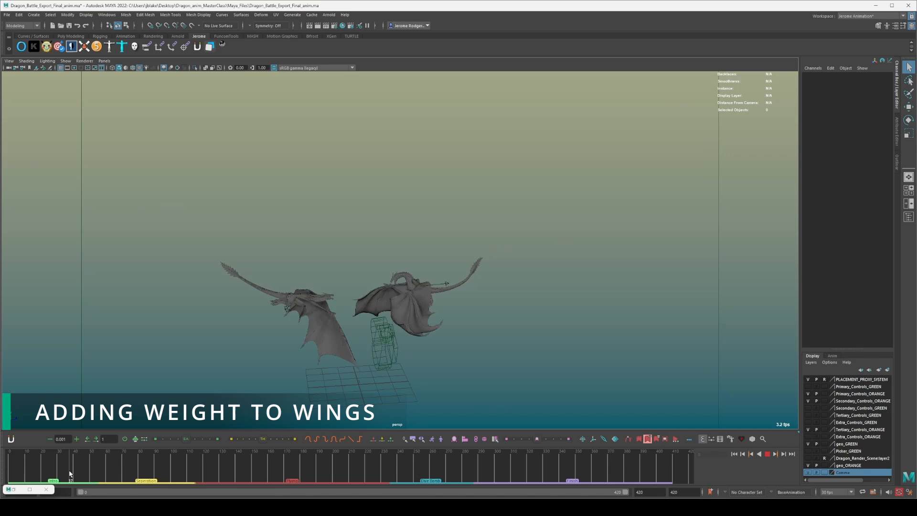
click(73, 474)
drag(73, 473, 58, 474)
alt+right_drag(342, 314, 404, 324)
alt+drag(407, 324, 400, 249)
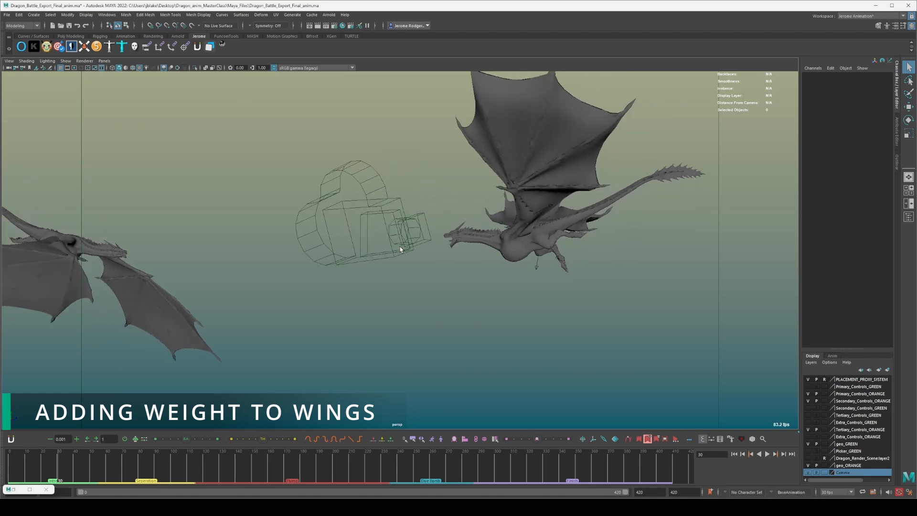
alt+drag(548, 199, 517, 198)
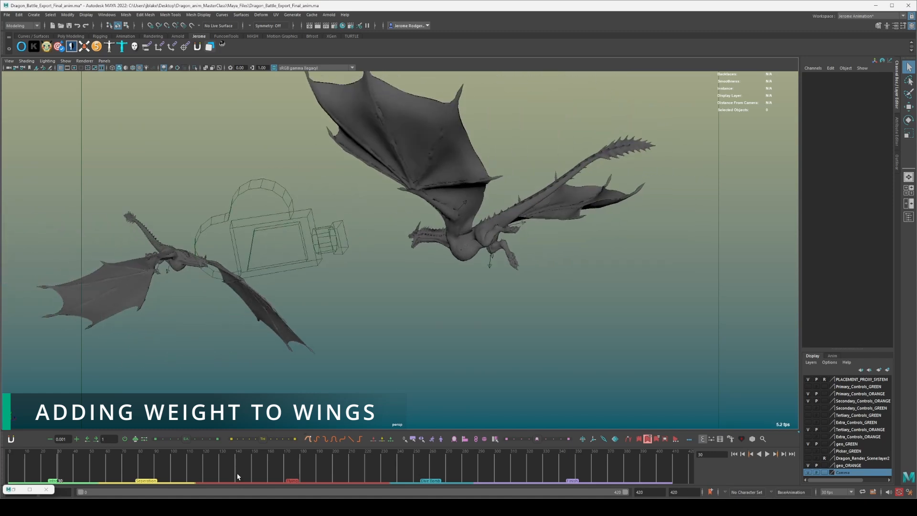
Play the battle from frame 30, and examine the wing shapes of both dragons at frame 35 from several angles.
key(alt+v)
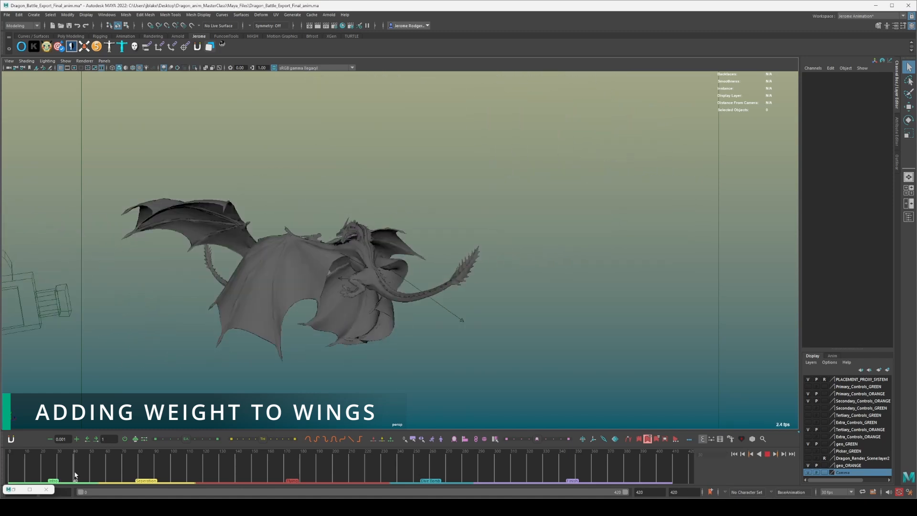
mouse_move(79, 472)
mouse_down()
mouse_move(89, 474)
mouse_move(56, 473)
mouse_move(66, 468)
mouse_up()
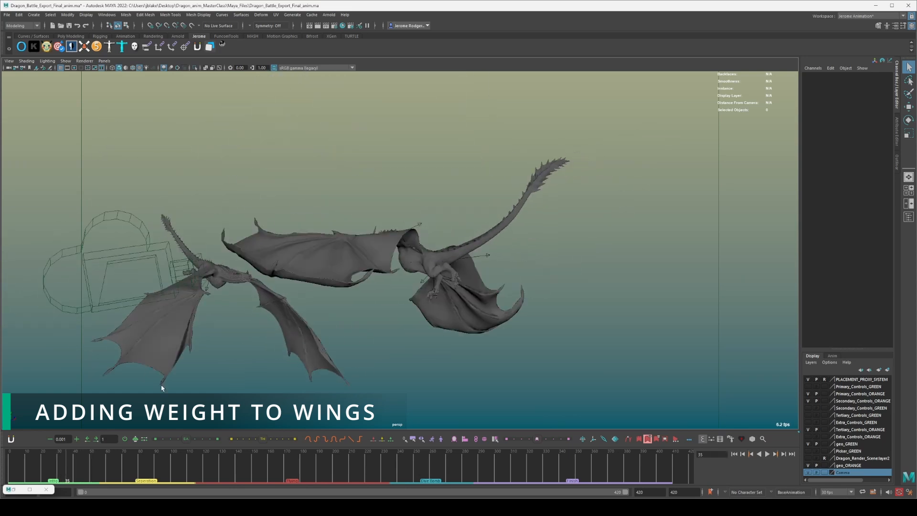
alt+drag(412, 336, 568, 353)
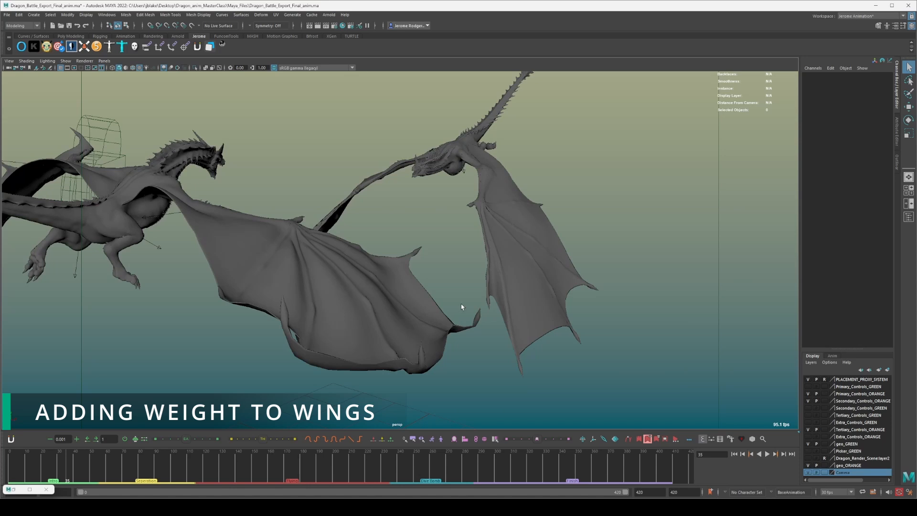
alt+drag(434, 268, 545, 250)
alt+right_drag(544, 251, 476, 399)
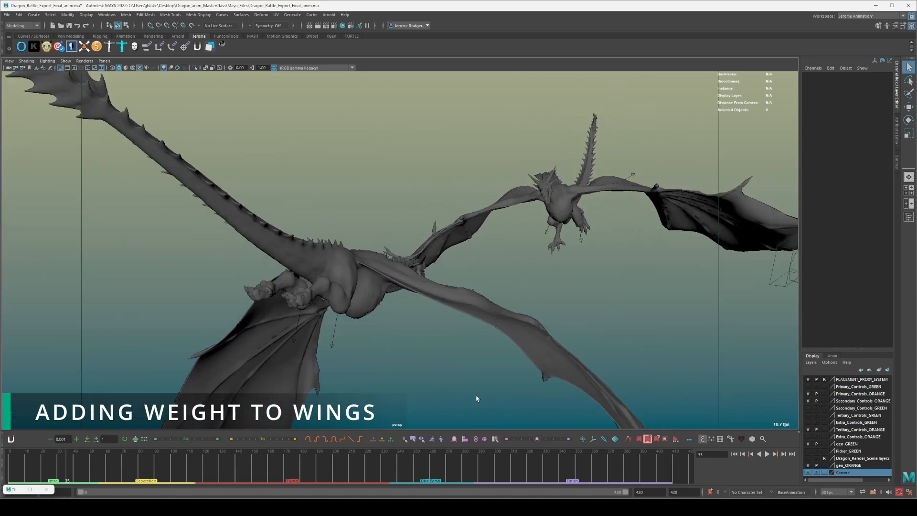
Play the animation from its start up to the clash, and examine the dragons' wings up close around frames 55 and 45.
drag(66, 462, 9, 462)
scroll(438, 329, down, 5)
key(alt+v)
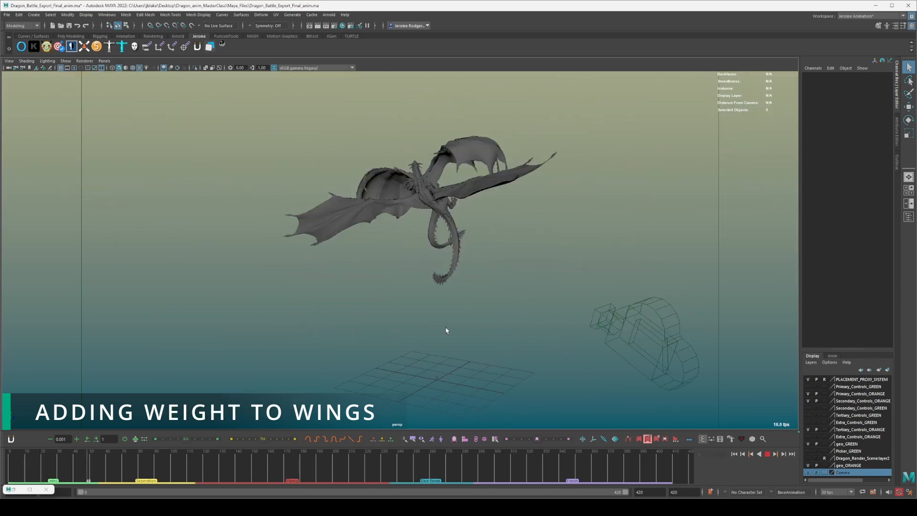
key(alt+v)
scroll(594, 310, up, 4)
alt+drag(556, 302, 440, 369)
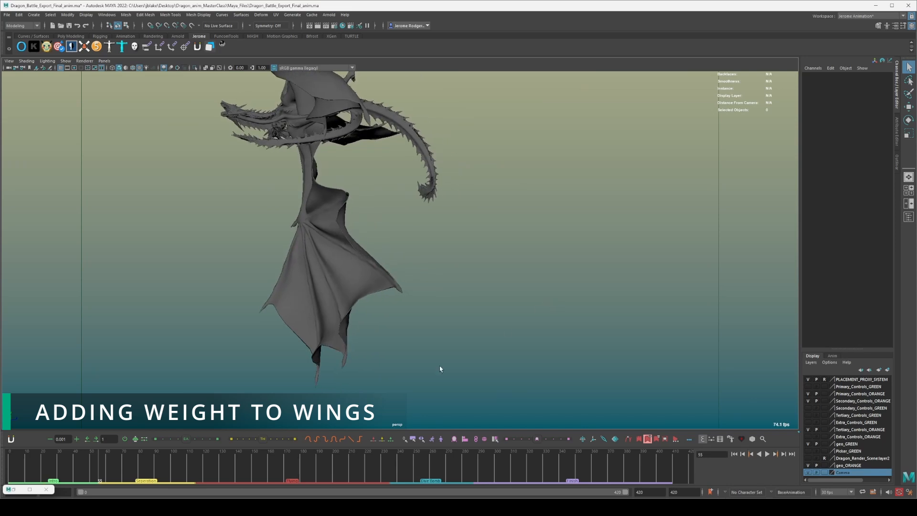
mouse_move(71, 468)
mouse_down()
mouse_move(107, 464)
mouse_move(65, 465)
mouse_move(82, 463)
mouse_up()
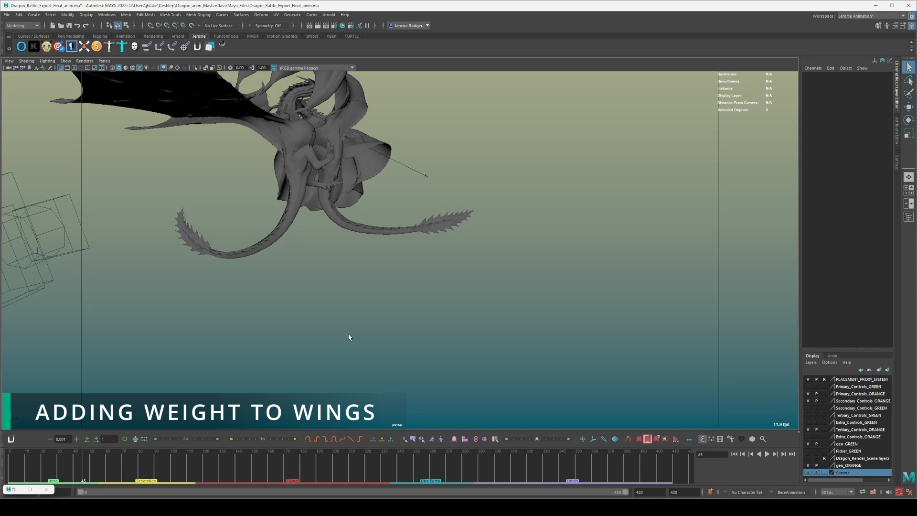
Scrub to frame 173 to see the dragons flying apart, and play back the separation section.
drag(72, 469, 288, 461)
scroll(472, 313, down, 5)
alt+drag(480, 314, 439, 320)
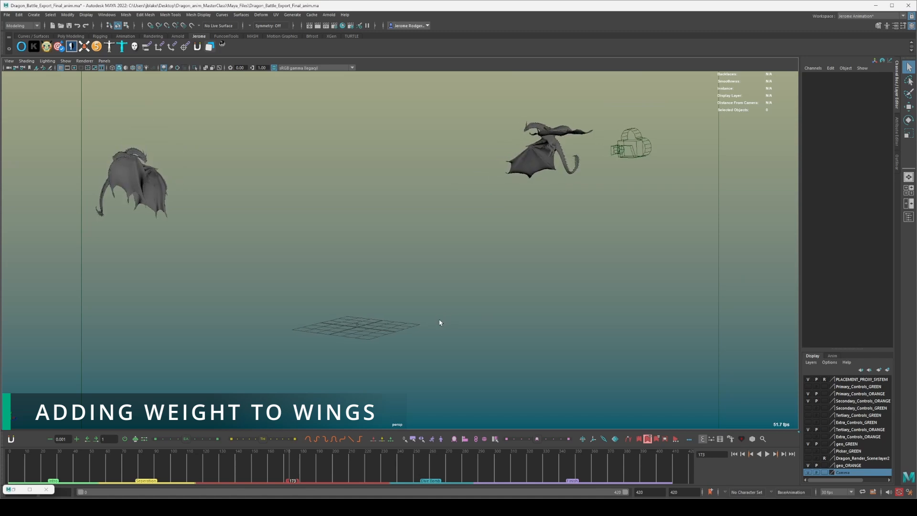
alt+drag(439, 322, 430, 422)
click(223, 475)
key(alt+v)
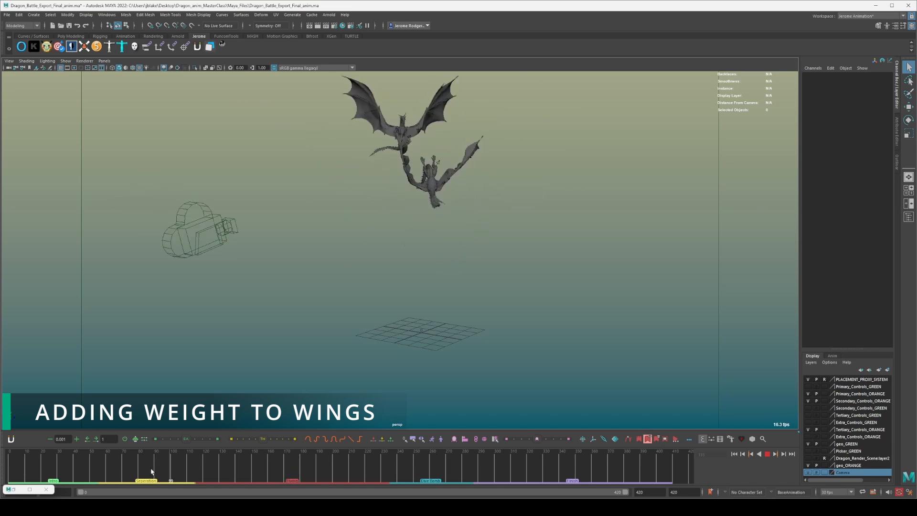
key(alt+v)
Frame a single dragon from the front and scrub to frame 148 to study its wing flaps.
alt+right_drag(286, 265, 433, 214)
alt+middle_drag(434, 214, 533, 446)
alt+drag(434, 356, 580, 319)
alt+right_drag(458, 275, 514, 253)
alt+drag(515, 253, 640, 296)
alt+middle_drag(414, 271, 321, 284)
mouse_move(172, 480)
mouse_down()
mouse_move(266, 463)
mouse_move(235, 461)
mouse_move(252, 461)
mouse_move(232, 472)
mouse_move(249, 470)
mouse_up()
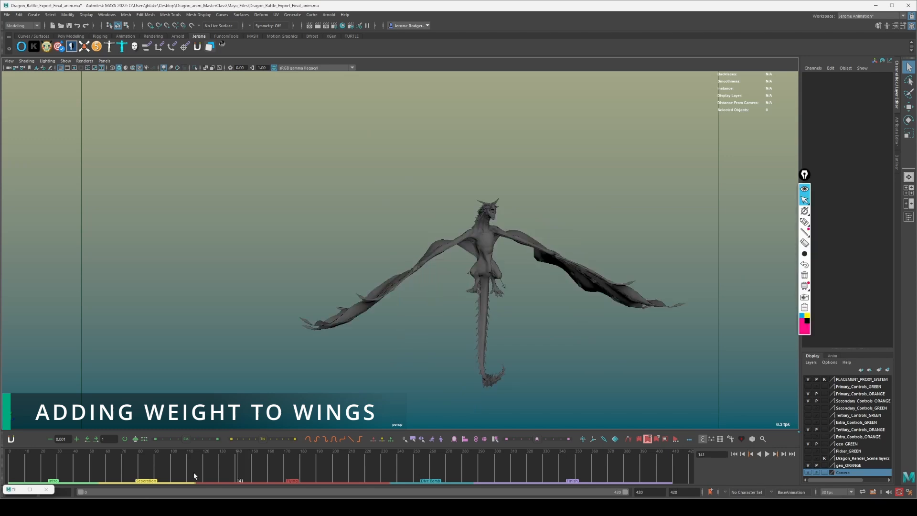
Play the dragon's wing flaps, and scrub back to frame 109, where both wings are spread.
key(alt+v)
click(229, 469)
click(160, 474)
drag(168, 474, 187, 474)
Annotate the view with a blue freehand swirl beneath each of the dragon's wings to show the air being pushed.
click(801, 315)
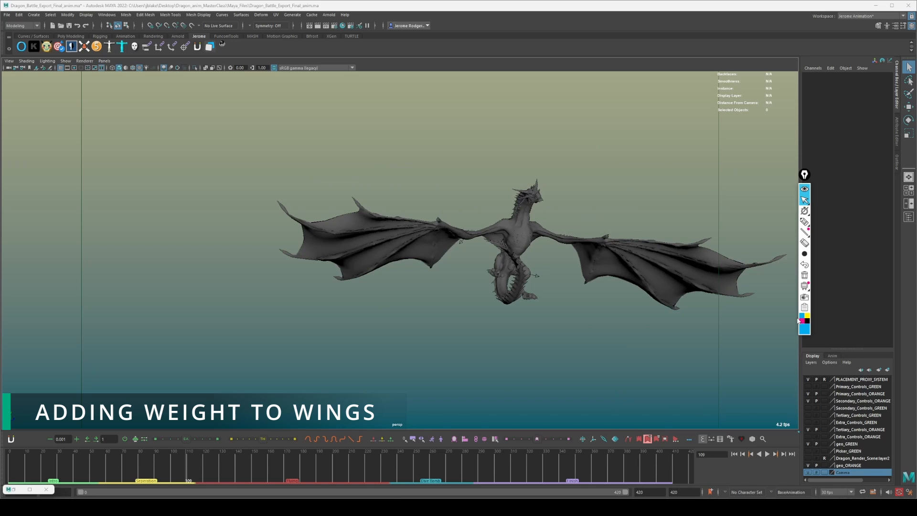
click(803, 222)
mouse_move(373, 301)
mouse_down()
mouse_move(435, 301)
mouse_move(420, 302)
mouse_up()
mouse_move(646, 295)
mouse_down()
mouse_move(579, 296)
mouse_move(595, 298)
mouse_up()
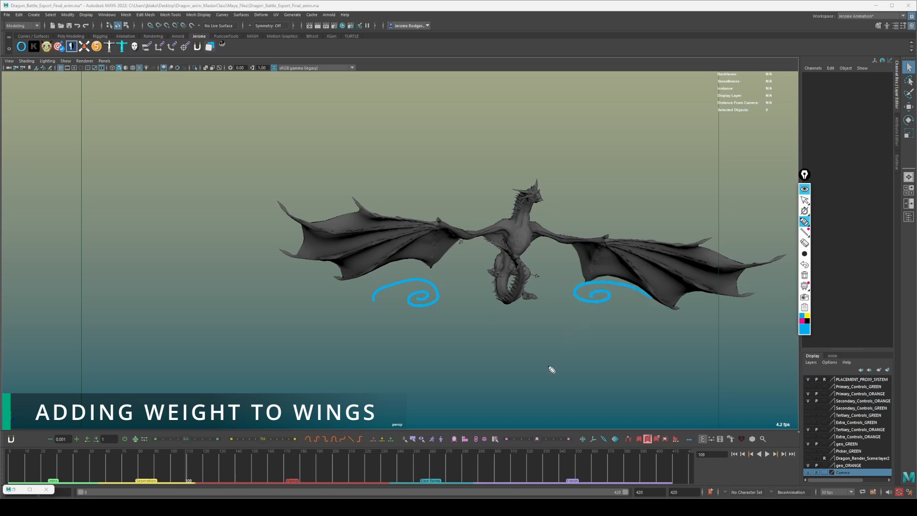
Play the dragon's downstroke and stop at frame 118, where both wings are lowered.
click(803, 199)
key(alt+v)
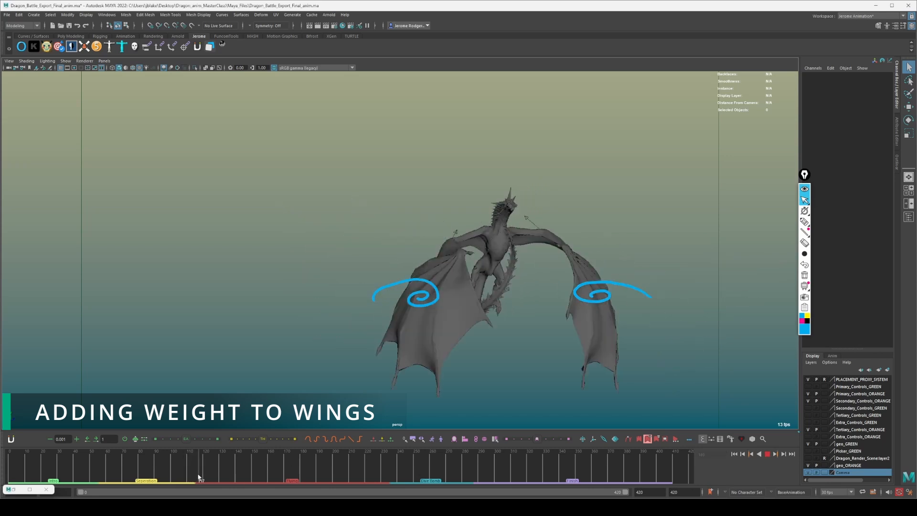
key(alt+v)
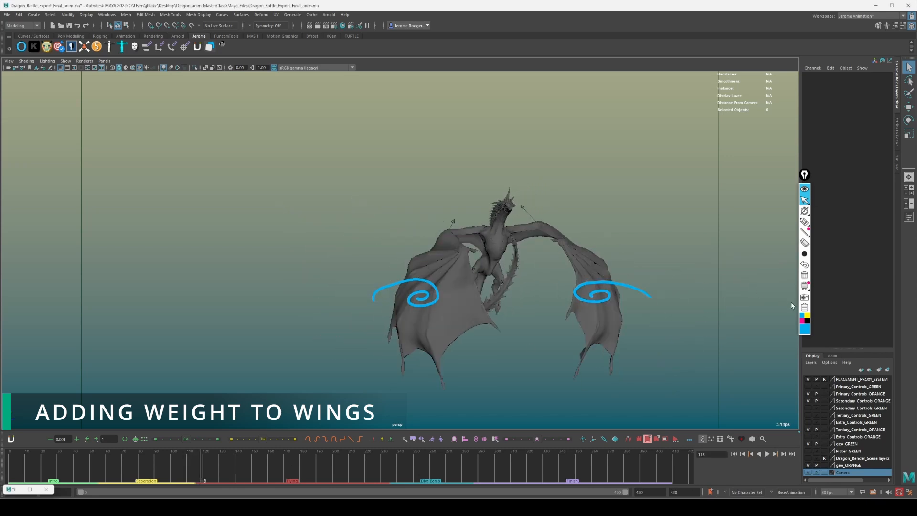
Draw two blue air-flow curves beneath each lowered wing, and erase the two earlier swirls.
click(804, 222)
mouse_move(479, 335)
mouse_down()
mouse_move(477, 370)
mouse_move(352, 384)
mouse_up()
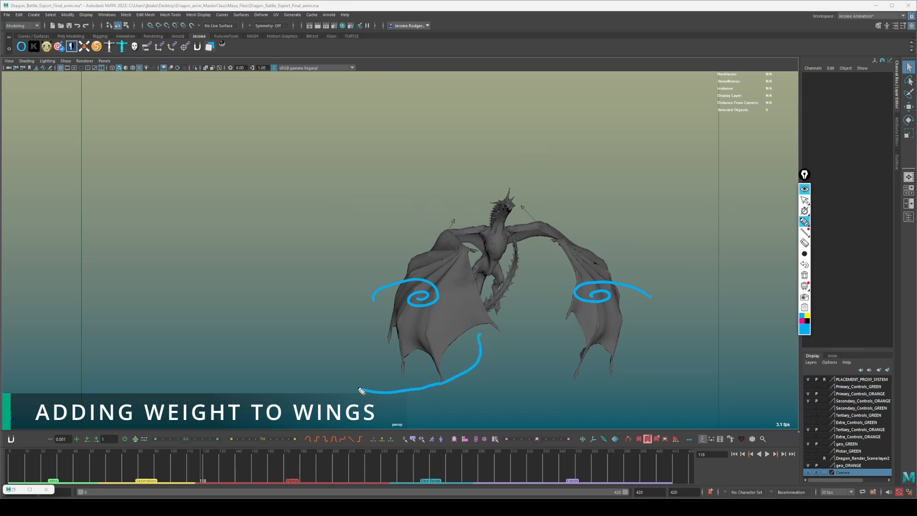
mouse_move(554, 330)
mouse_down()
mouse_move(647, 377)
mouse_move(658, 371)
mouse_move(644, 367)
mouse_up()
click(804, 242)
click(595, 307)
click(426, 304)
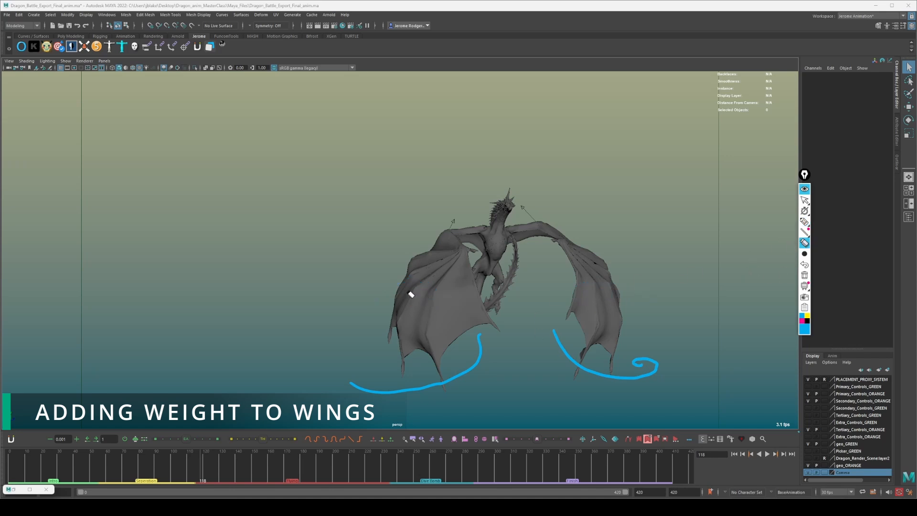
click(804, 222)
mouse_move(496, 328)
mouse_down()
mouse_move(491, 368)
mouse_move(393, 396)
mouse_move(404, 383)
mouse_up()
mouse_move(548, 334)
mouse_down()
mouse_move(577, 360)
mouse_move(675, 375)
mouse_move(650, 365)
mouse_up()
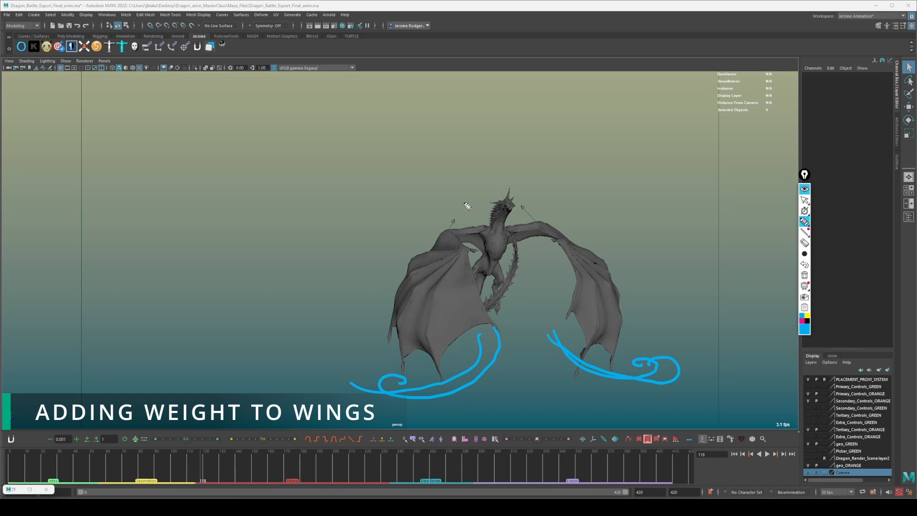
Scrub to frames 126 and 134 to study the raised wings, play on, and stop at frame 149 on the downstroke.
drag(200, 457, 213, 450)
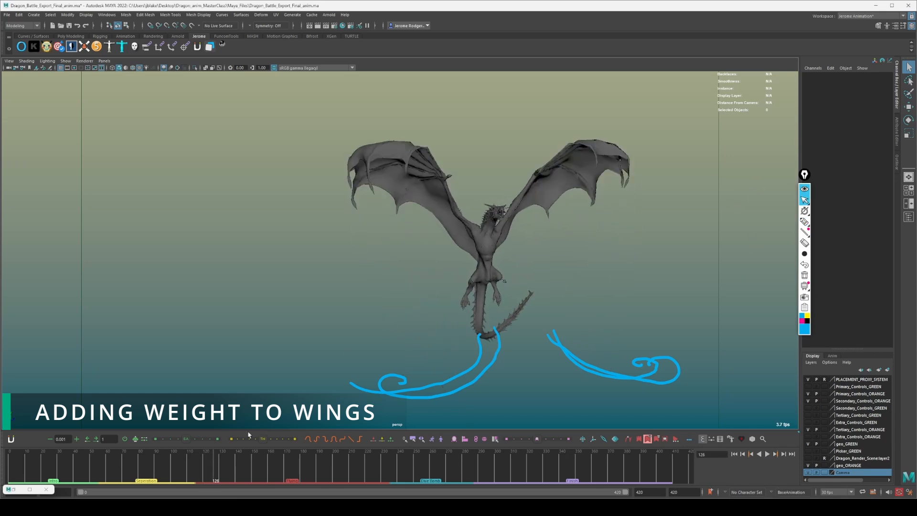
drag(220, 468, 189, 476)
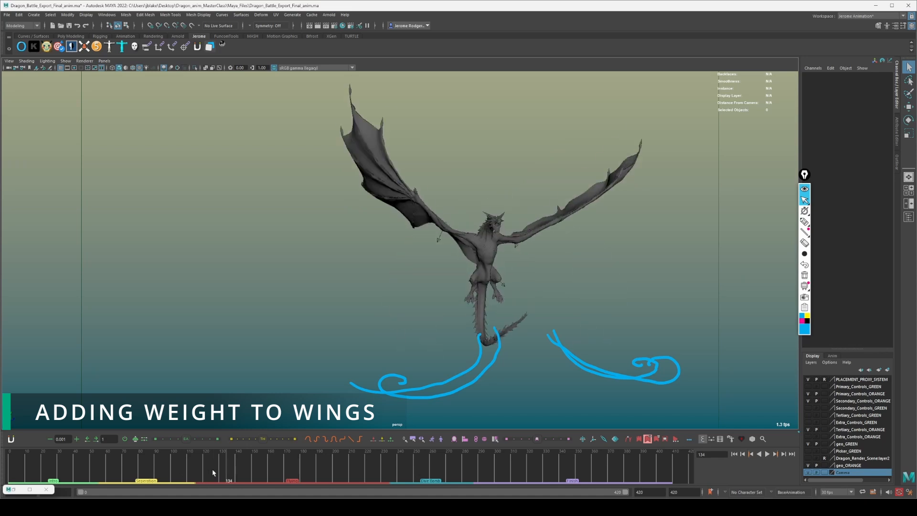
key(alt+v)
mouse_move(255, 465)
mouse_down()
mouse_move(214, 469)
mouse_move(251, 464)
mouse_up()
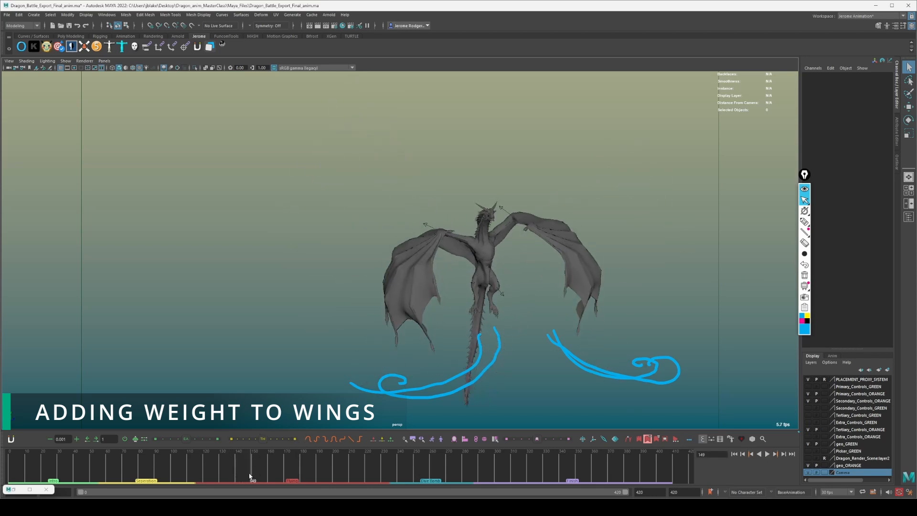
Play the next wing flap to frame 164, continue through its downstroke, and scrub back to frame 128.
key(alt+v)
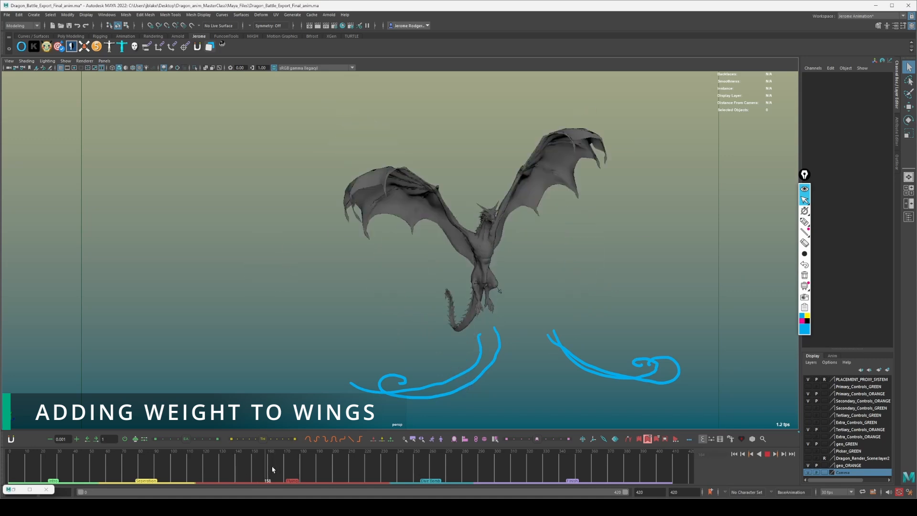
mouse_move(276, 471)
mouse_down()
mouse_move(241, 468)
mouse_move(274, 467)
mouse_up()
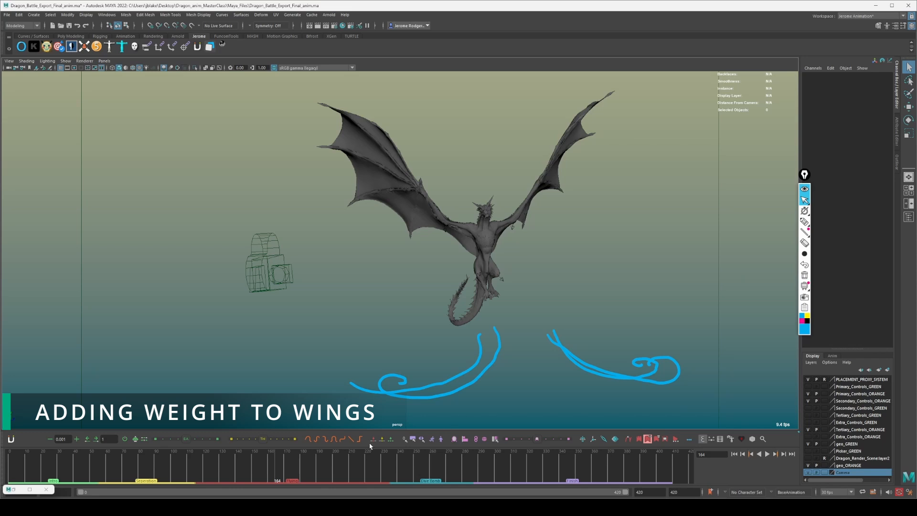
key(alt+v)
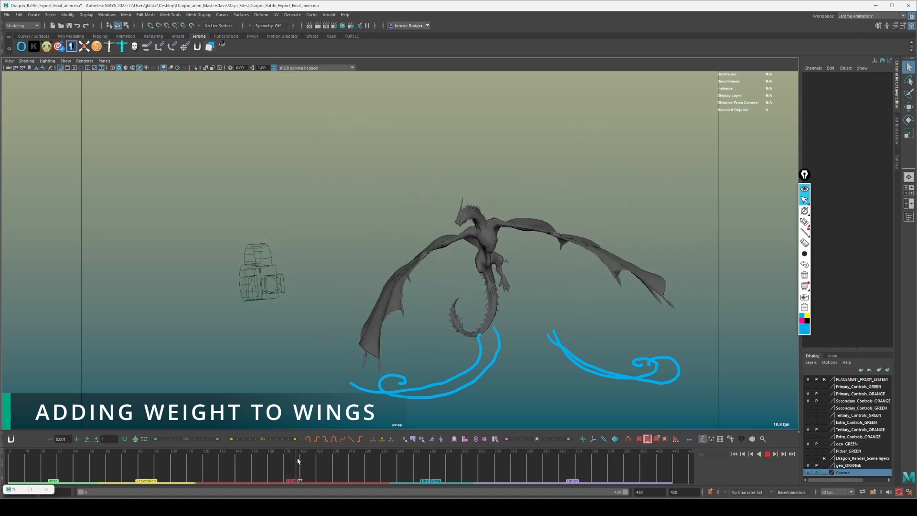
drag(310, 458, 216, 473)
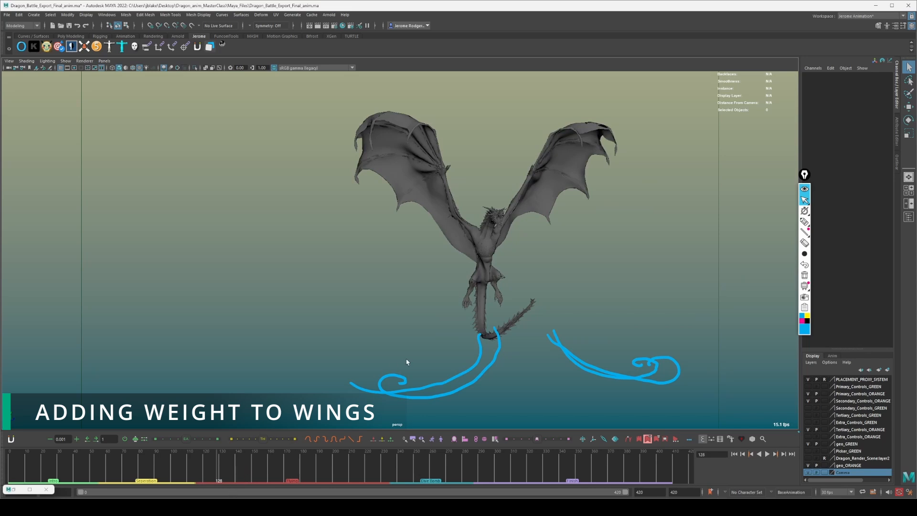
Clear all the blue annotations from the view and scrub to frame 141, midway through the downstroke.
click(804, 243)
click(804, 274)
click(804, 200)
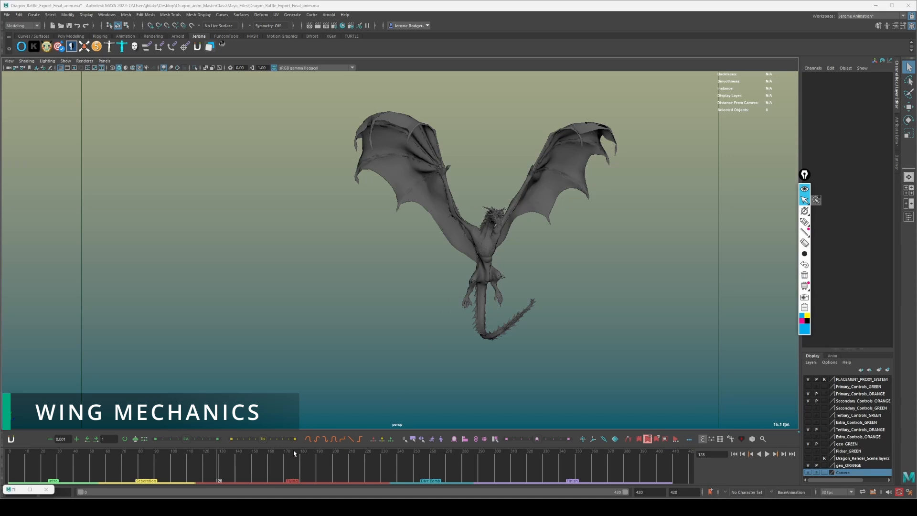
drag(186, 472, 239, 466)
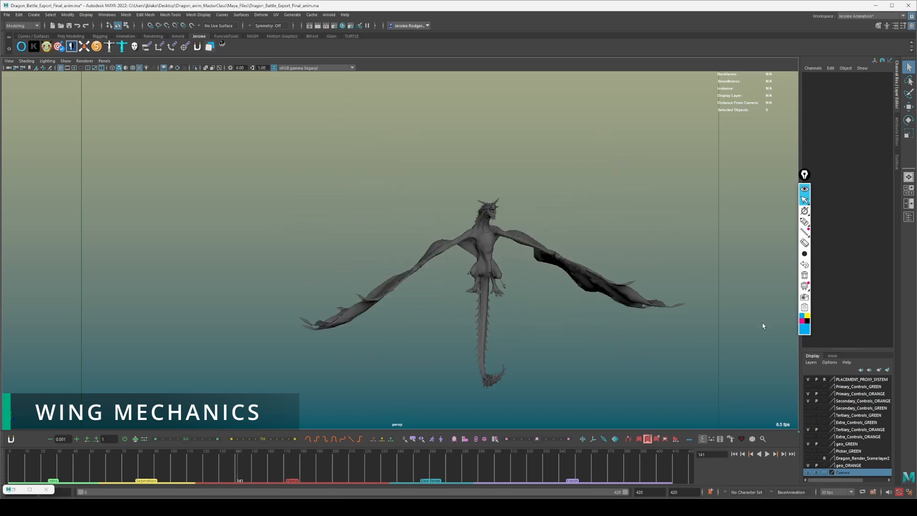
Draw a yellow curved arrow pointing down over each of the dragon's wings.
click(807, 316)
click(804, 221)
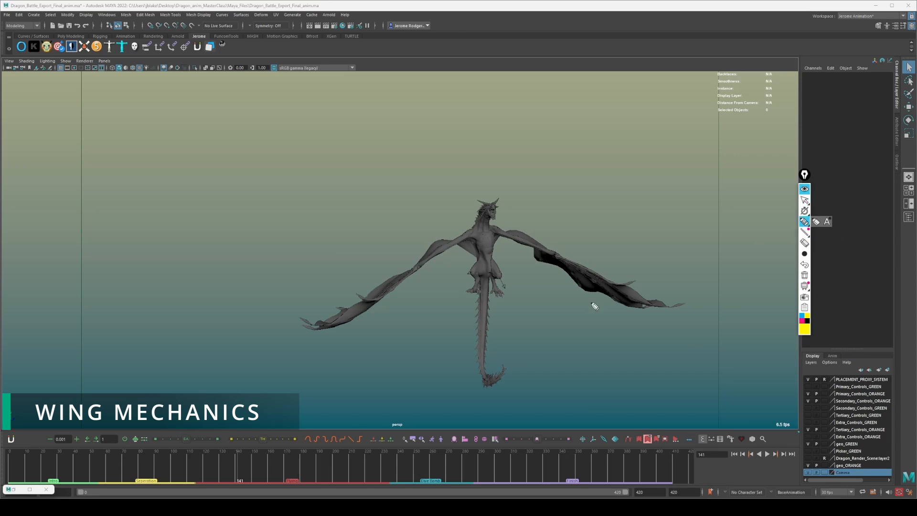
mouse_move(311, 245)
mouse_down()
mouse_move(359, 316)
mouse_move(352, 291)
mouse_up()
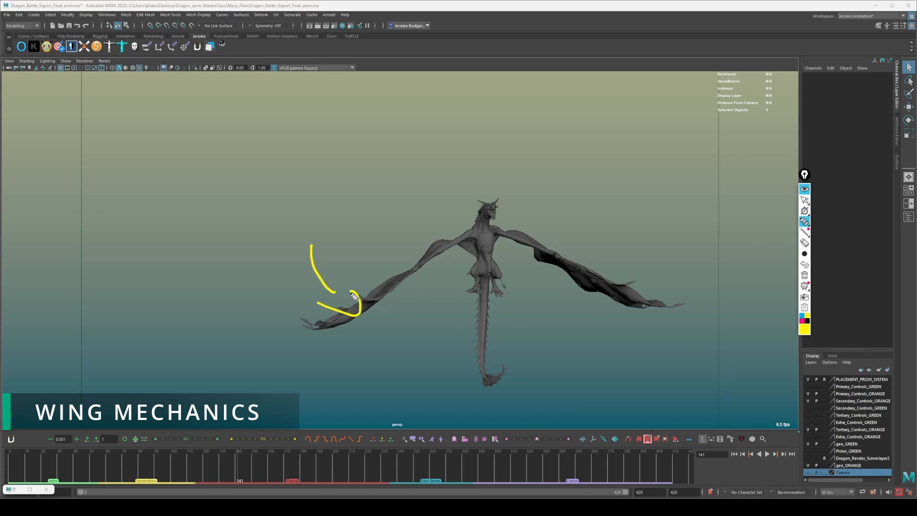
drag(621, 236, 611, 282)
mouse_move(581, 279)
mouse_down()
mouse_move(583, 291)
mouse_move(620, 294)
mouse_up()
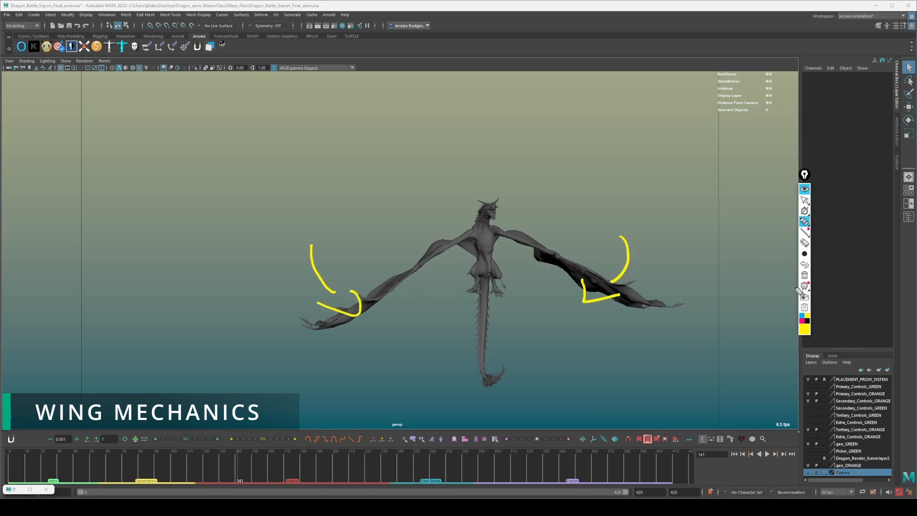
Draw a magenta S-shaped arrow curving upward across each of the dragon's wings.
click(801, 323)
mouse_move(575, 317)
mouse_down()
mouse_move(531, 267)
mouse_move(544, 208)
mouse_move(522, 211)
mouse_move(545, 201)
mouse_up()
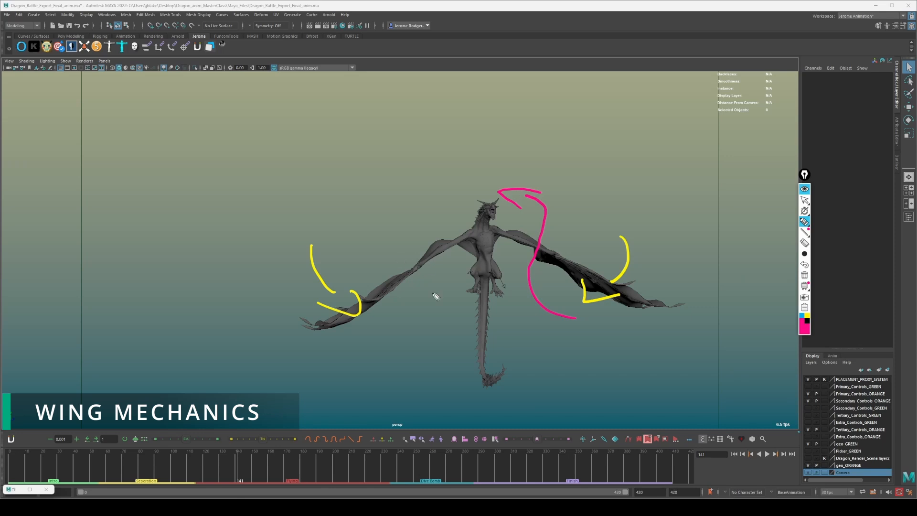
mouse_move(380, 323)
mouse_down()
mouse_move(368, 224)
mouse_move(378, 221)
mouse_up()
mouse_move(342, 213)
mouse_down()
mouse_move(363, 206)
mouse_move(387, 224)
mouse_up()
Erase all the yellow and magenta arrows and return the annotation tool to normal pointer mode.
mouse_move(804, 211)
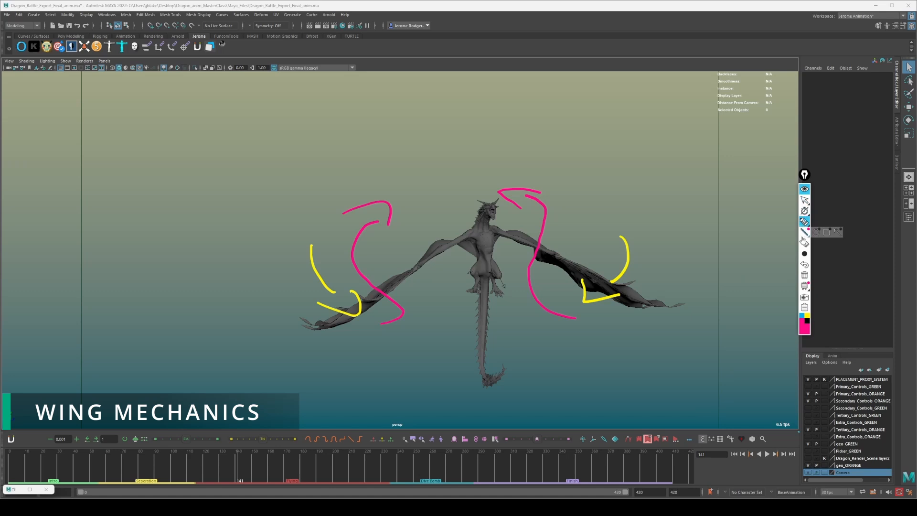
mouse_move(807, 233)
click(804, 243)
mouse_move(640, 270)
mouse_down()
mouse_move(607, 297)
mouse_move(569, 301)
mouse_move(518, 274)
mouse_move(503, 200)
mouse_move(415, 254)
mouse_move(339, 251)
mouse_move(371, 291)
mouse_up()
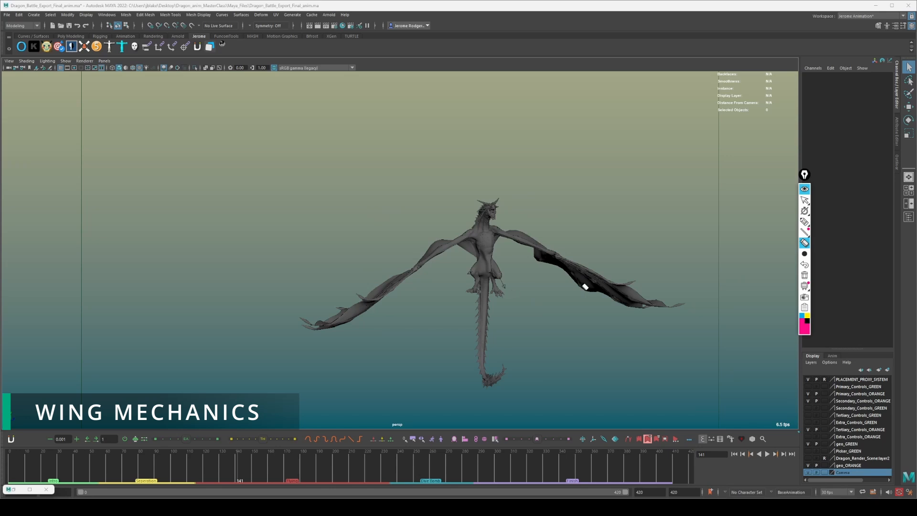
click(804, 200)
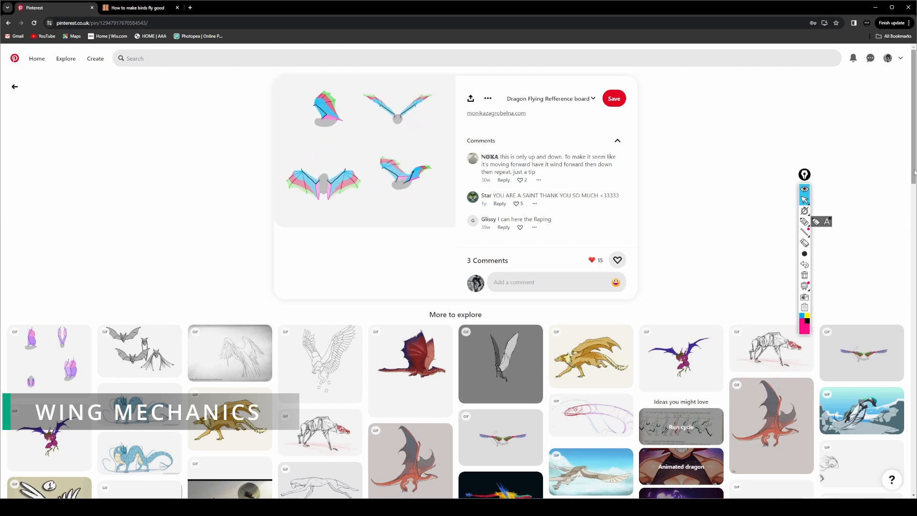
In the browser, look over the wing-flap pin on Pinterest and the related flight animations suggested below it.
scroll(893, 180, down, 1)
scroll(521, 143, down, 2)
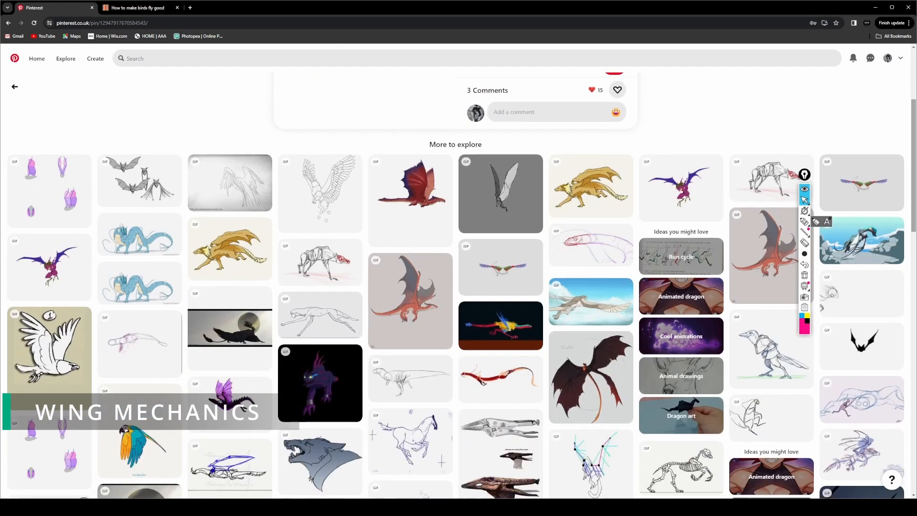
scroll(521, 117, up, 4)
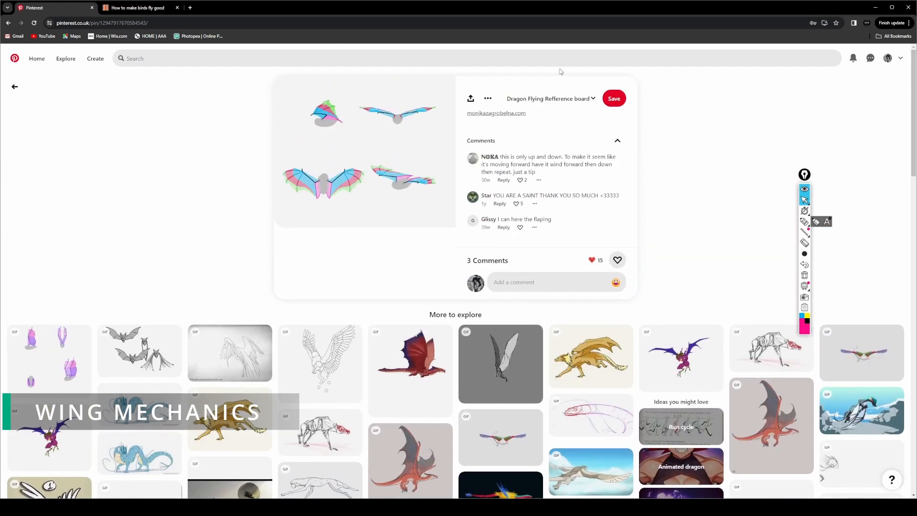
click(388, 59)
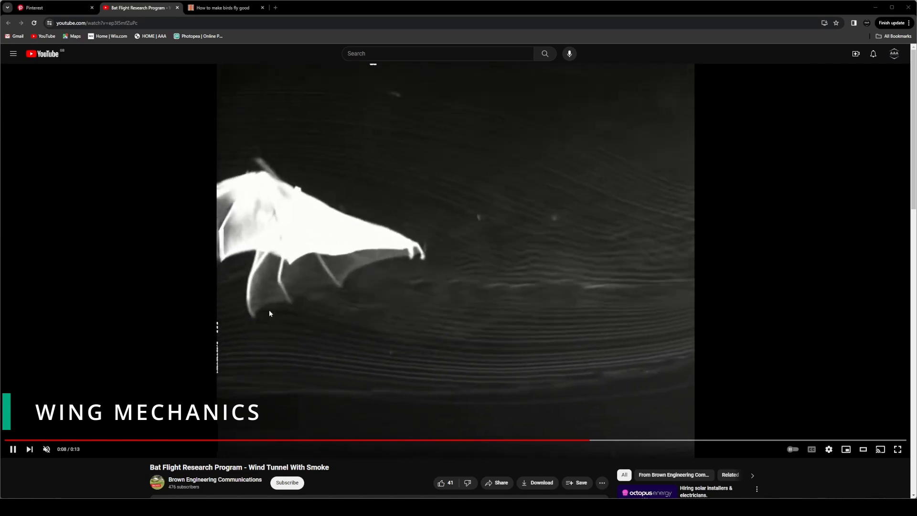
In the YouTube video "Bat Flight Research Program - Wind Tunnel With Smoke", seek to 0:06, play the wingbeat, and pause at 0:08.
click(19, 452)
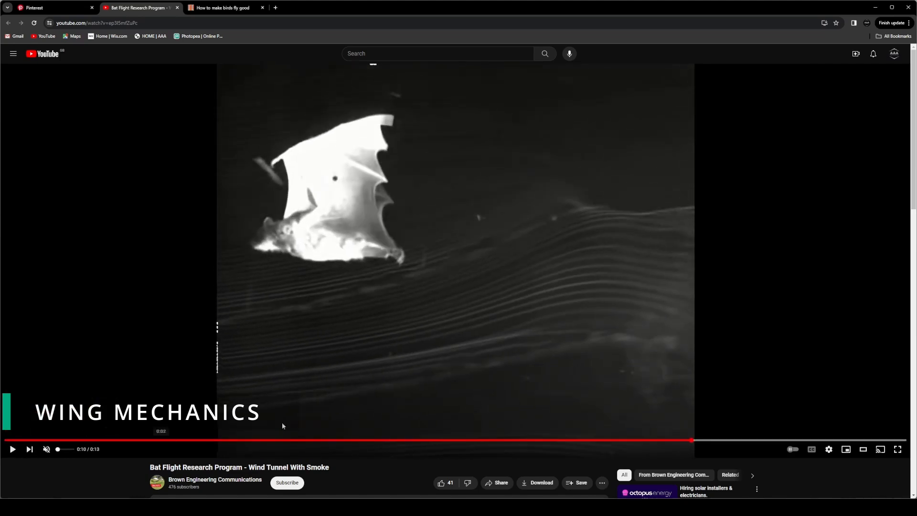
drag(364, 439, 418, 440)
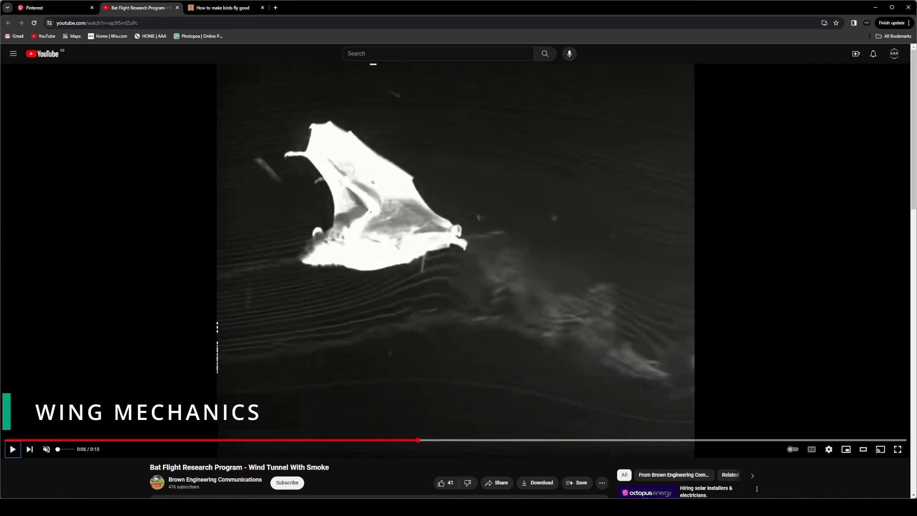
click(500, 278)
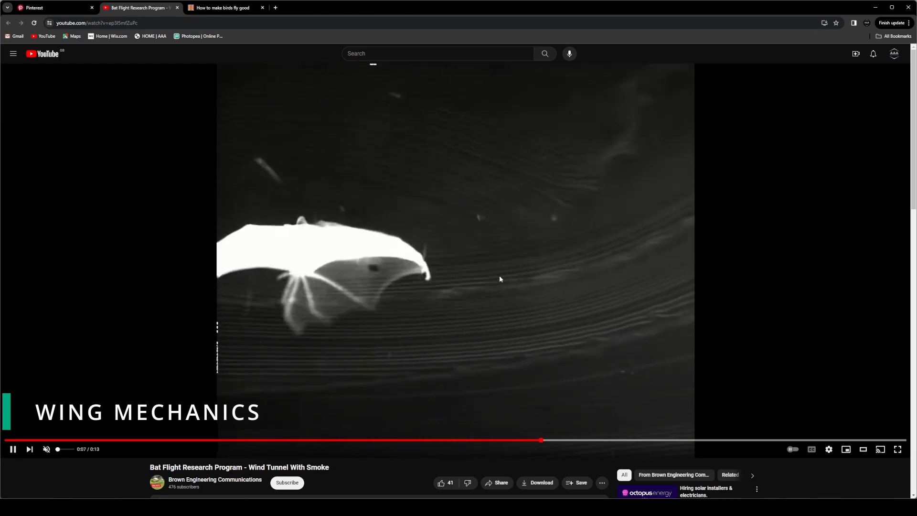
click(500, 277)
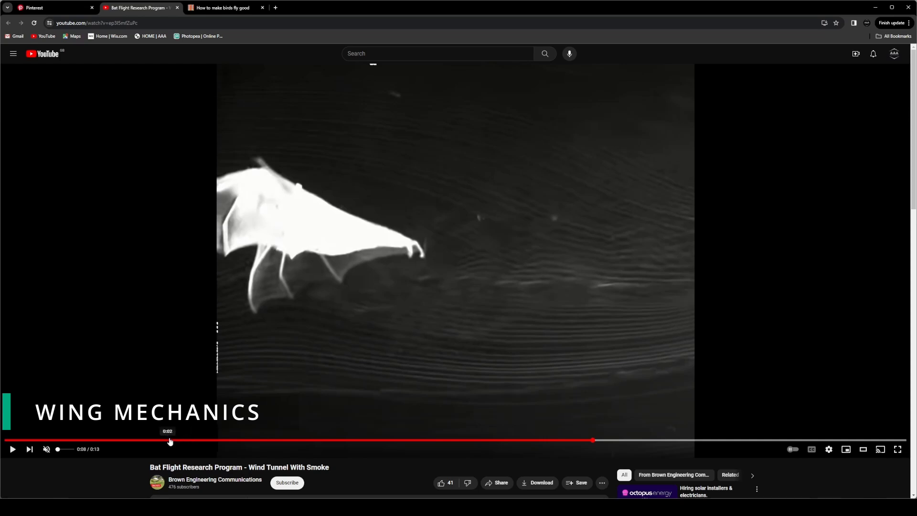
Replay the bat's wingbeat from 0:02 and pause at 0:04, where the wings are pushed down.
click(172, 439)
key(space)
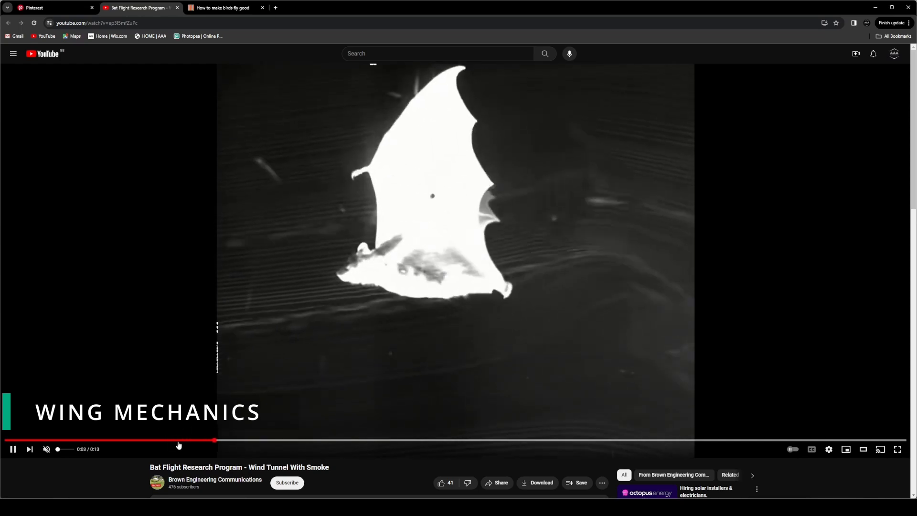
key(space)
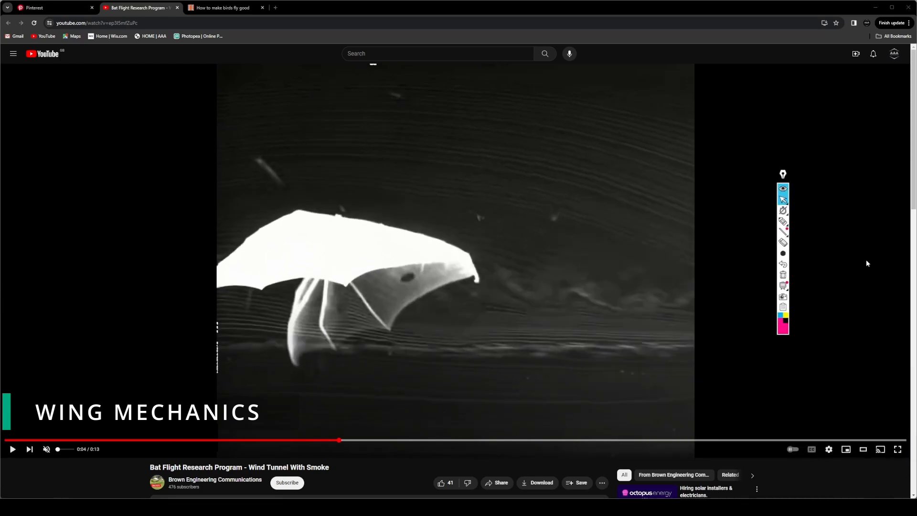
Trace three finger bones in blue from the bat's wrist to the edge of its near wing, circling the joints.
click(779, 317)
click(783, 221)
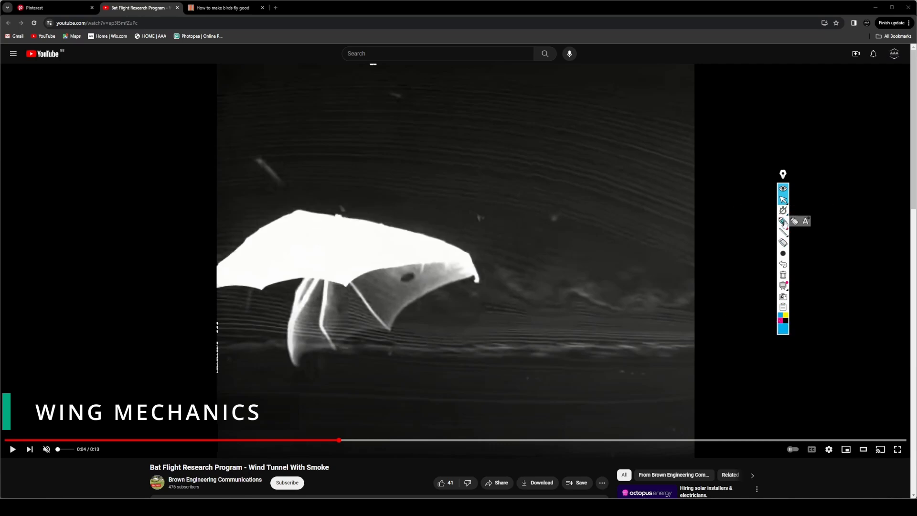
mouse_move(299, 210)
mouse_down()
mouse_move(231, 258)
mouse_move(220, 280)
mouse_up()
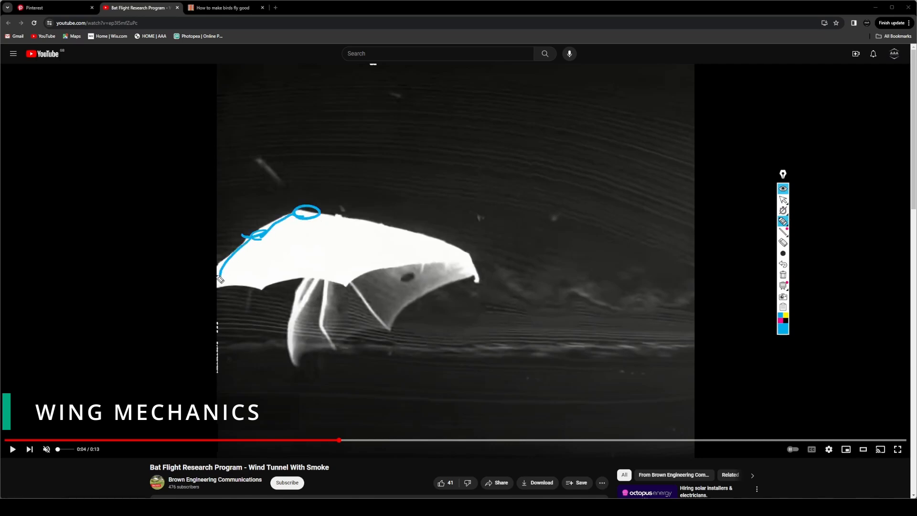
drag(304, 227, 271, 284)
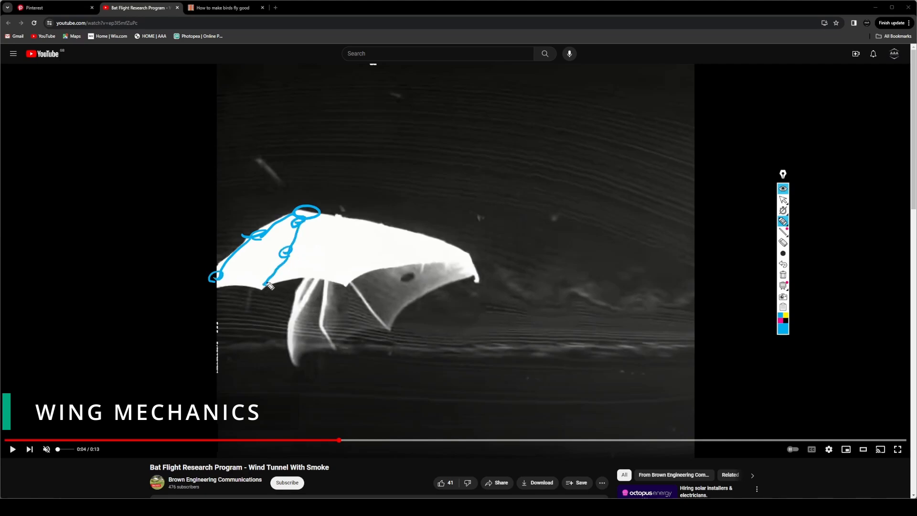
drag(313, 226, 343, 240)
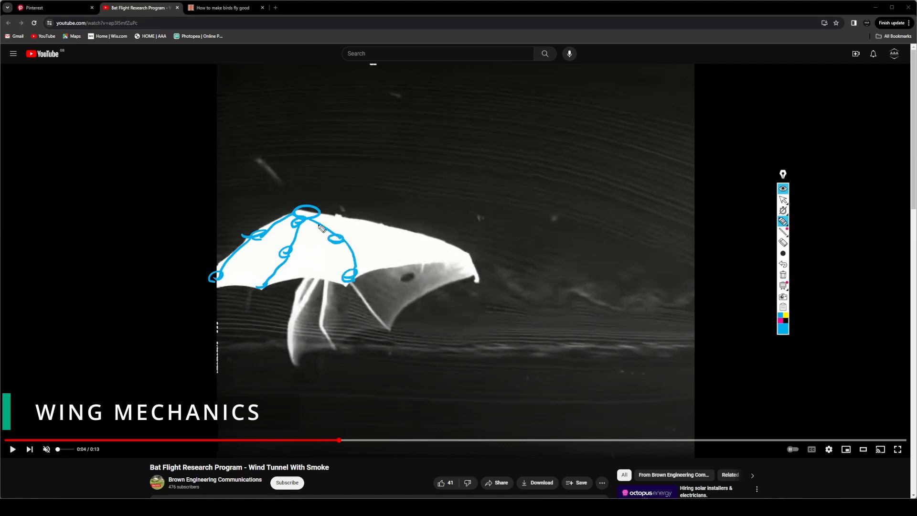
Trace the bone along the bat wing's leading edge in blue with its joints circled, and erase all the bone markings.
mouse_move(344, 219)
mouse_down()
mouse_move(470, 258)
mouse_move(457, 258)
mouse_up()
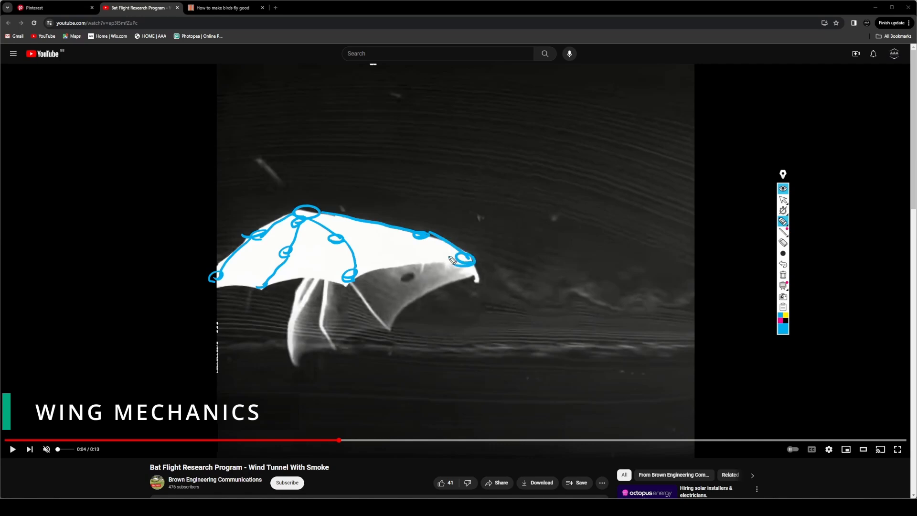
click(783, 242)
mouse_move(473, 266)
mouse_down()
mouse_move(375, 234)
mouse_move(337, 262)
mouse_up()
mouse_move(332, 202)
mouse_down()
mouse_move(267, 231)
mouse_move(340, 231)
mouse_move(272, 265)
mouse_move(255, 255)
mouse_up()
mouse_move(783, 222)
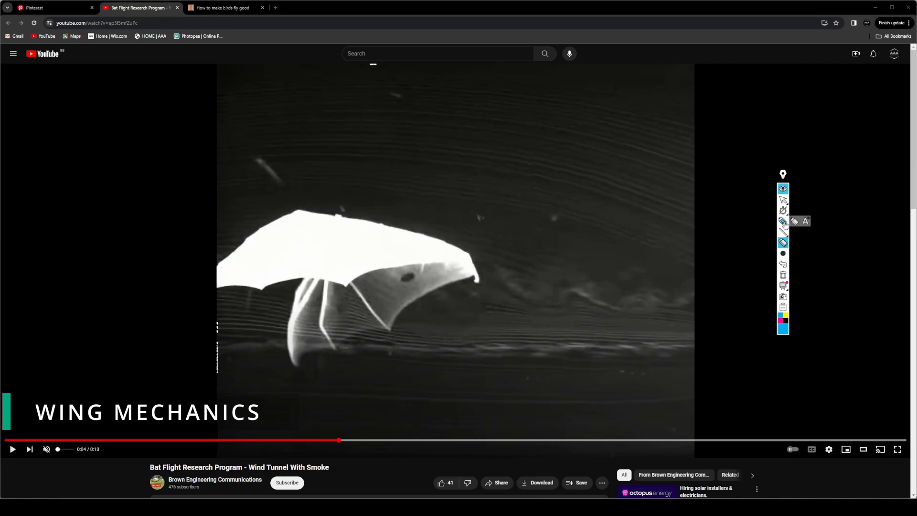
click(783, 200)
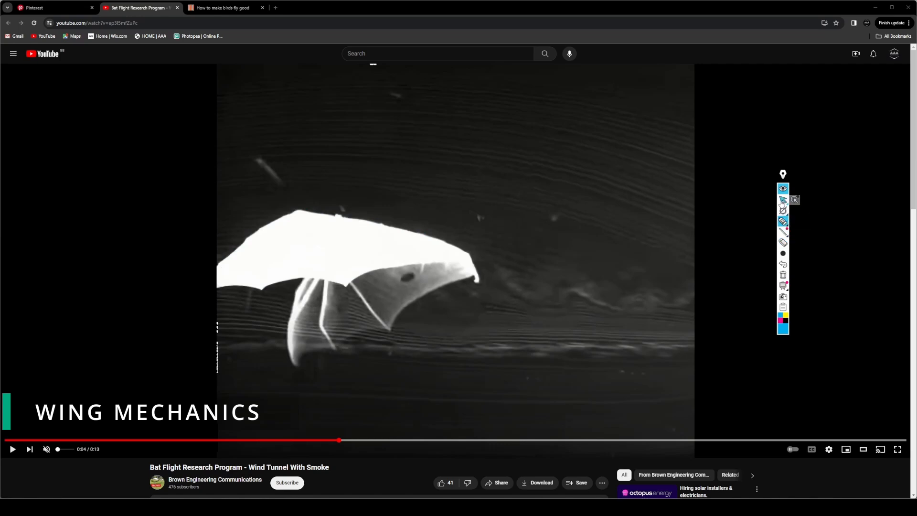
click(783, 176)
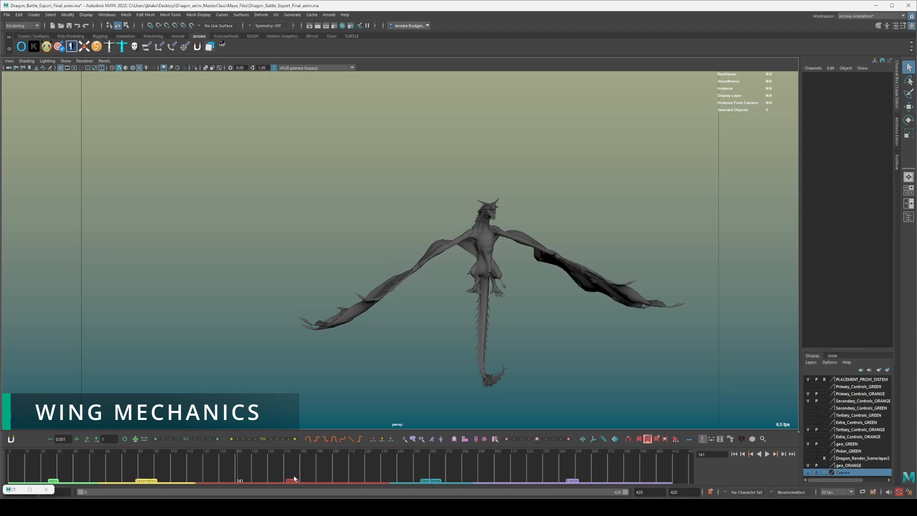
In Maya, scrub the dragon battle animation back to frame 0 and bring the dragons into view.
drag(70, 473, 125, 473)
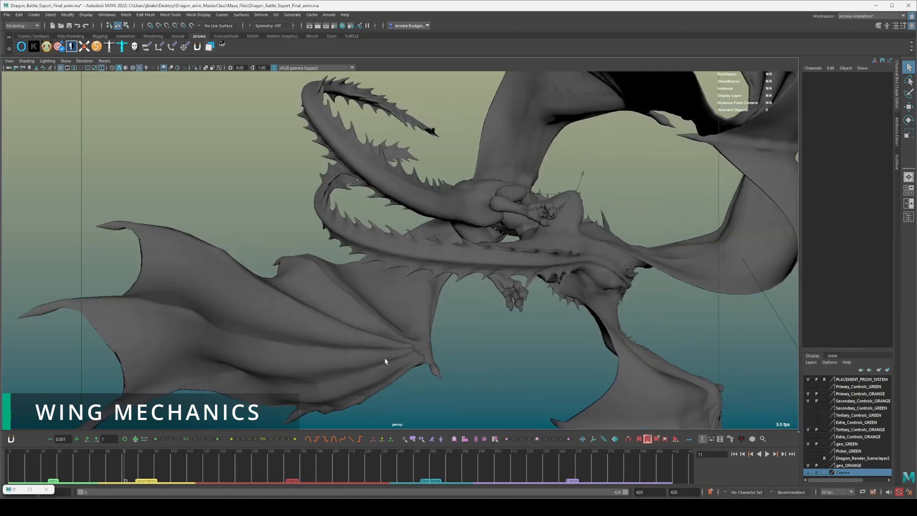
alt+drag(366, 341, 368, 363)
drag(39, 470, 8, 470)
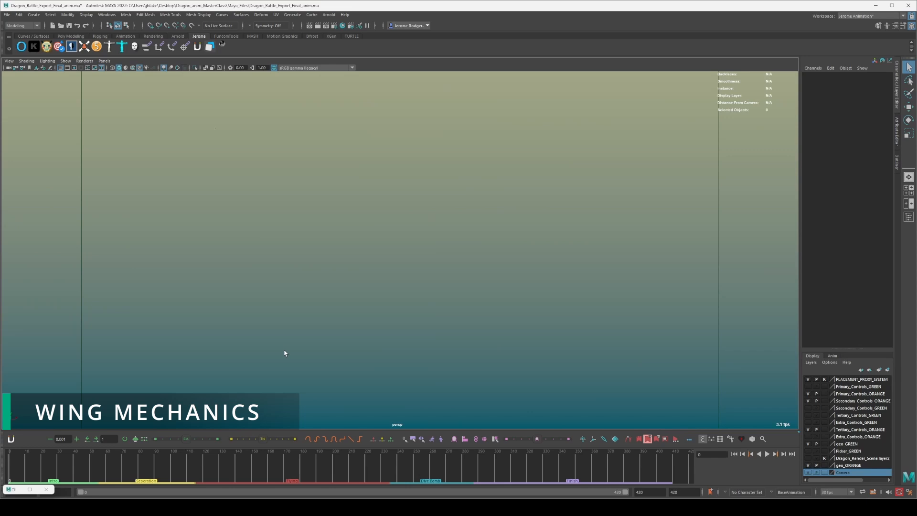
scroll(284, 350, down, 3)
scroll(284, 351, down, 3)
alt+drag(284, 350, 230, 369)
mouse_move(15, 466)
mouse_down()
mouse_move(66, 470)
mouse_move(8, 463)
mouse_up()
alt+drag(210, 365, 405, 280)
Review the opening wing flaps up to frame 37, keeping the flying dragon in view from the side.
mouse_move(45, 470)
mouse_down()
mouse_move(55, 469)
mouse_move(20, 469)
mouse_move(35, 469)
mouse_up()
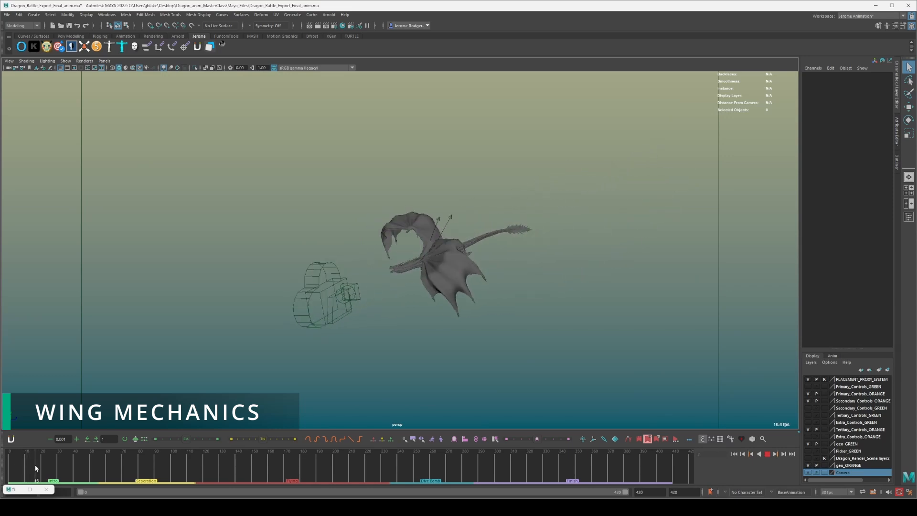
alt+drag(216, 365, 256, 346)
scroll(444, 345, up, 5)
alt+drag(458, 344, 512, 330)
scroll(423, 338, down, 4)
drag(36, 461, 70, 465)
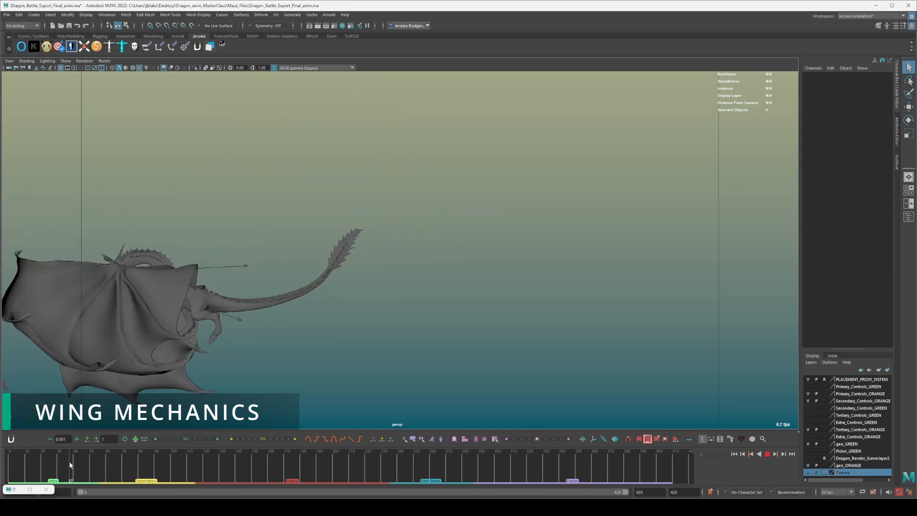
alt+drag(234, 335, 352, 299)
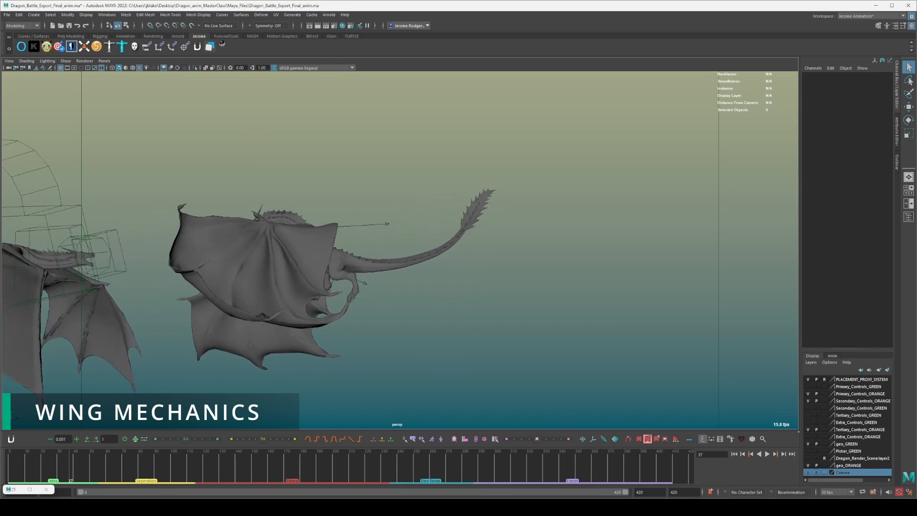
Show the annotation toolbar over the viewport, replay the flap from frame 18, and stop at frame 34.
mouse_move(916, 168)
mouse_down()
mouse_move(769, 181)
mouse_move(709, 174)
mouse_up()
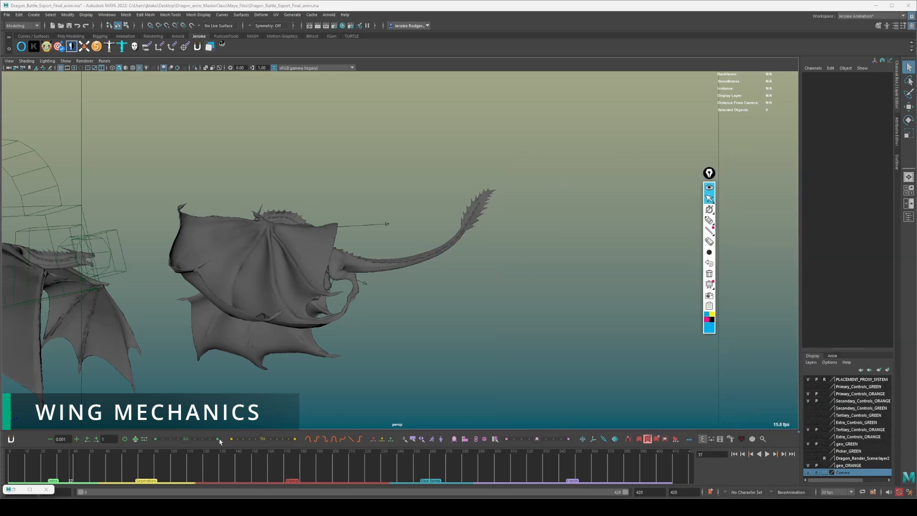
click(39, 471)
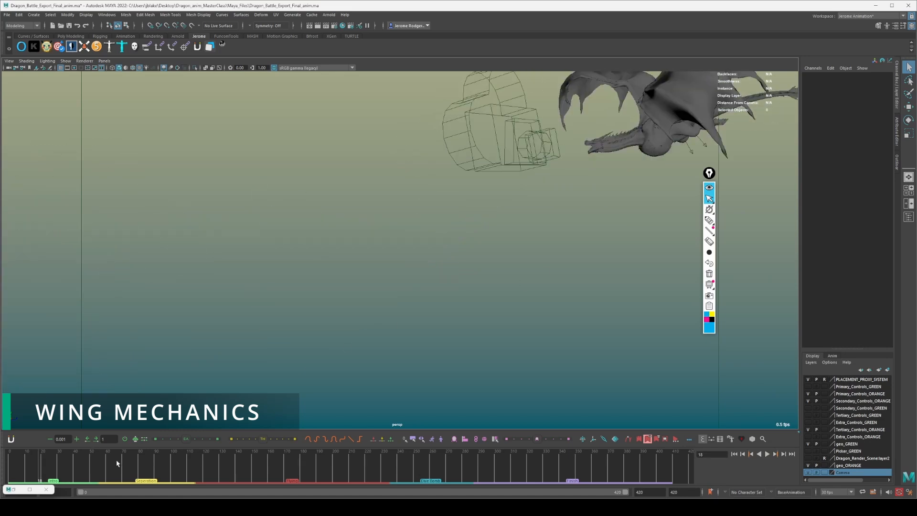
mouse_move(50, 467)
mouse_down()
mouse_move(80, 468)
mouse_move(63, 469)
mouse_up()
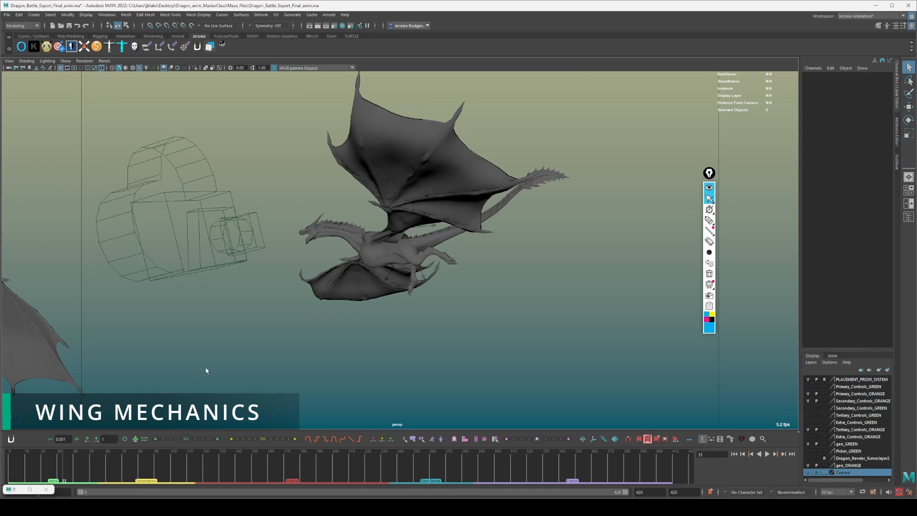
mouse_move(207, 364)
alt+mouse_down()
mouse_move(229, 359)
mouse_move(217, 364)
alt+mouse_up()
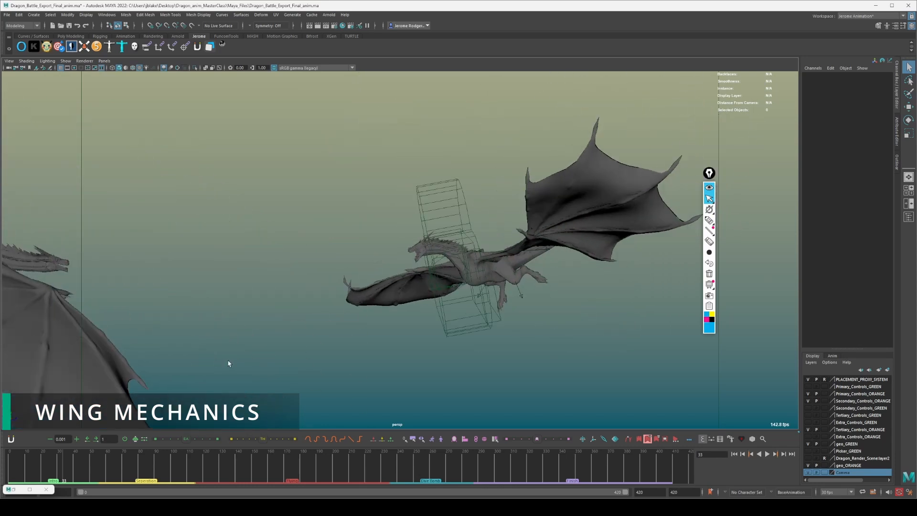
key(alt+v)
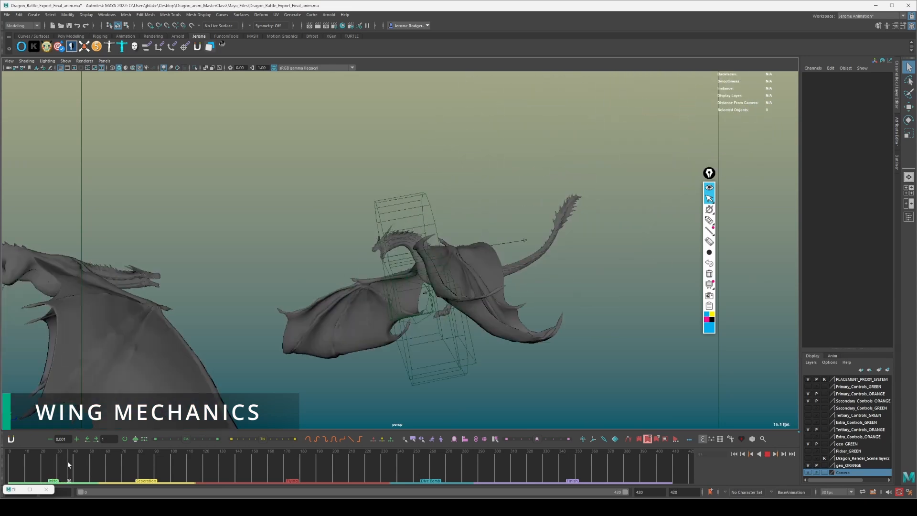
key(alt+v)
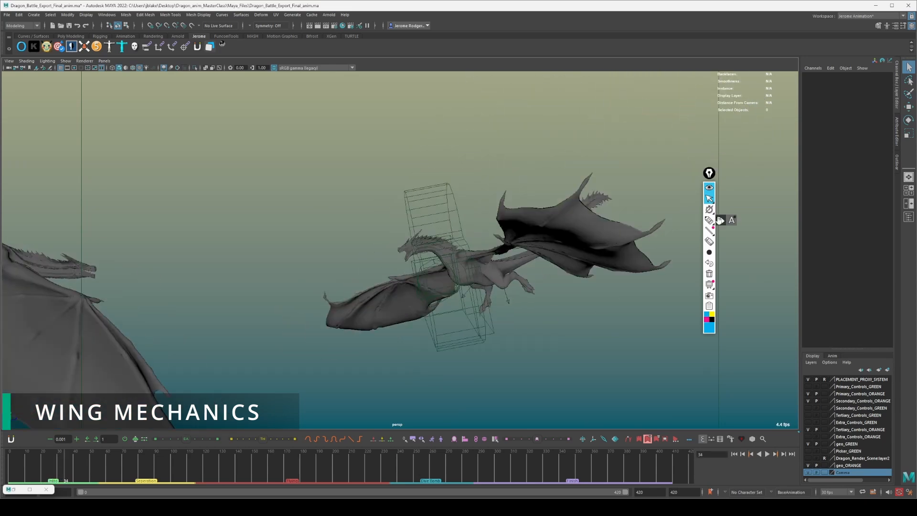
Draw blue air swirls beneath both of the dragon's wings at frame 34.
click(709, 220)
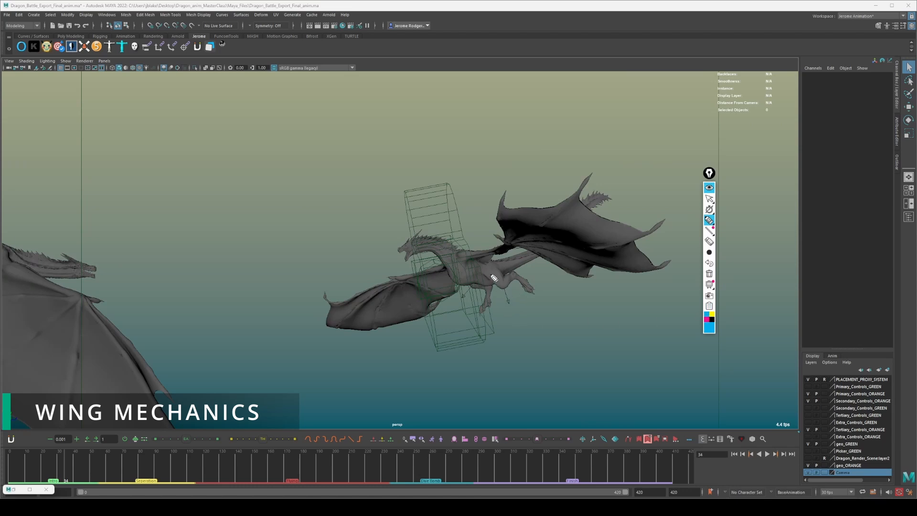
mouse_move(483, 291)
mouse_down()
mouse_move(550, 293)
mouse_move(522, 297)
mouse_up()
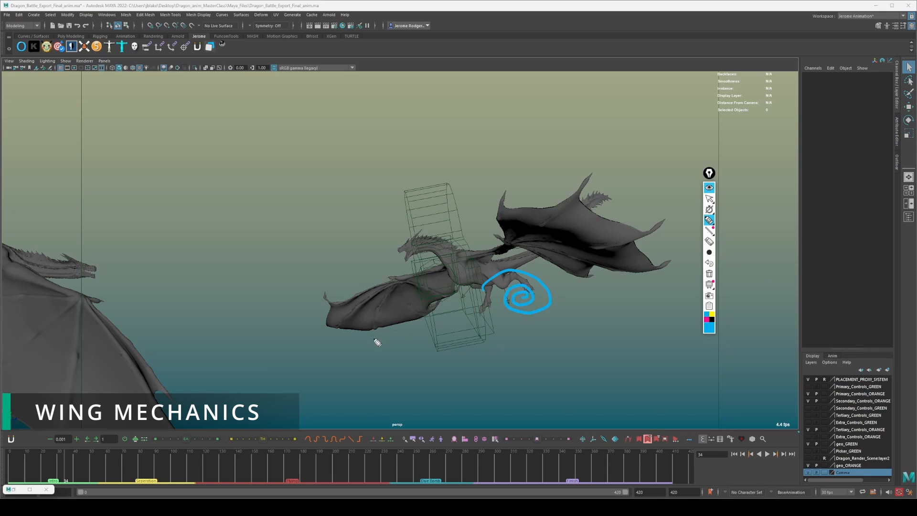
drag(380, 320, 393, 338)
click(709, 198)
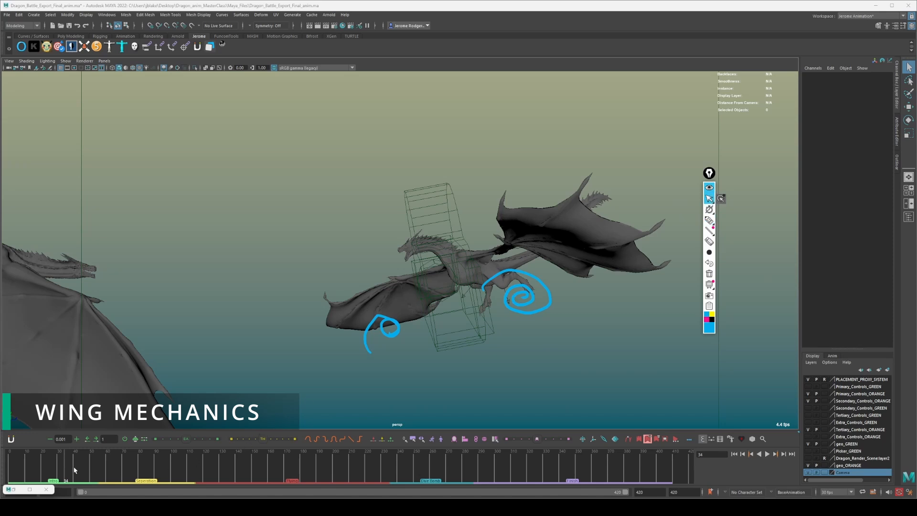
Run the animation on to frame 44 and erase both blue air swirls.
key(alt+v)
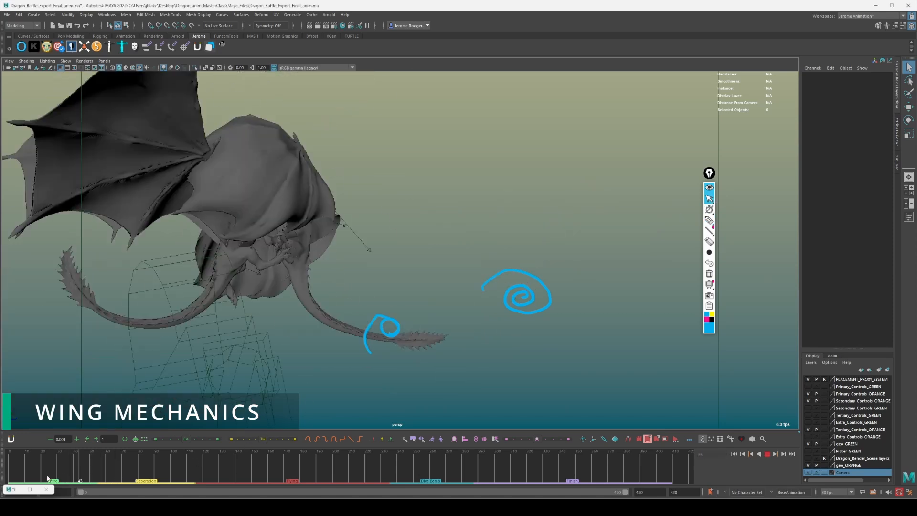
mouse_move(95, 473)
mouse_down()
mouse_move(102, 473)
mouse_move(51, 477)
mouse_move(88, 475)
mouse_move(58, 476)
mouse_move(81, 479)
mouse_up()
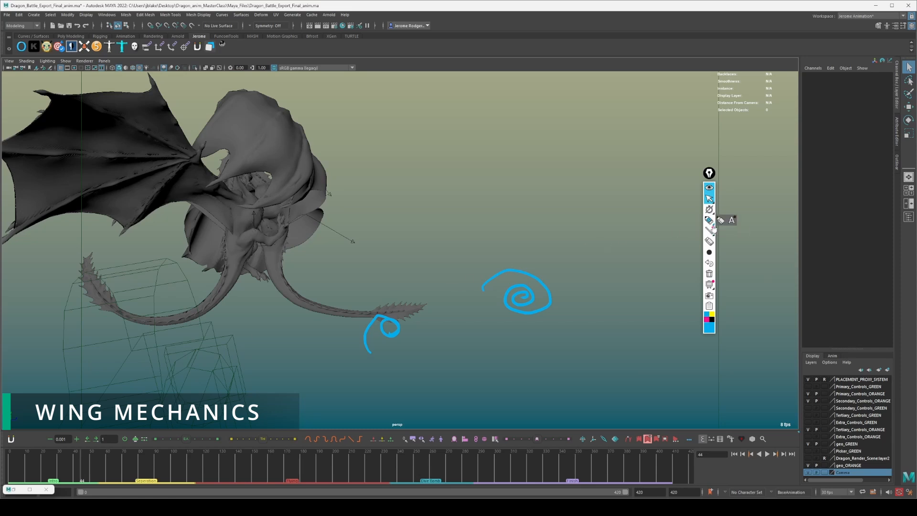
click(709, 241)
drag(548, 305, 515, 318)
click(392, 331)
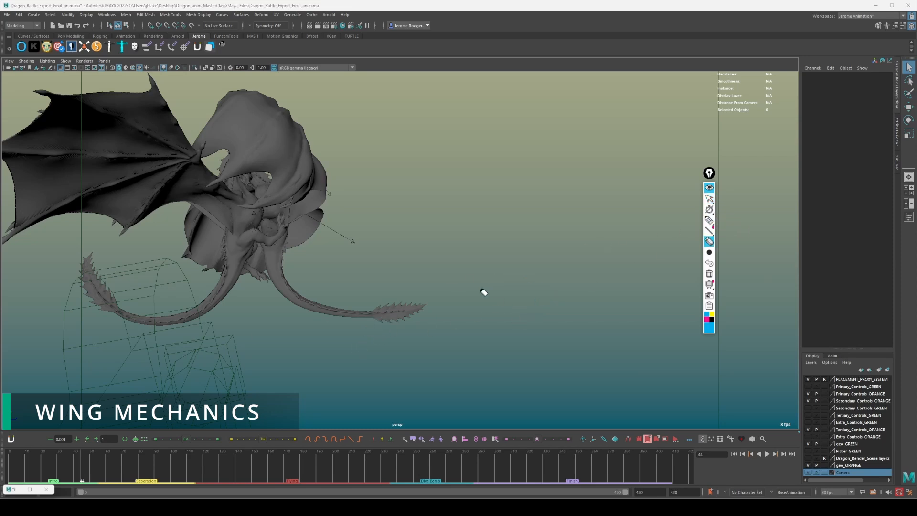
click(709, 199)
Play the next flaps from around frame 100, stop at frame 117, and view the dragon's lowered wings close up.
click(171, 472)
alt+drag(345, 284, 324, 322)
key(alt+v)
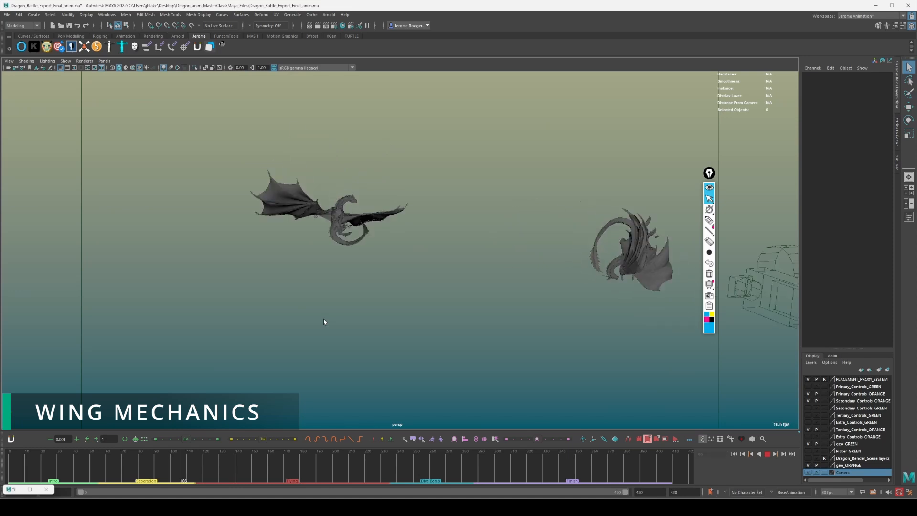
mouse_move(183, 466)
mouse_down()
mouse_move(211, 461)
mouse_move(185, 466)
mouse_move(200, 464)
mouse_up()
alt+drag(420, 262, 392, 261)
scroll(392, 261, up, 6)
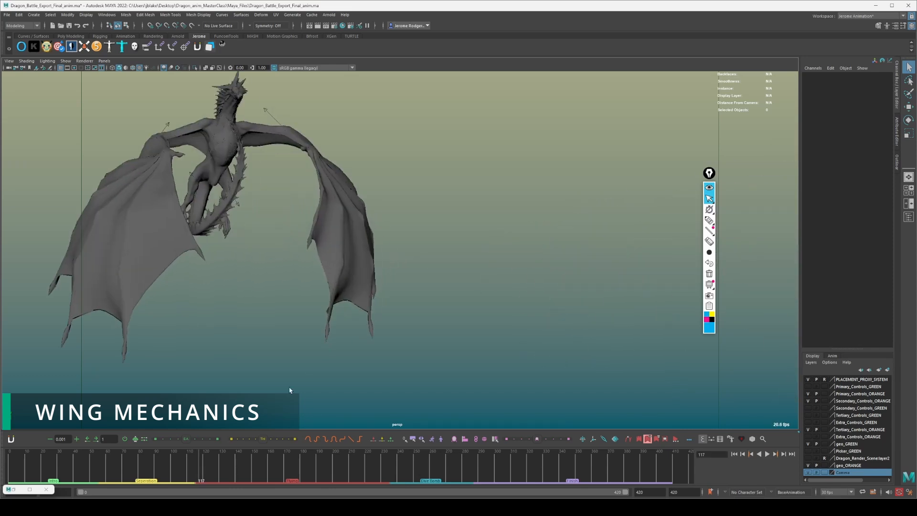
Go to frame 127, view both dragons from behind, play their flap cycles, and stop at frame 167.
drag(201, 461, 204, 462)
scroll(303, 245, down, 5)
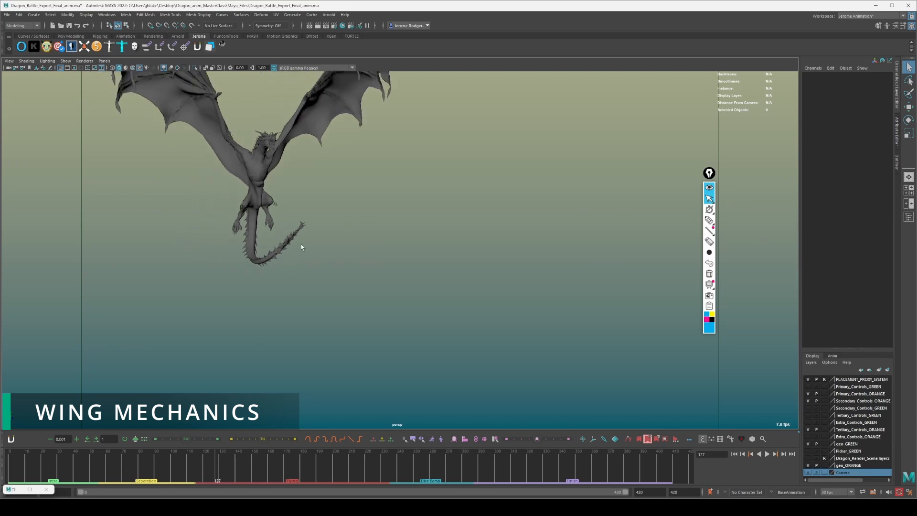
alt+drag(328, 390, 282, 242)
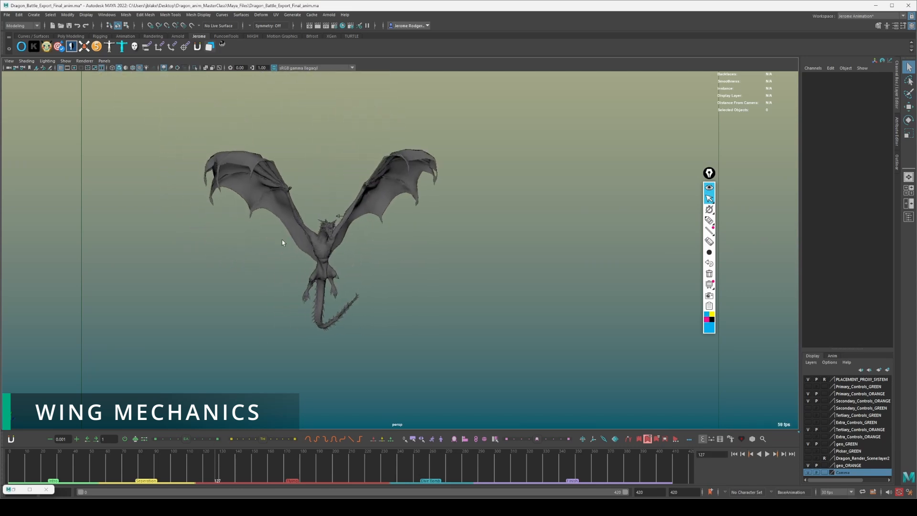
alt+drag(303, 201, 465, 222)
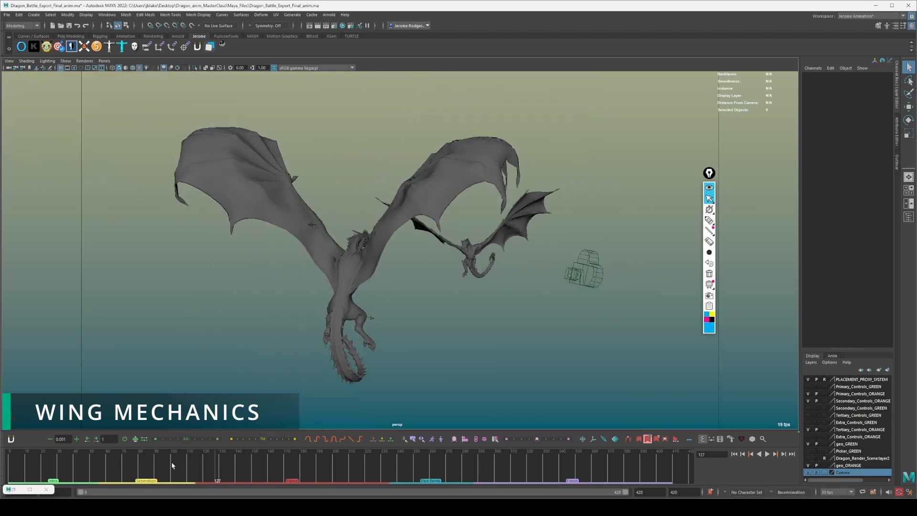
key(alt+v)
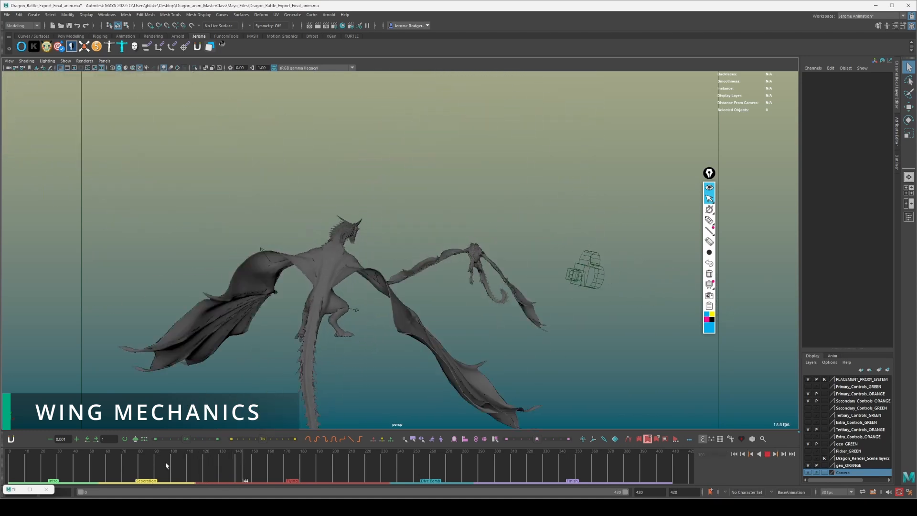
key(alt+v)
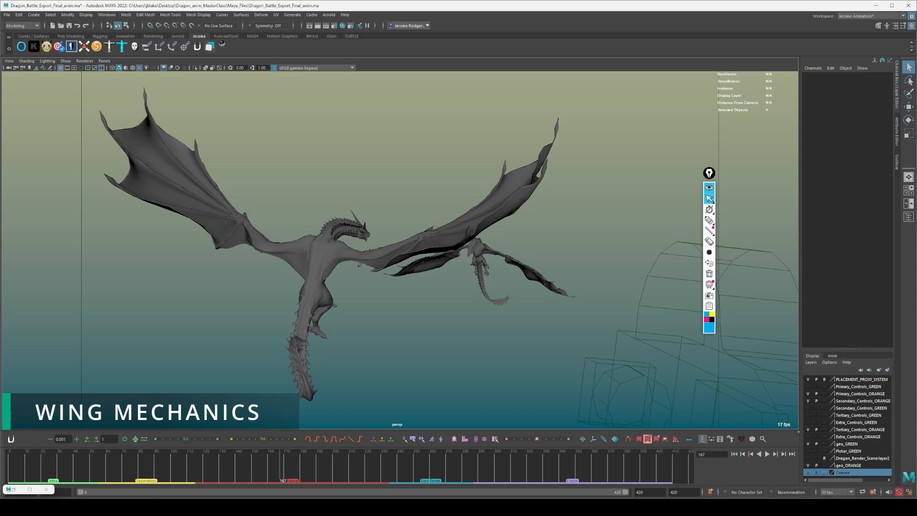
Open the Dragon_WingFlap Reference clip from the Dragon_Reference folder and move the annotation toolbar off the video.
click(822, 507)
click(802, 480)
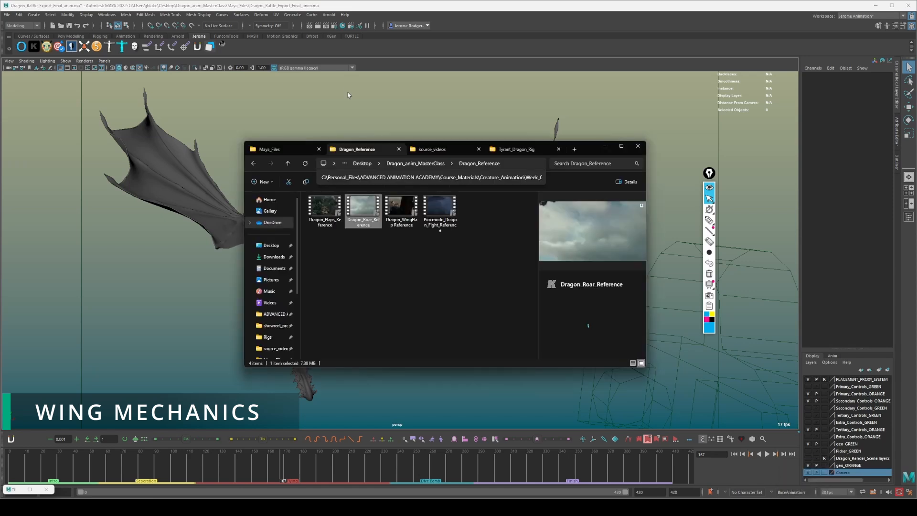
click(406, 213)
double_click(406, 213)
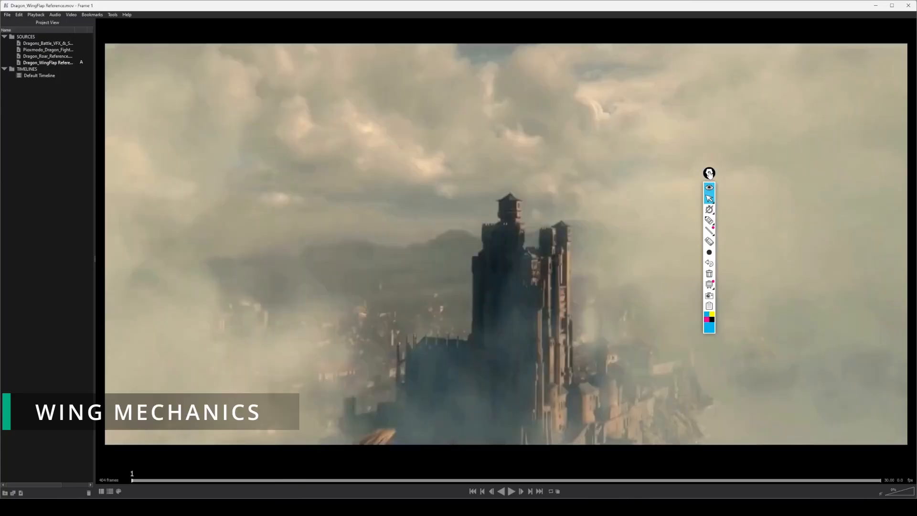
drag(709, 174, 916, 192)
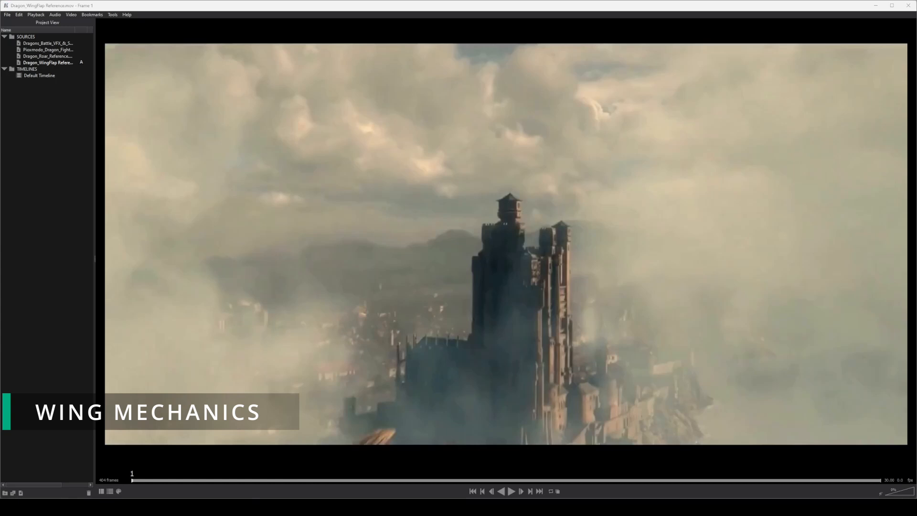
Play the wing-flap reference clip, restart it from frame 1, pause at frame 216, and resume playback.
click(220, 228)
key(space)
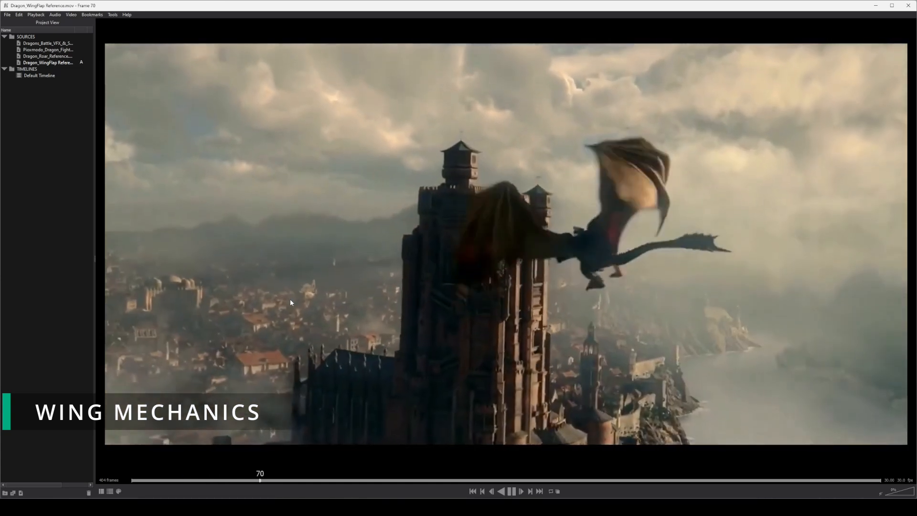
key(space)
drag(282, 479, 132, 479)
key(space)
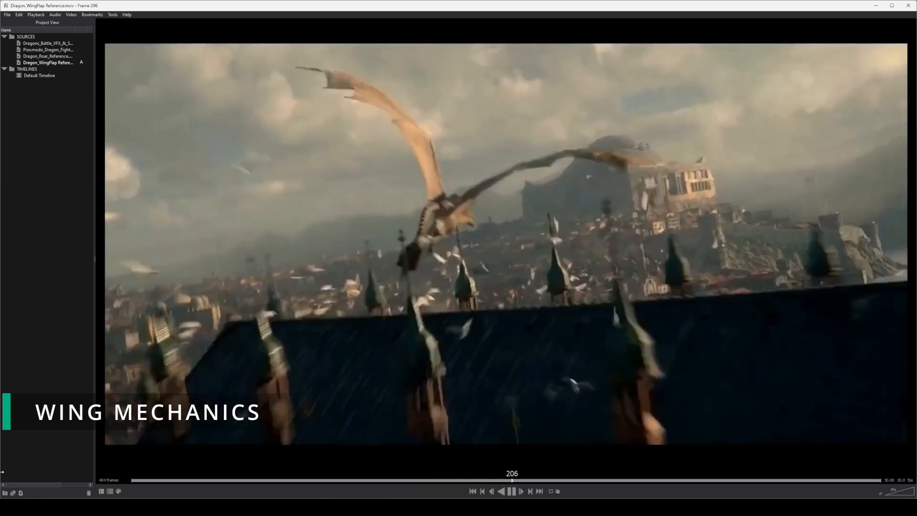
key(space)
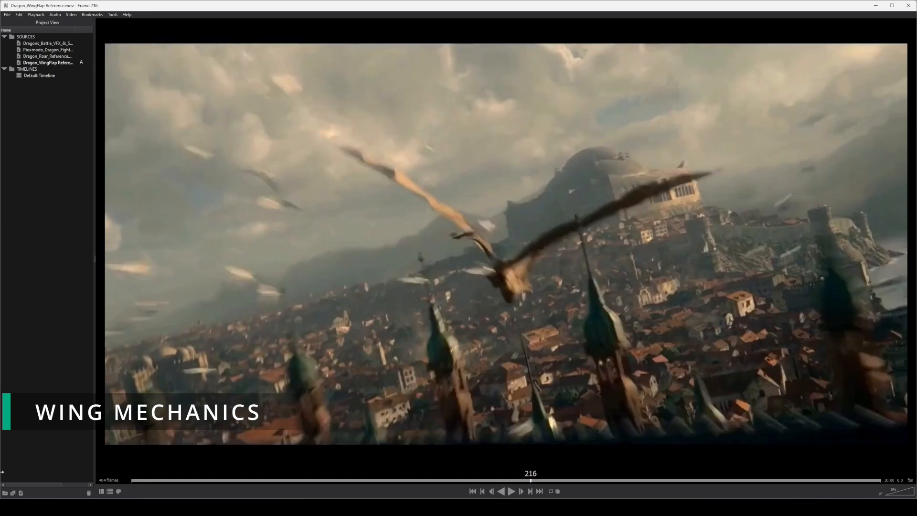
key(space)
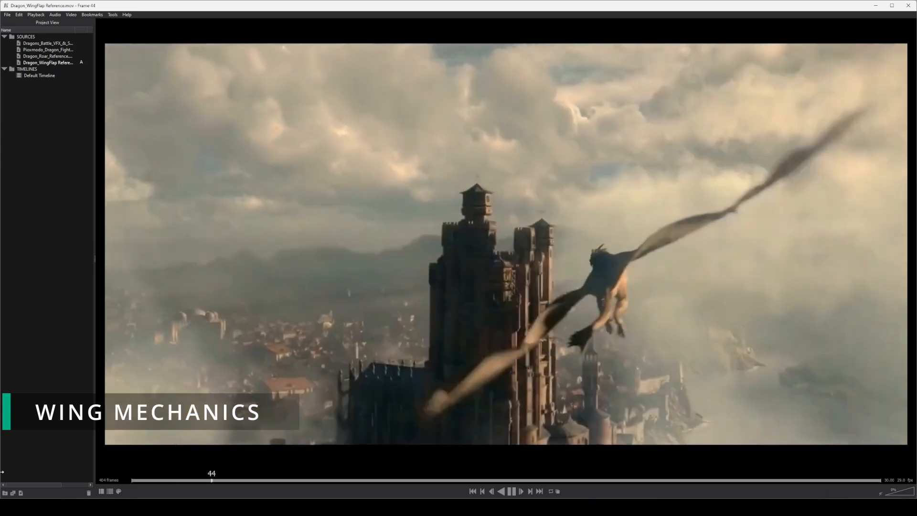
Pause the wing-flap reference at frame 96 and open the Dragon_Flaps_Reference clip from the Dragon_Reference folder.
key(space)
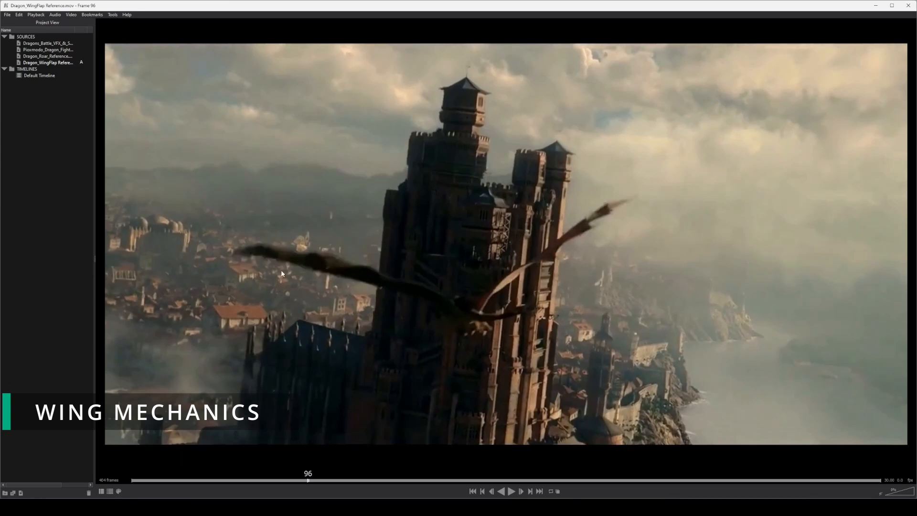
click(805, 480)
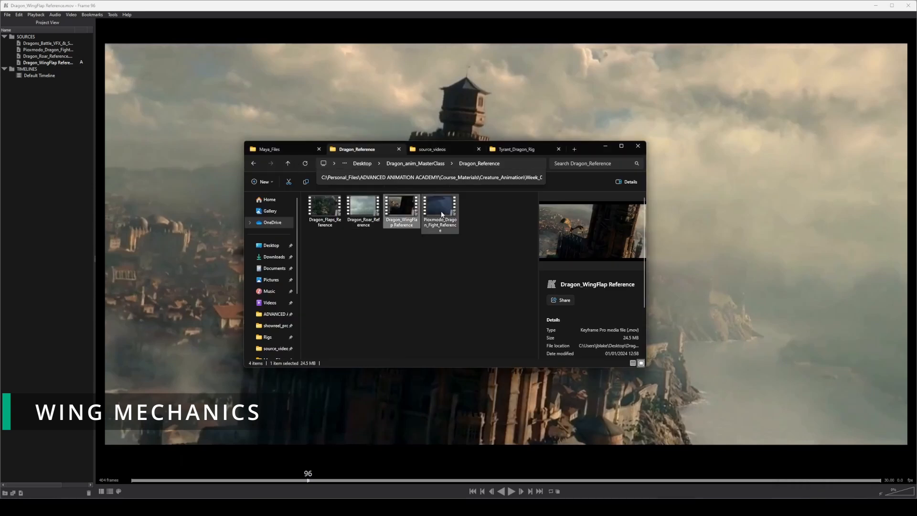
click(332, 212)
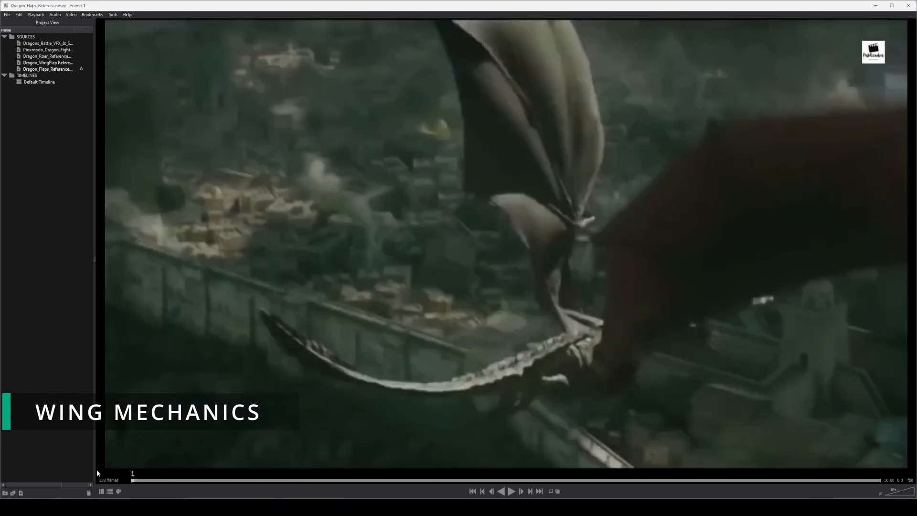
Play the new flaps clip, pause at frame 142, and scrub back to frame 89 where the wing is folding.
key(space)
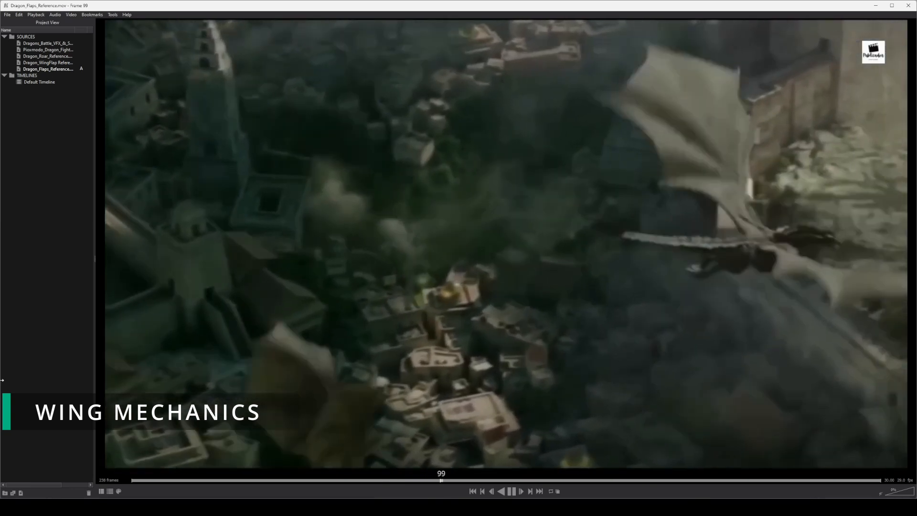
key(space)
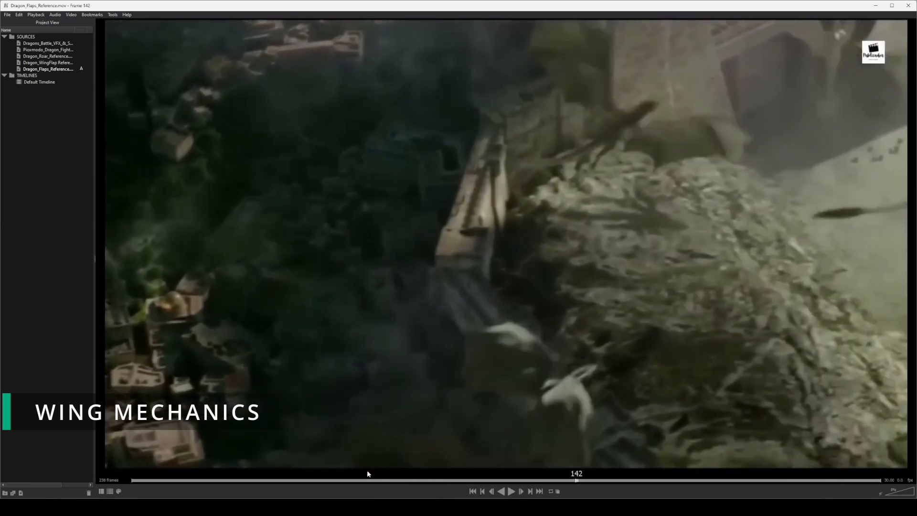
drag(491, 482, 411, 473)
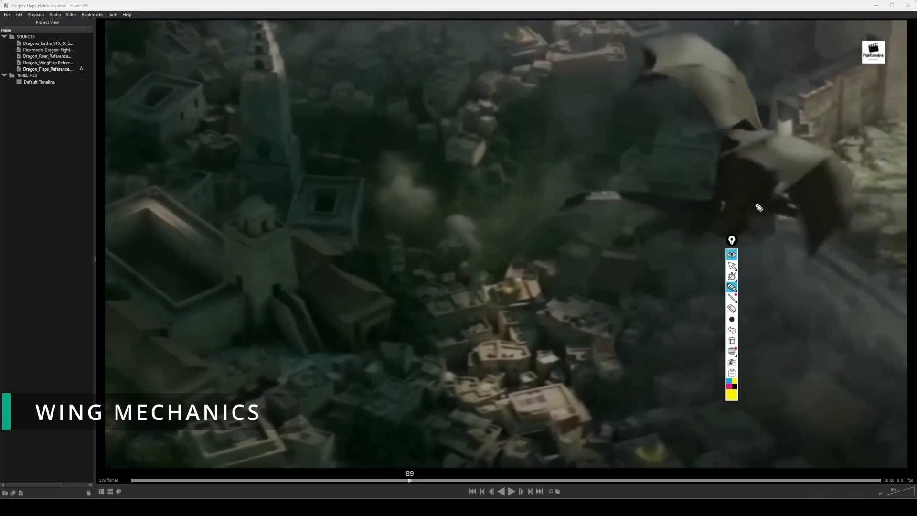
Sketch the filmed dragon's near wing skeleton in yellow, redoing the upper arm and adding the elbow, wrist and finger bones.
drag(755, 204, 770, 176)
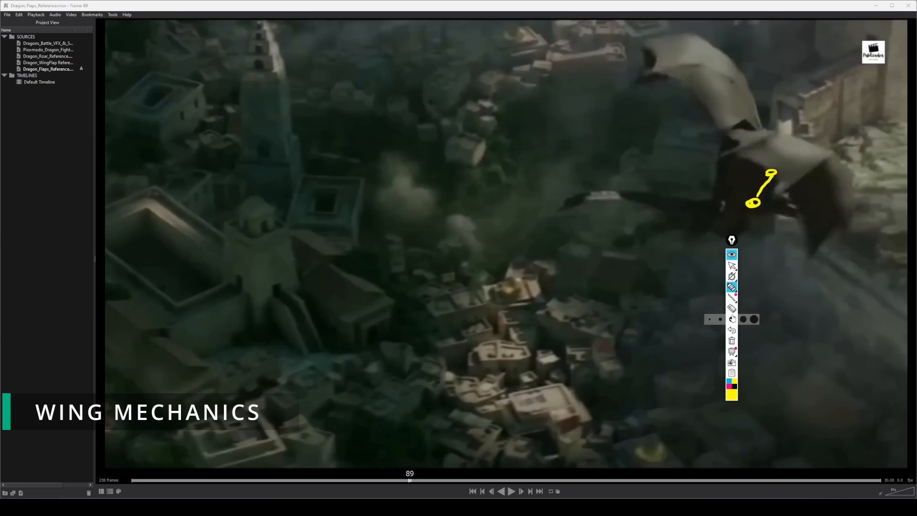
click(731, 329)
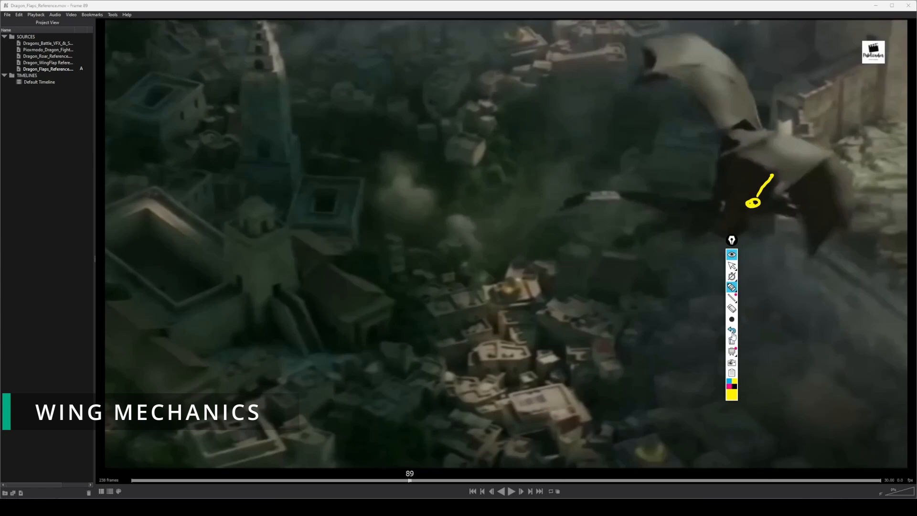
click(734, 330)
mouse_move(755, 203)
mouse_down()
mouse_move(762, 164)
mouse_move(812, 152)
mouse_up()
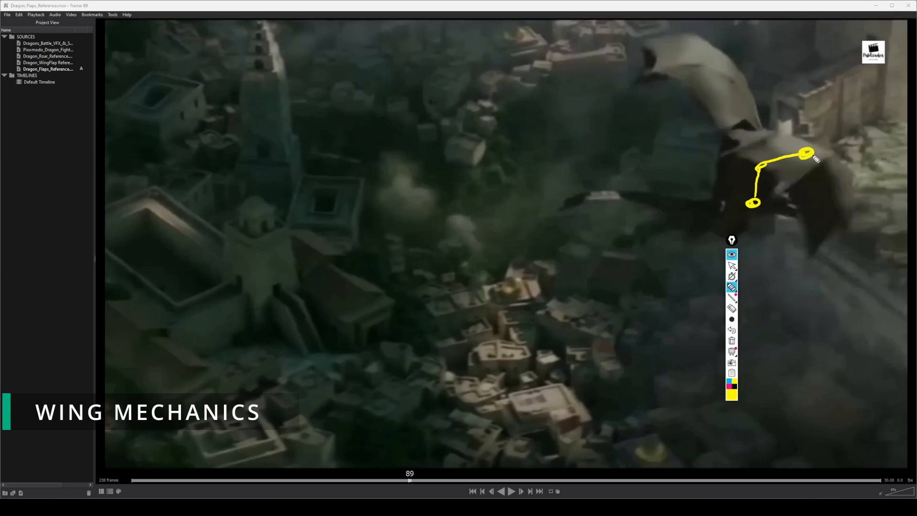
mouse_move(813, 154)
mouse_down()
mouse_move(843, 171)
mouse_move(848, 223)
mouse_up()
mouse_move(810, 159)
mouse_down()
mouse_move(828, 167)
mouse_move(797, 188)
mouse_move(835, 170)
mouse_move(810, 238)
mouse_up()
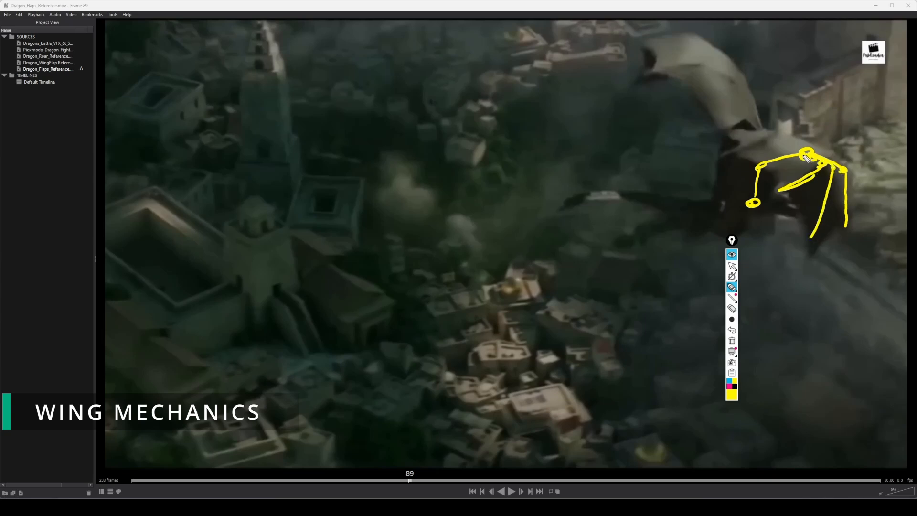
drag(805, 155, 726, 173)
Outline the membrane's trailing edge between the sketched finger tips and the body in pink.
click(728, 384)
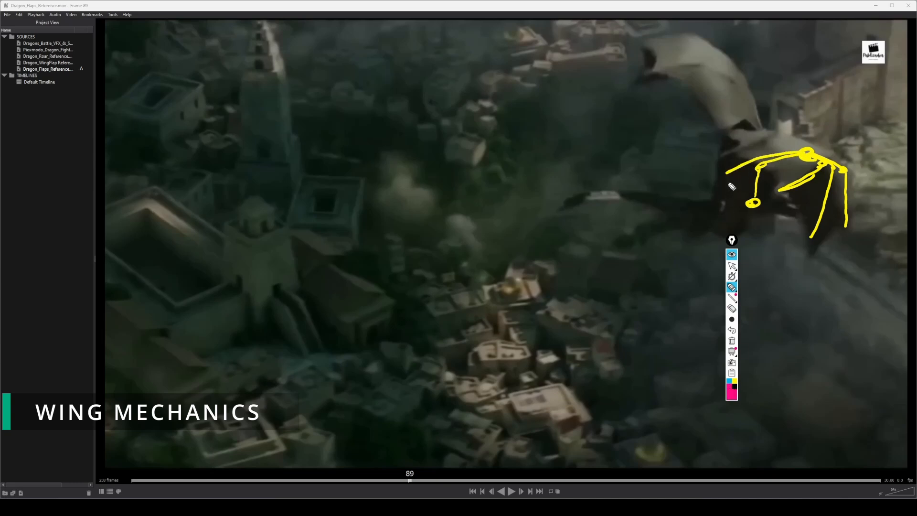
mouse_move(726, 175)
mouse_down()
mouse_move(791, 201)
mouse_move(806, 250)
mouse_move(853, 226)
mouse_up()
drag(729, 176, 747, 197)
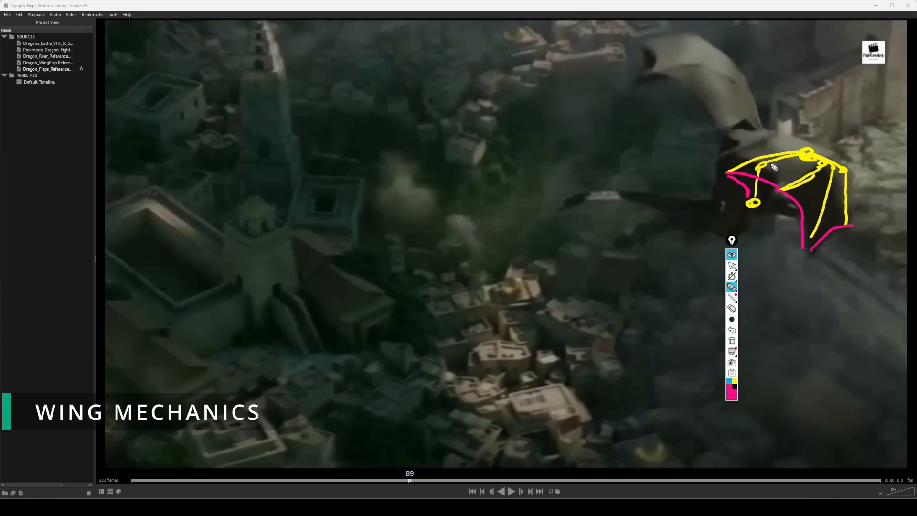
Start an enlarged yellow diagram beside the dragon, drawing both wing arms with joints and one jointed finger on the outer wrist.
click(734, 382)
mouse_move(515, 323)
mouse_down()
mouse_move(558, 319)
mouse_move(505, 285)
mouse_move(488, 248)
mouse_move(444, 200)
mouse_up()
mouse_move(570, 311)
mouse_down()
mouse_move(579, 253)
mouse_move(634, 206)
mouse_up()
mouse_move(435, 197)
mouse_down()
mouse_move(377, 209)
mouse_move(333, 258)
mouse_move(352, 288)
mouse_move(329, 261)
mouse_up()
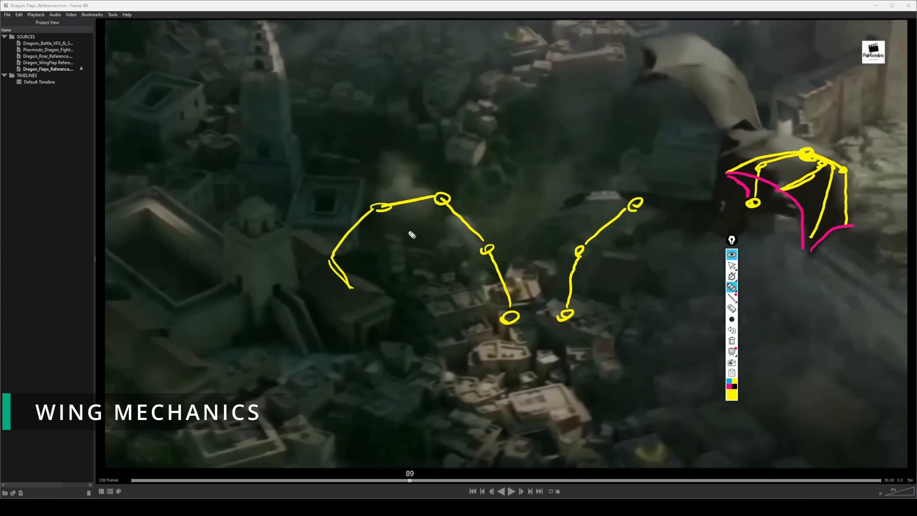
Add the two inner fingers and the long outermost finger to the diagram's wing, circling the outermost finger's far joint.
mouse_move(439, 207)
mouse_down()
mouse_move(394, 223)
mouse_move(403, 262)
mouse_move(423, 286)
mouse_up()
mouse_move(440, 208)
mouse_down()
mouse_move(438, 247)
mouse_move(461, 287)
mouse_up()
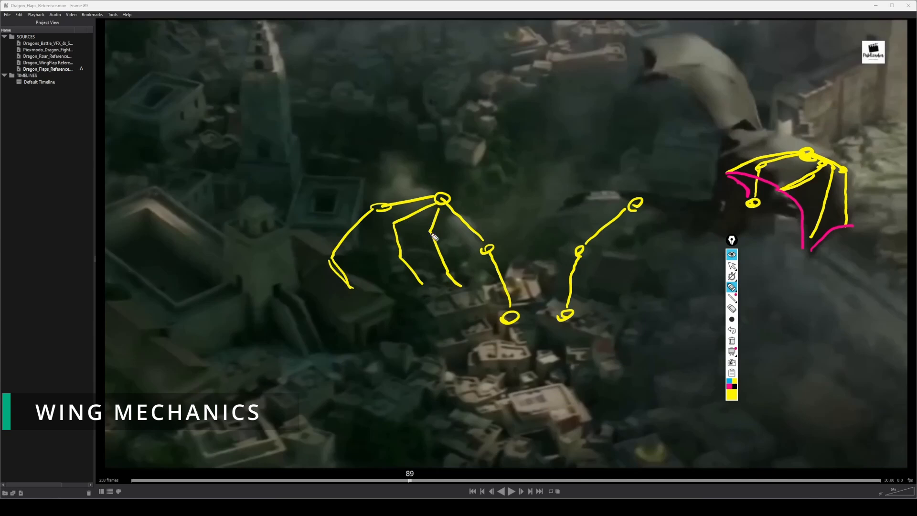
mouse_move(438, 196)
mouse_down()
mouse_move(377, 187)
mouse_move(306, 214)
mouse_move(292, 269)
mouse_up()
mouse_move(316, 216)
mouse_down()
mouse_move(301, 215)
mouse_move(315, 210)
mouse_up()
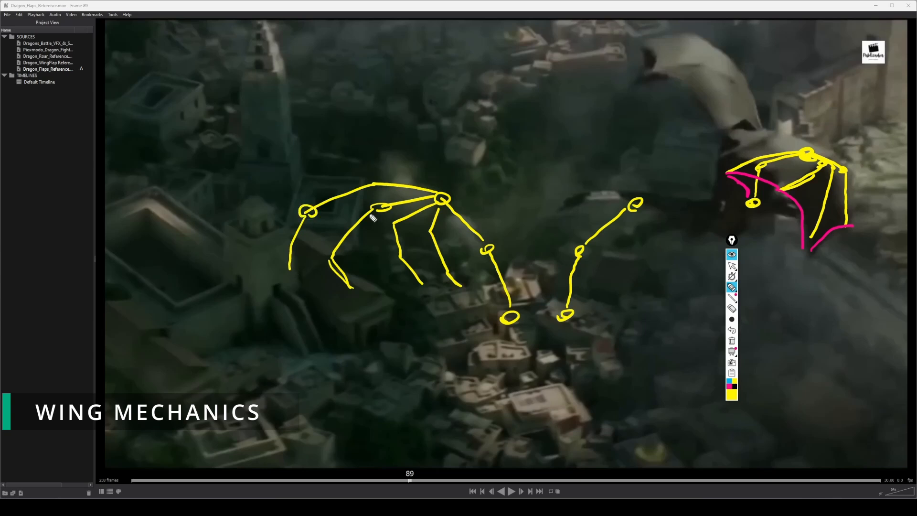
Circle the remaining knuckle joints along the diagram's wing fingers and lengthen the second finger's tip.
drag(399, 225, 390, 221)
drag(387, 181, 385, 189)
drag(432, 228, 435, 223)
mouse_move(334, 262)
mouse_down()
mouse_move(326, 257)
mouse_move(334, 255)
mouse_up()
drag(406, 258, 397, 255)
drag(451, 266, 440, 266)
mouse_move(337, 270)
mouse_down()
mouse_move(365, 303)
mouse_move(340, 280)
mouse_up()
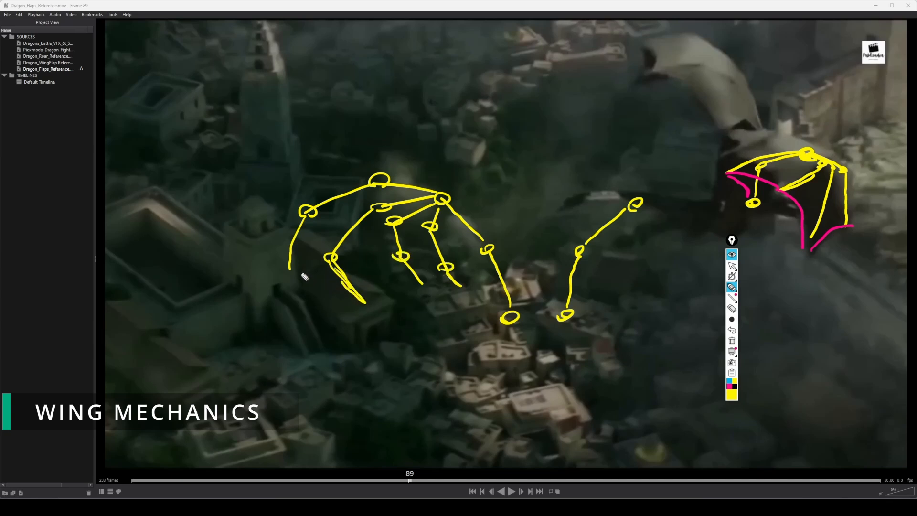
Draw the scalloped membrane edge in black across the diagram's fingertips to the shoulder, and erase across the wing sketches.
click(733, 386)
mouse_move(295, 269)
mouse_down()
mouse_move(357, 298)
mouse_move(449, 277)
mouse_move(497, 287)
mouse_move(509, 313)
mouse_up()
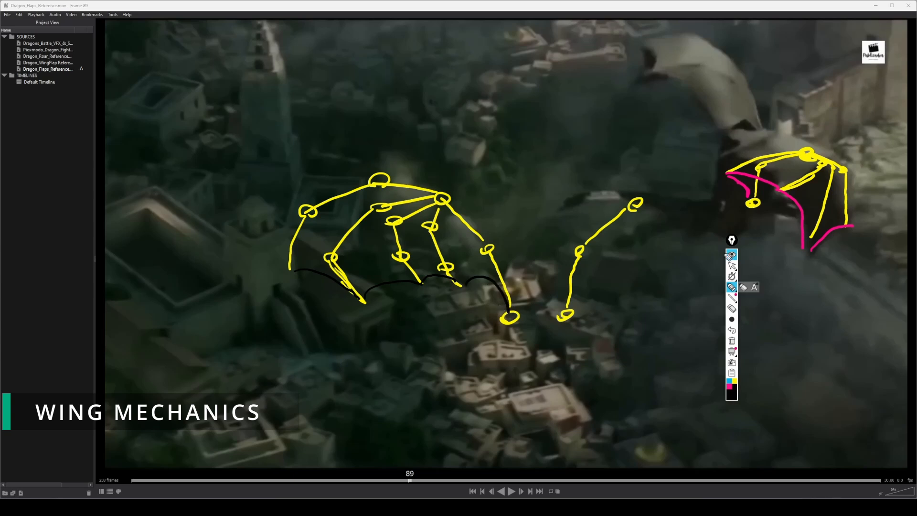
click(731, 308)
mouse_move(742, 241)
mouse_down()
mouse_move(721, 212)
mouse_move(788, 160)
mouse_move(819, 179)
mouse_move(846, 171)
mouse_move(806, 191)
mouse_move(855, 227)
mouse_up()
mouse_move(679, 220)
mouse_down()
mouse_move(630, 210)
mouse_move(545, 321)
mouse_move(498, 296)
mouse_up()
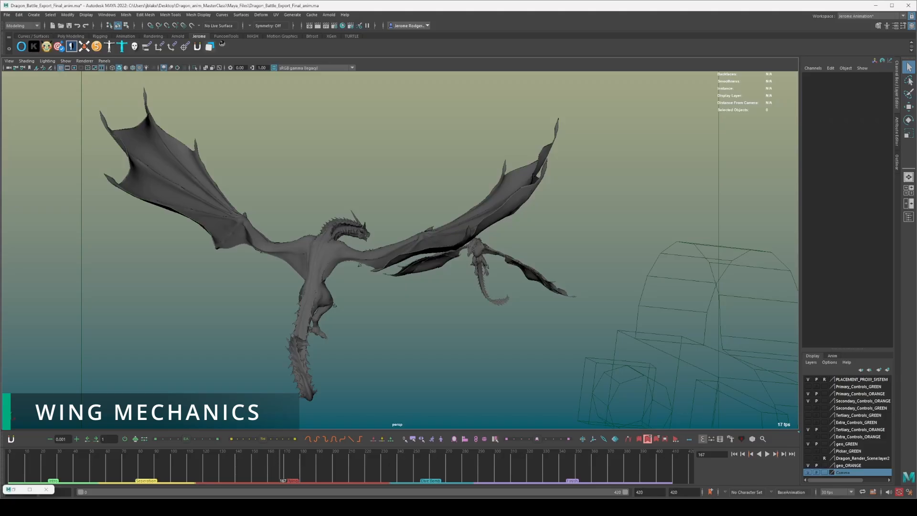
Switch to Maya, scrub and play the wing flap around frame 162, and view the dragon from the front at frame 170.
drag(181, 476, 273, 470)
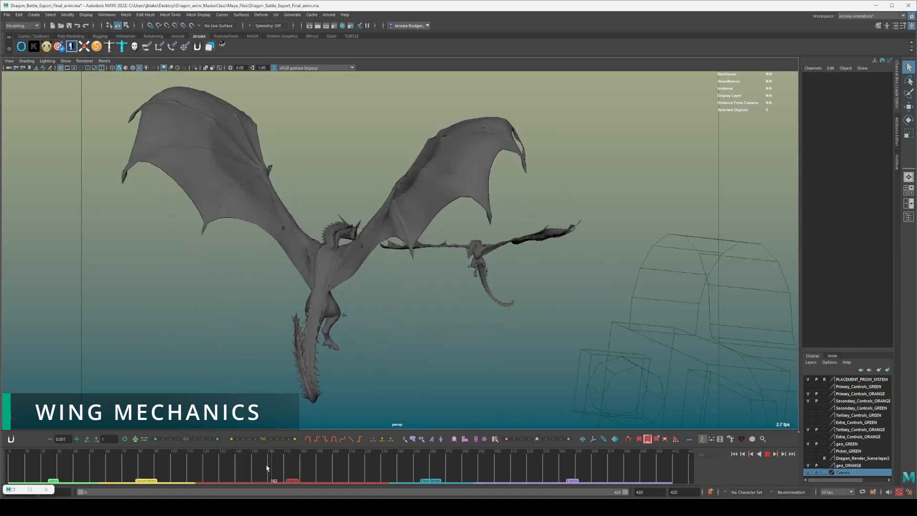
alt+drag(439, 330, 248, 301)
alt+right_drag(248, 301, 288, 361)
alt+right_drag(406, 325, 595, 170)
drag(210, 461, 284, 456)
alt+drag(420, 290, 449, 274)
Show the rig controls, select the orange dragon's wingRing001_jiggle_con_L membrane control, and activate the Move tool at frame 171.
key(alt+1)
alt+drag(389, 225, 381, 234)
alt+middle_drag(381, 235, 491, 366)
scroll(471, 215, up, 4)
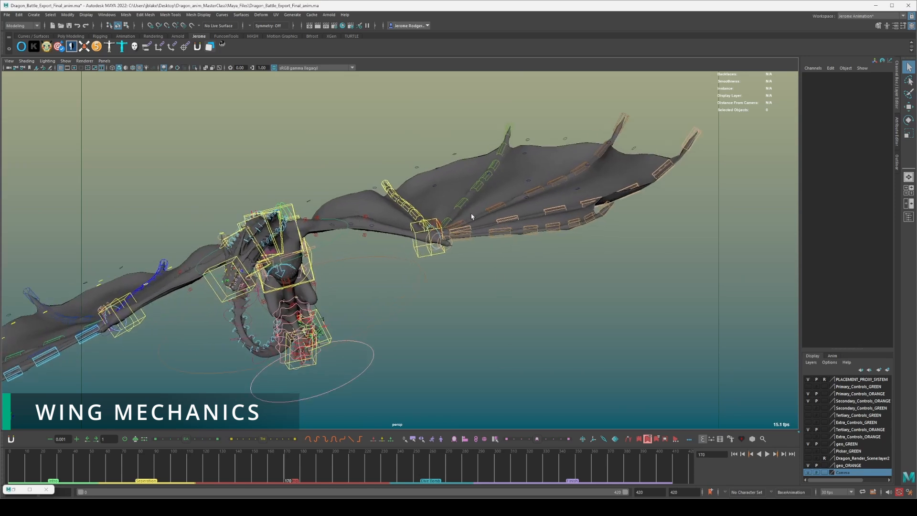
click(441, 176)
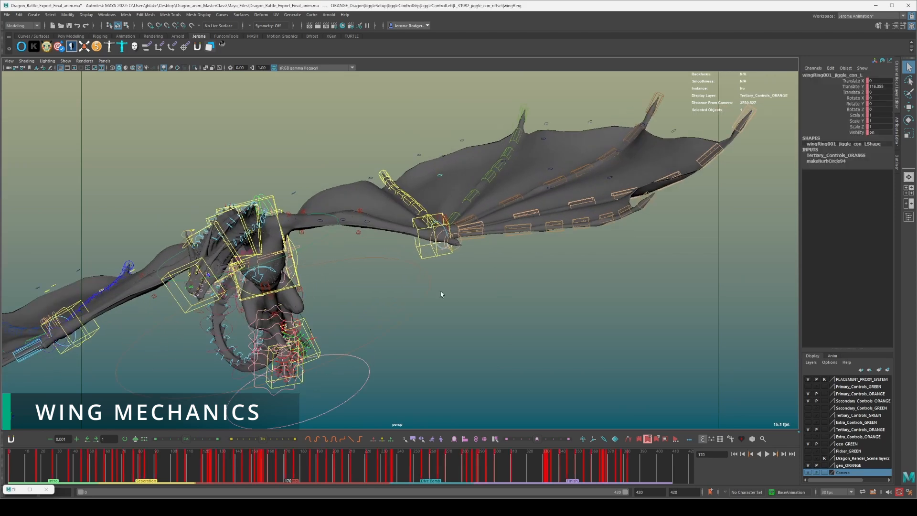
drag(257, 470, 282, 466)
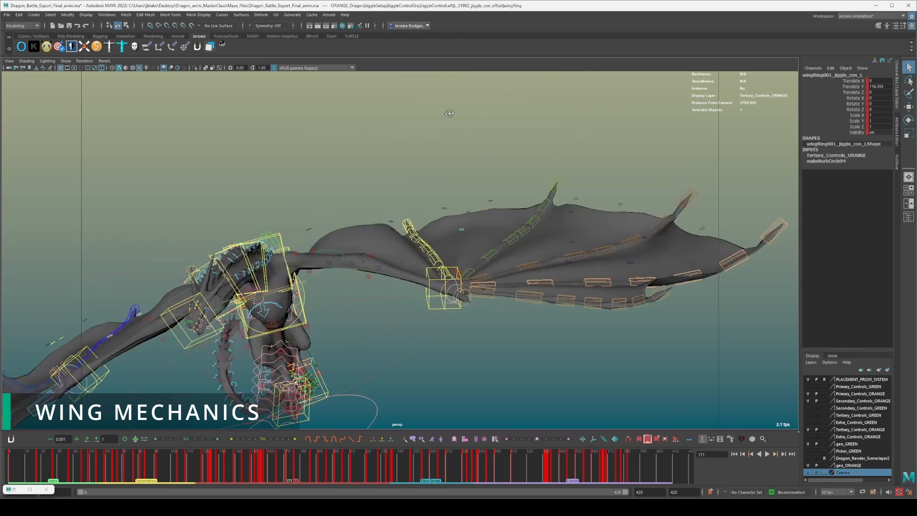
key(w)
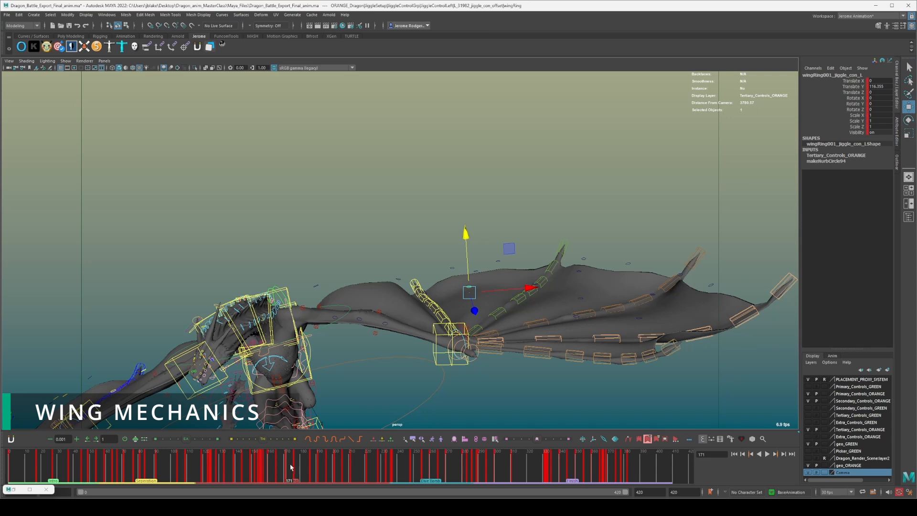
Play to frame 187 and examine the wing's membrane, wrist and finger controls close up and from a distance.
key(alt+v)
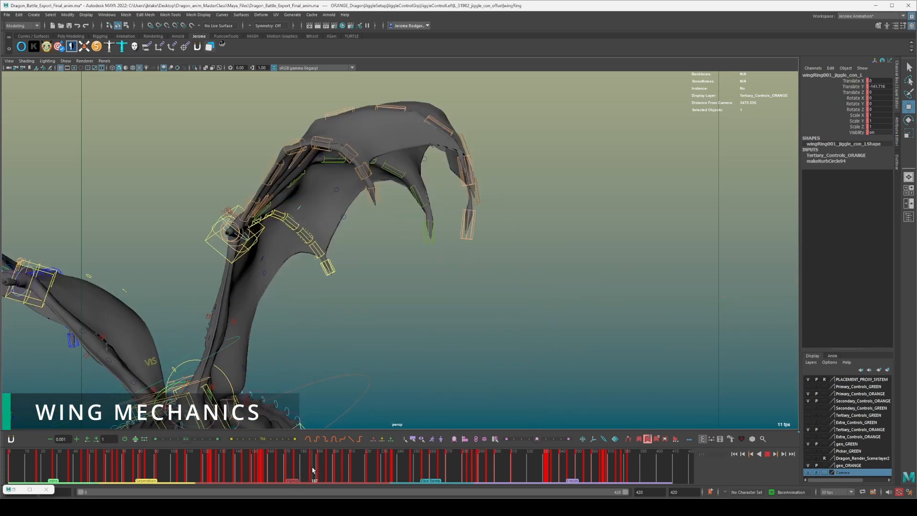
alt+right_drag(407, 241, 291, 281)
alt+middle_drag(291, 281, 491, 239)
alt+right_drag(355, 234, 439, 217)
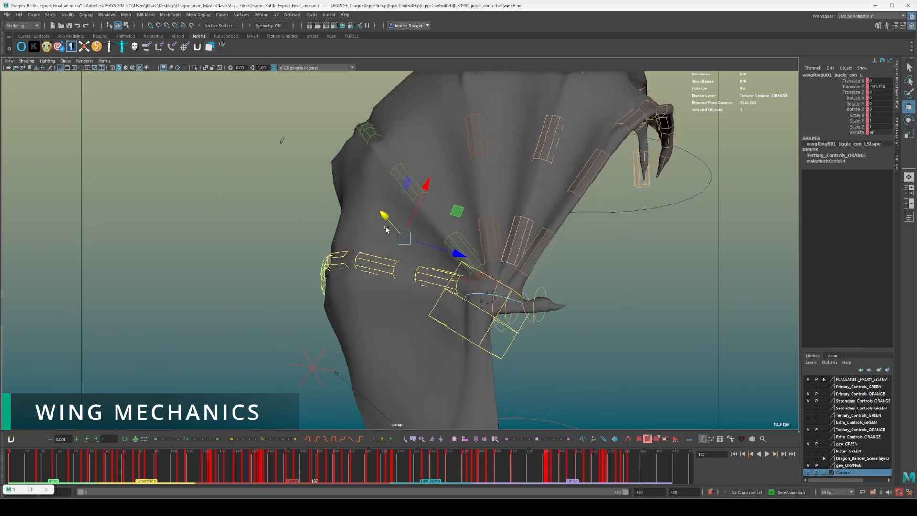
alt+drag(424, 244, 401, 249)
alt+drag(546, 277, 550, 258)
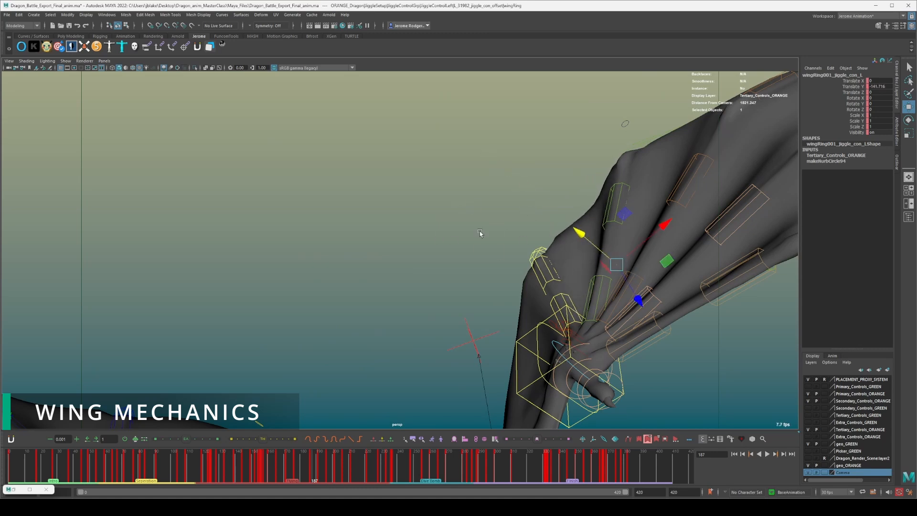
scroll(482, 233, down, 8)
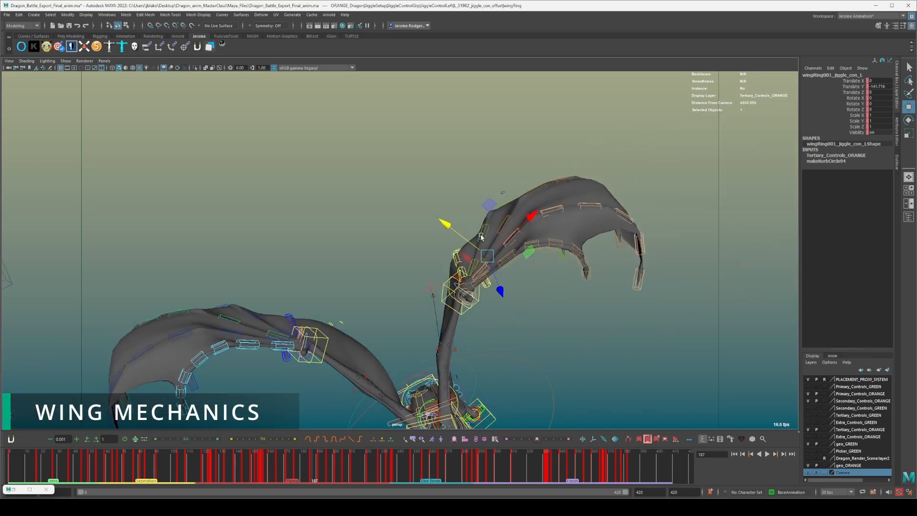
alt+drag(342, 264, 337, 247)
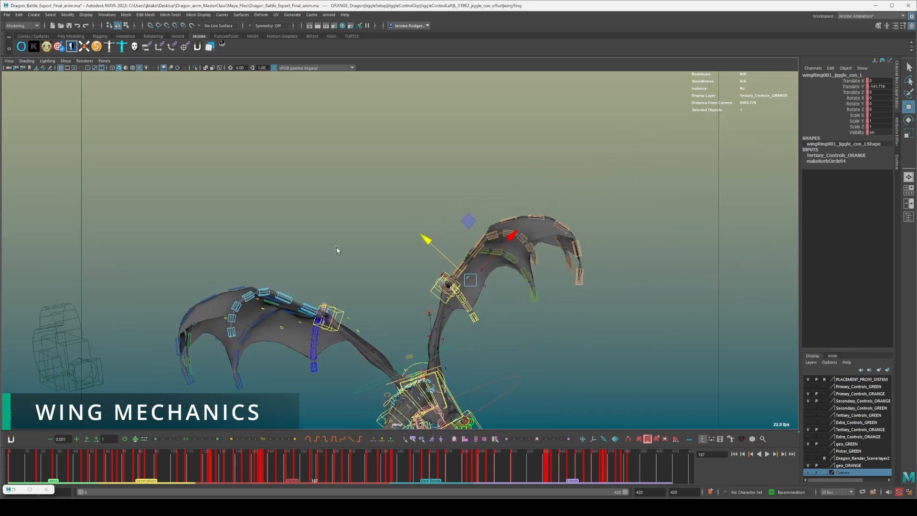
Hide the rig controls and replay the dragon's flap cycle several times from earlier frames.
scroll(337, 247, down, 1)
key(alt+1)
key(alt+v)
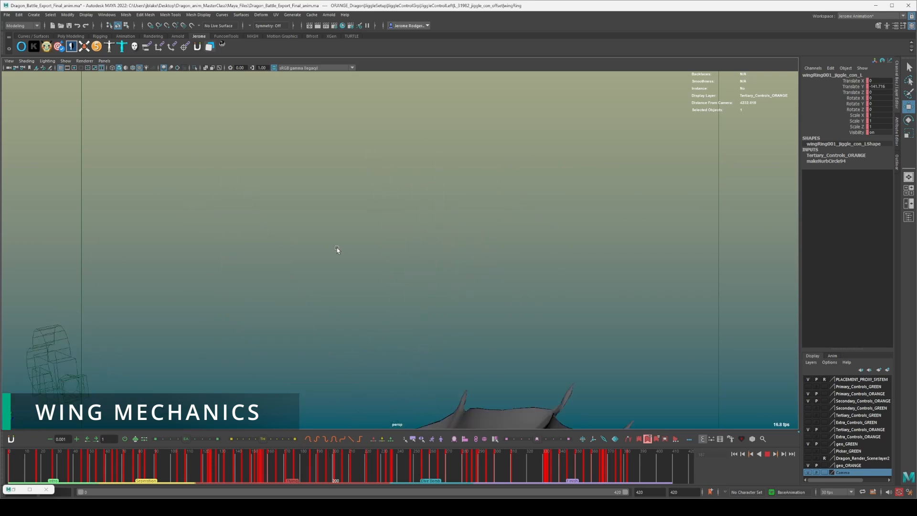
click(164, 478)
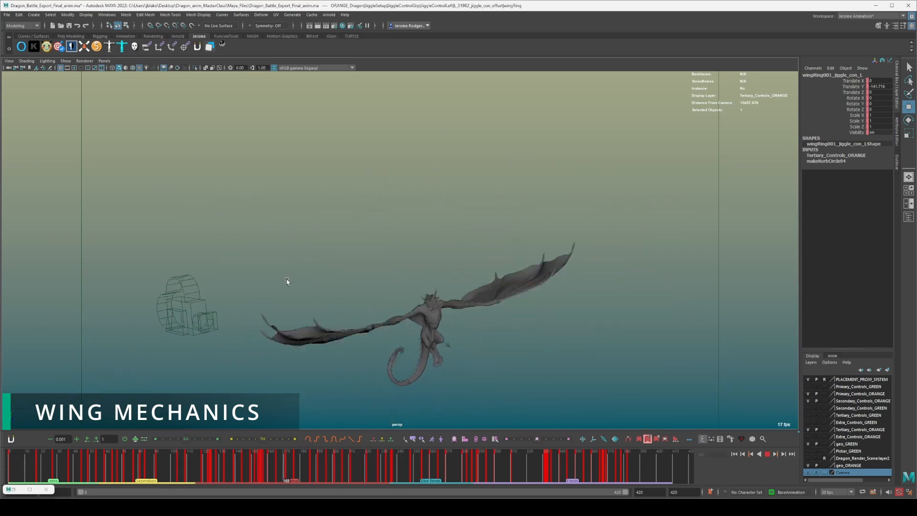
key(alt+v)
drag(239, 463, 179, 453)
key(alt+v)
View the dragon from the side, play its flaps again, and stop at frame 221 with both dragons in view.
key(alt+v)
alt+middle_drag(462, 315, 312, 241)
alt+right_drag(549, 271, 591, 297)
alt+middle_drag(591, 296, 412, 283)
key(alt+v)
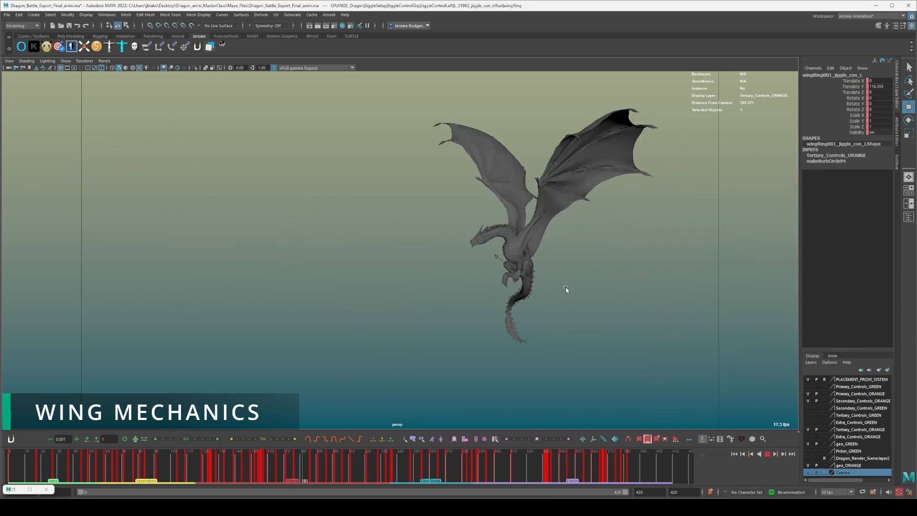
key(alt+v)
scroll(516, 336, down, 8)
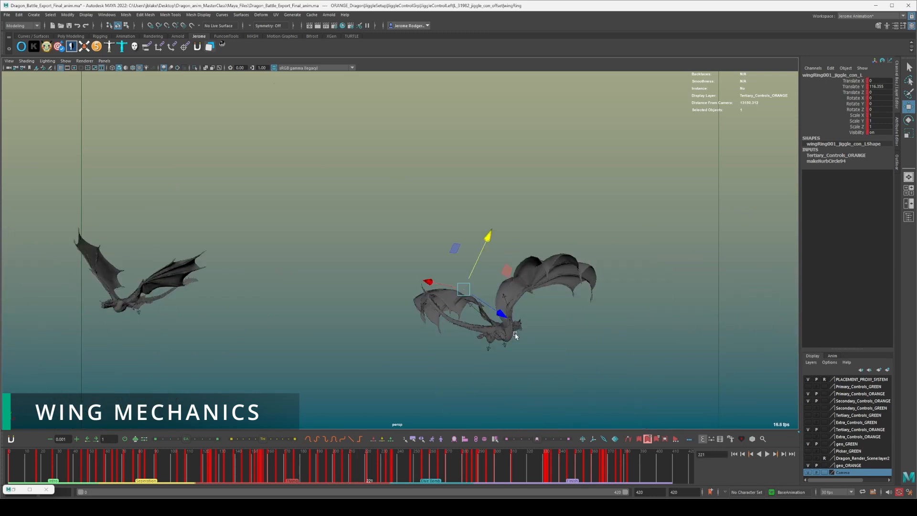
View both dragons from farther above, go back to an earlier frame, replay the flaps, and stop at frame 194.
alt+drag(406, 350, 360, 390)
drag(225, 467, 123, 454)
key(alt+v)
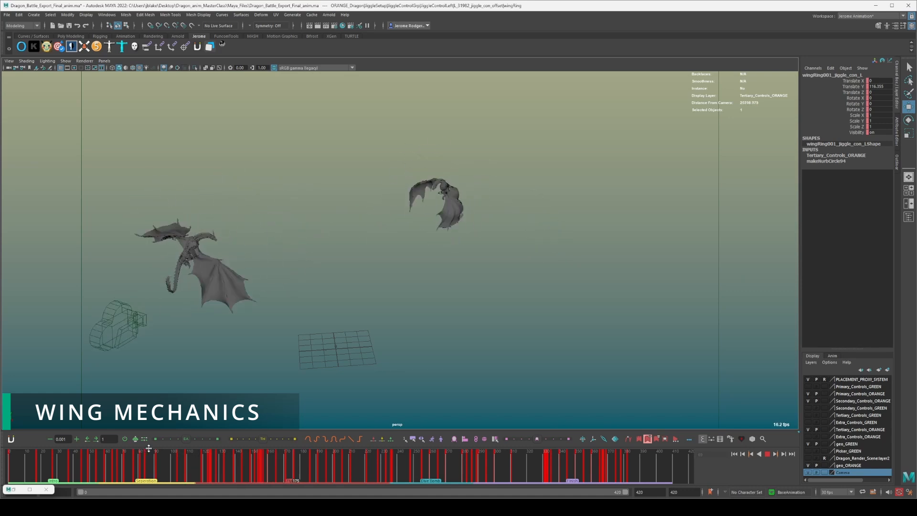
key(alt+v)
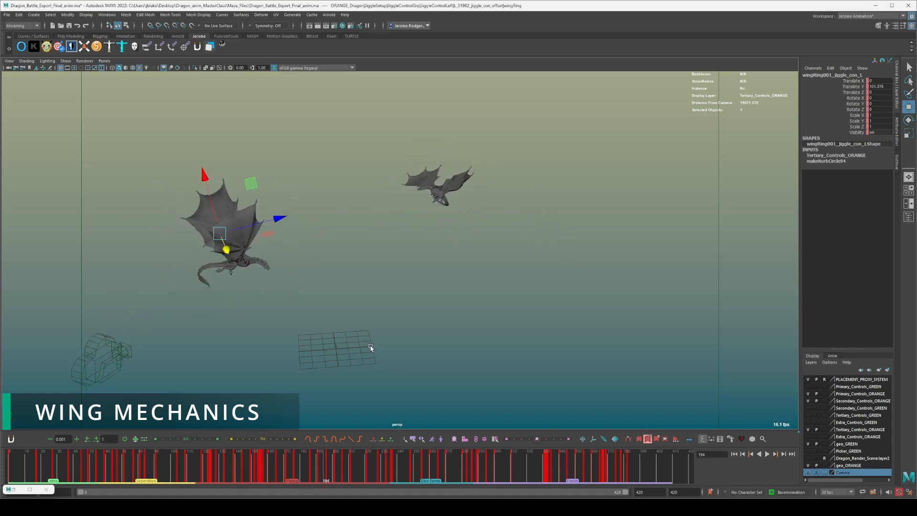
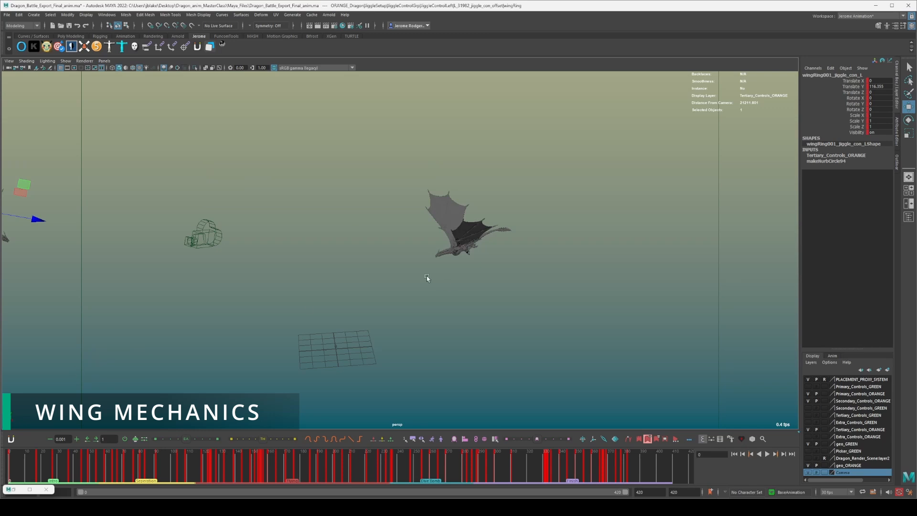
View both dragons from another side, clear the selection, and play the battle animation from frame 2, stopping at frame 174.
alt+drag(427, 278, 377, 261)
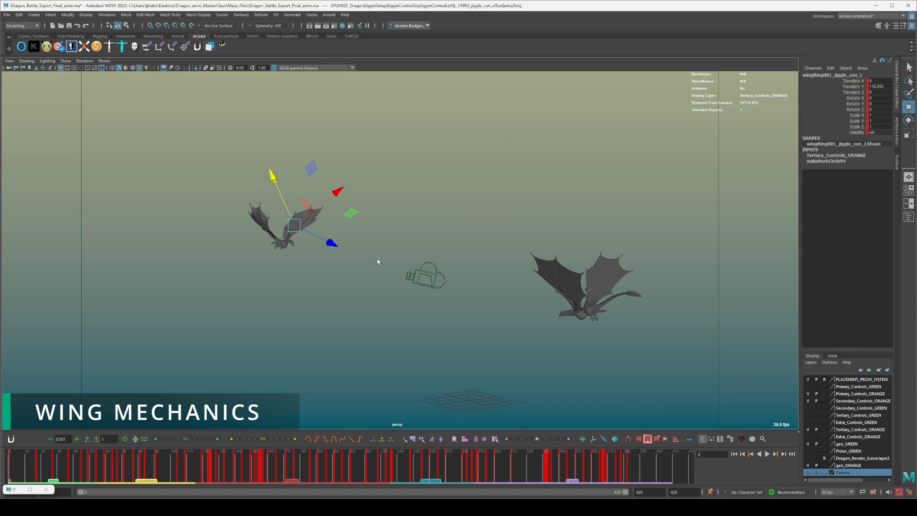
click(377, 261)
key(alt+v)
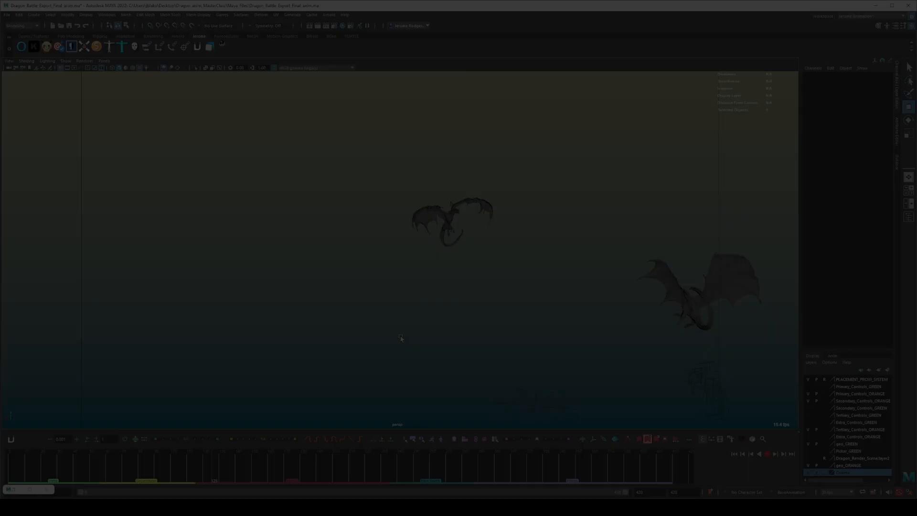
key(Escape)
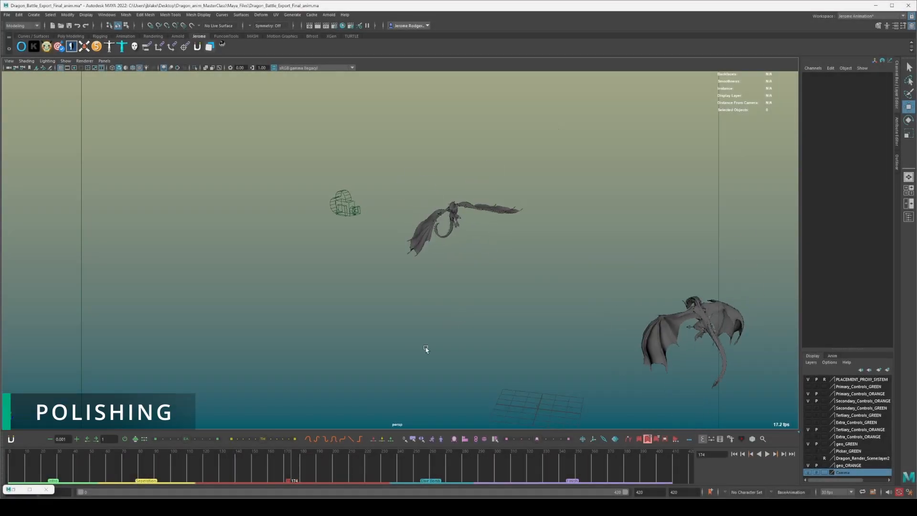
Go back to frame 39, examine the dragons' overlapping wings close up, and scrub ahead to frame 54.
drag(145, 460, 74, 461)
alt+drag(388, 322, 533, 345)
alt+middle_drag(533, 345, 380, 281)
scroll(584, 210, up, 6)
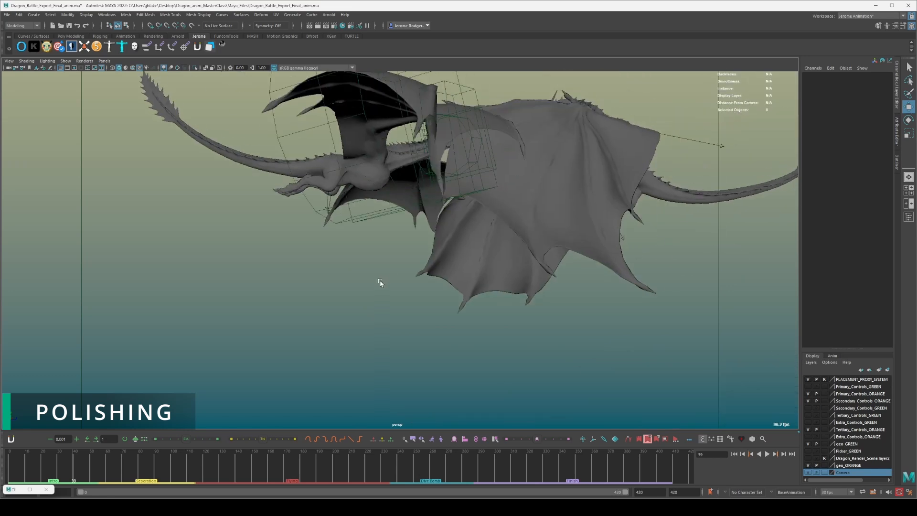
drag(82, 471, 98, 468)
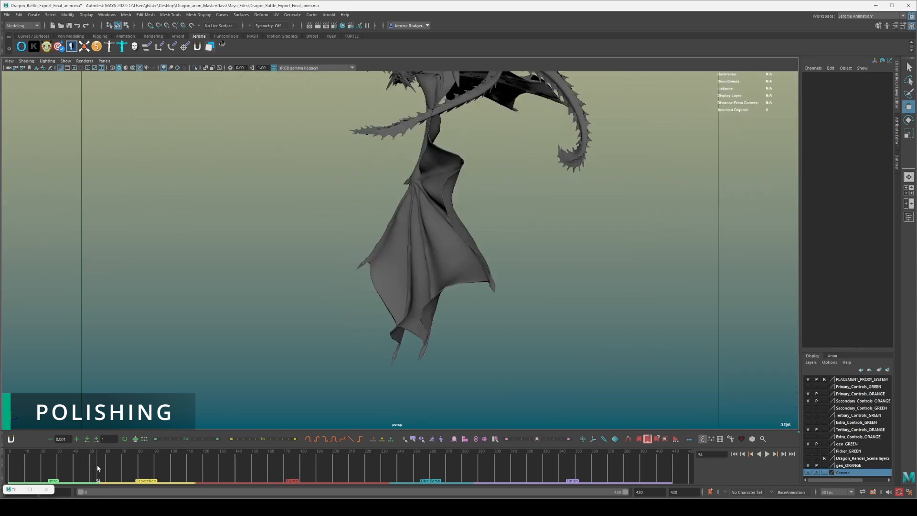
Scrub through the separation section from a wider view and examine the grappling dragons close up at frame 80.
scroll(287, 311, down, 8)
alt+middle_drag(314, 281, 344, 344)
drag(95, 469, 148, 466)
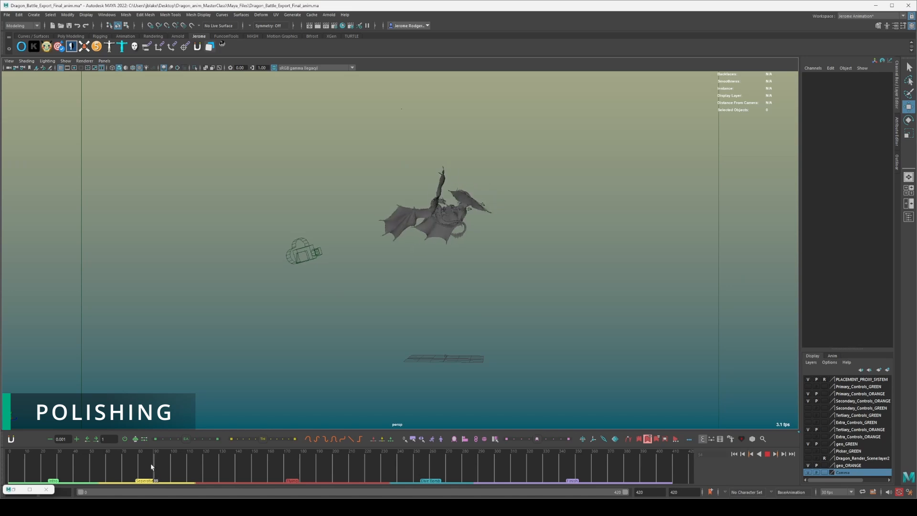
drag(162, 464, 140, 462)
scroll(482, 251, up, 5)
scroll(486, 250, up, 3)
alt+middle_drag(502, 250, 378, 308)
scroll(369, 242, up, 5)
scroll(399, 352, down, 5)
mouse_move(389, 282)
alt+mouse_down()
mouse_move(396, 296)
mouse_move(411, 288)
mouse_move(323, 217)
mouse_move(399, 271)
alt+mouse_up()
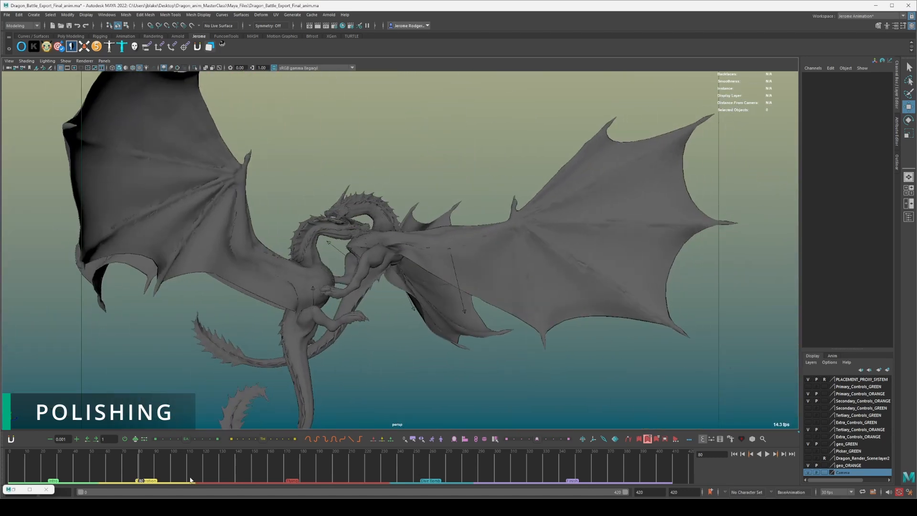
Play the dragons' separation from frame 80, scrub back, and replay it from another angle until both dragons glide apart.
key(alt+v)
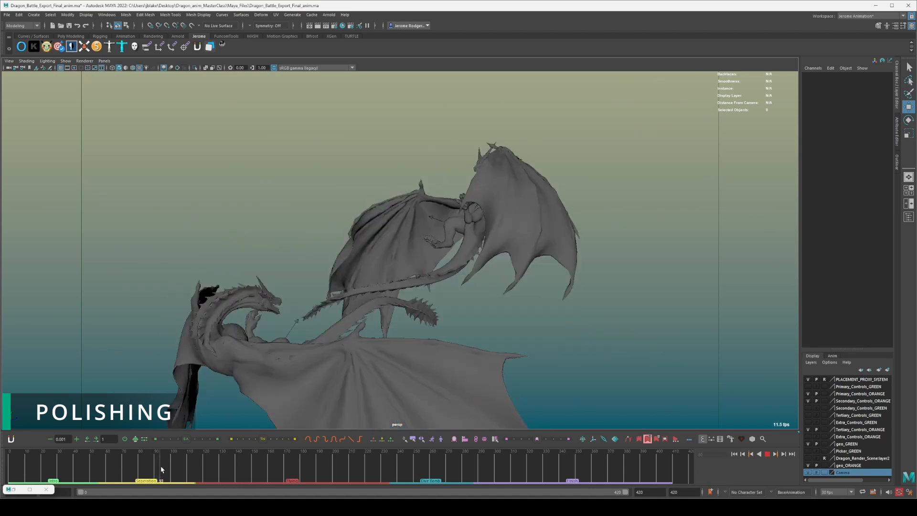
drag(172, 466, 104, 467)
alt+drag(255, 306, 339, 299)
key(alt+v)
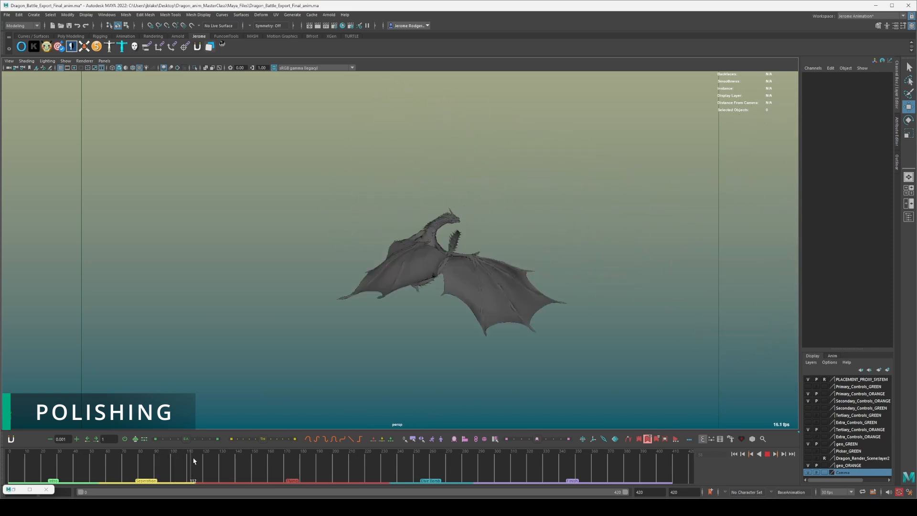
key(alt+v)
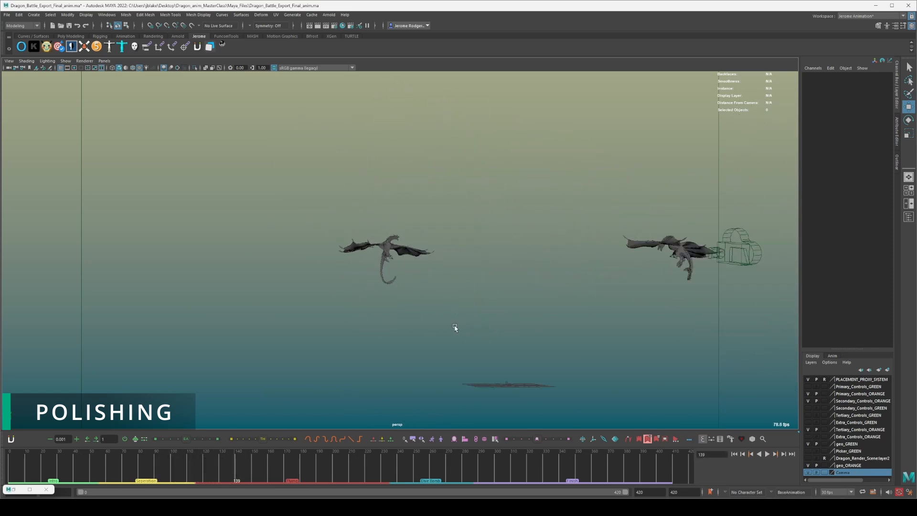
Move in close on one dragon and replay the animation from the same view.
alt+drag(454, 327, 442, 325)
scroll(444, 205, up, 10)
alt+drag(510, 192, 390, 165)
key(alt+v)
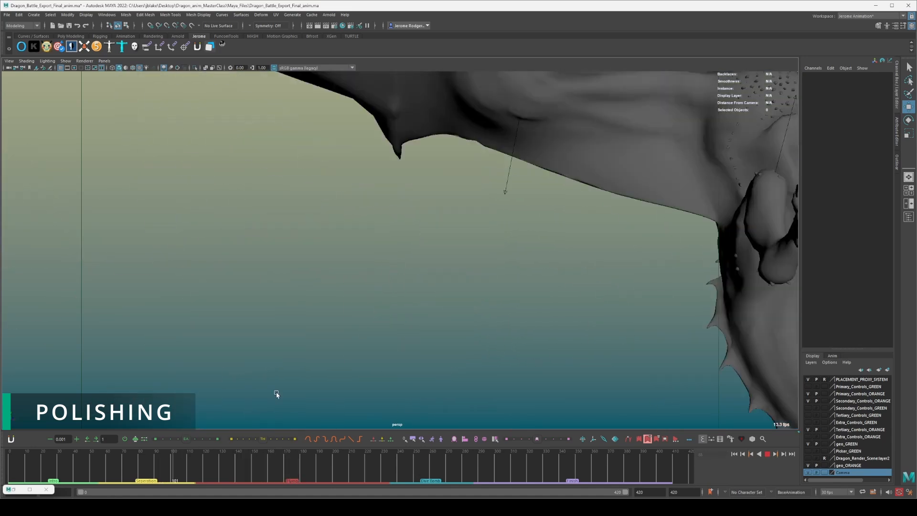
key(alt+v)
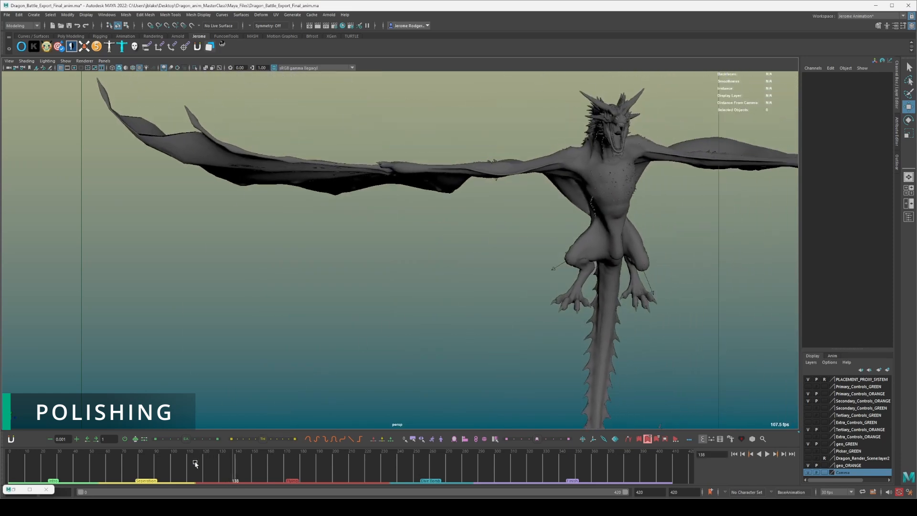
Examine the outstretched wings, head and chest of the dragon from the front.
alt+drag(354, 286, 408, 262)
alt+right_drag(407, 262, 517, 231)
alt+middle_drag(518, 231, 466, 248)
alt+drag(482, 284, 474, 288)
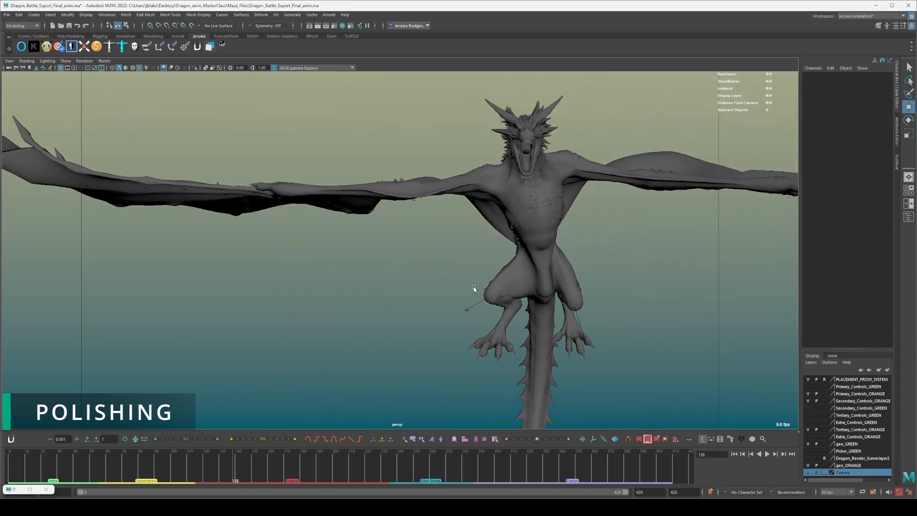
scroll(474, 288, down, 2)
Show the rig controls, select the orange dragon's geometry and its main body control, and focus the view on it.
key(alt+1)
click(513, 219)
key(f)
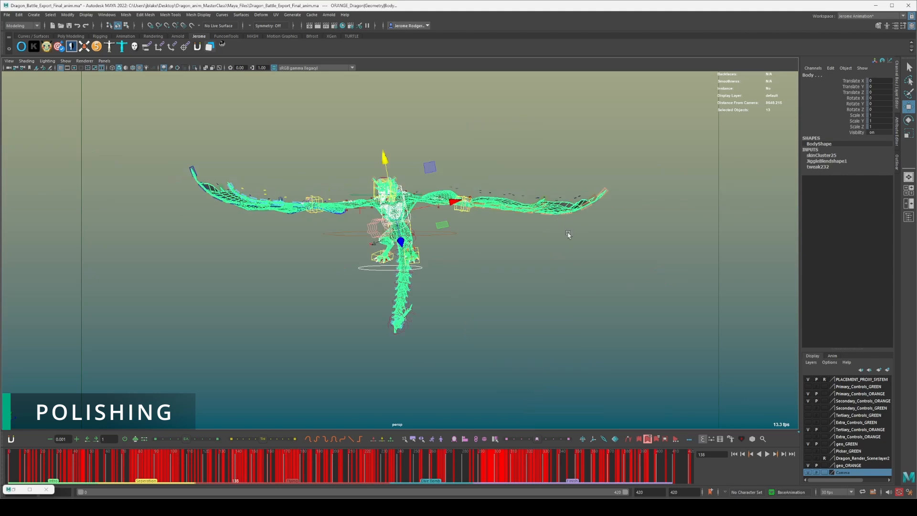
click(425, 247)
key(f)
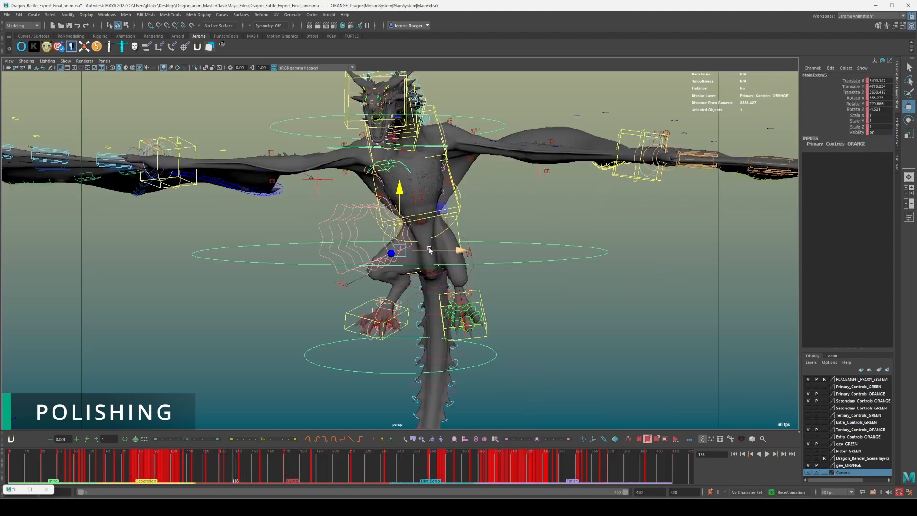
Clear the selection, examine the head and chest controls up close, and hide the rig controls.
click(555, 293)
scroll(539, 283, up, 4)
alt+middle_drag(515, 229, 518, 356)
alt+drag(506, 341, 535, 328)
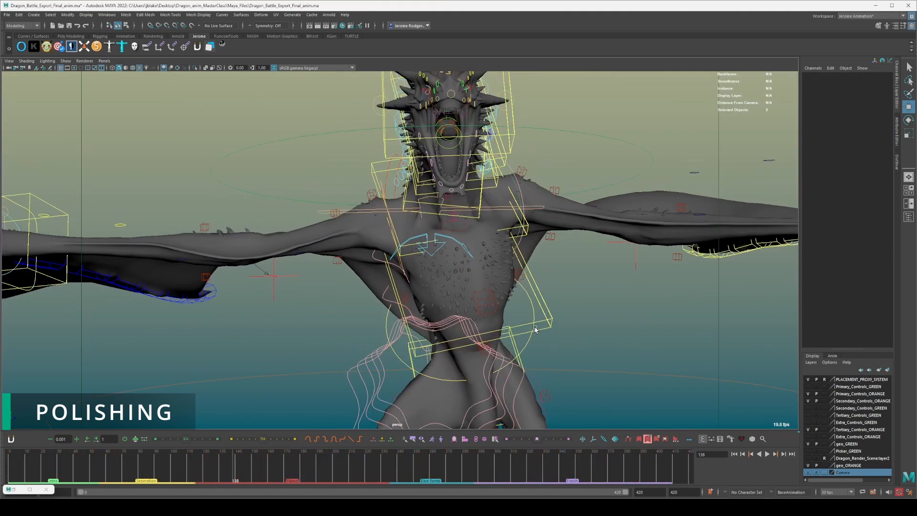
key(alt+1)
scroll(540, 267, down, 4)
alt+middle_drag(539, 257, 546, 270)
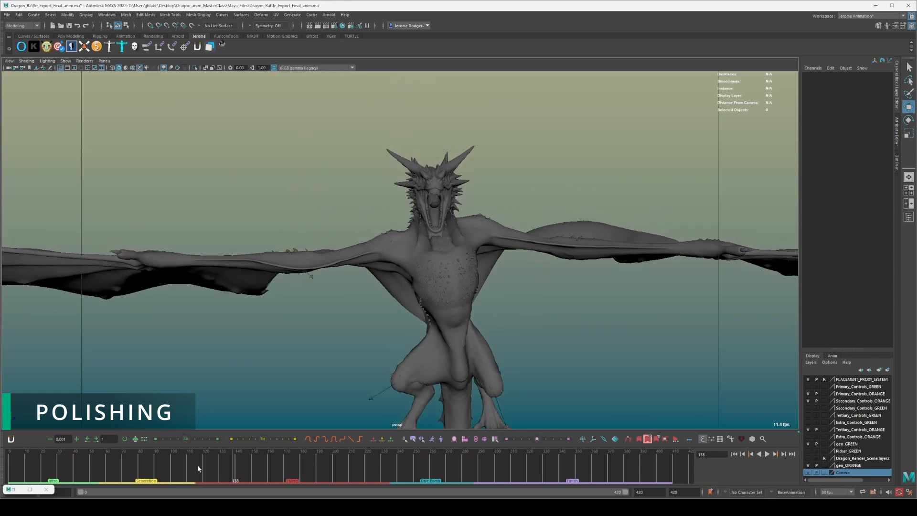
Replay the dragon's wing flaps several times from the front, stop at frame 160, and view the whole dragon.
key(alt+v)
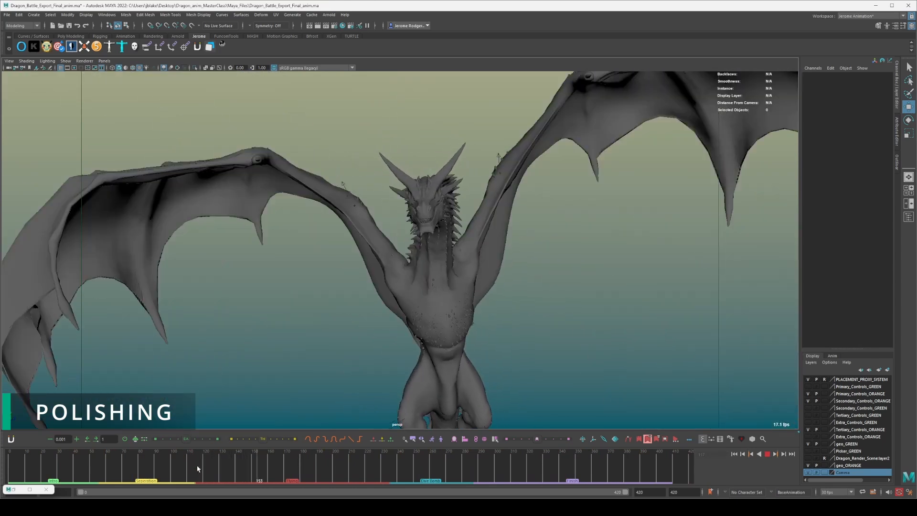
key(alt+v)
click(192, 470)
key(alt+v)
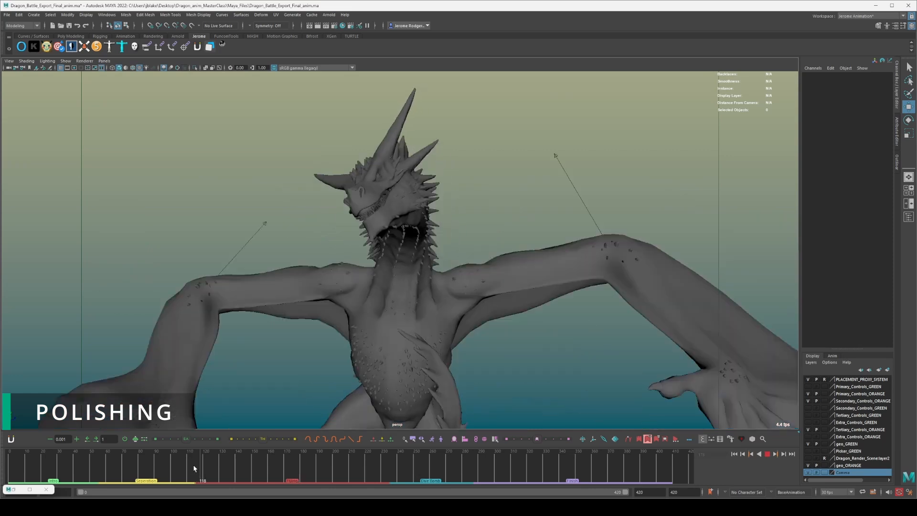
key(alt+v)
scroll(449, 305, down, 12)
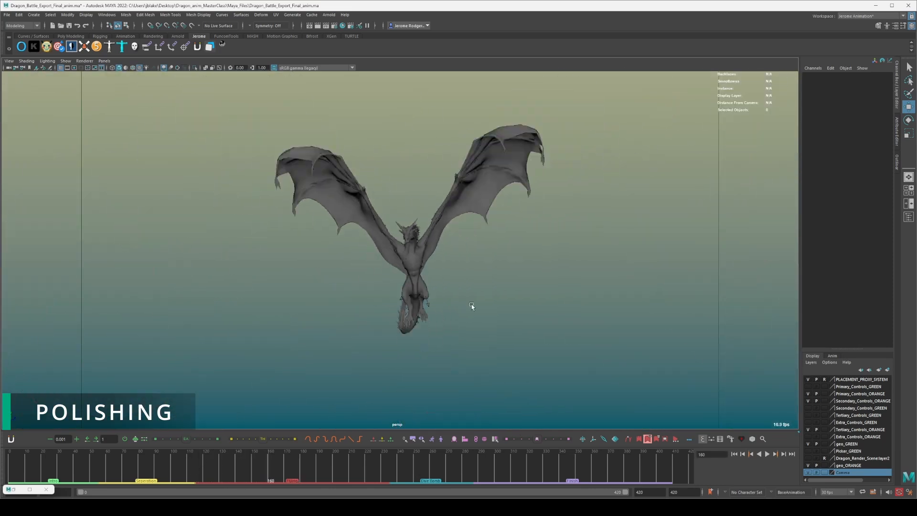
View both dragons from the side and play their flight through frame 225, stopping at frame 247.
alt+drag(479, 327, 554, 332)
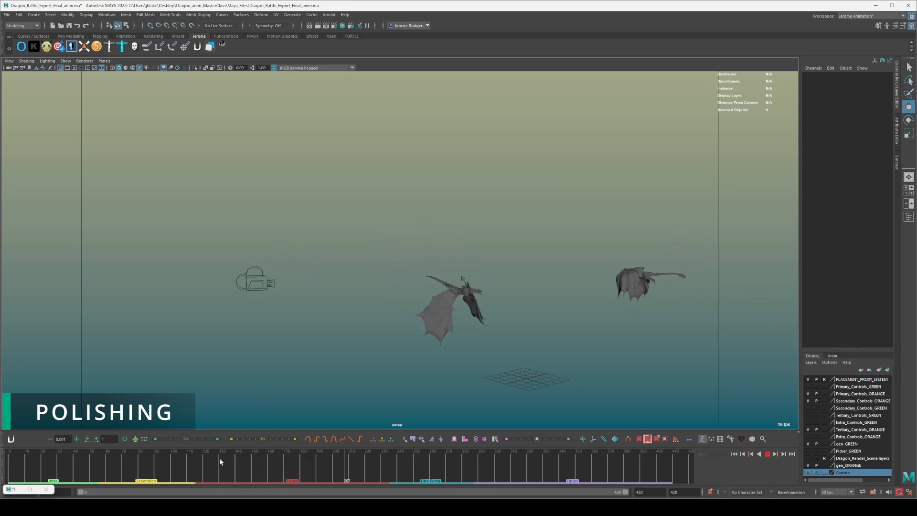
key(alt+v)
alt+drag(553, 328, 484, 345)
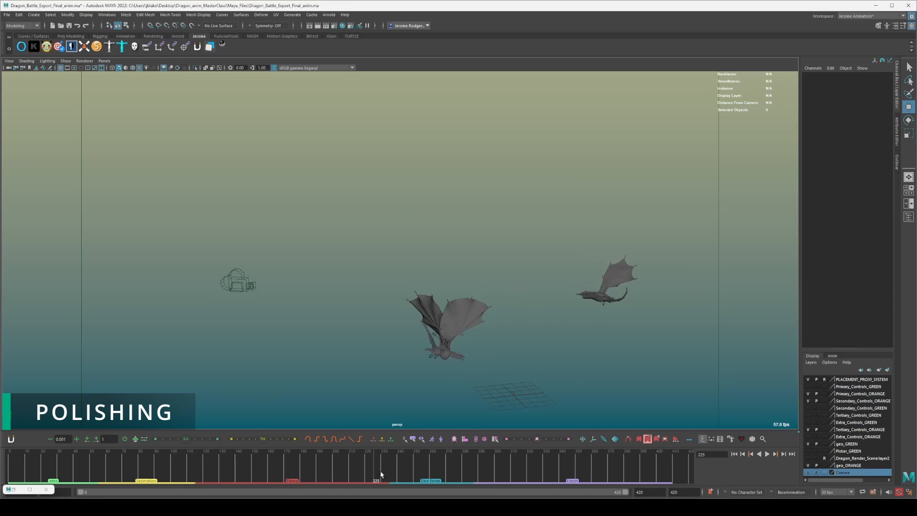
key(alt+v)
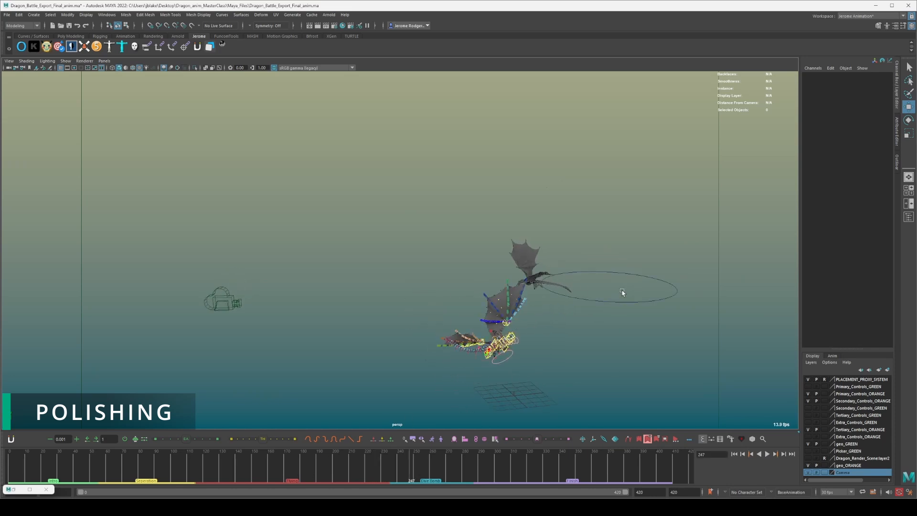
Select the Dragons_Master_ctrl control with the Rotate tool, play the animation to frame 286, and clear the selection.
drag(622, 292, 603, 345)
key(e)
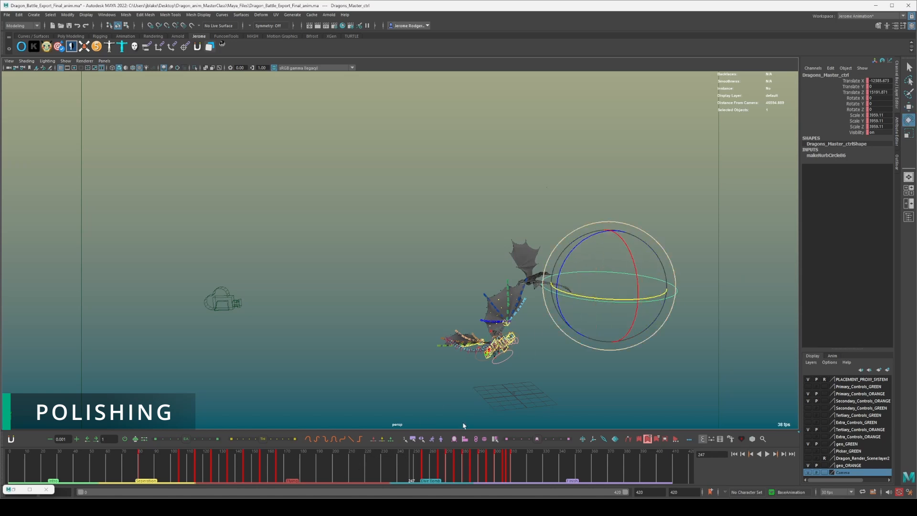
key(alt+v)
click(516, 380)
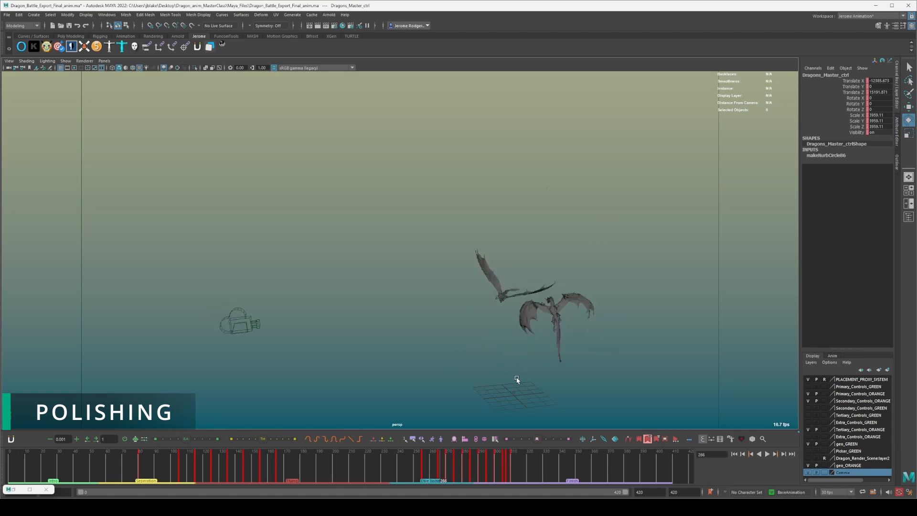
Play the dragons' second clash from frame 286 to frame 314 and examine it from several angles close up.
scroll(535, 343, up, 6)
alt+middle_drag(535, 343, 437, 280)
key(alt+v)
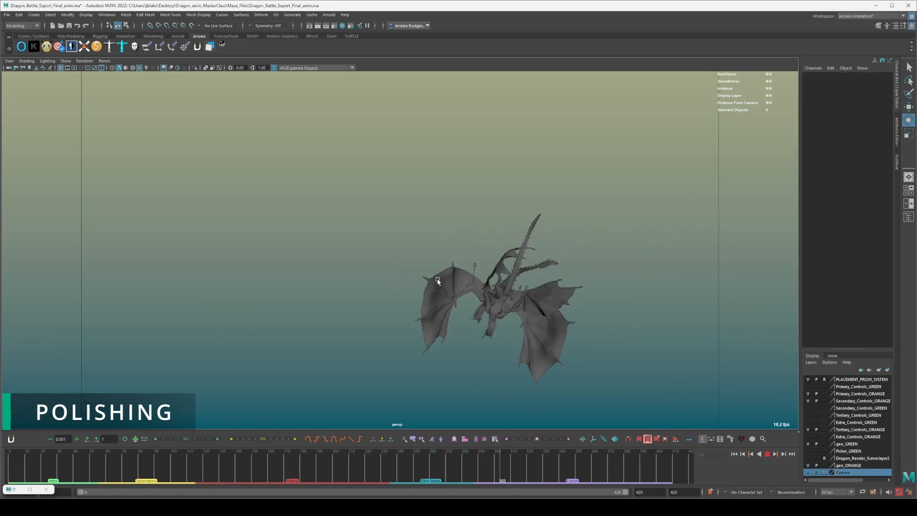
key(alt+v)
alt+drag(461, 287, 521, 283)
alt+right_drag(448, 335, 483, 374)
alt+middle_drag(482, 374, 470, 178)
alt+drag(470, 179, 477, 245)
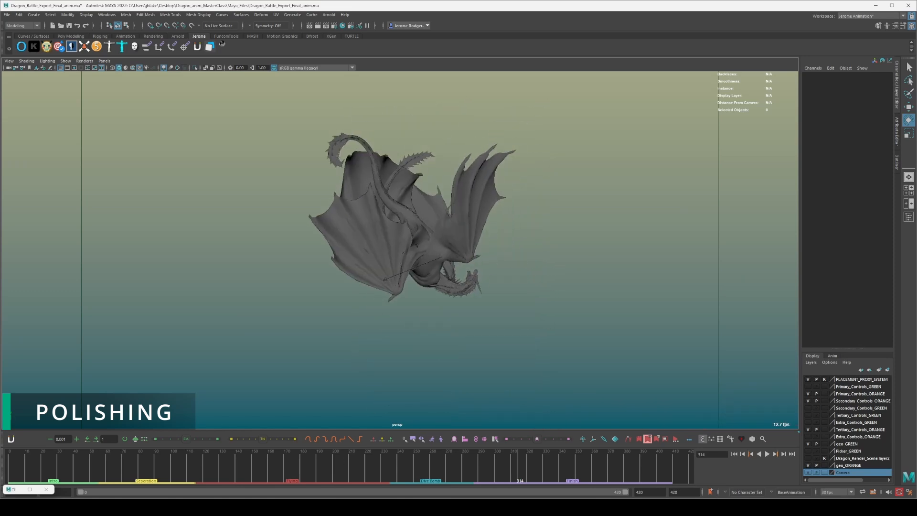
Go back to frame 244, play the approach to frame 300, and scrub through the fall to frame 324.
drag(323, 471, 373, 460)
click(404, 458)
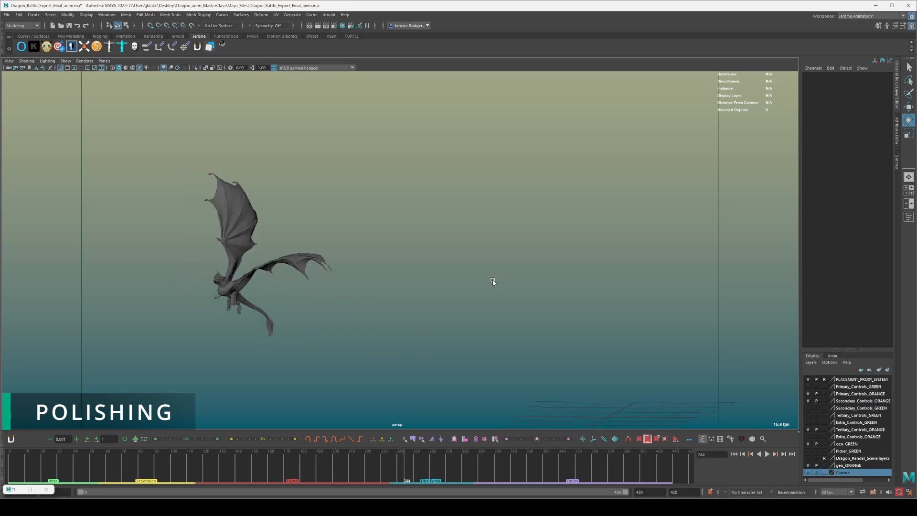
scroll(491, 281, down, 6)
key(alt+v)
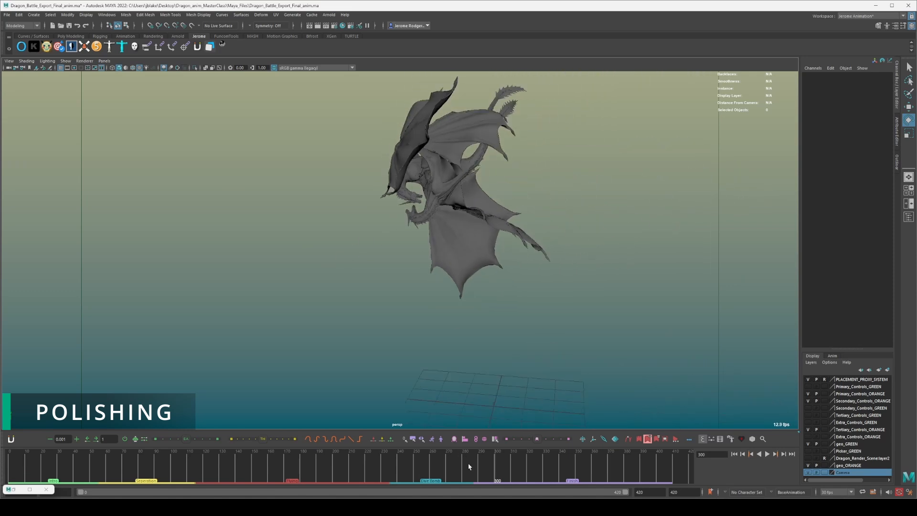
drag(469, 467, 535, 464)
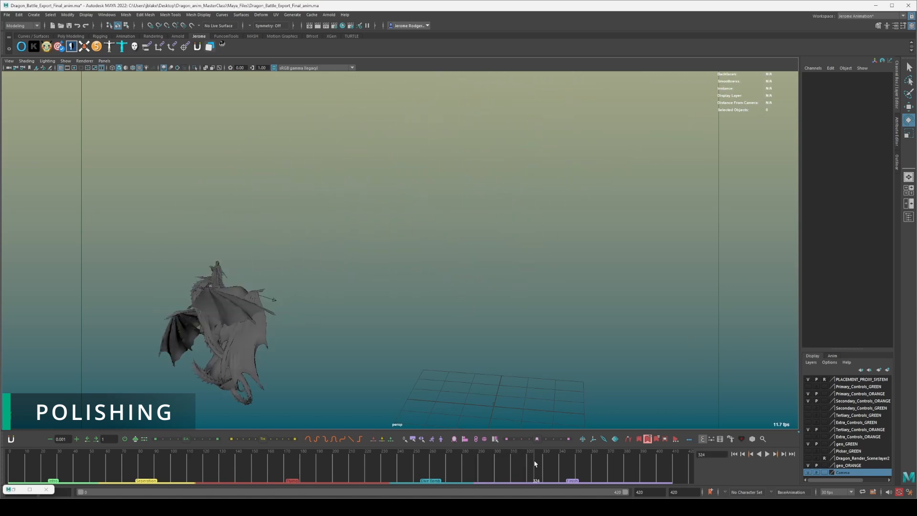
From a wide view, play the fall, go back to an earlier frame, and replay the battle through frame 99 into the final fall.
scroll(397, 291, down, 4)
key(alt+v)
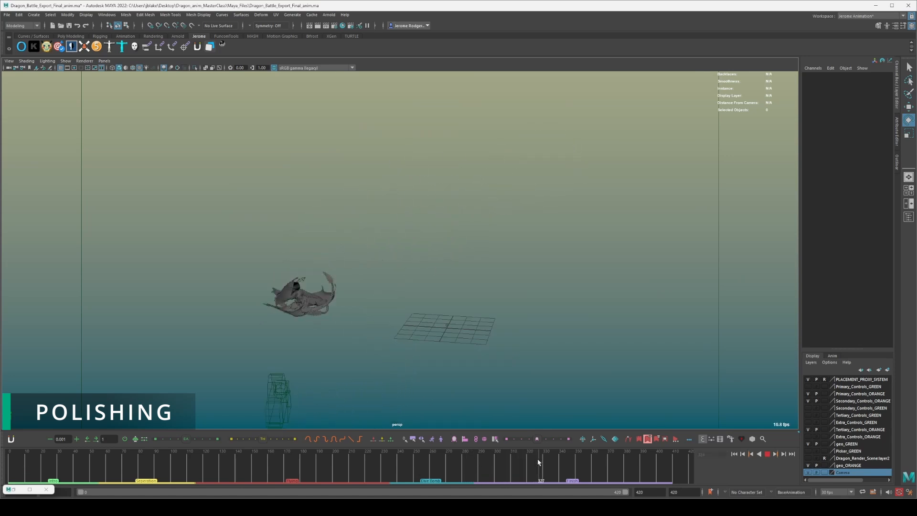
click(124, 457)
key(alt+v)
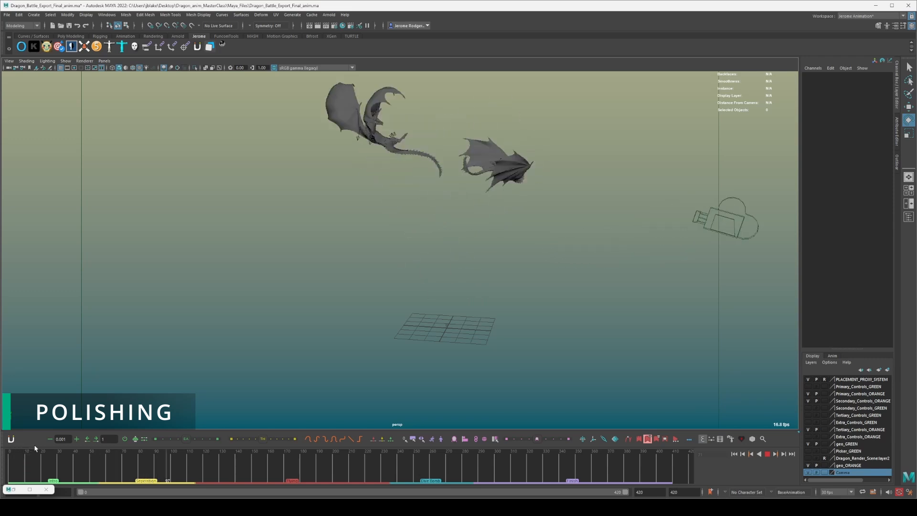
key(alt+v)
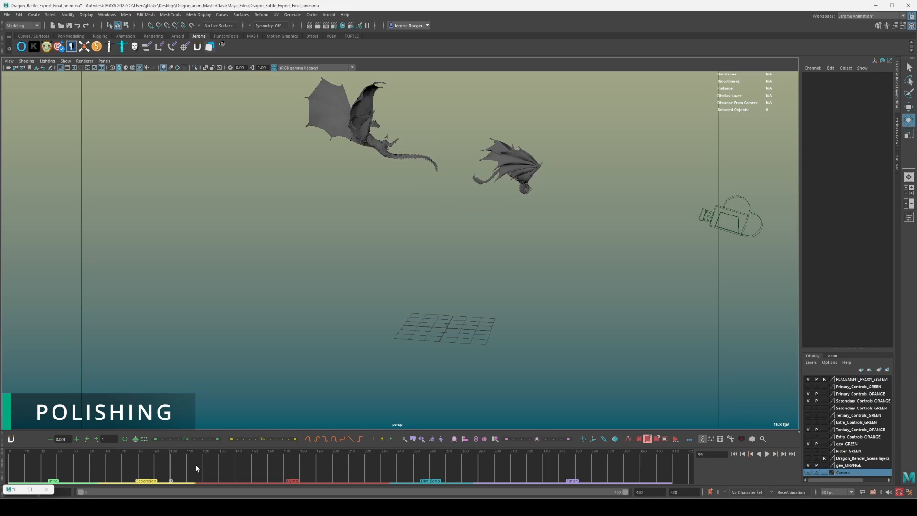
key(alt+v)
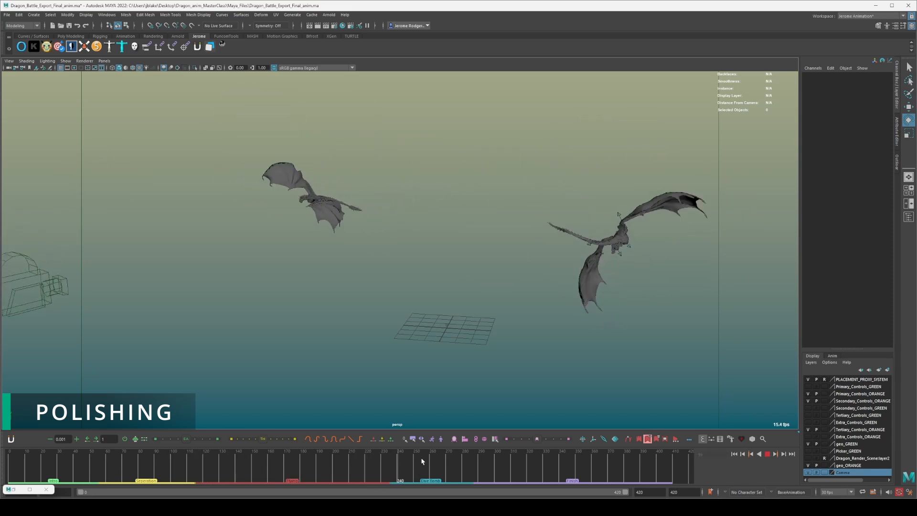
drag(493, 460, 523, 459)
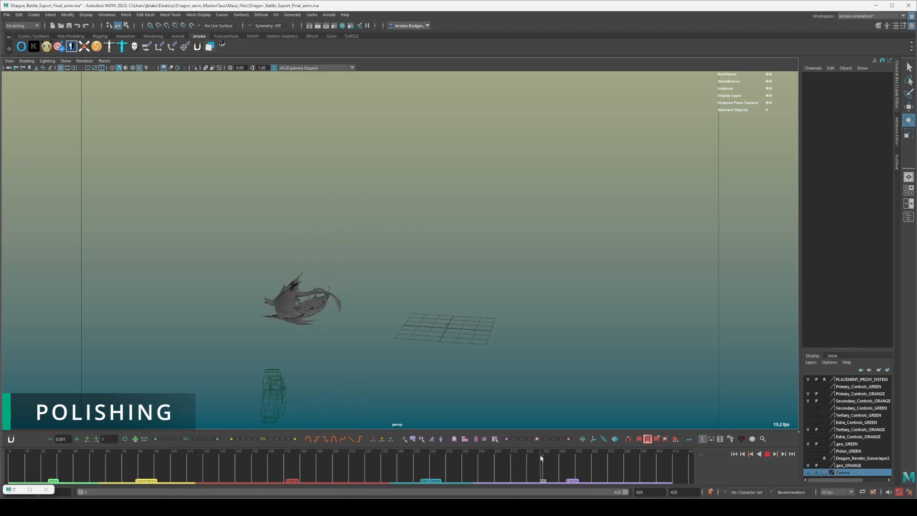
Scrub back from the fall to frame 266, replay the dragons' approach, and return to frame 273.
alt+drag(295, 231, 495, 237)
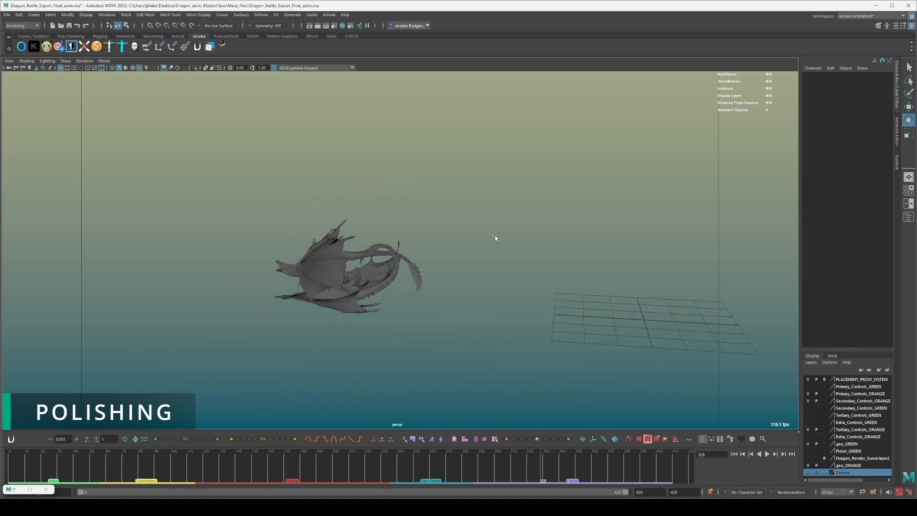
drag(494, 467, 439, 469)
scroll(469, 286, down, 7)
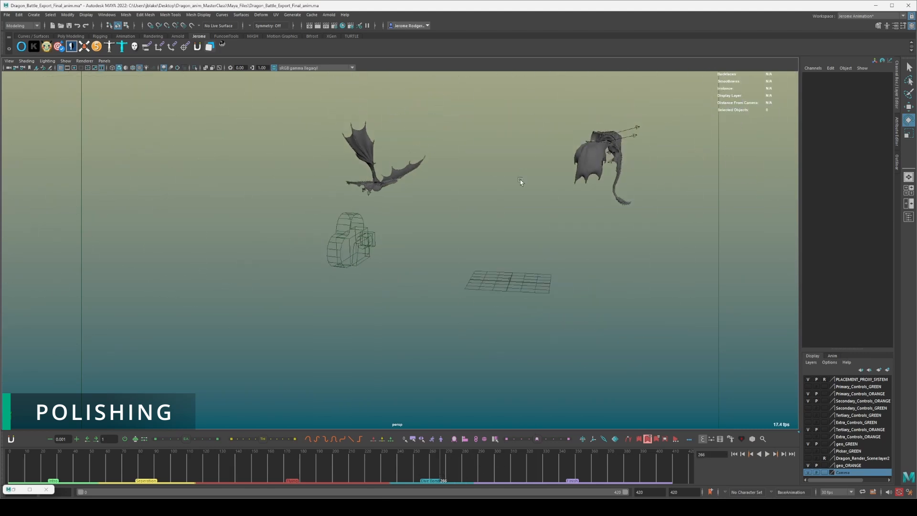
alt+middle_drag(520, 180, 475, 249)
drag(447, 466, 460, 462)
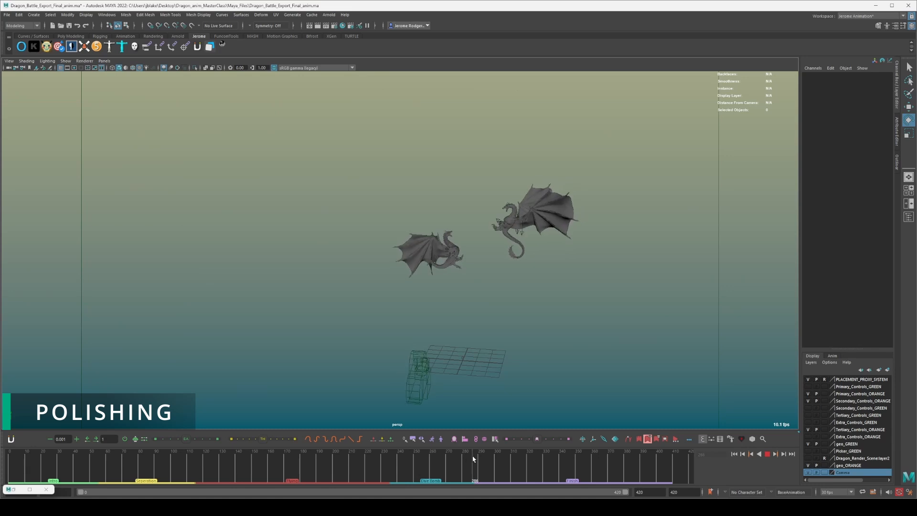
drag(466, 459, 453, 460)
scroll(581, 233, up, 8)
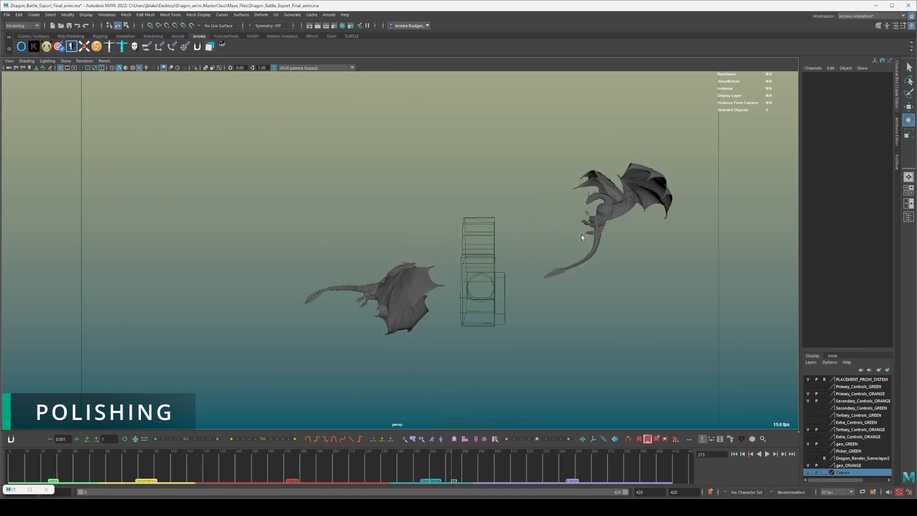
Play the approach to frame 282 from a lower side angle and examine the upper dragon's pose close up.
alt+drag(575, 242, 287, 391)
scroll(520, 138, down, 4)
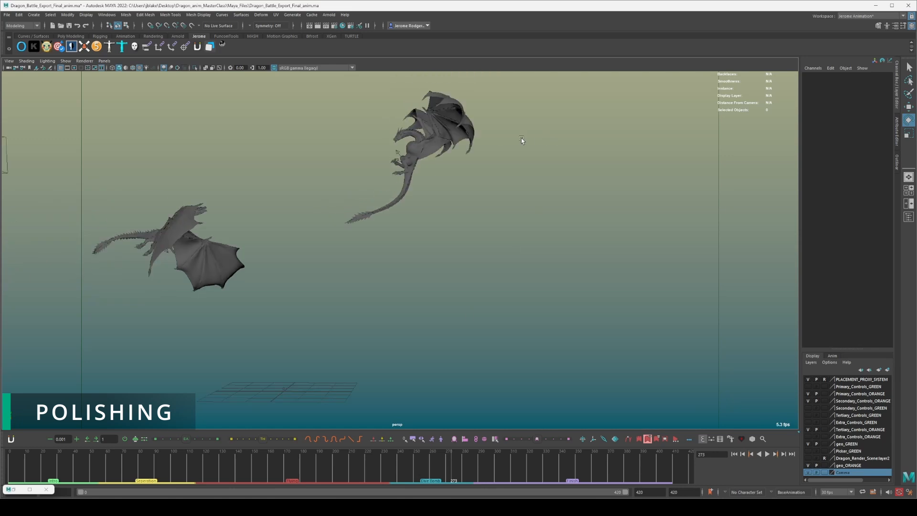
alt+middle_drag(414, 252, 414, 292)
click(377, 457)
key(alt+v)
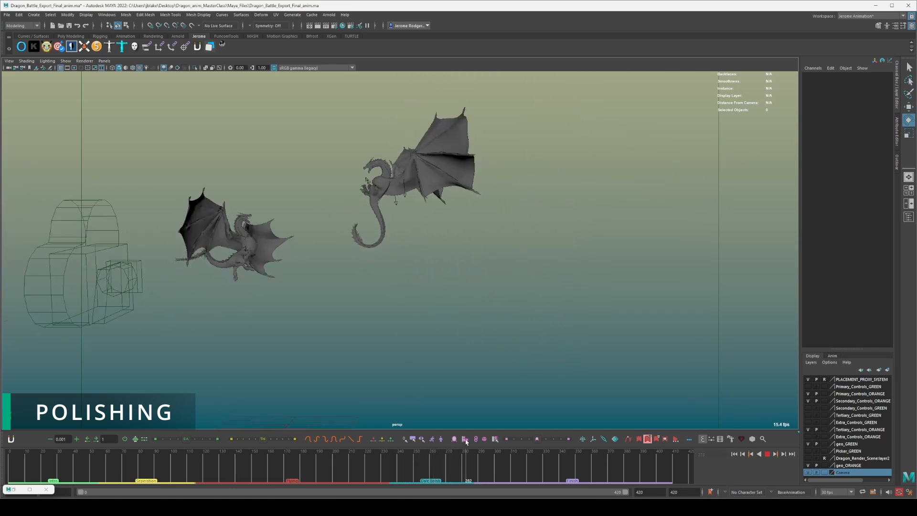
key(alt+v)
scroll(409, 145, up, 5)
alt+middle_drag(376, 124, 494, 225)
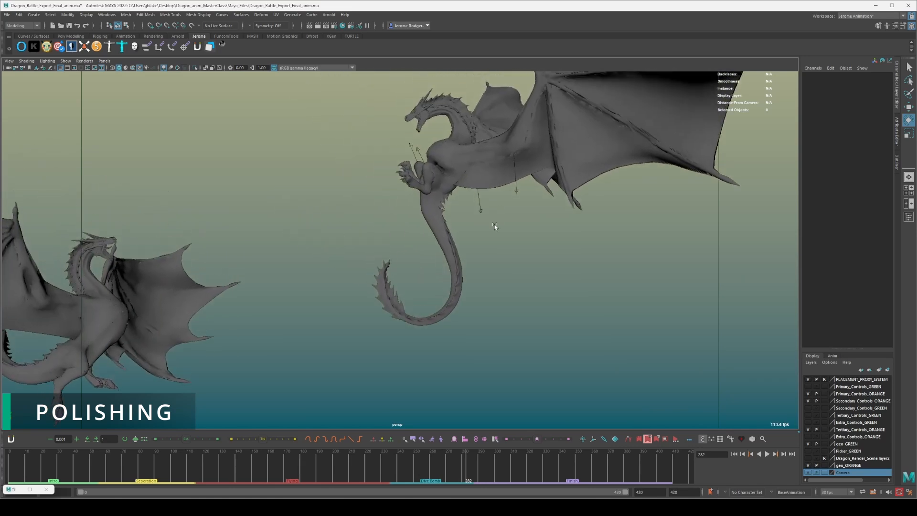
Replay the dragons reaching for each other with their claws and scrub to the grab at frame 292.
key(alt+v)
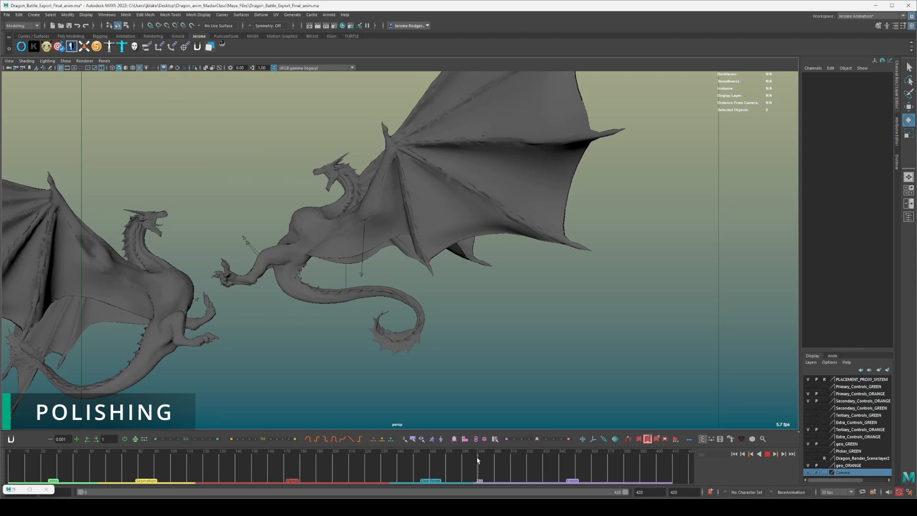
scroll(451, 303, down, 3)
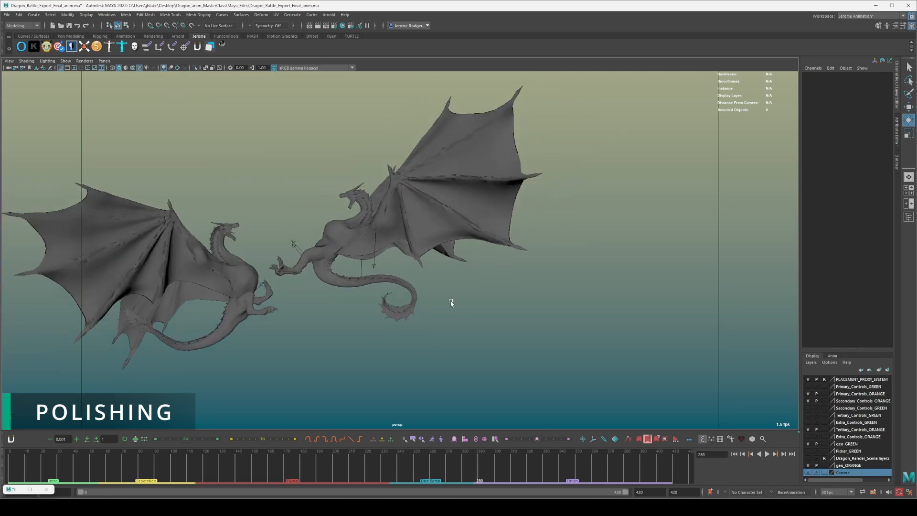
alt+middle_drag(321, 285, 469, 274)
key(alt+v)
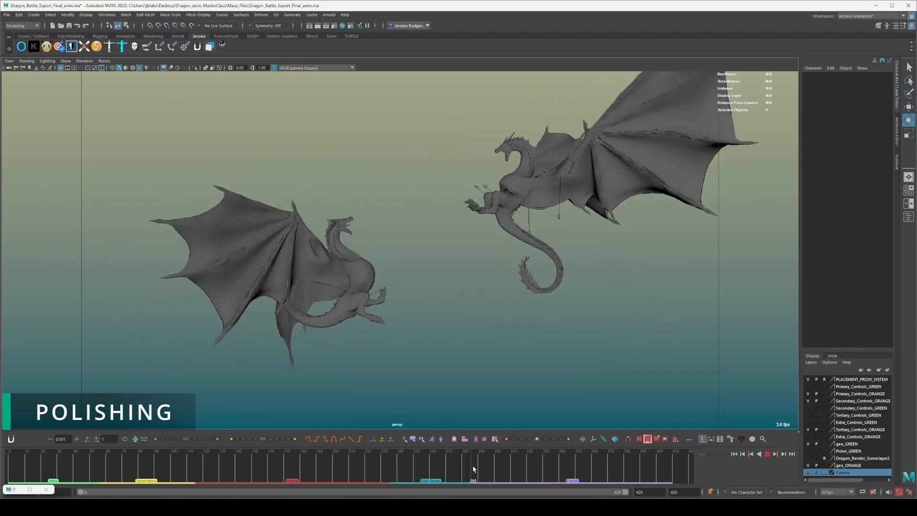
mouse_move(437, 470)
mouse_down()
mouse_move(336, 464)
mouse_move(415, 452)
mouse_move(454, 454)
mouse_move(467, 474)
mouse_move(491, 474)
mouse_move(472, 473)
mouse_move(481, 469)
mouse_up()
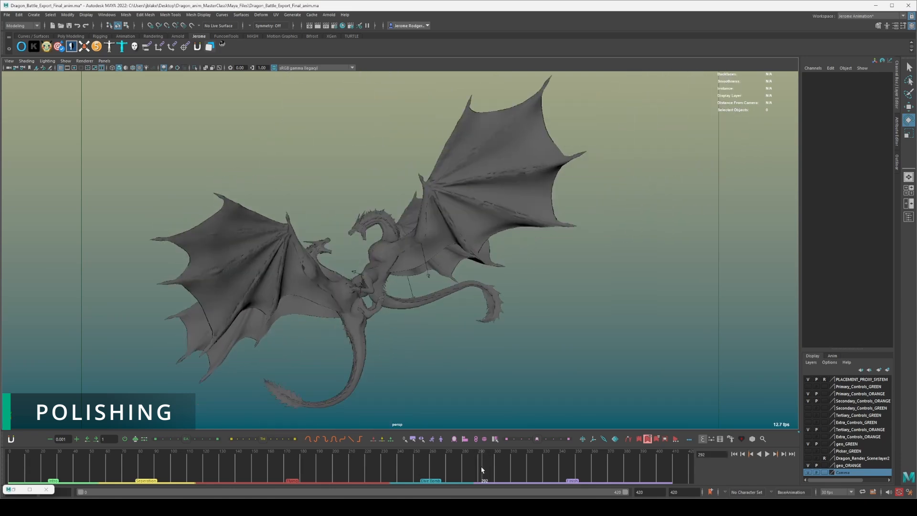
Select the orange dragon's IKSplineN4_M control at frame 292, showing the rig controls only for picking it.
scroll(302, 258, up, 5)
key(alt+1)
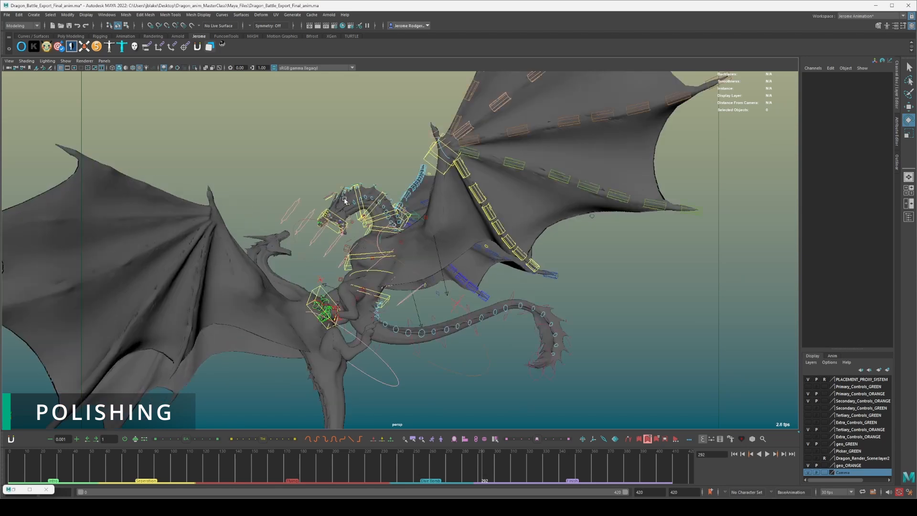
key(alt+1)
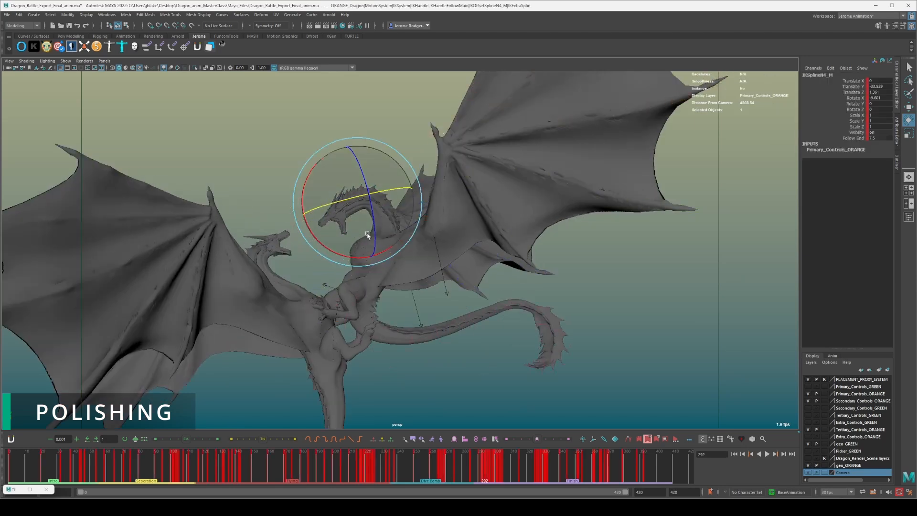
Advance frame by frame from 292 to 297, examining the interlocking heads and necks from several close angles.
key(alt+period)
alt+drag(399, 366, 409, 348)
alt+middle_drag(420, 346, 503, 306)
scroll(504, 306, up, 8)
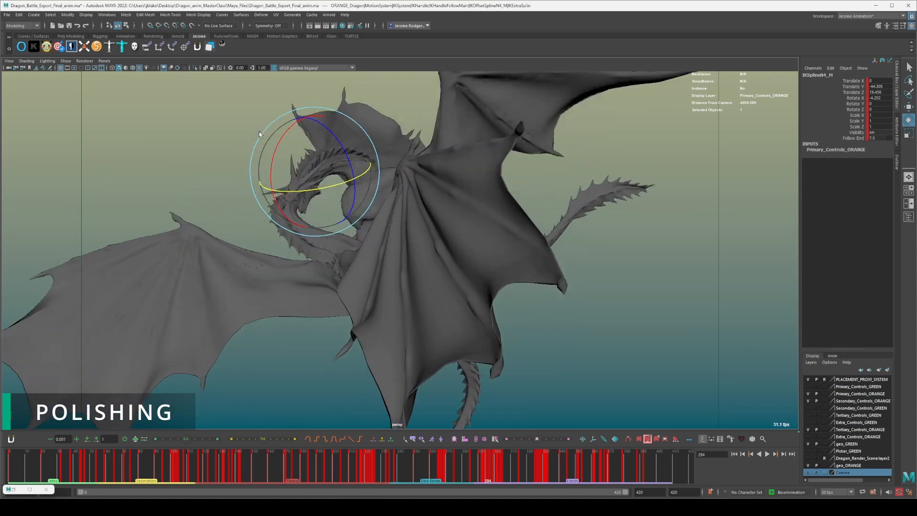
alt+middle_drag(278, 248, 553, 279)
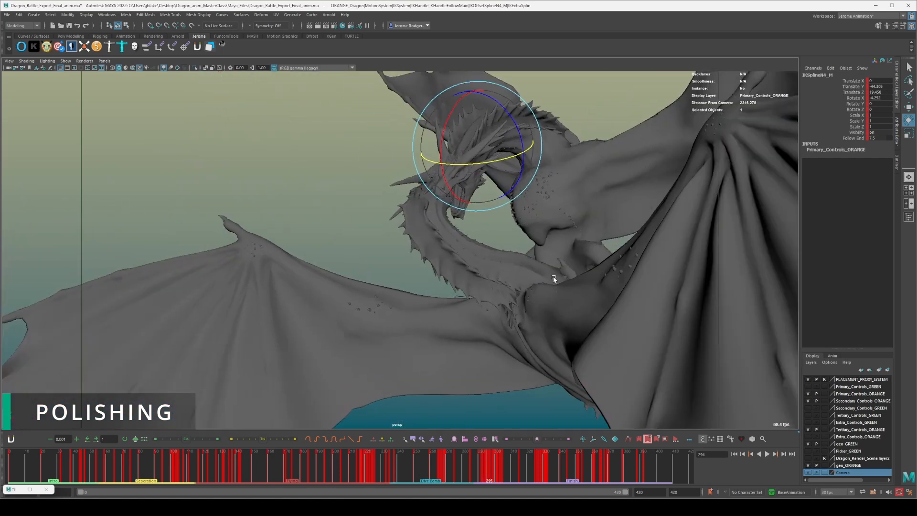
key(alt+period)
key(alt+period)
key(alt+period)
alt+middle_drag(484, 300, 538, 187)
scroll(547, 199, down, 3)
alt+drag(547, 199, 638, 235)
alt+drag(521, 250, 603, 259)
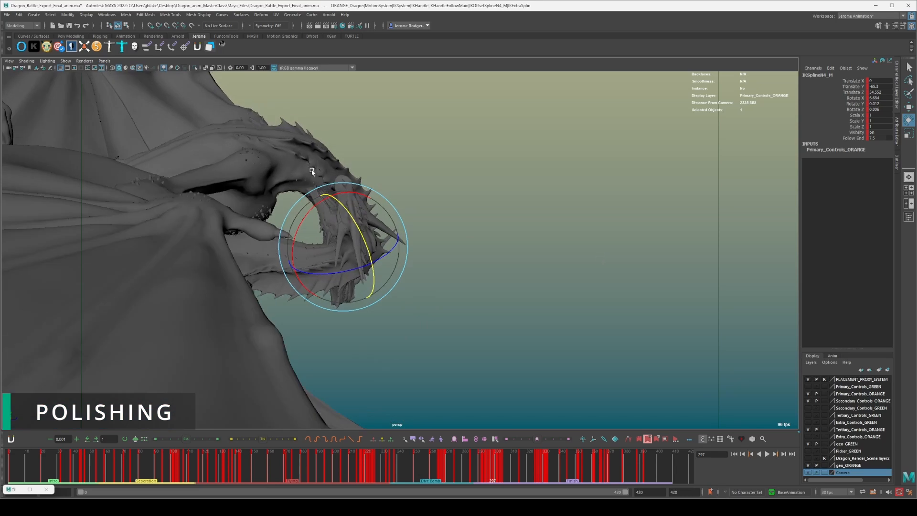
Go back two frames from 297, then advance frame by frame to 302 to examine the head and neck motion.
key(alt+comma)
key(alt+comma)
key(alt+period)
key(alt+period)
key(alt+period)
key(alt+period)
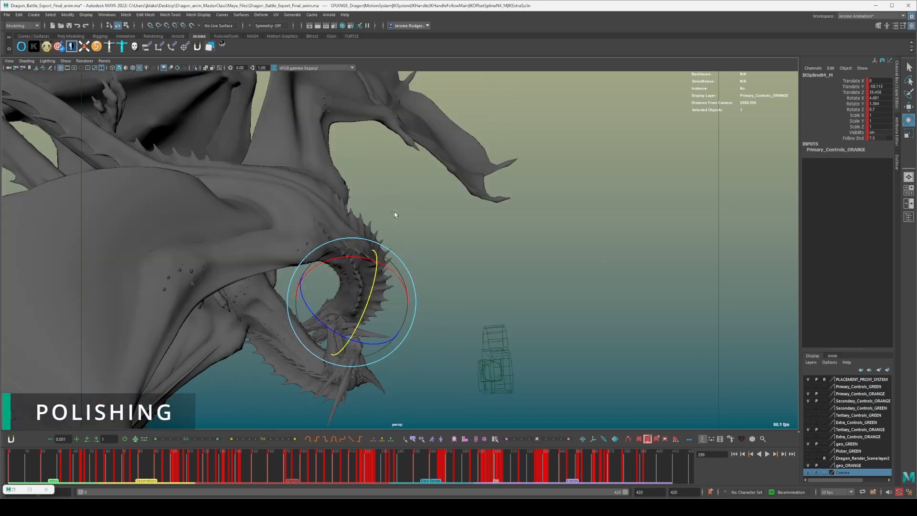
key(alt+period)
key(alt+period)
key(alt+period)
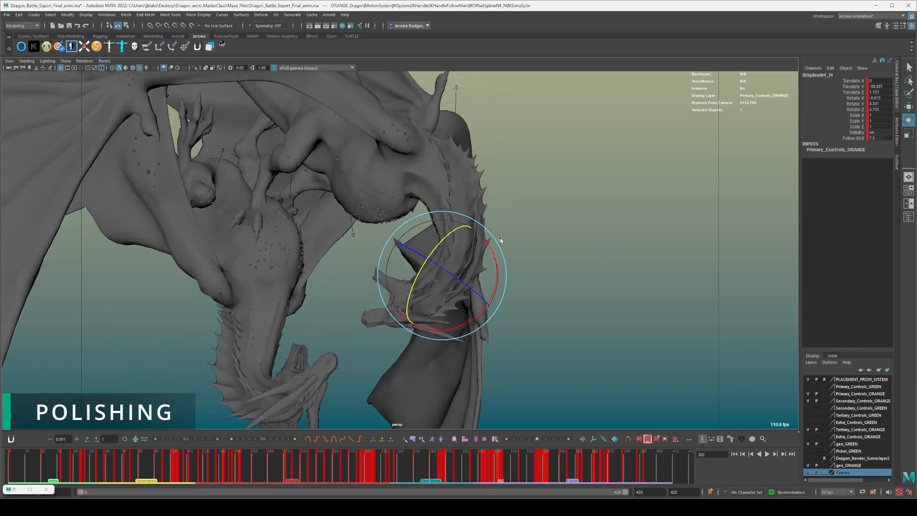
Continue frame by frame beyond frame 302 and examine the grappling dragons from further back.
scroll(500, 239, down, 9)
alt+drag(489, 315, 416, 292)
key(alt+period)
key(alt+period)
key(alt+period)
key(alt+period)
key(alt+period)
key(alt+period)
key(alt+period)
key(alt+period)
key(alt+period)
key(alt+period)
key(alt+period)
key(alt+period)
key(alt+period)
alt+right_drag(417, 293, 486, 221)
Replace the green body selection at frame 315 with the orange dragon's IKSplineN5_M control, and hide the rig controls.
click(474, 222)
alt+drag(474, 222, 418, 221)
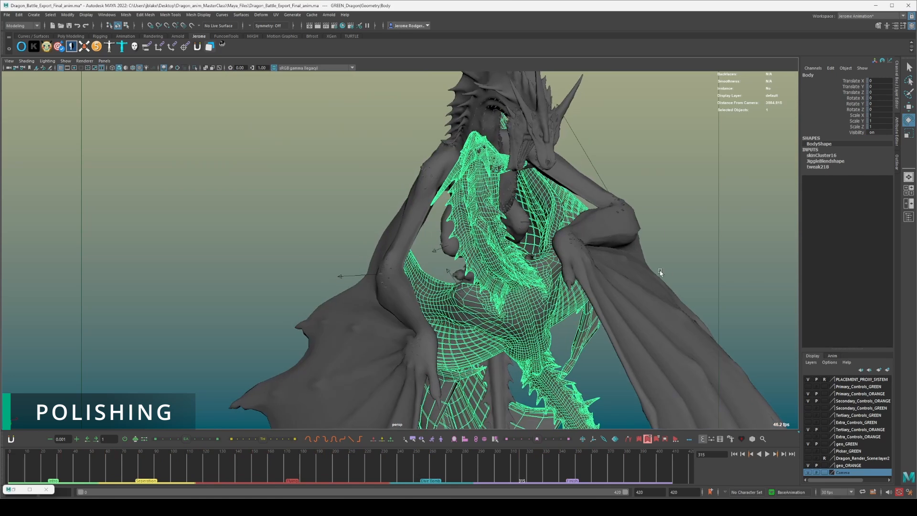
click(634, 190)
click(594, 167)
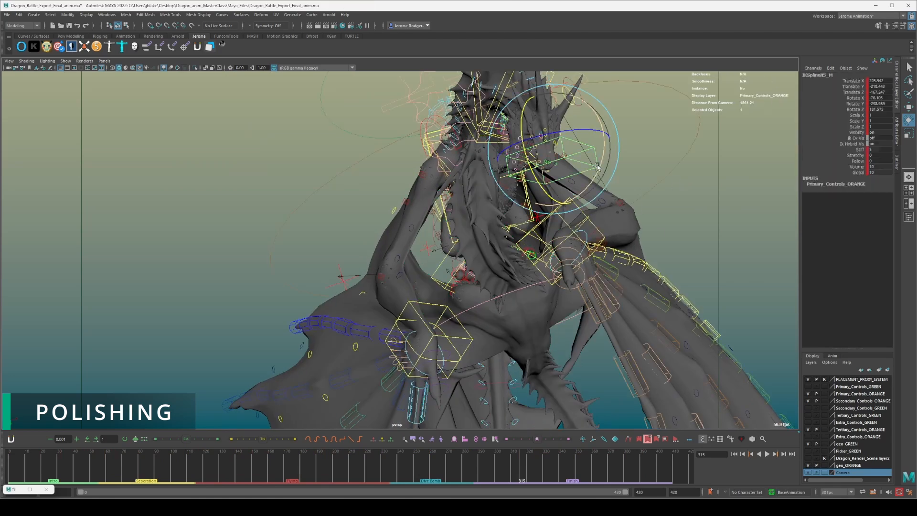
scroll(656, 225, down, 3)
alt+drag(656, 224, 607, 239)
key(alt+1)
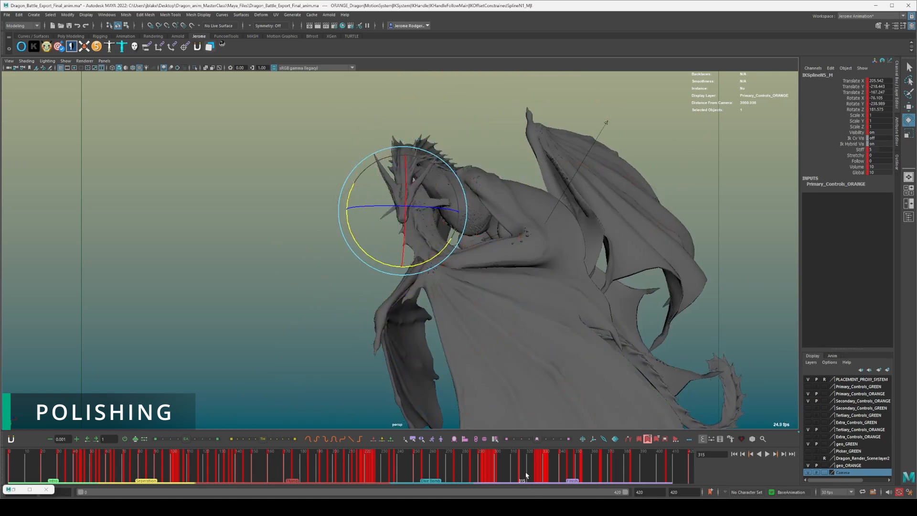
Play the fall from frame 315, scrub back to frame 320, and scrub through the tumble from a wider angle.
key(alt+v)
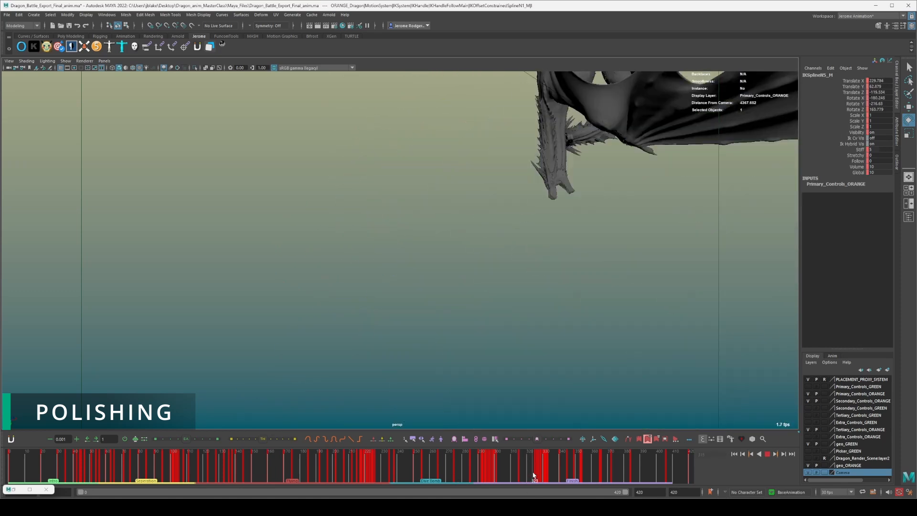
drag(537, 475, 529, 477)
alt+right_drag(563, 288, 495, 283)
alt+drag(495, 282, 529, 299)
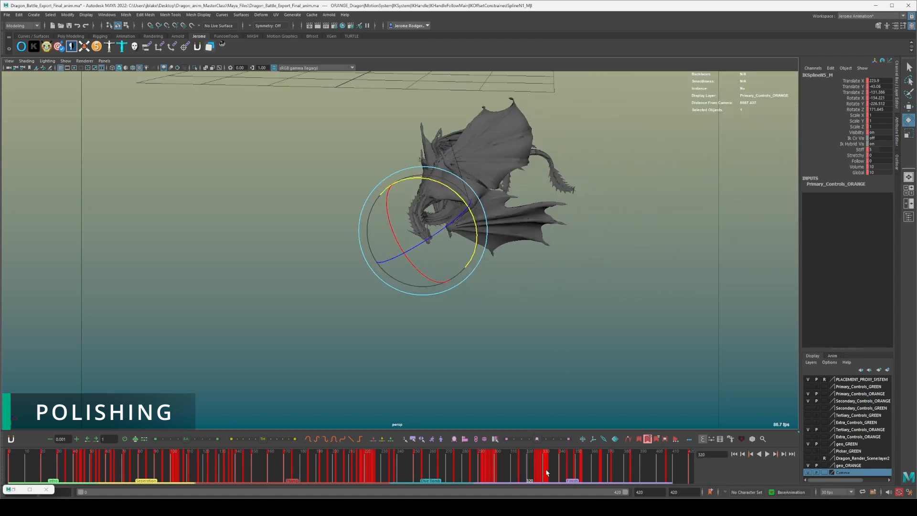
drag(528, 468, 557, 467)
alt+right_drag(597, 342, 429, 227)
alt+middle_drag(429, 227, 468, 310)
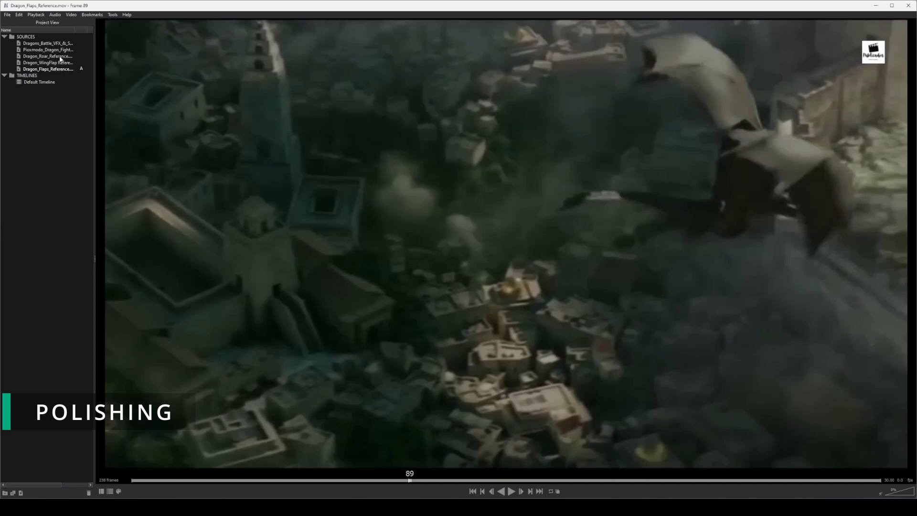
In the reference video player, open the Pixomodo_Dragon_Fight reference, go near its start at frame 29, and play the dragon fight.
click(58, 50)
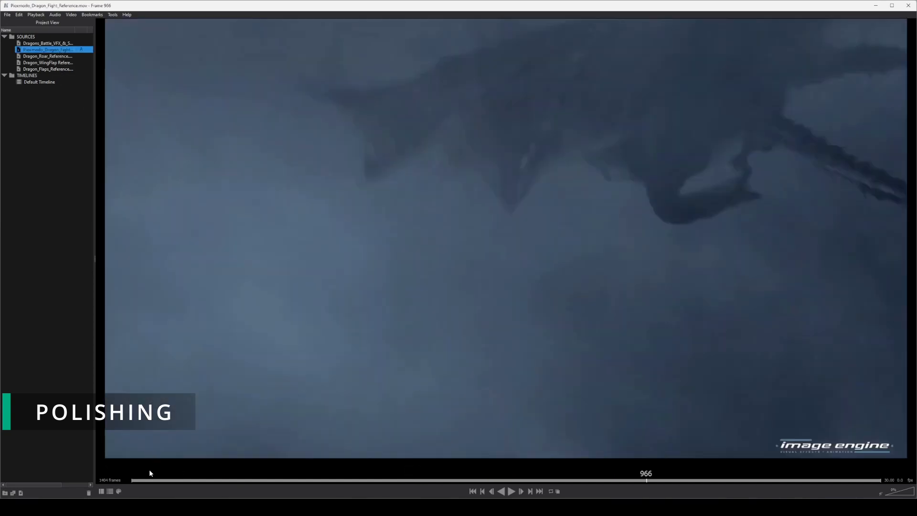
click(147, 479)
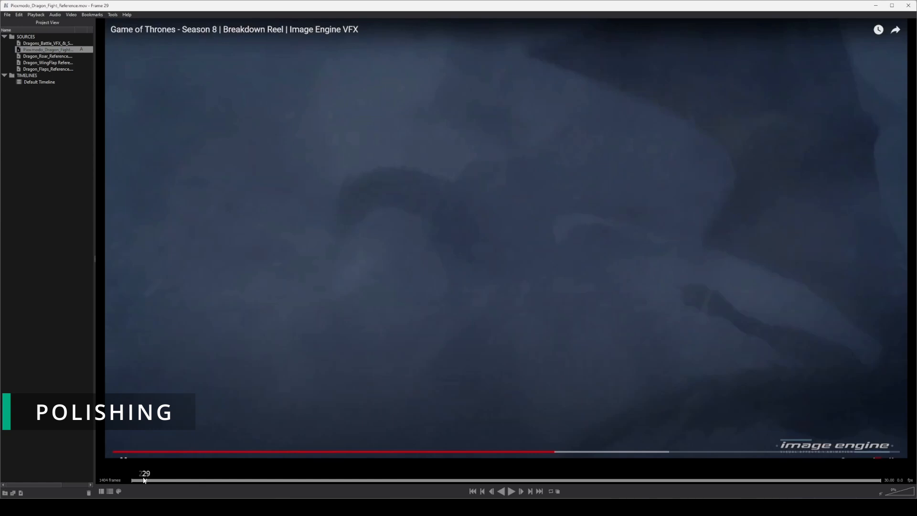
key(space)
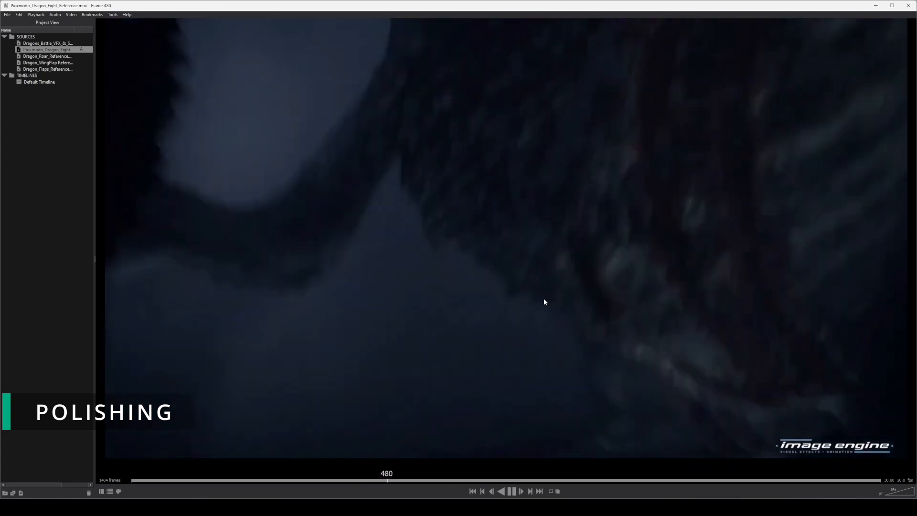
key(space)
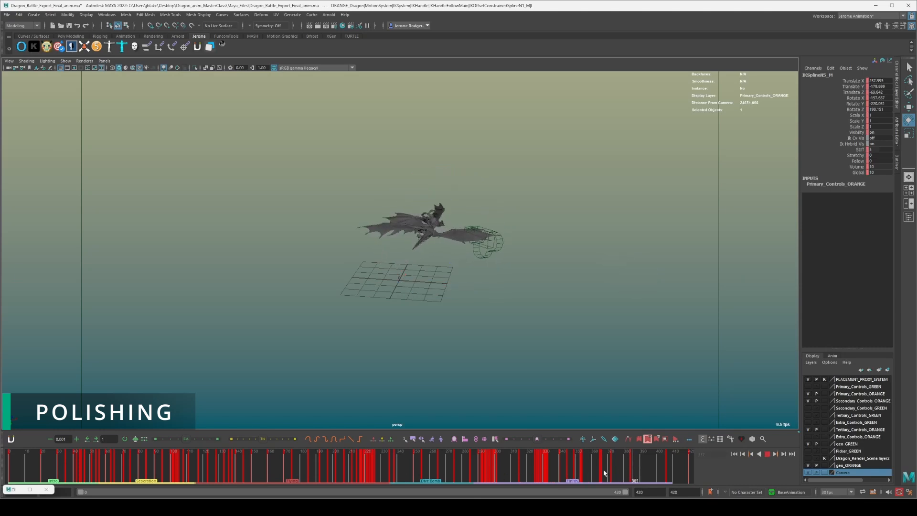
Switch back to Maya, scrub back to the start of the fall, and replay it from a wide side angle.
drag(547, 469, 492, 466)
alt+drag(525, 381, 623, 261)
alt+middle_drag(623, 262, 621, 356)
scroll(615, 350, up, 3)
key(alt+v)
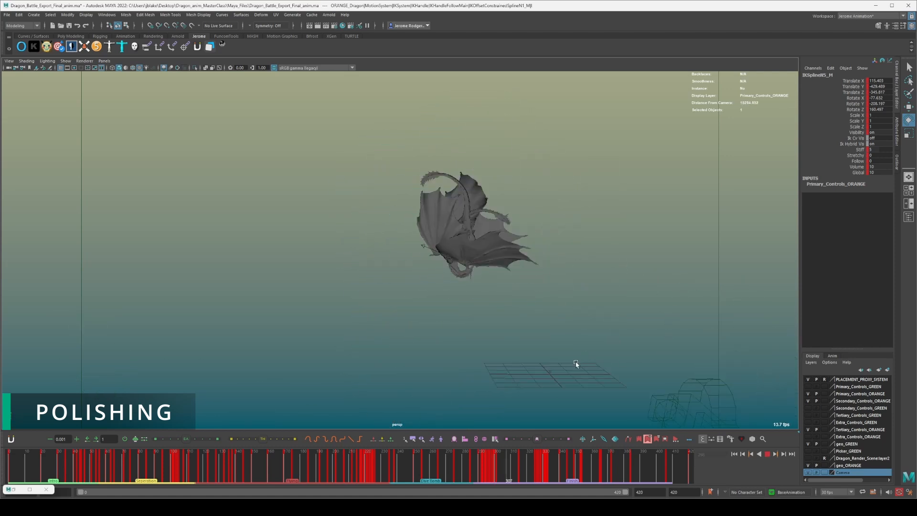
key(alt+v)
alt+drag(565, 366, 499, 287)
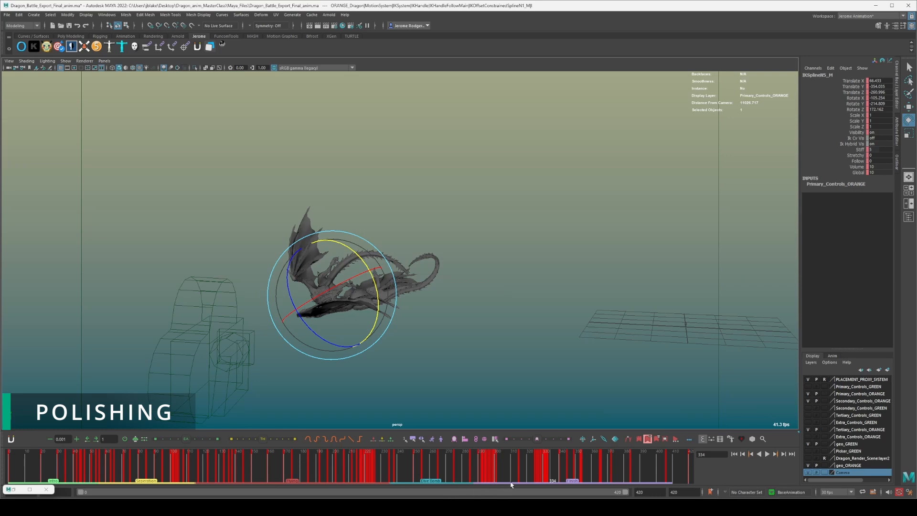
Scrub to the dragons' separation at frame 351 and examine both poses close up.
drag(538, 468, 578, 463)
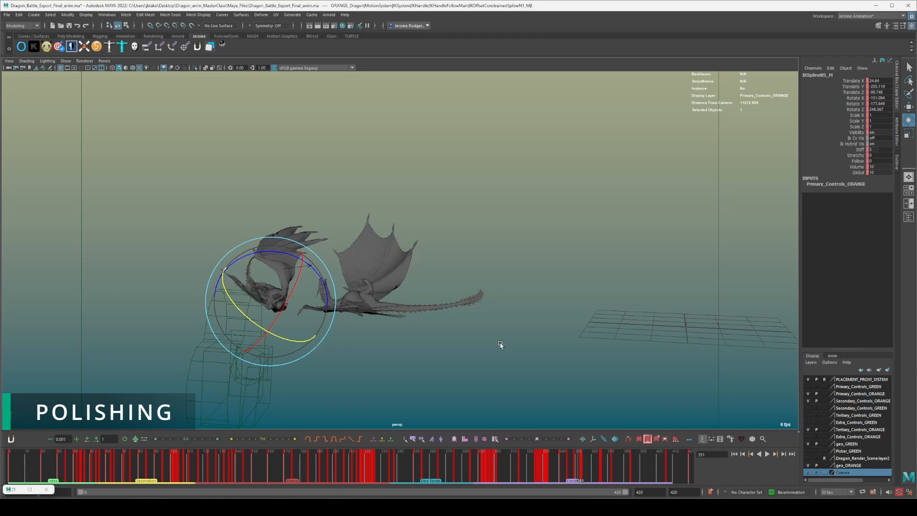
alt+drag(470, 335, 585, 329)
scroll(586, 330, up, 8)
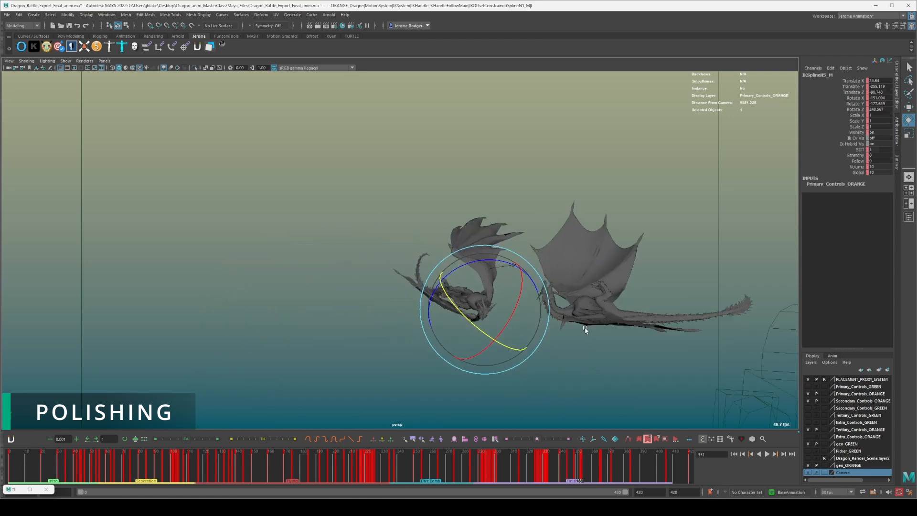
alt+middle_drag(512, 300, 347, 234)
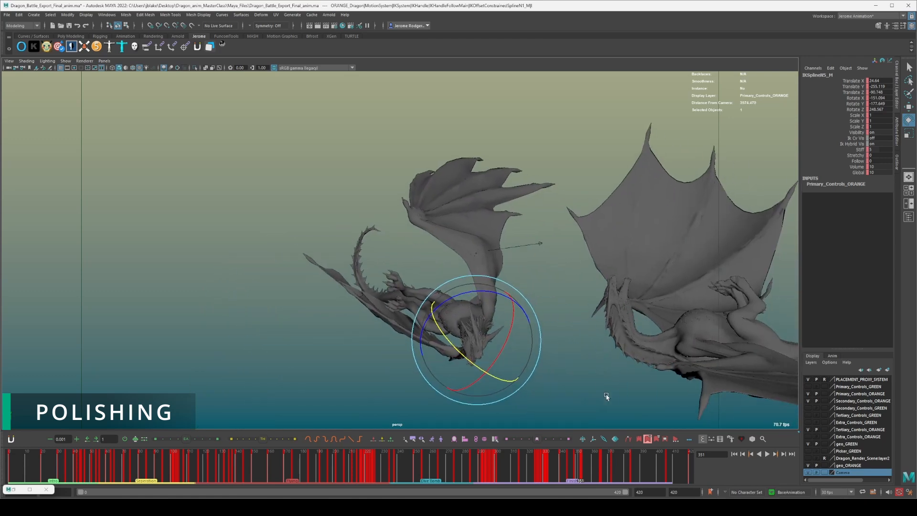
Scrub back to frame 319 and replay the fall through the dragons' separation from a wider view.
drag(575, 468, 528, 464)
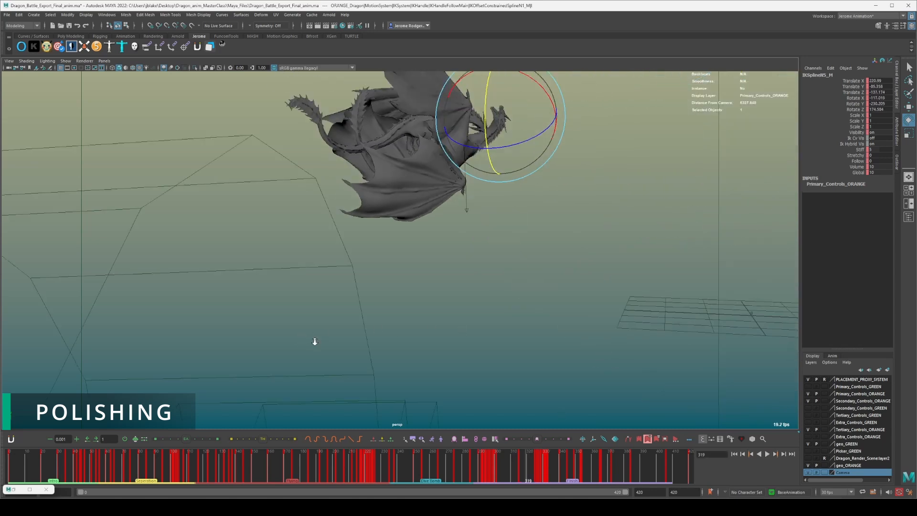
alt+middle_drag(376, 335, 484, 376)
key(alt+v)
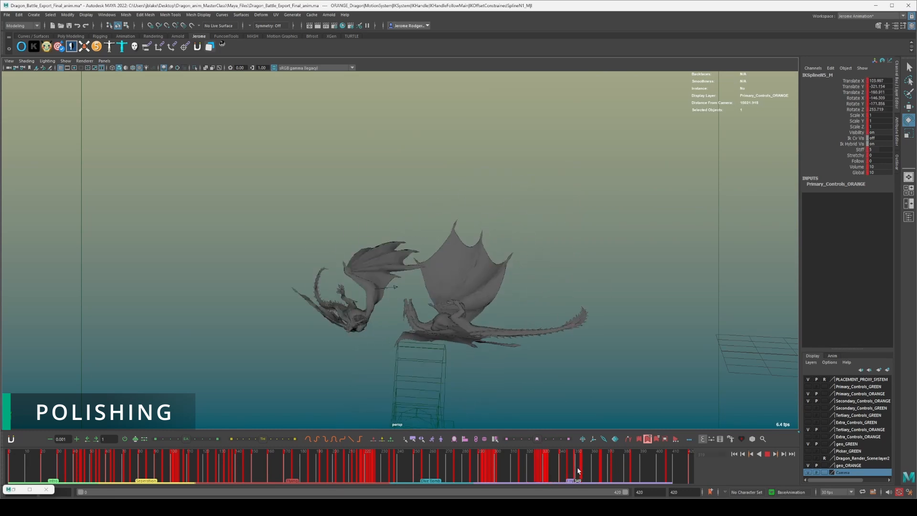
Stop the playback at frame 353 and examine both separating dragons' poses close up.
key(alt+v)
scroll(435, 331, up, 8)
scroll(444, 354, up, 5)
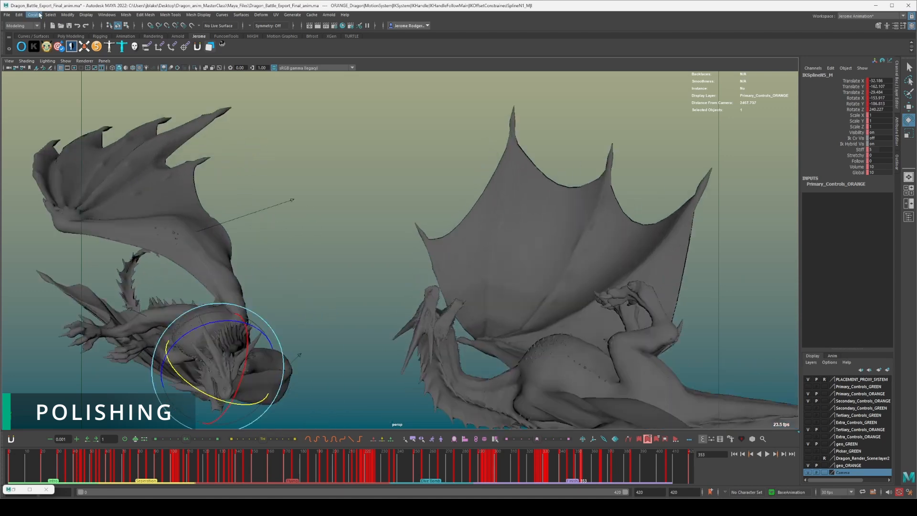
Display the ground surface beneath the dragons, scrub back, and replay their fall toward it.
click(106, 16)
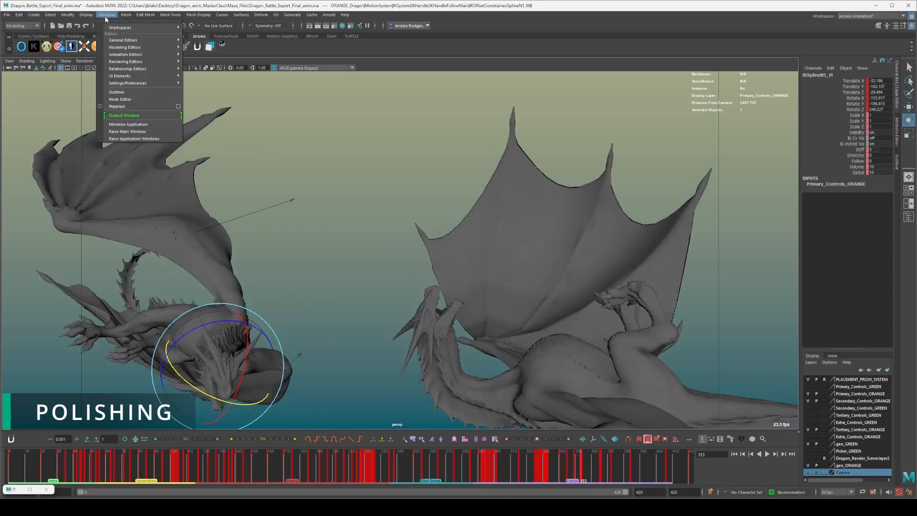
mouse_move(134, 55)
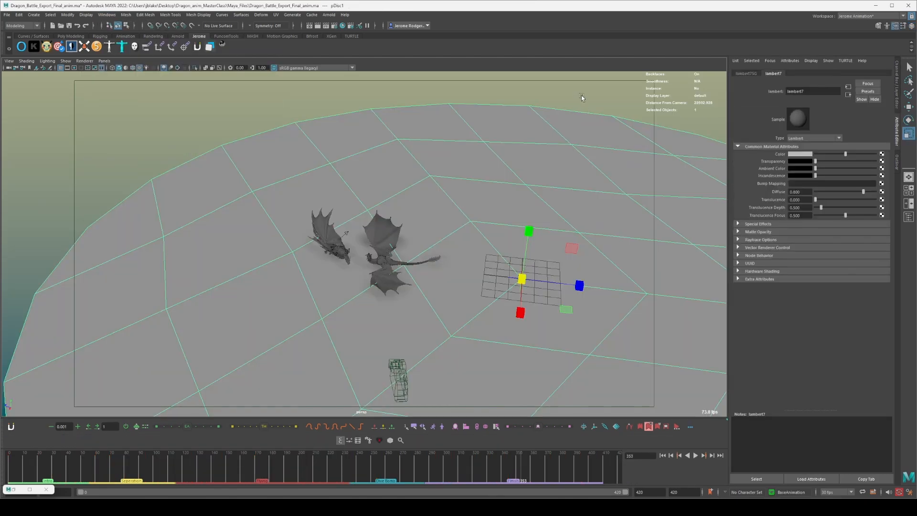
click(547, 100)
alt+drag(478, 138, 485, 128)
alt+right_drag(485, 128, 498, 206)
drag(391, 479, 453, 468)
scroll(509, 319, down, 4)
alt+middle_drag(511, 318, 486, 315)
alt+middle_drag(486, 267, 468, 310)
scroll(469, 309, up, 4)
key(alt+v)
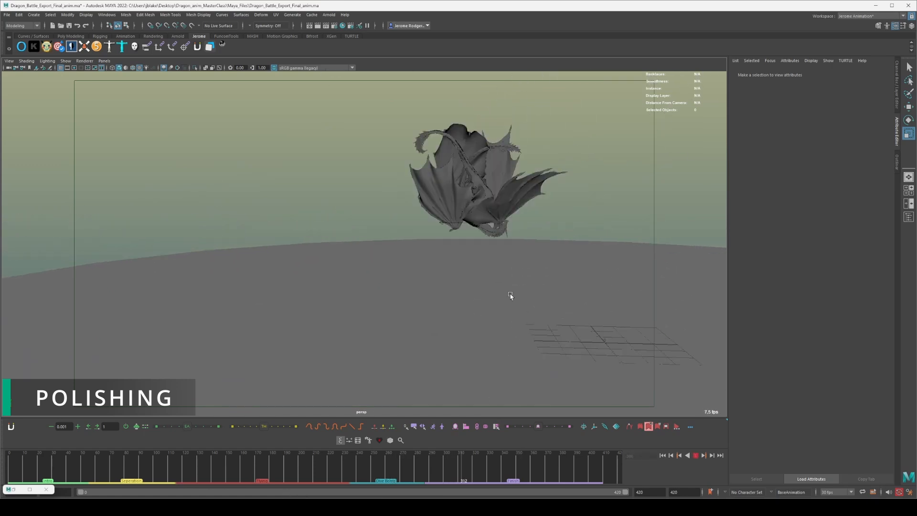
Pause at frame 356 to inspect the dragons near the ground, then replay the impact and landing.
key(alt+v)
scroll(340, 354, up, 4)
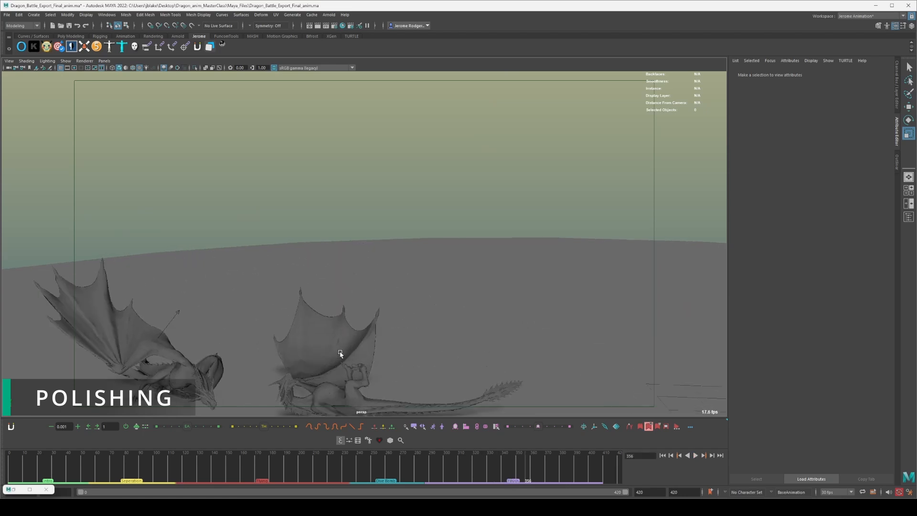
alt+middle_drag(340, 354, 430, 195)
scroll(462, 231, up, 4)
drag(467, 463, 546, 461)
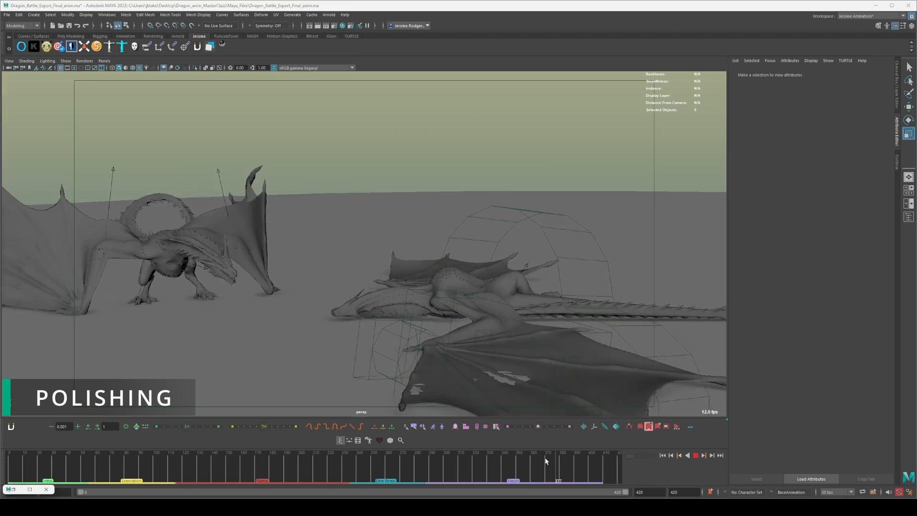
key(alt+v)
Examine the landed dragons from a low front angle and replay the landing from about frame 313.
alt+drag(318, 290, 409, 361)
drag(357, 470, 568, 459)
mouse_move(422, 242)
alt+mouse_down()
mouse_move(364, 253)
mouse_move(421, 243)
alt+mouse_up()
alt+right_drag(421, 242, 429, 360)
alt+drag(430, 361, 426, 340)
key(alt+1)
click(462, 473)
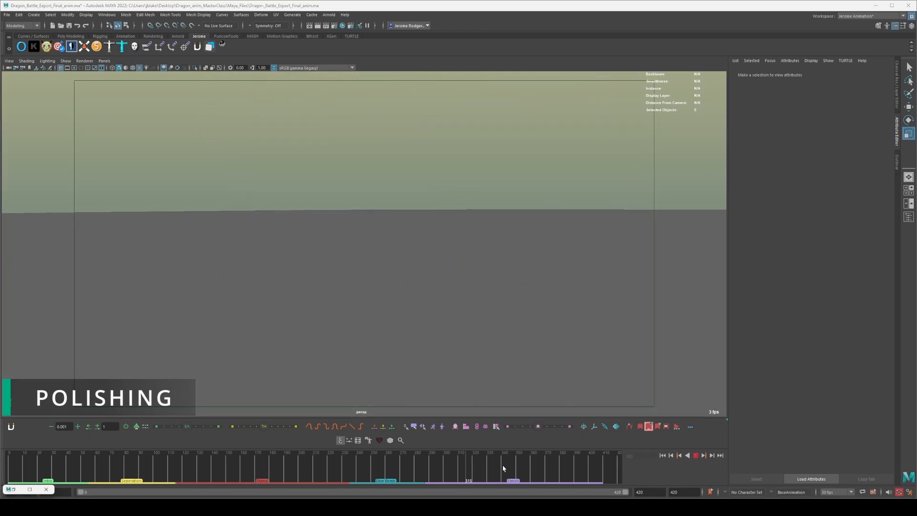
key(alt+v)
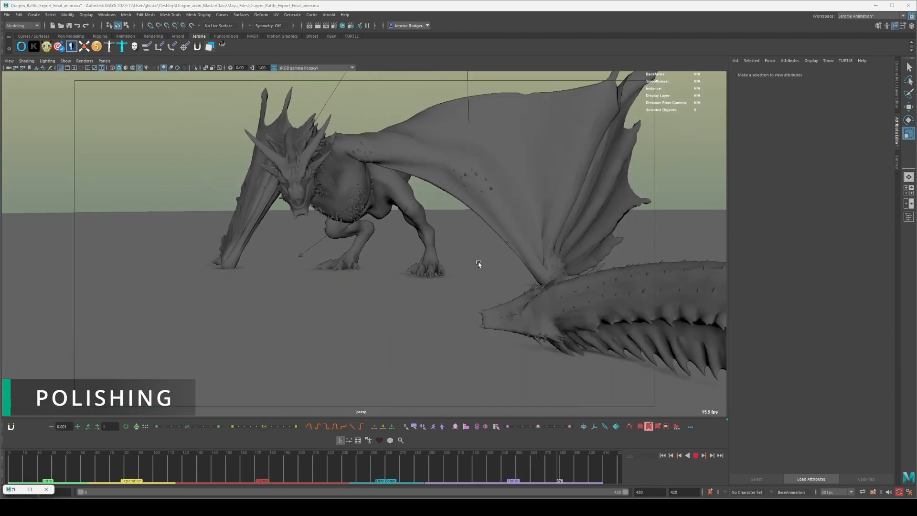
key(alt+v)
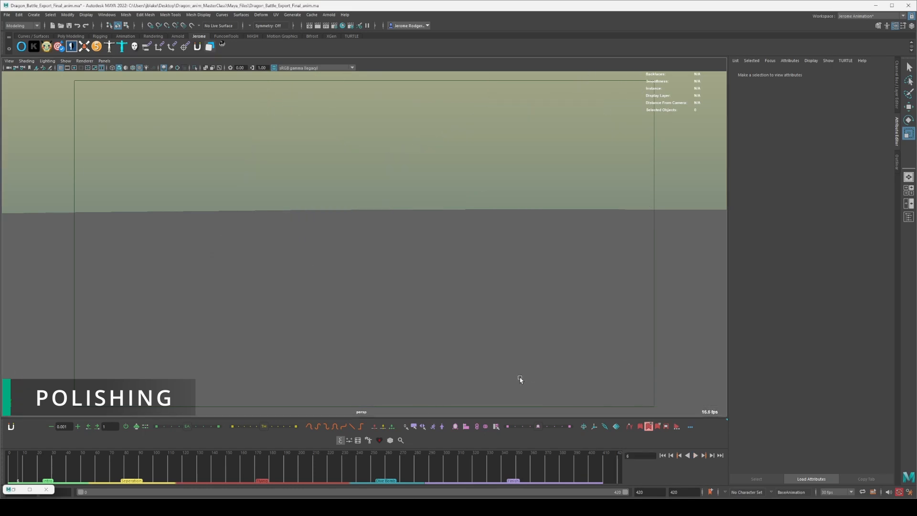
Scrub to frame 394, examine the roaring orange dragon's head and rig controls, and select its left leg IK control.
drag(529, 464, 580, 463)
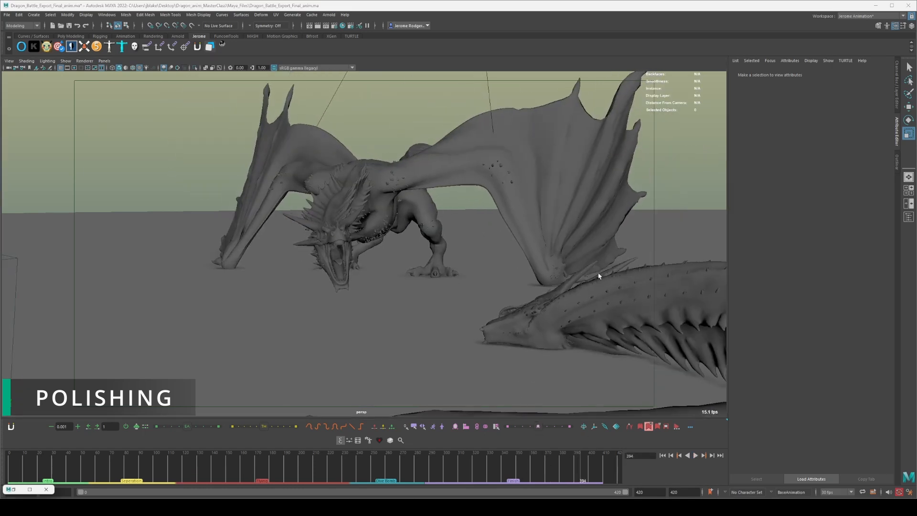
mouse_move(541, 264)
alt+mouse_down()
mouse_move(538, 274)
mouse_move(540, 258)
alt+mouse_up()
alt+middle_drag(540, 258, 626, 260)
alt+right_drag(625, 260, 644, 265)
alt+drag(644, 265, 554, 267)
alt+middle_drag(554, 268, 453, 250)
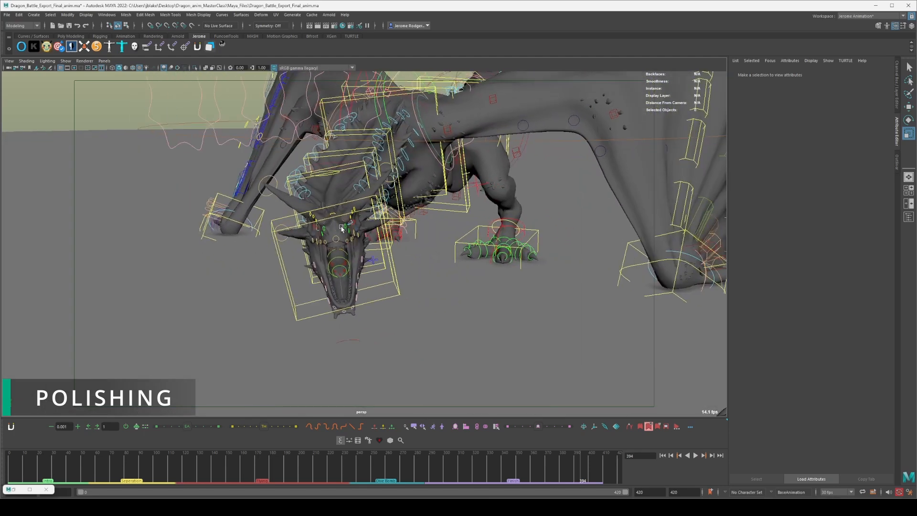
alt+right_drag(454, 251, 484, 261)
alt+drag(483, 262, 500, 257)
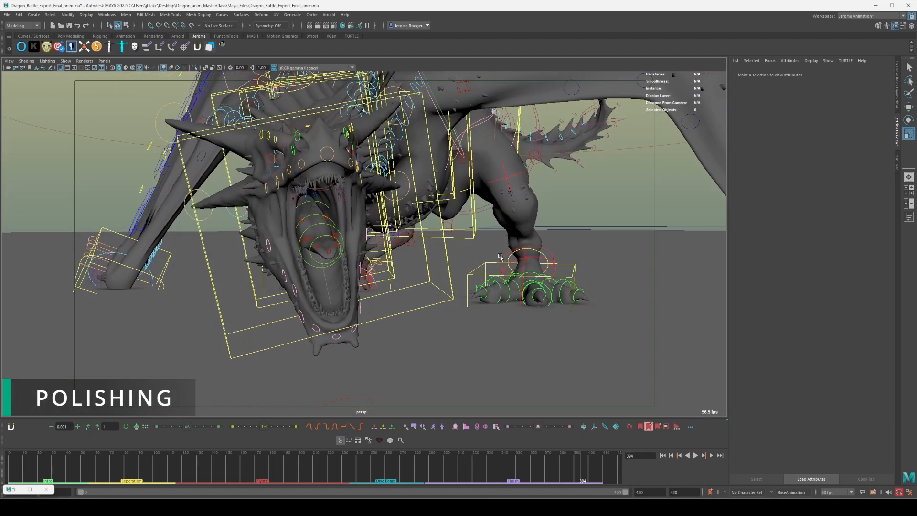
click(573, 265)
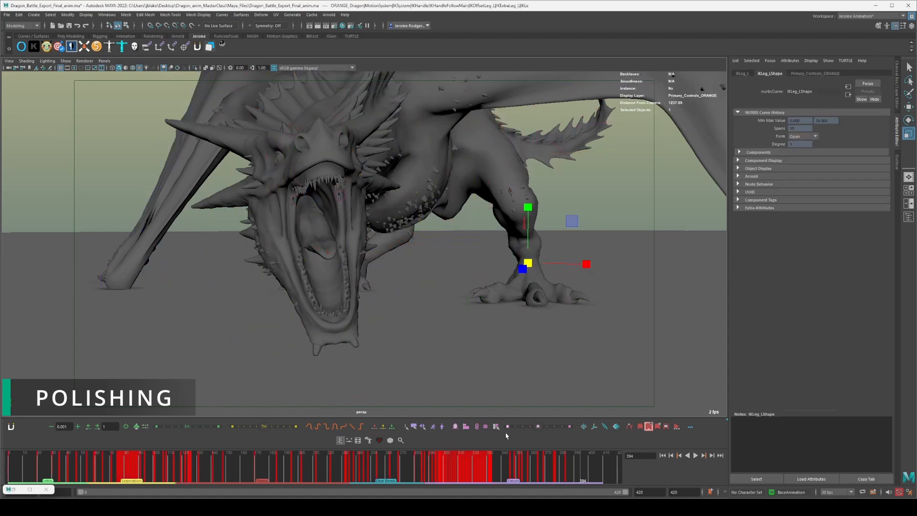
Replay the landing into the roar close up, pausing at frame 387 to inspect the planted foot.
click(510, 466)
key(alt+v)
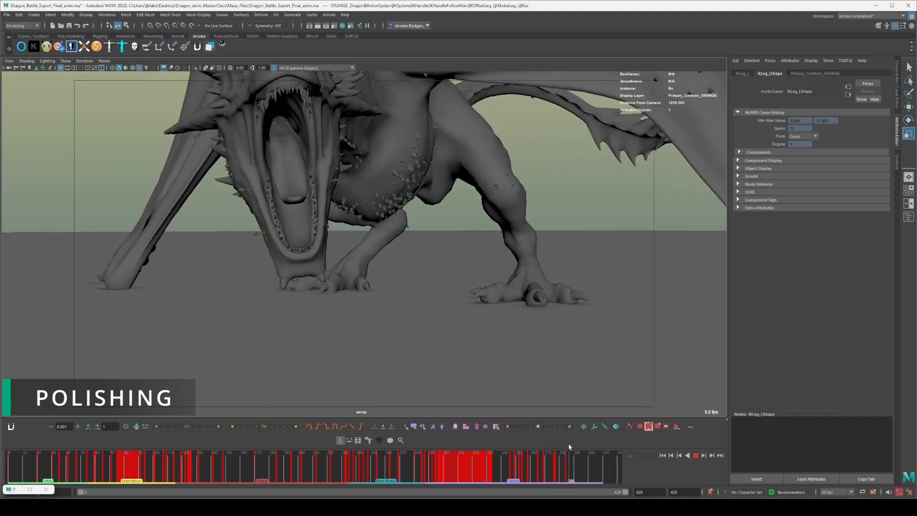
key(alt+v)
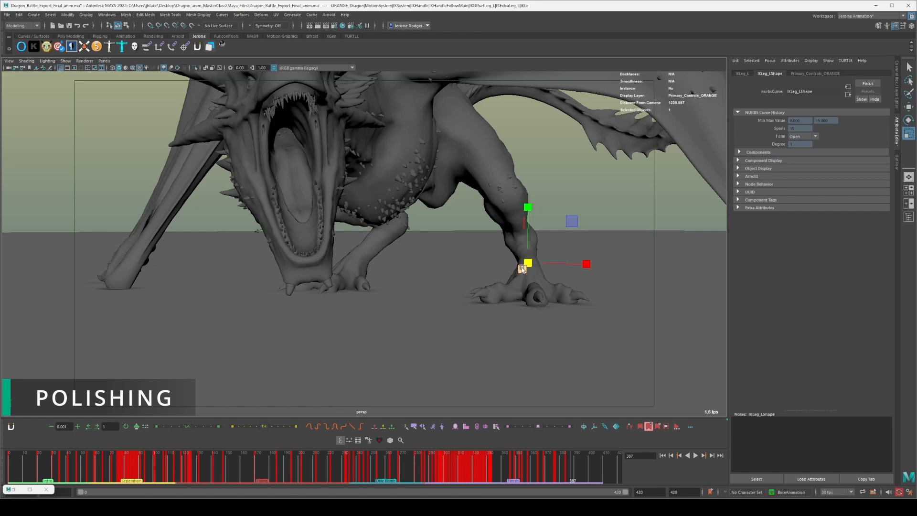
scroll(240, 238, down, 1)
key(alt+v)
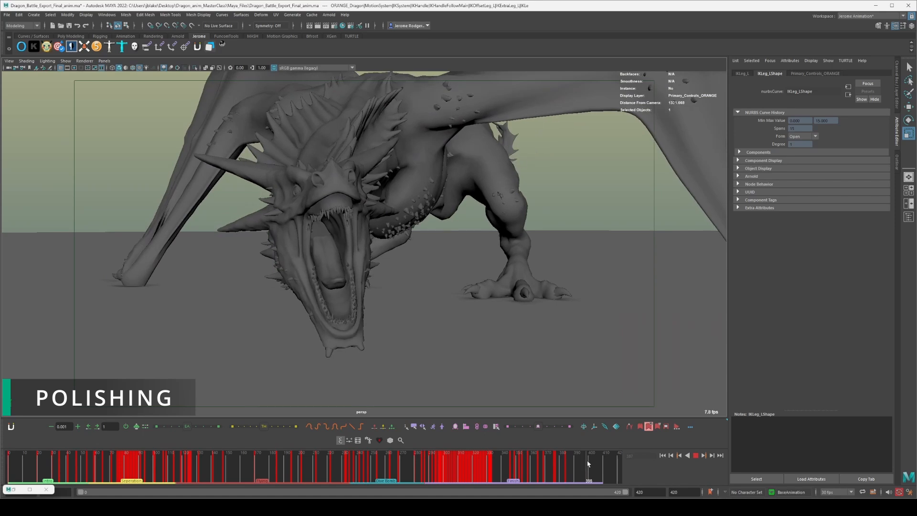
Go to frame 401 and examine the roaring pose close up and both grounded dragons from the side.
click(590, 461)
key(alt+c)
alt+drag(338, 238, 337, 218)
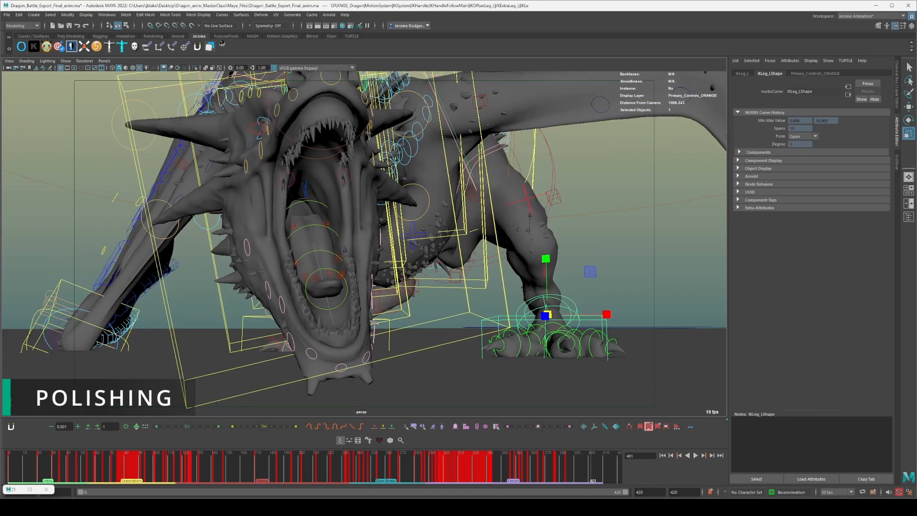
scroll(449, 273, down, 5)
alt+drag(444, 271, 495, 277)
key(alt+c)
alt+right_drag(471, 276, 445, 278)
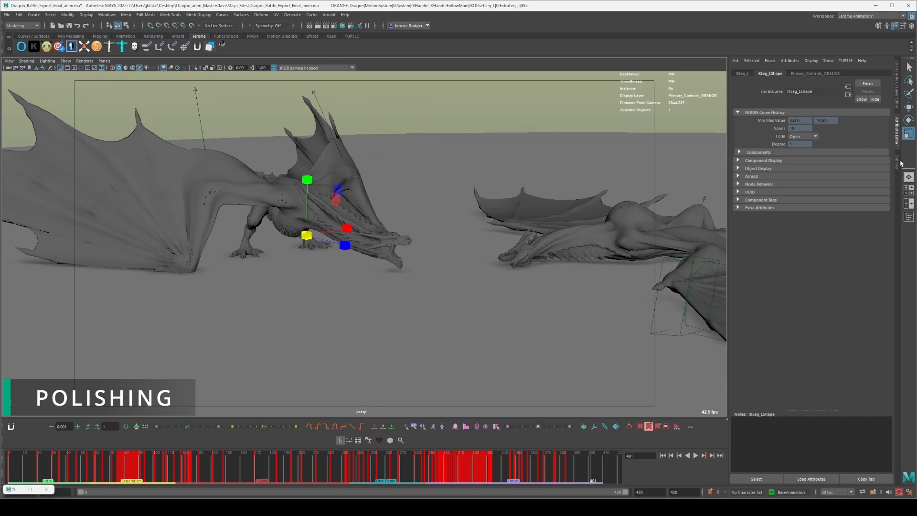
Hide the Attribute Editor, return to frame 0, and play the whole battle from a distant view above the ground.
click(897, 132)
drag(39, 465, 8, 466)
scroll(462, 256, down, 8)
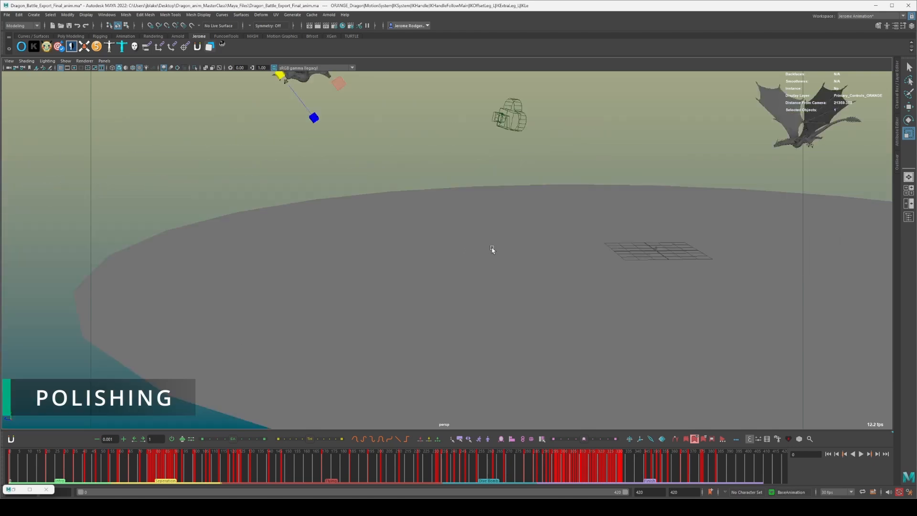
scroll(492, 249, down, 5)
alt+drag(538, 160, 499, 286)
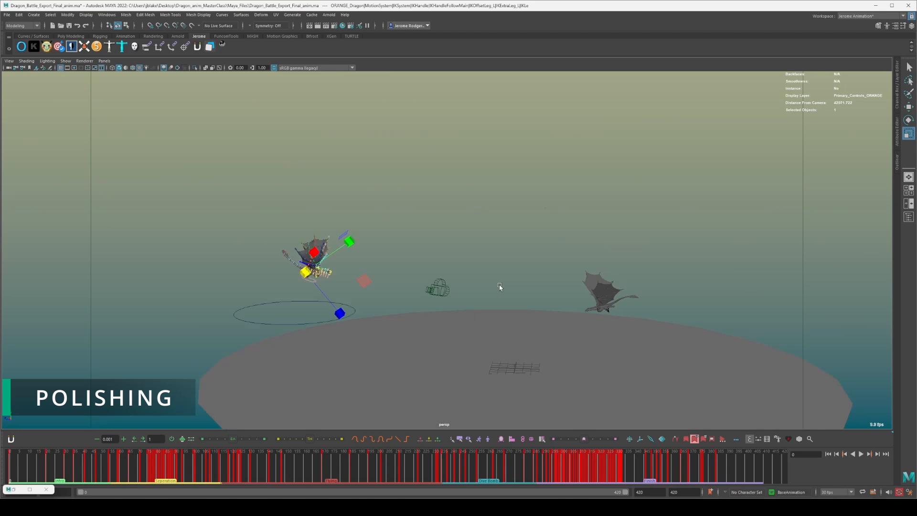
click(511, 263)
key(alt+v)
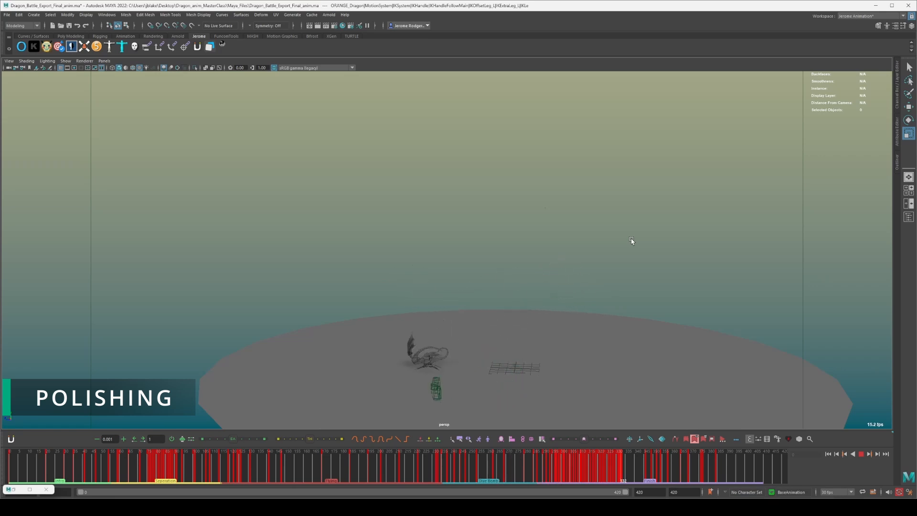
Stop the playback, rewind to the first grapple, and set the playback range to end at frame 55.
key(Escape)
drag(717, 472, 9, 470)
drag(105, 472, 107, 472)
click(48, 491)
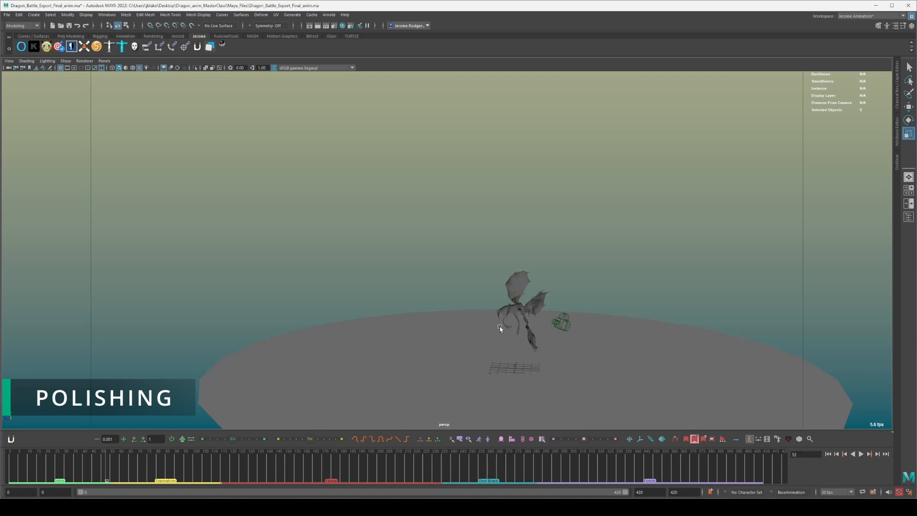
alt+middle_drag(595, 297, 527, 213)
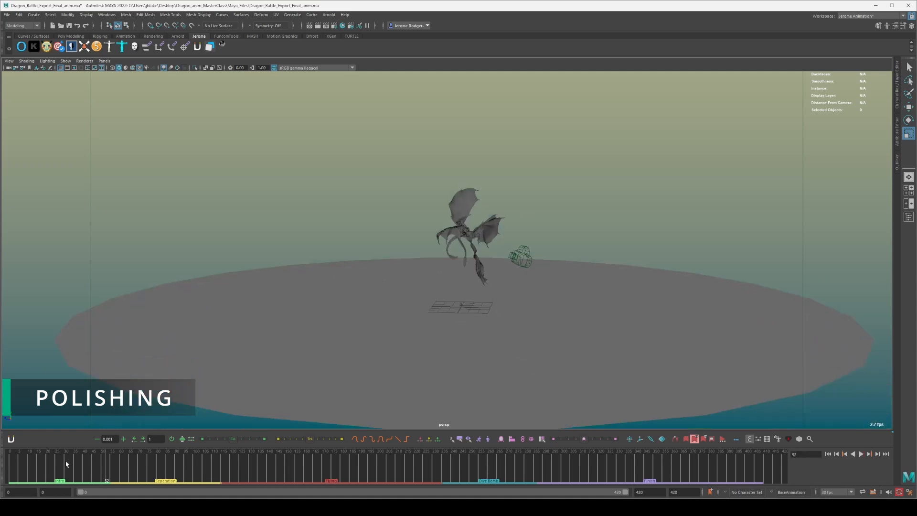
key(alt+v)
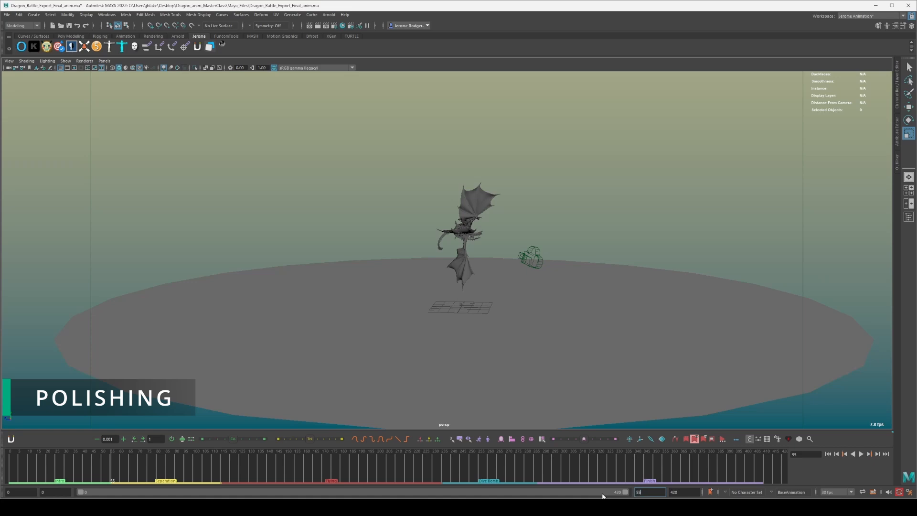
key(Return)
Replay the dragons' approach and first grapple from a closer side view, pausing at frame 40.
alt+right_drag(503, 164, 549, 273)
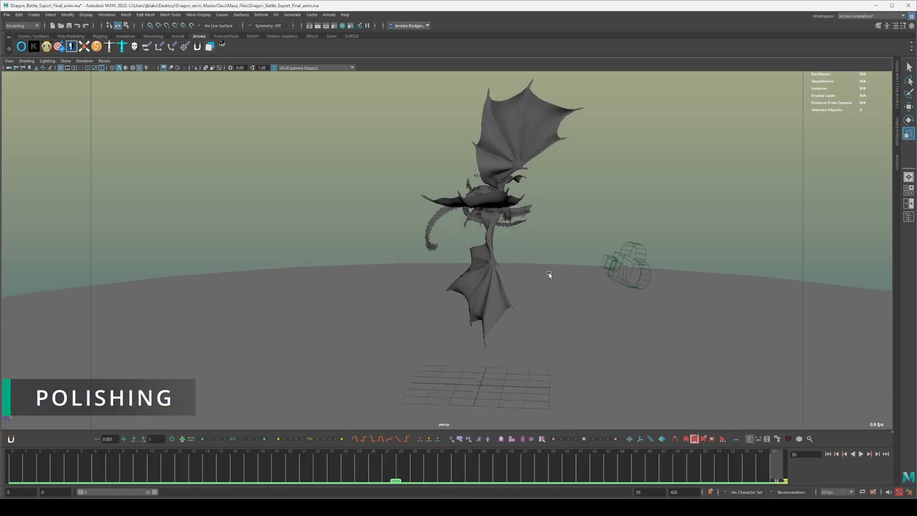
alt+drag(548, 273, 504, 272)
key(alt+v)
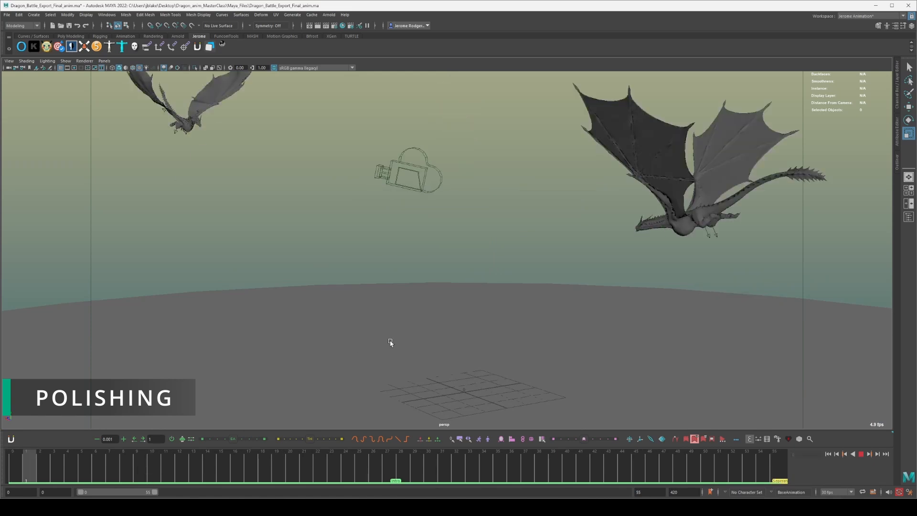
key(alt+v)
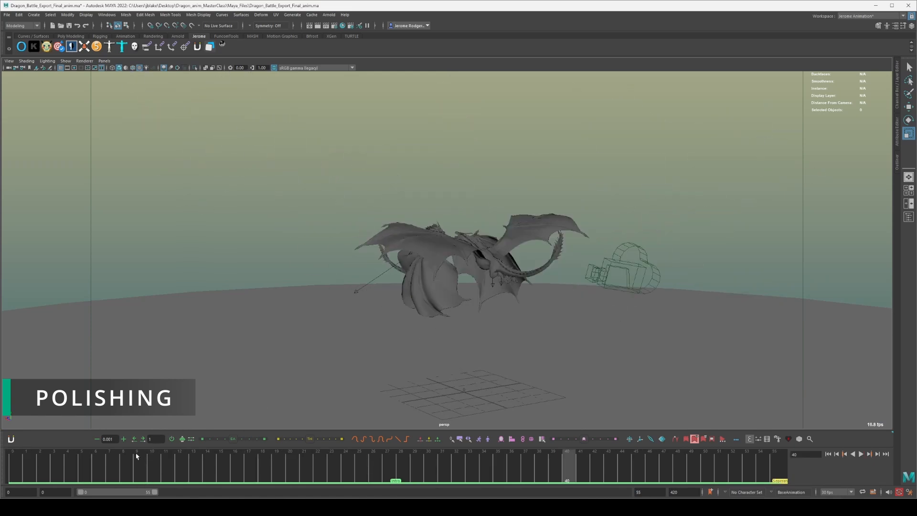
key(alt+v)
Select the Action_Camera and replay the approach and grapple up to frame 55 from another angle, pausing at frames 44 and 37.
key(alt+v)
alt+drag(653, 231, 526, 260)
key(w)
key(alt+v)
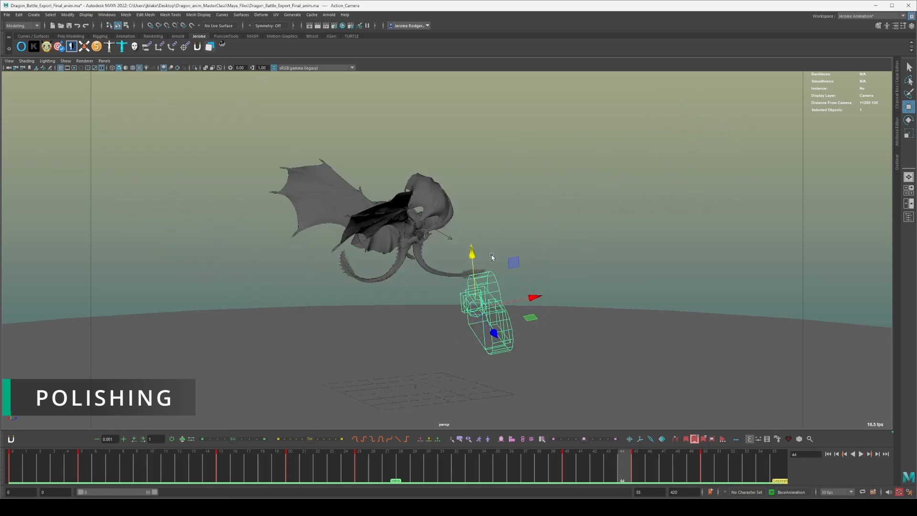
key(alt+v)
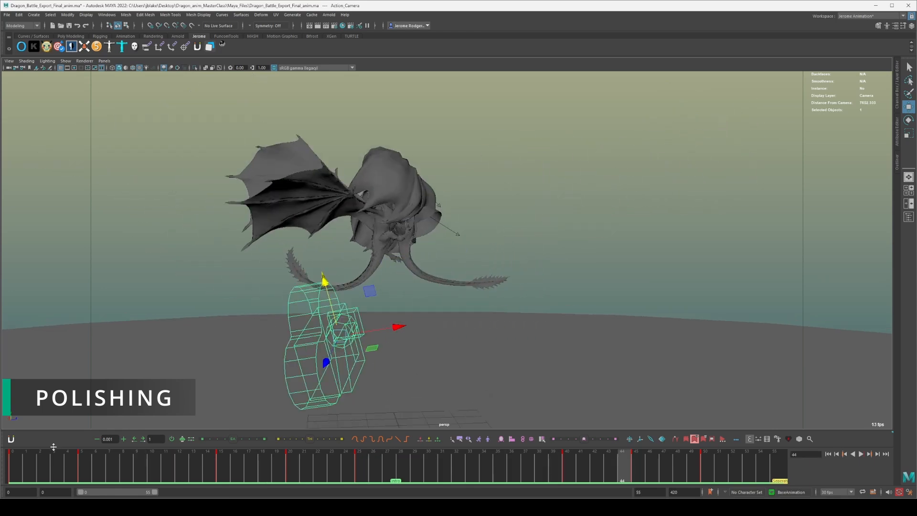
click(48, 469)
key(alt+v)
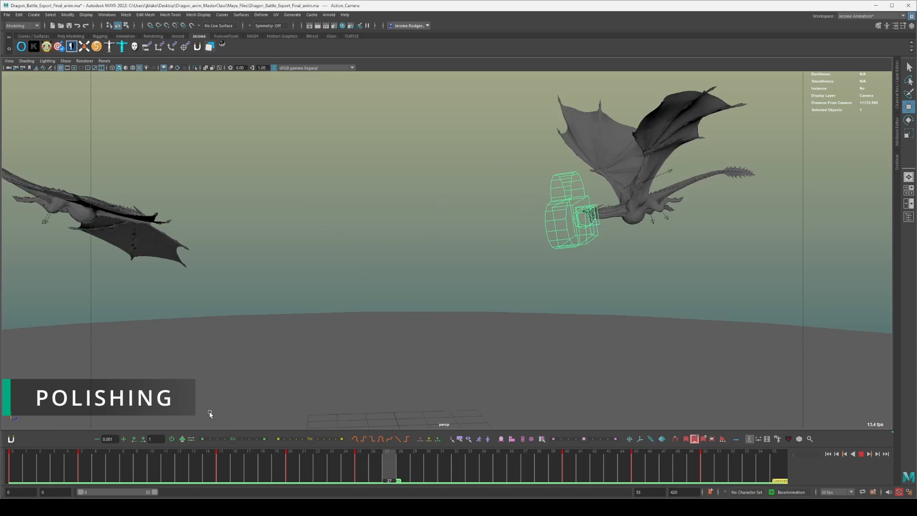
key(alt+v)
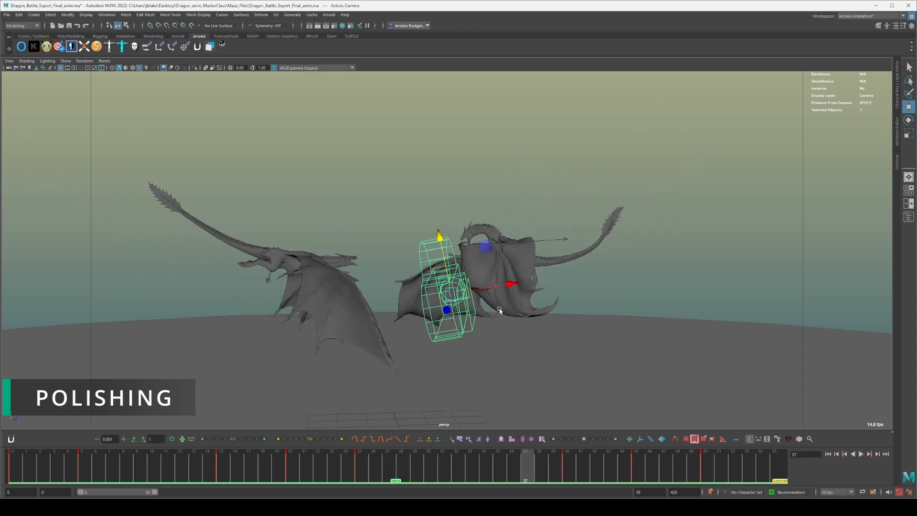
key(alt+v)
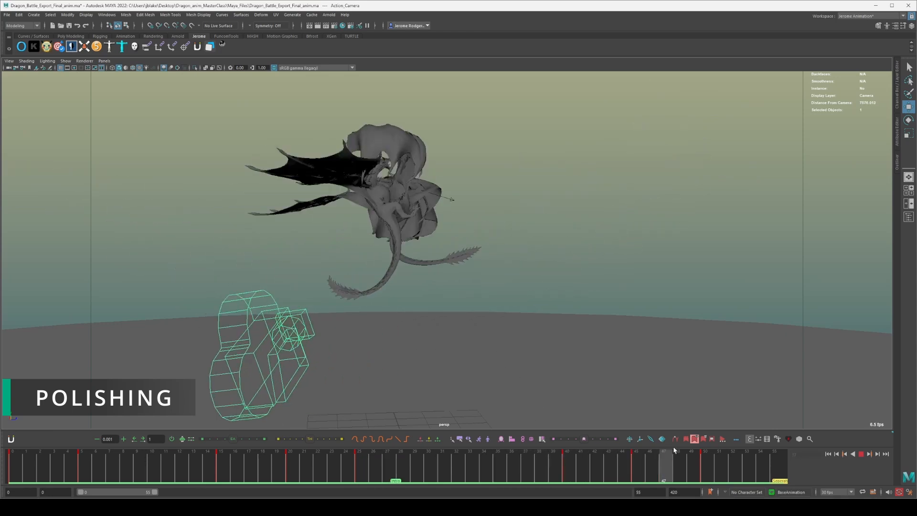
Set the playback range to frames 55 through 115 and play the separation section.
drag(122, 493, 150, 492)
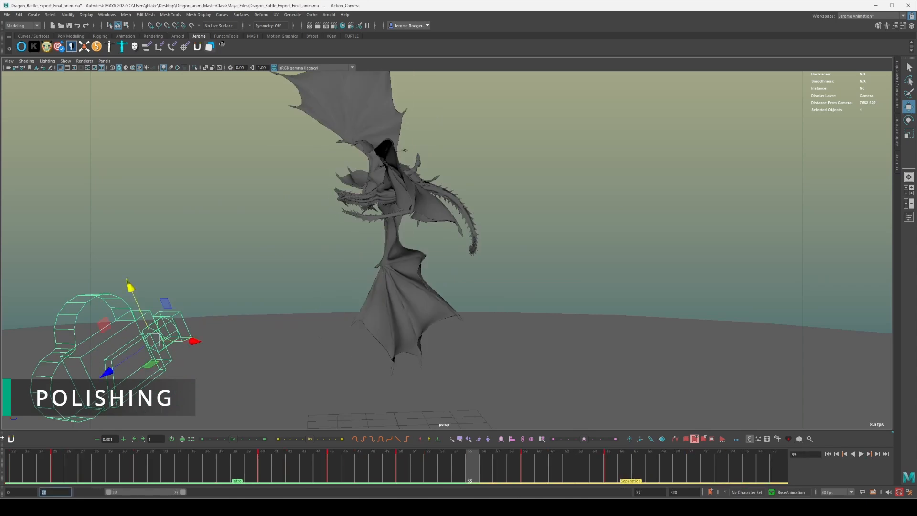
key(Return)
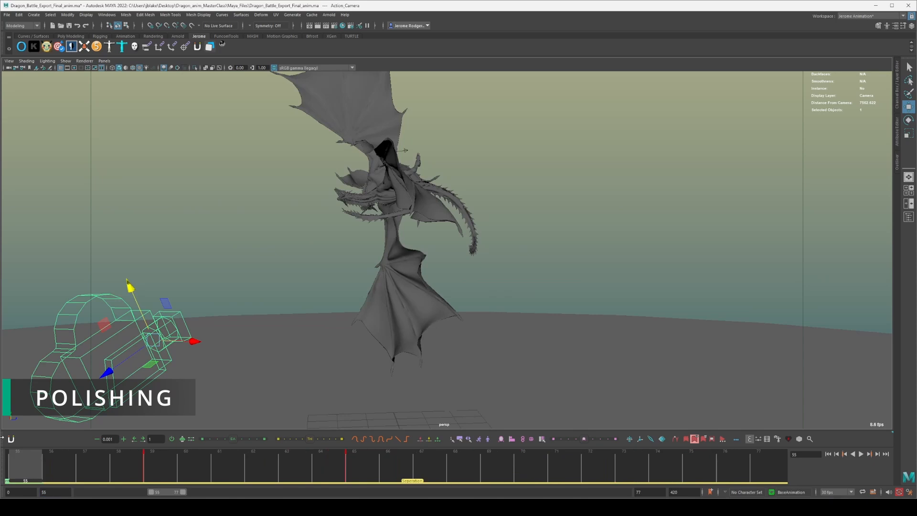
drag(185, 493, 284, 492)
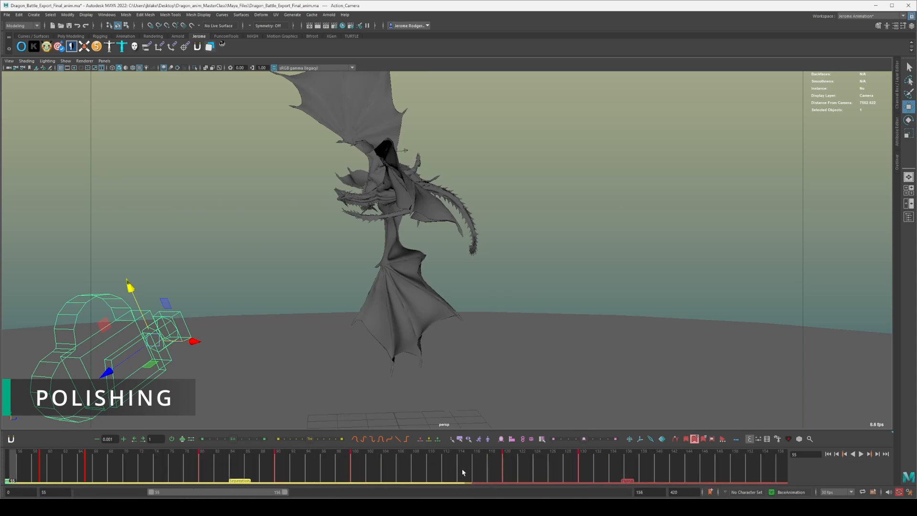
drag(463, 472, 468, 473)
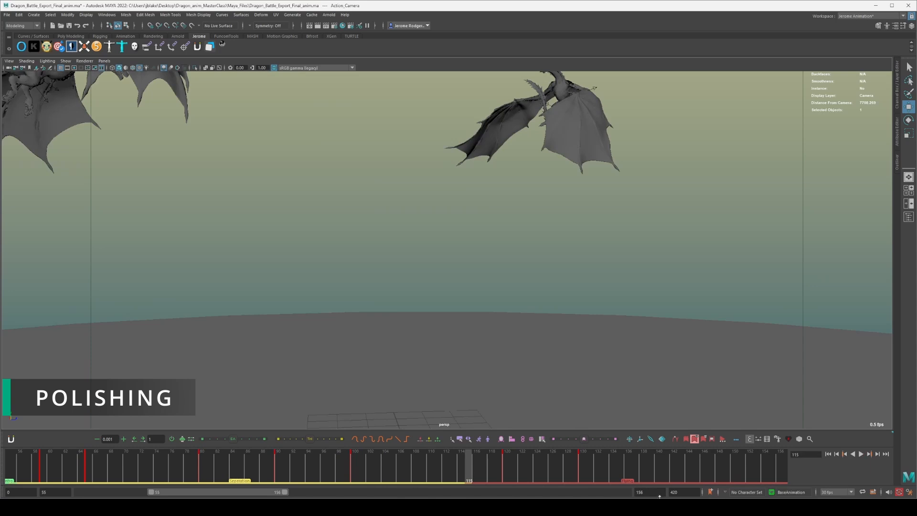
text(115)
key(Return)
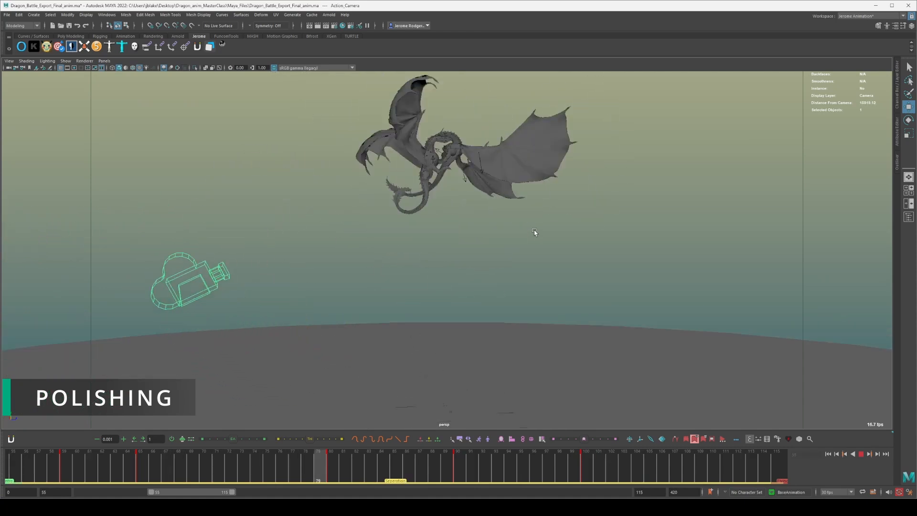
Stop the playback and scrub through the separation section to its end at frame 115.
key(Escape)
alt+drag(530, 232, 514, 249)
drag(691, 473, 789, 471)
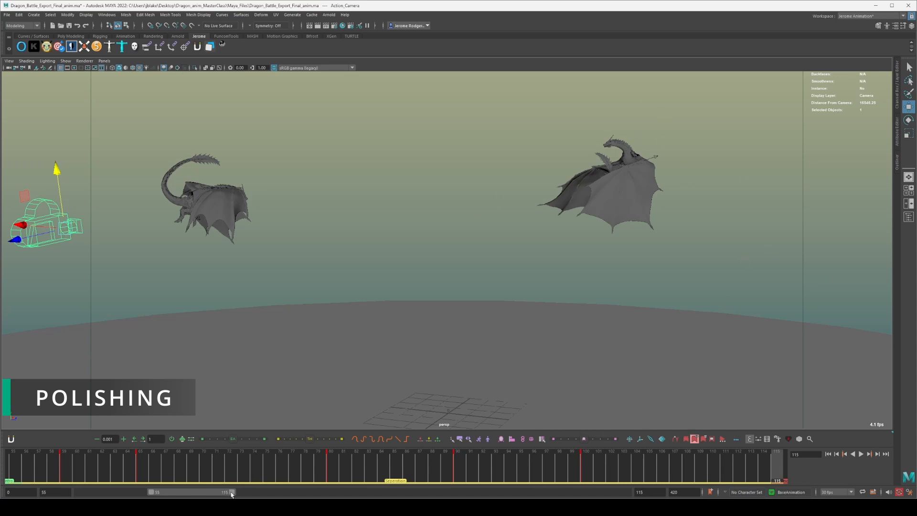
Extend the playback range to end at frame 173 and play the following section, pausing at frame 165.
drag(233, 492, 307, 493)
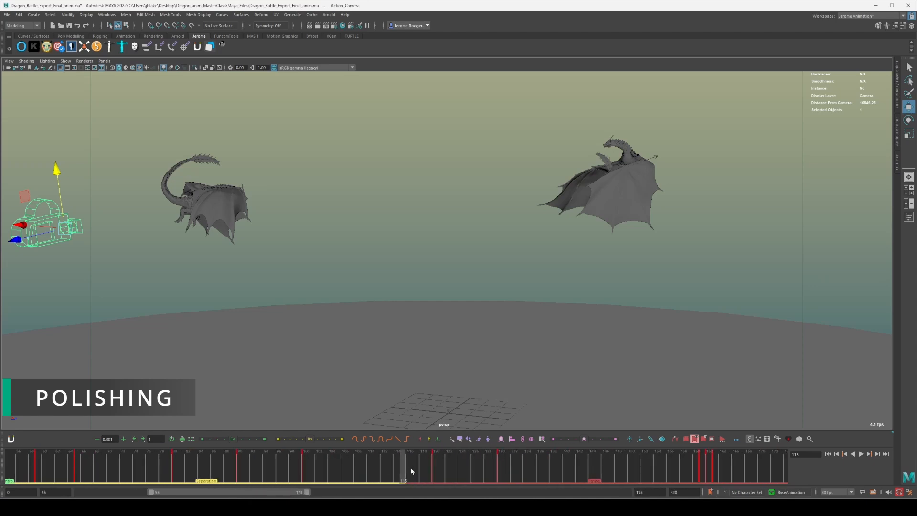
key(alt+v)
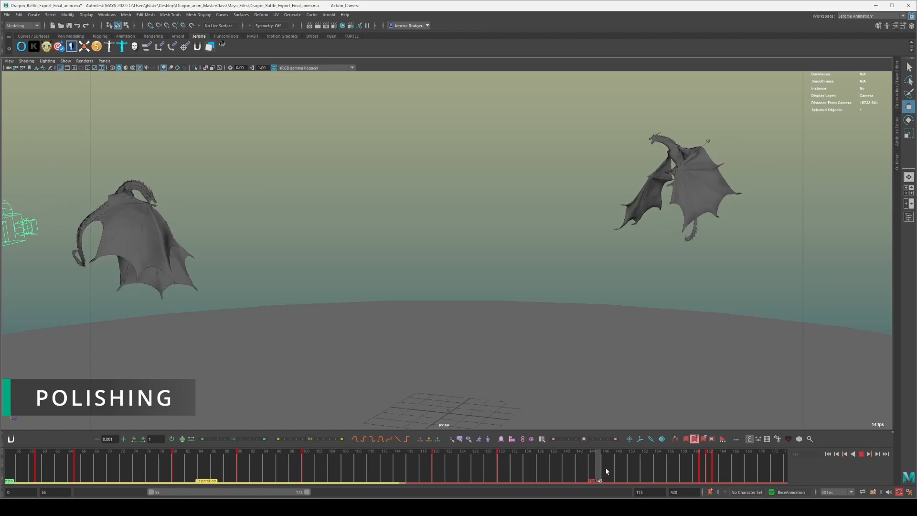
key(alt+v)
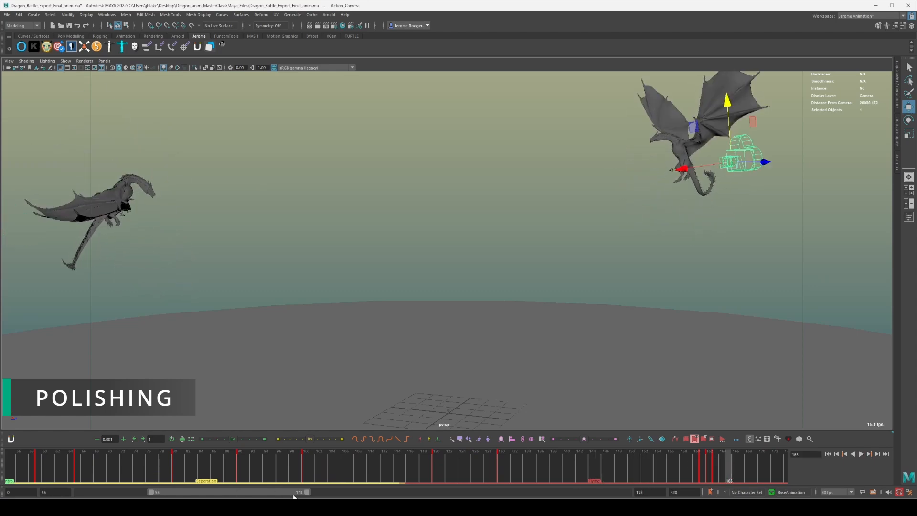
Extend the playback range to frame 254 and on to frame 420, scrubbing through to the dragons on the ground.
drag(307, 492, 547, 467)
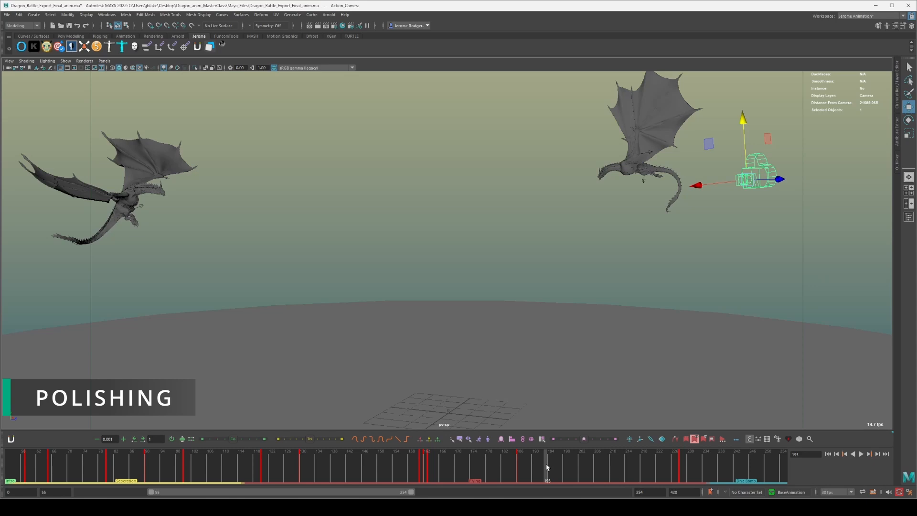
drag(548, 467, 733, 460)
drag(411, 492, 637, 495)
drag(497, 477, 726, 472)
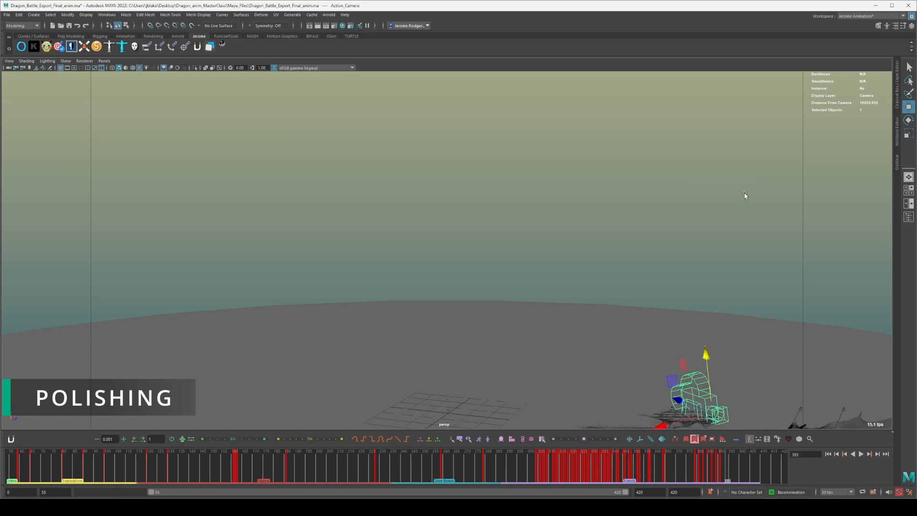
Examine the final ground poses of both dragons from the front, behind, and the side, near and far.
scroll(721, 204, down, 5)
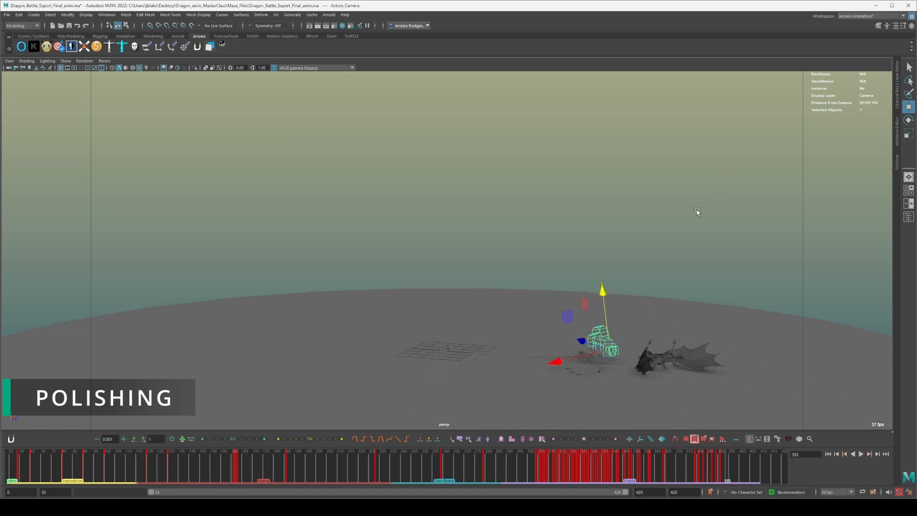
alt+drag(592, 219, 726, 219)
scroll(493, 244, up, 5)
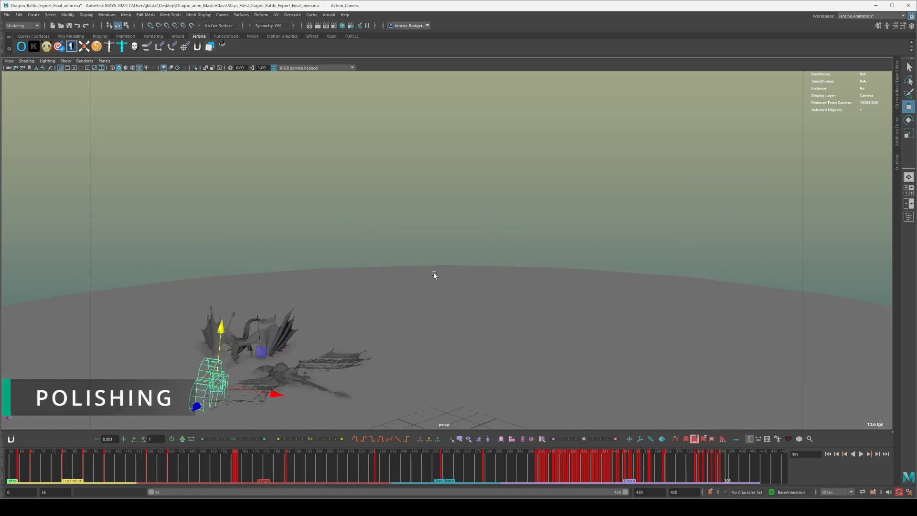
alt+middle_drag(434, 274, 727, 193)
scroll(523, 308, up, 6)
scroll(522, 308, up, 3)
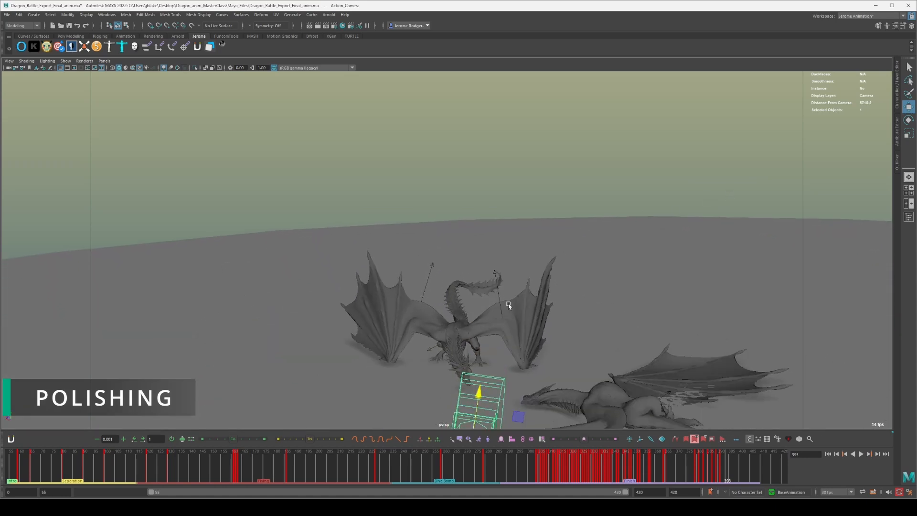
scroll(583, 170, up, 6)
alt+drag(594, 179, 595, 187)
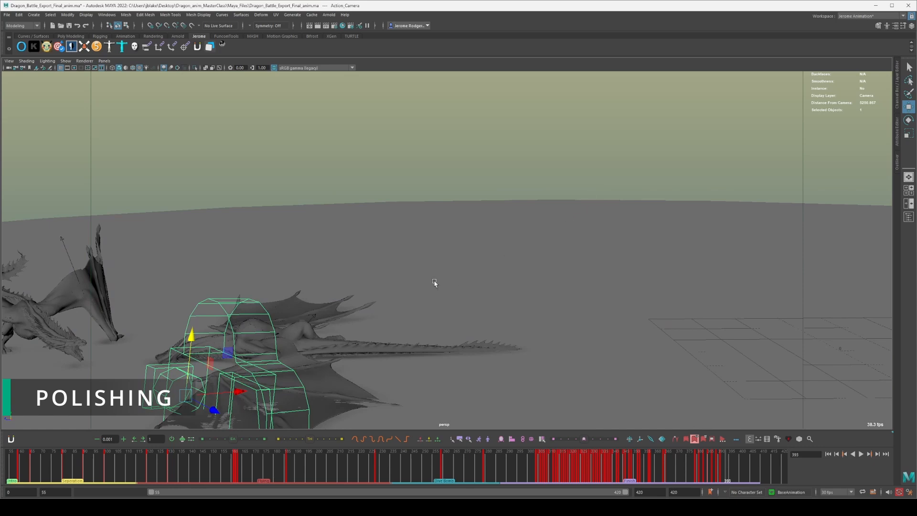
alt+middle_drag(434, 282, 720, 211)
scroll(381, 281, down, 3)
scroll(381, 280, down, 4)
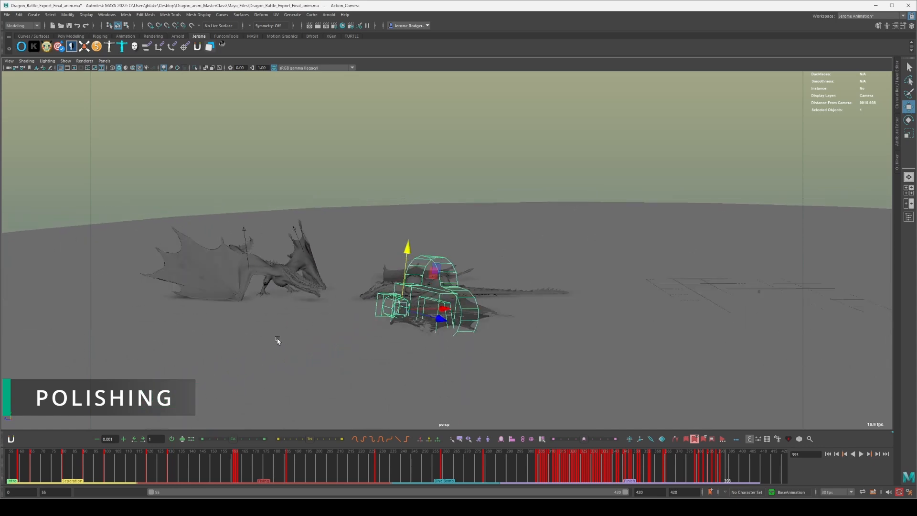
Replay from the separation section and scrub to frame 274 to view both dragons in flight.
click(126, 474)
key(alt+v)
drag(269, 457, 473, 442)
scroll(569, 244, down, 3)
alt+drag(562, 182, 514, 139)
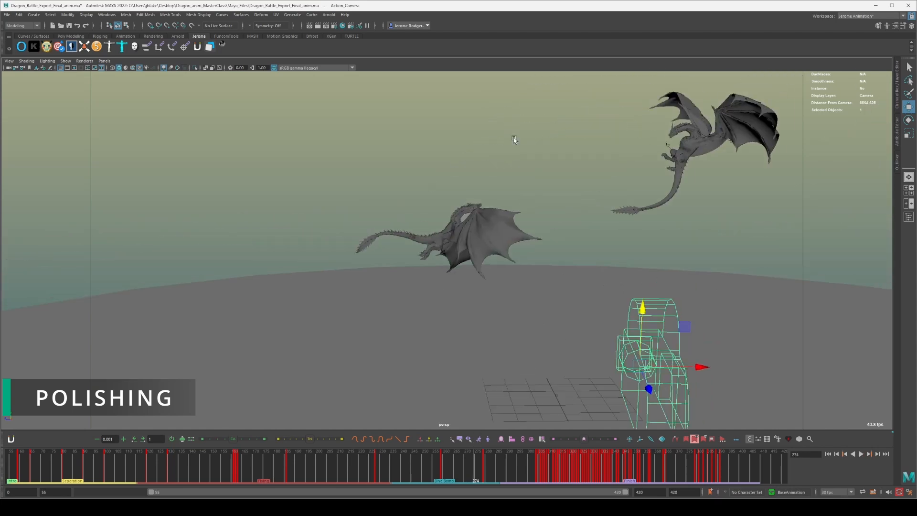
Extend the playback range to start at frame 0 and rewind to the beginning of the animation.
drag(286, 471, 9, 464)
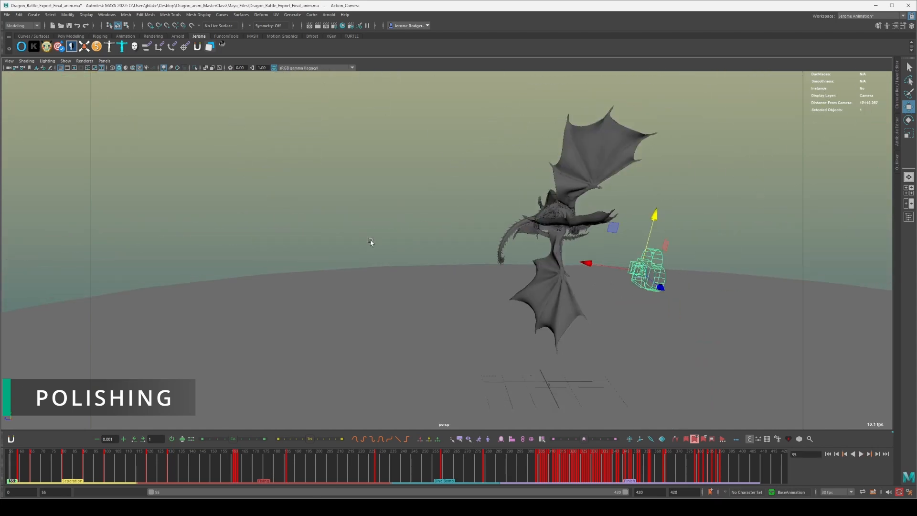
scroll(381, 241, down, 2)
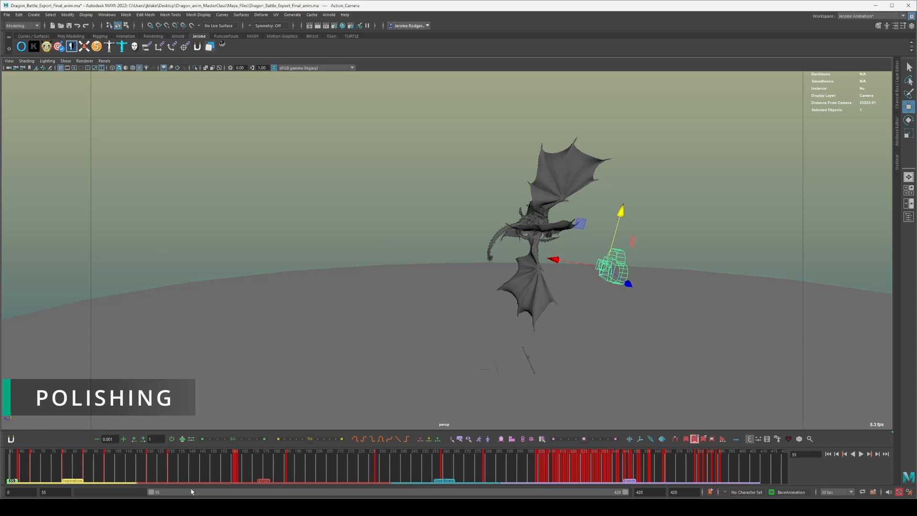
drag(151, 492, 79, 492)
drag(43, 464, 2, 444)
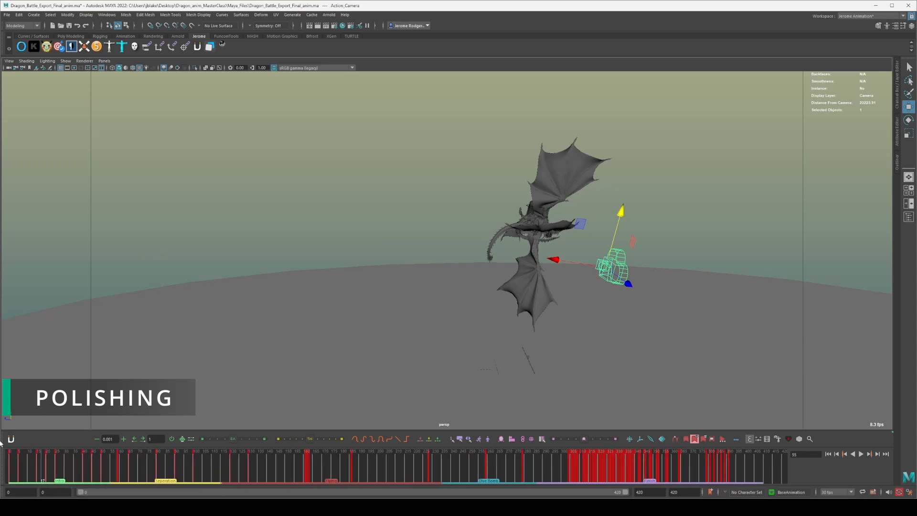
Play the battle from the beginning in a wide view, pausing at frames 86 and 218.
key(alt+v)
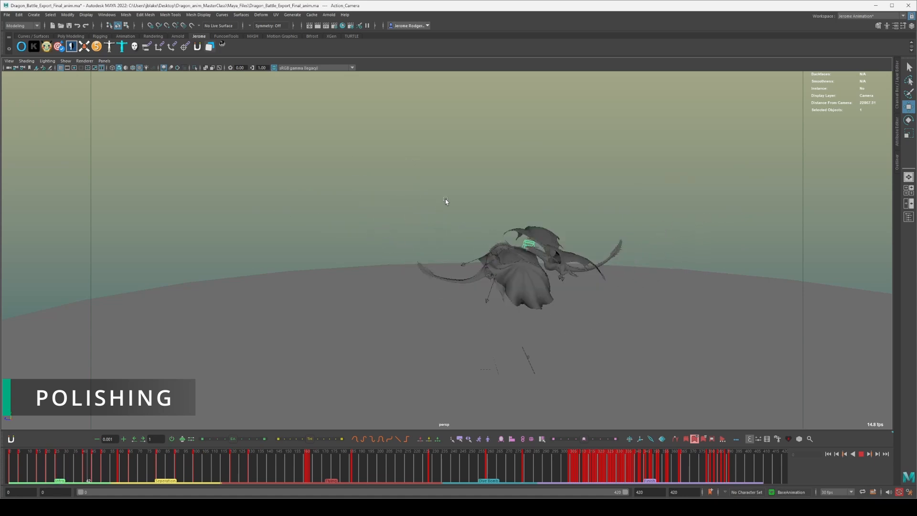
key(alt+v)
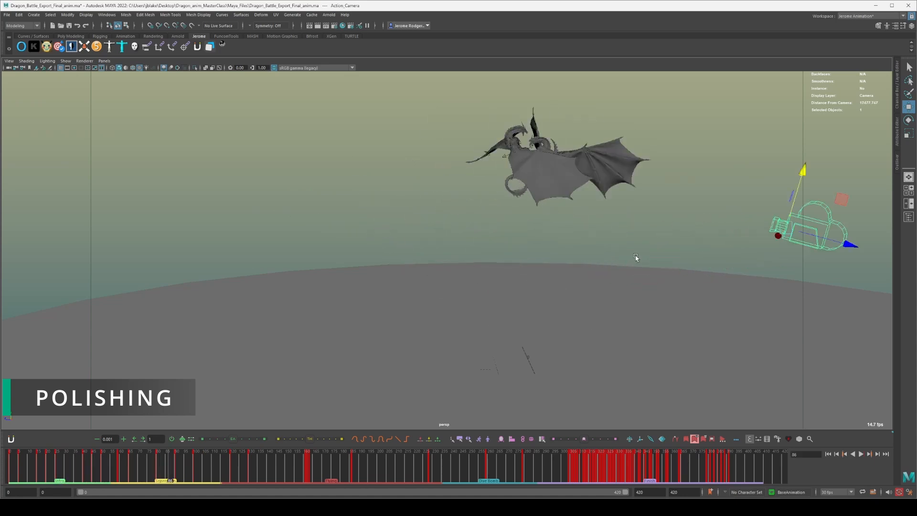
key(alt+v)
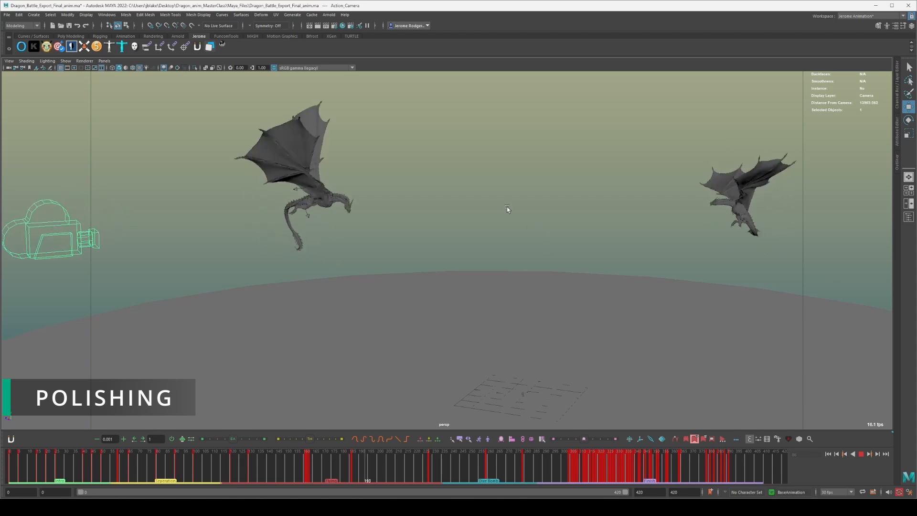
key(alt+v)
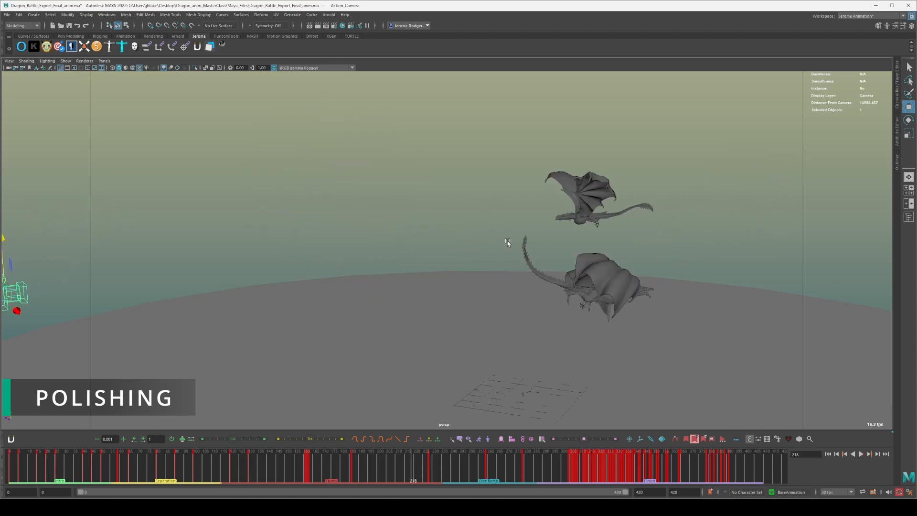
Examine the flying dragon's body and wing pose at frame 218 up close from several angles.
alt+right_drag(507, 241, 576, 312)
alt+drag(576, 312, 644, 266)
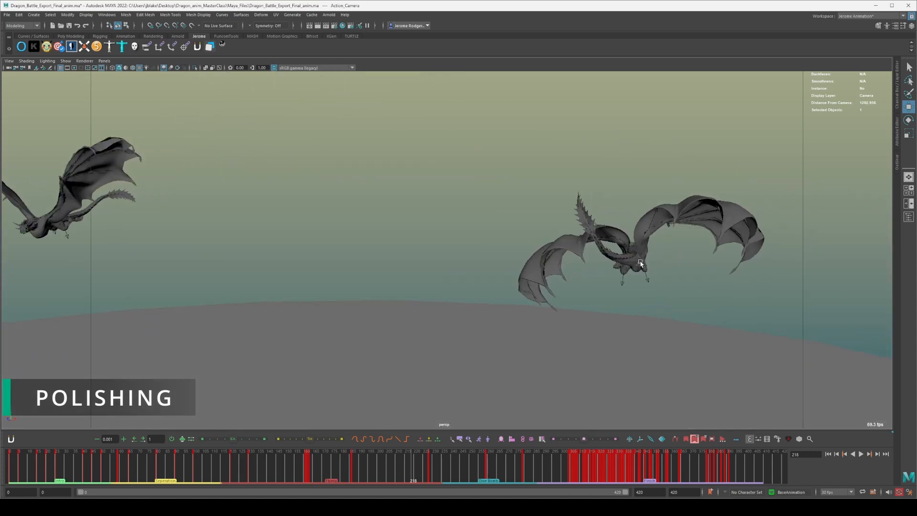
scroll(640, 261, up, 6)
alt+middle_drag(640, 261, 258, 270)
alt+drag(527, 274, 474, 248)
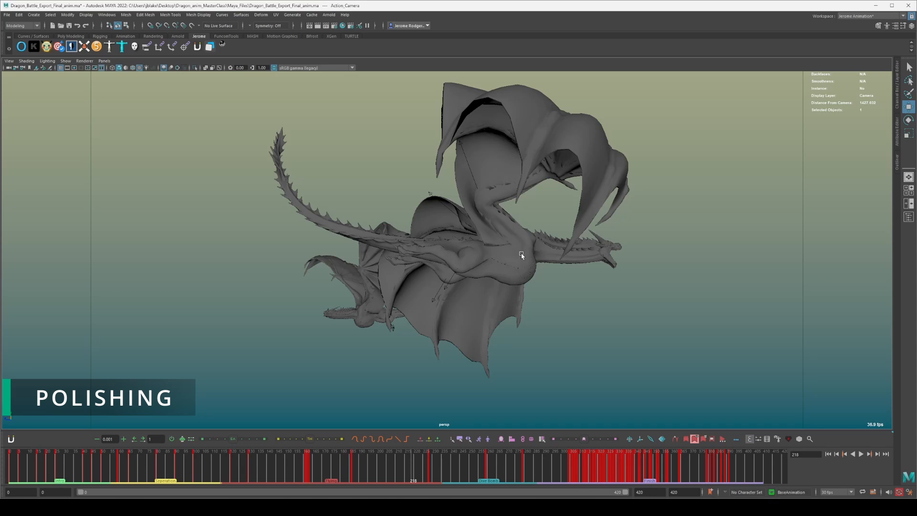
scroll(434, 256, down, 4)
alt+drag(434, 256, 400, 261)
Scrub back to frame 99 and replay the flight from there, pausing at frames 168 and 213.
mouse_move(224, 457)
mouse_down()
mouse_move(381, 461)
mouse_move(286, 460)
mouse_move(159, 424)
mouse_move(190, 422)
mouse_up()
alt+drag(436, 218, 451, 193)
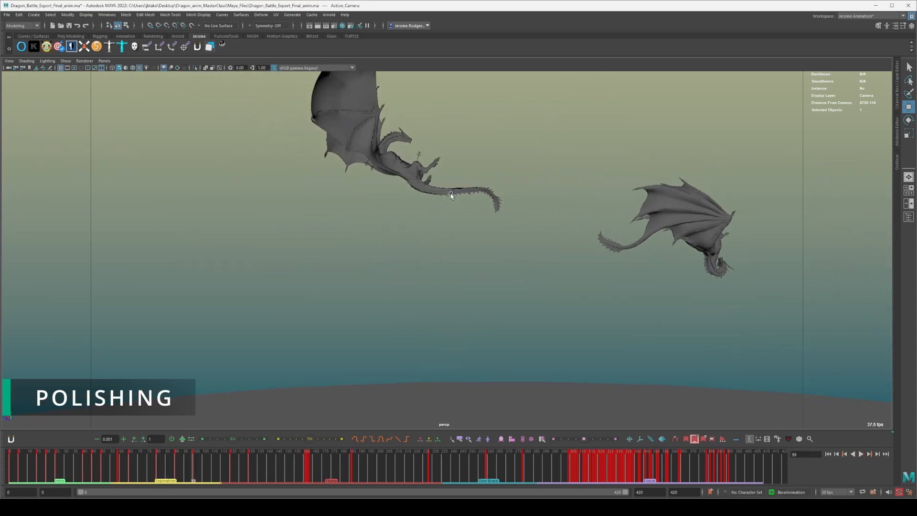
scroll(451, 193, down, 1)
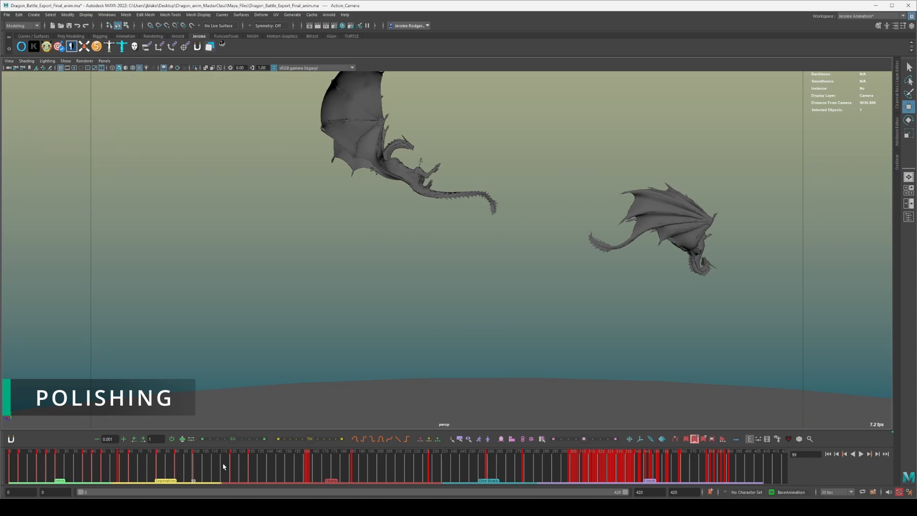
key(alt+v)
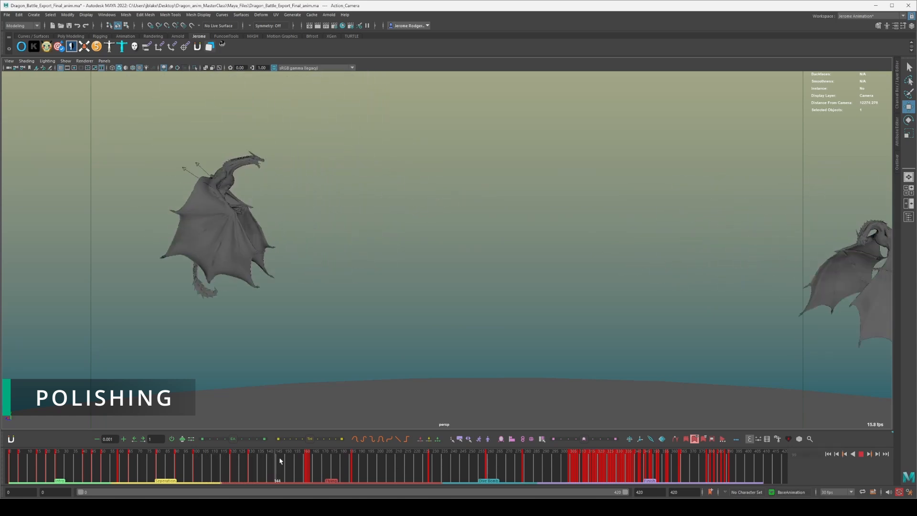
key(alt+v)
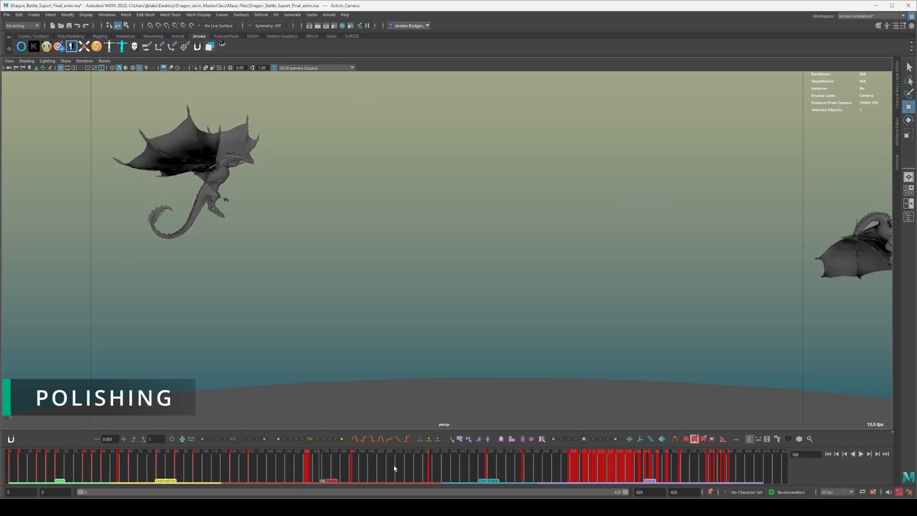
key(alt+v)
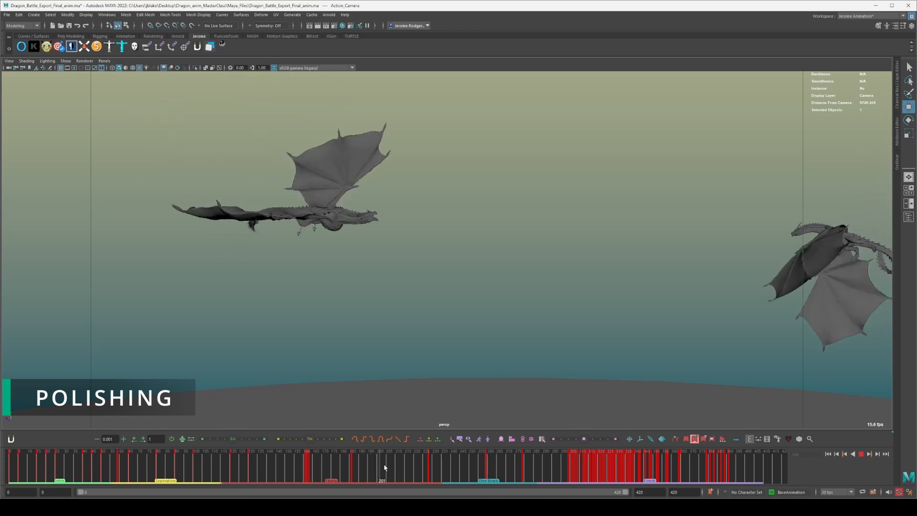
key(alt+v)
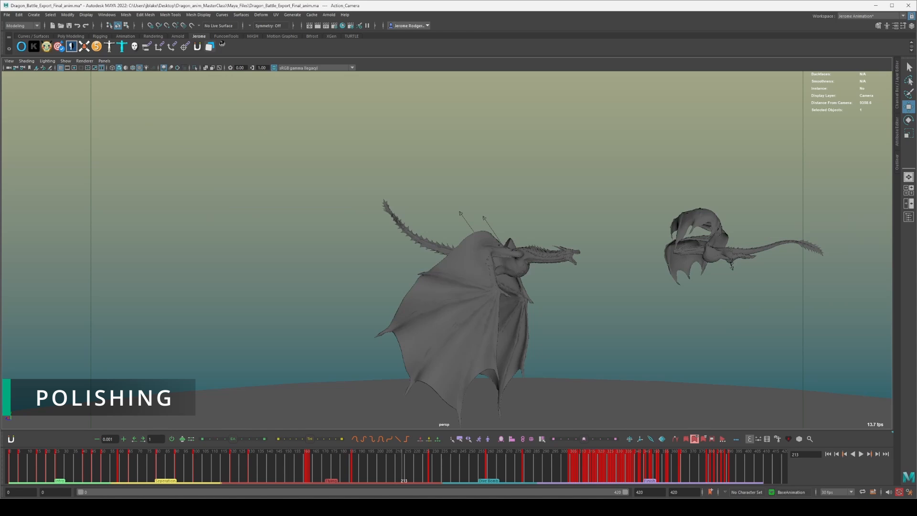
Switch the viewport from persp to the Action_Camera view and clear the selection.
click(593, 198)
alt+drag(593, 198, 552, 177)
scroll(520, 193, down, 3)
scroll(519, 194, down, 2)
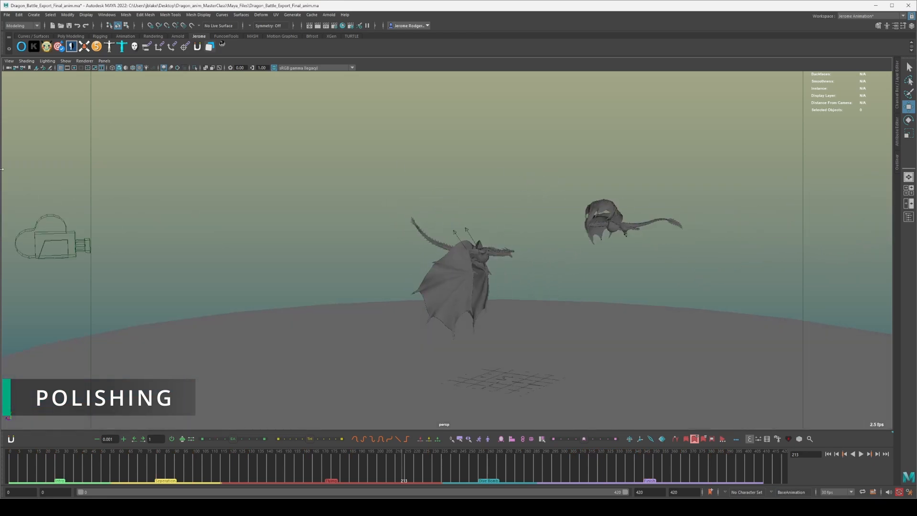
click(34, 248)
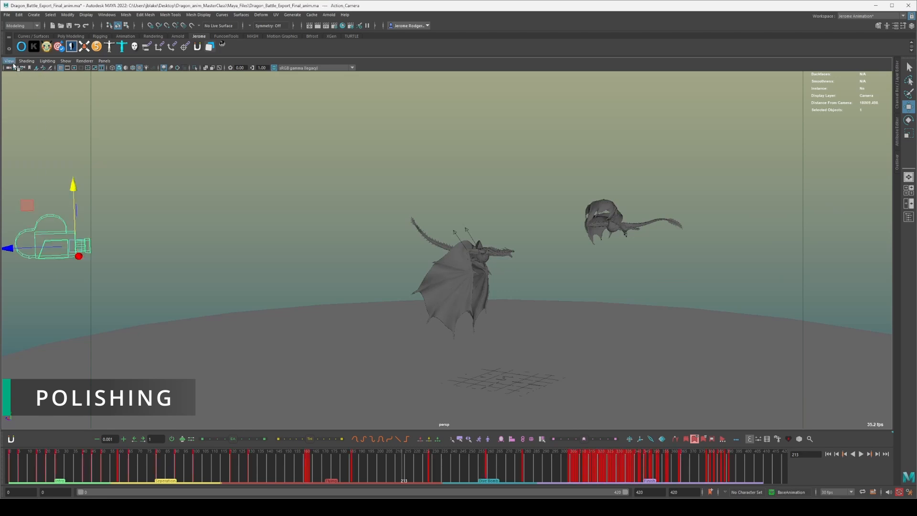
click(104, 61)
mouse_move(143, 77)
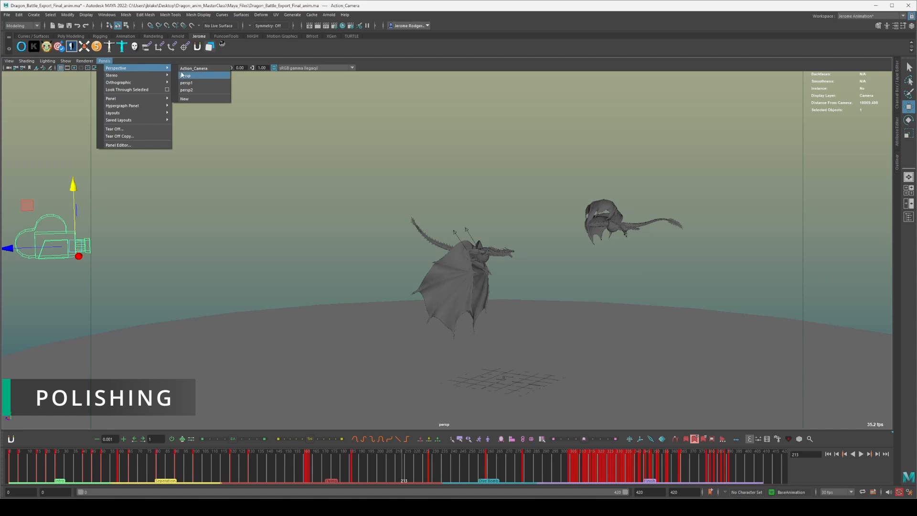
click(198, 72)
click(42, 414)
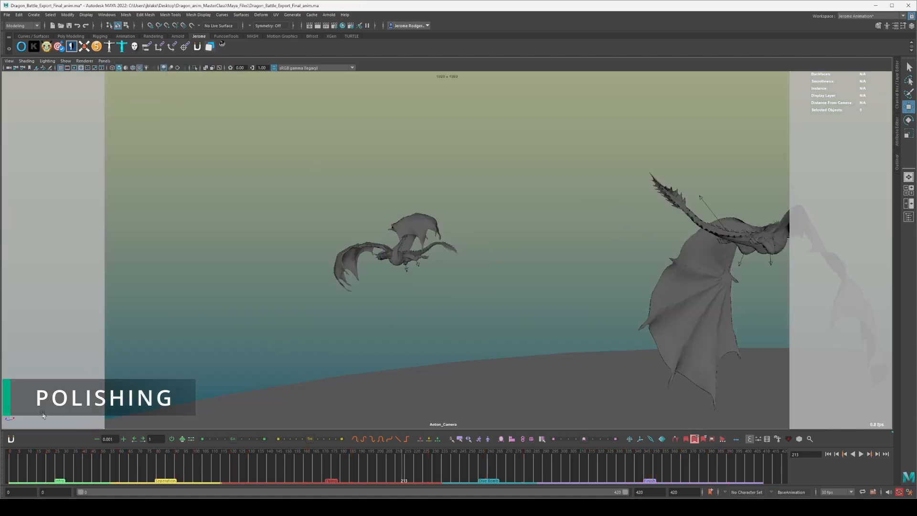
Play the battle through the Action_Camera to the ground landing and stop after it loops to the start.
click(32, 459)
key(alt+v)
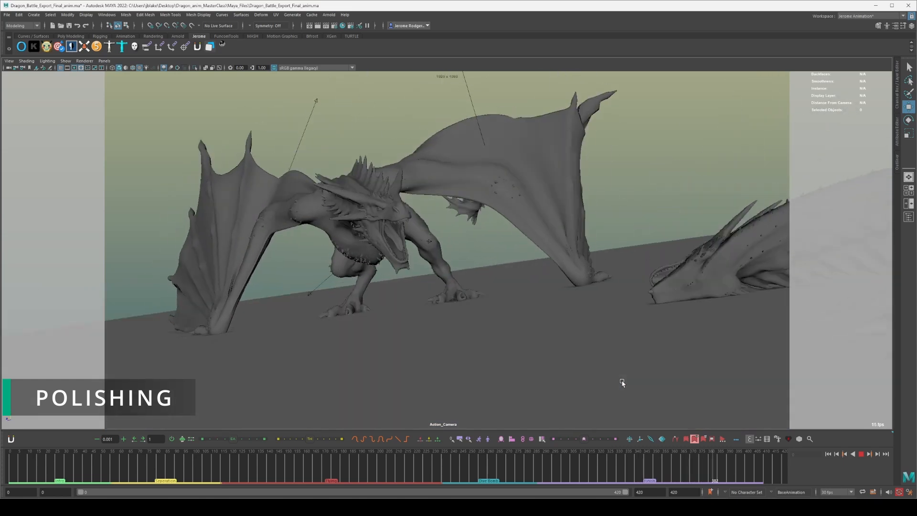
key(alt+v)
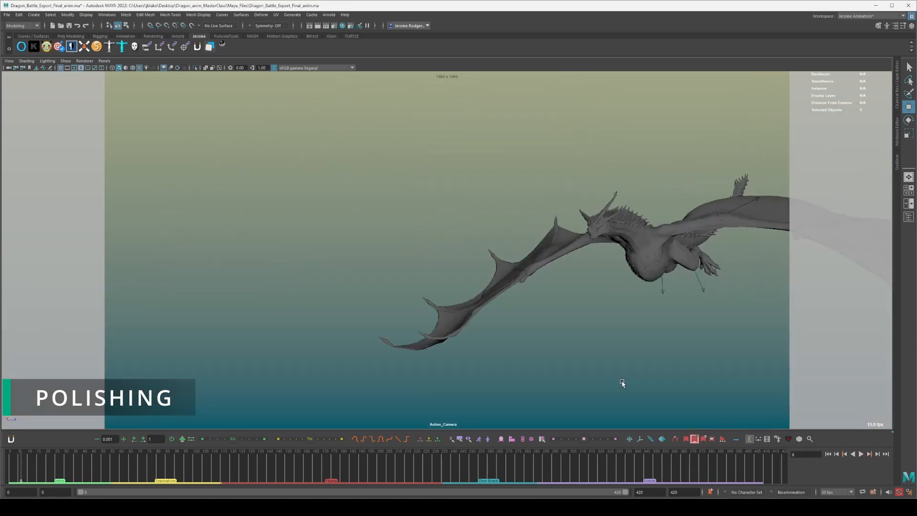